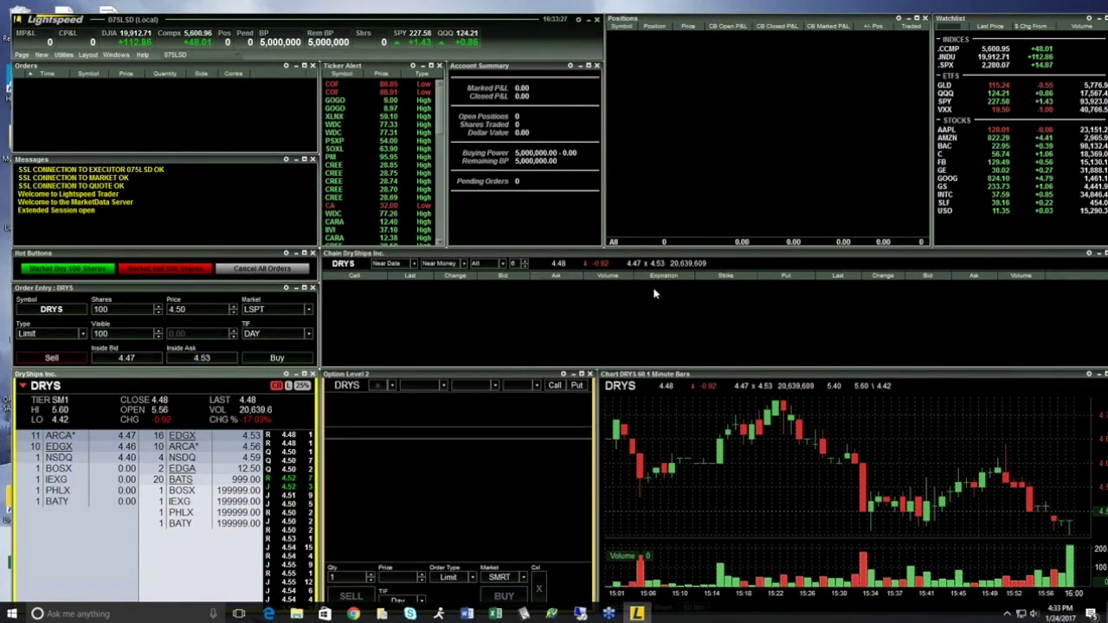
Step: Load the predefined Equities Layout 1024x768 and confirm replacing the current layout
left_click(88, 55)
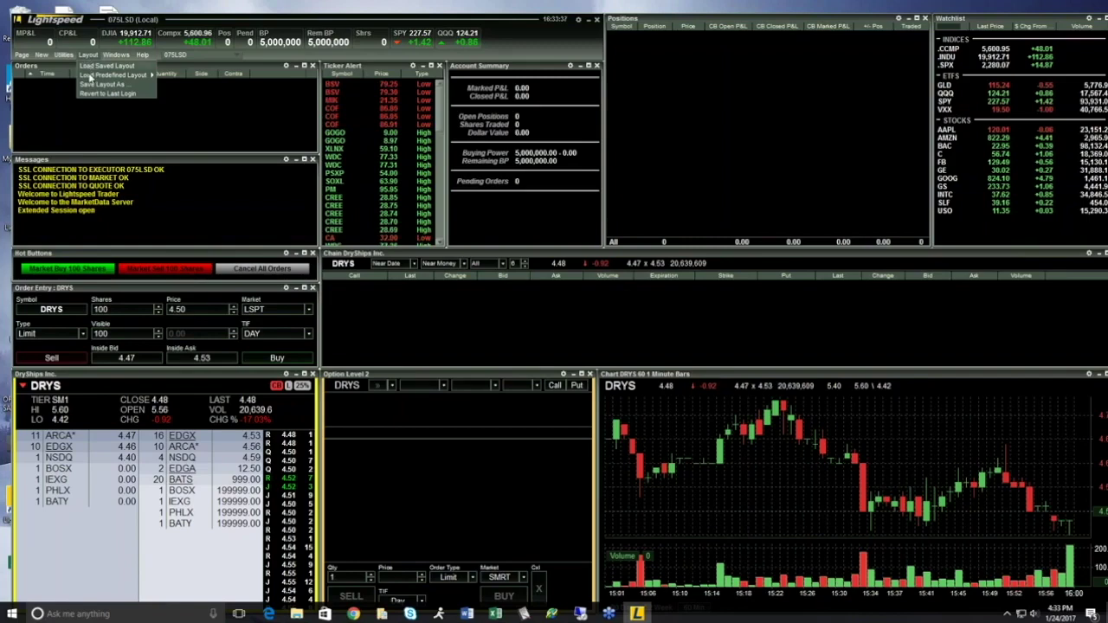
mouse_move(90, 78)
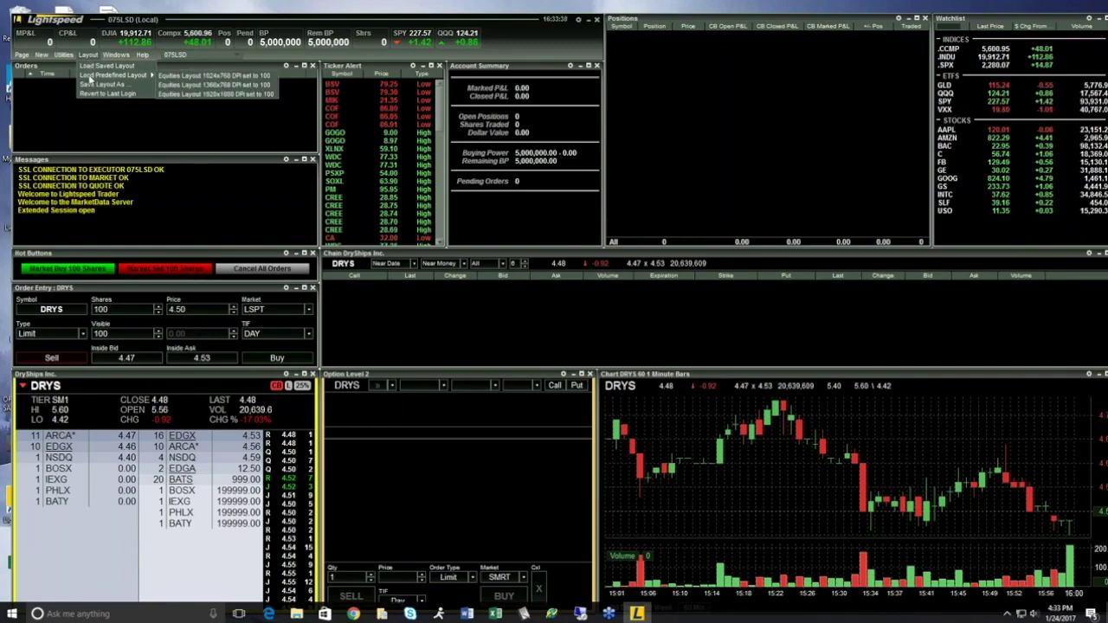
left_click(173, 76)
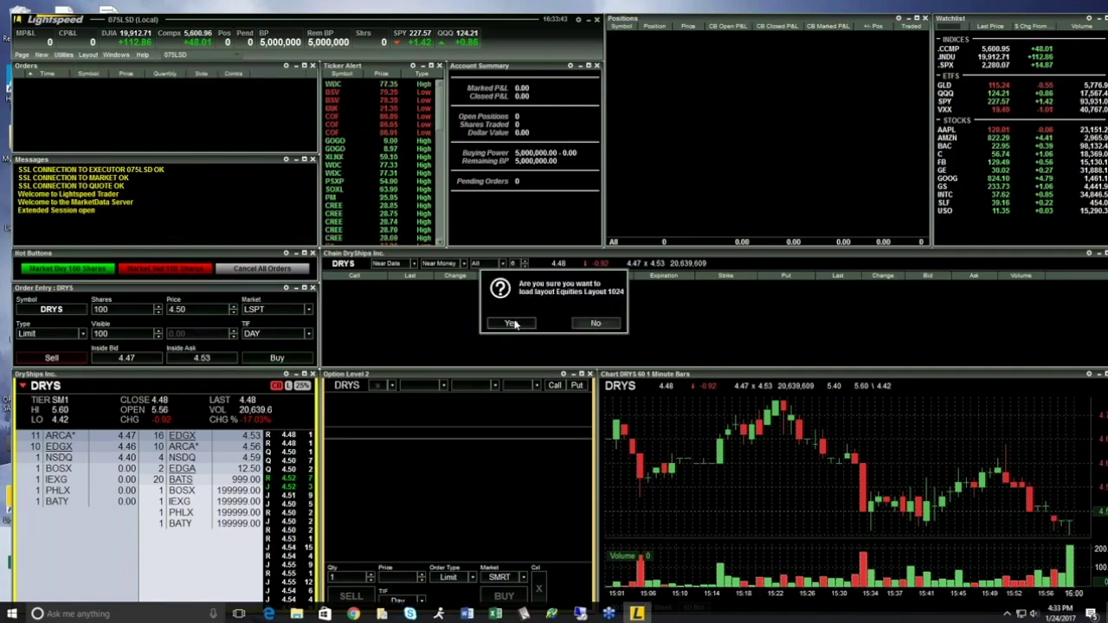
left_click(511, 323)
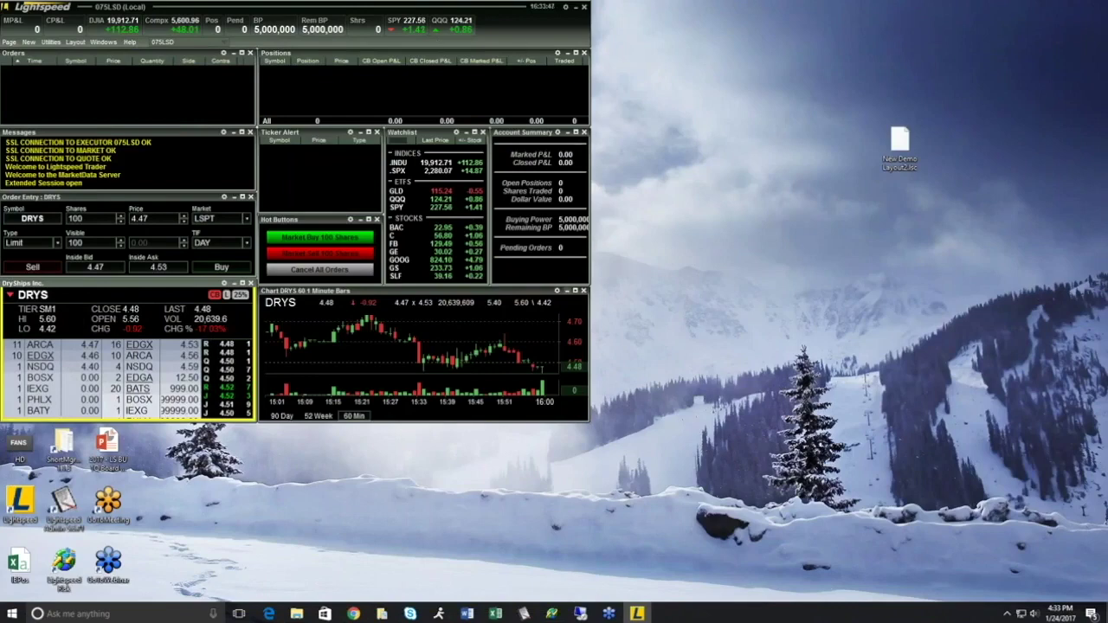
Step: Load the predefined Equities Layout 1920x1080 and confirm replacing the current layout
left_click(76, 41)
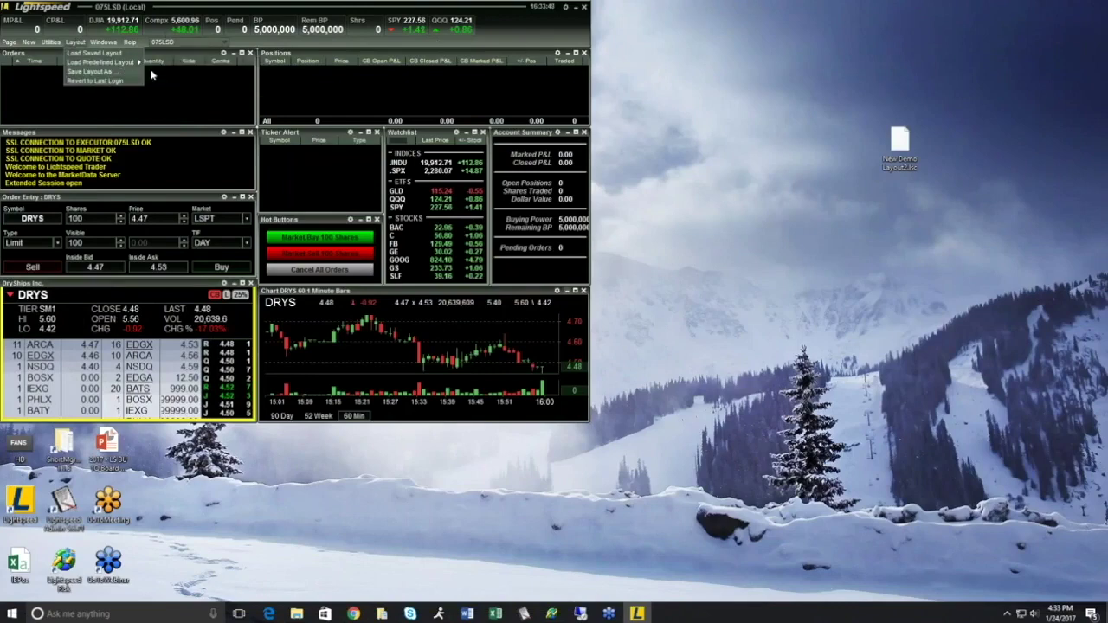
mouse_move(128, 65)
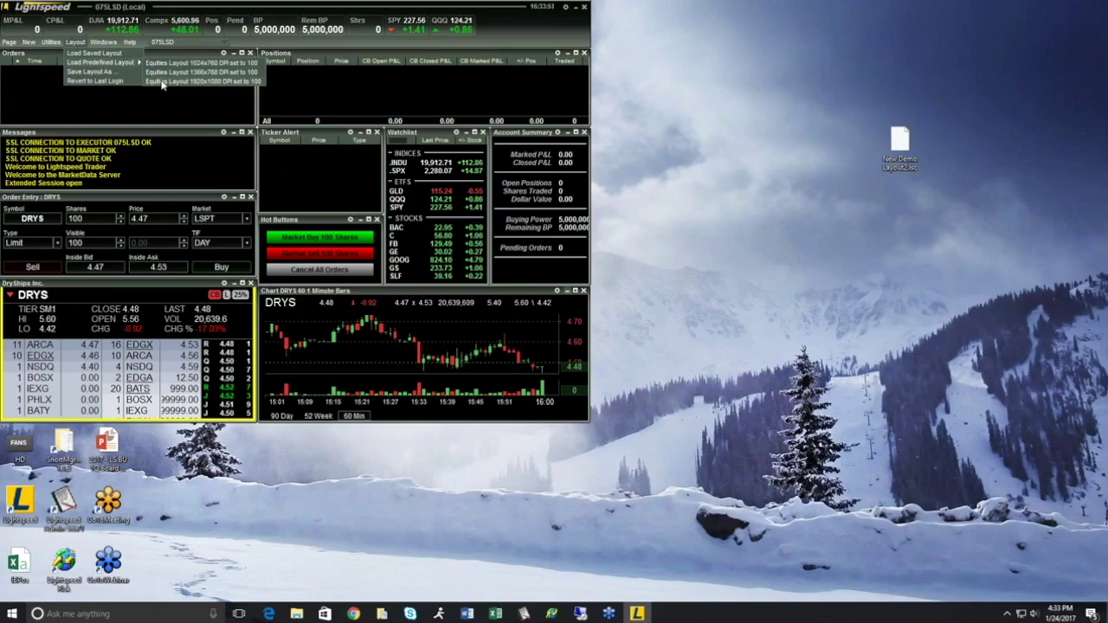
left_click(161, 83)
left_click(506, 326)
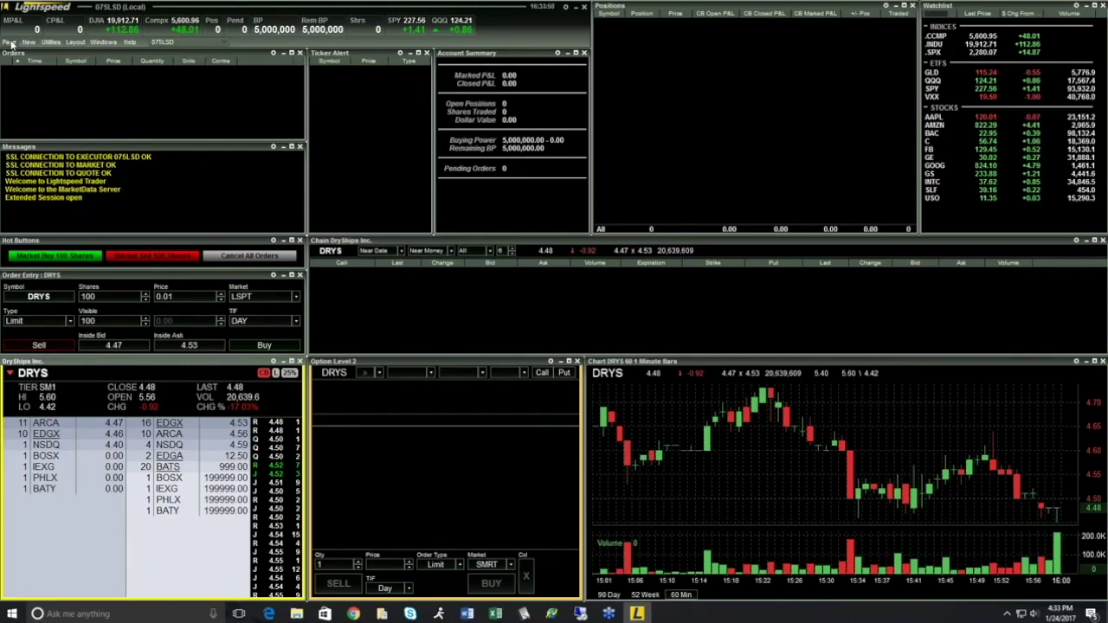
left_click(10, 42)
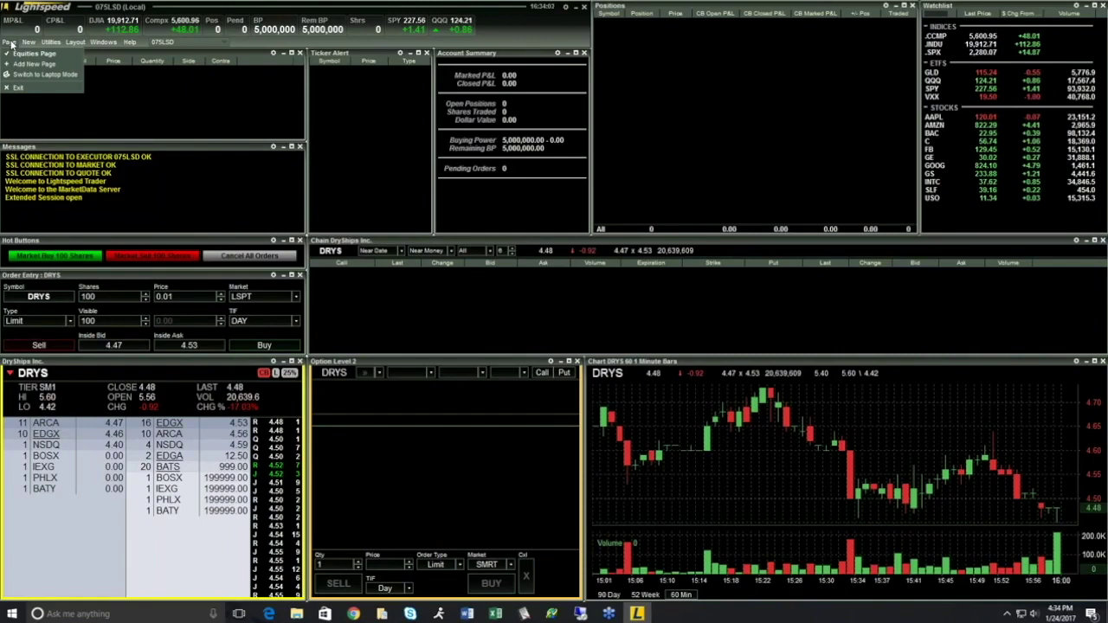
left_click(29, 43)
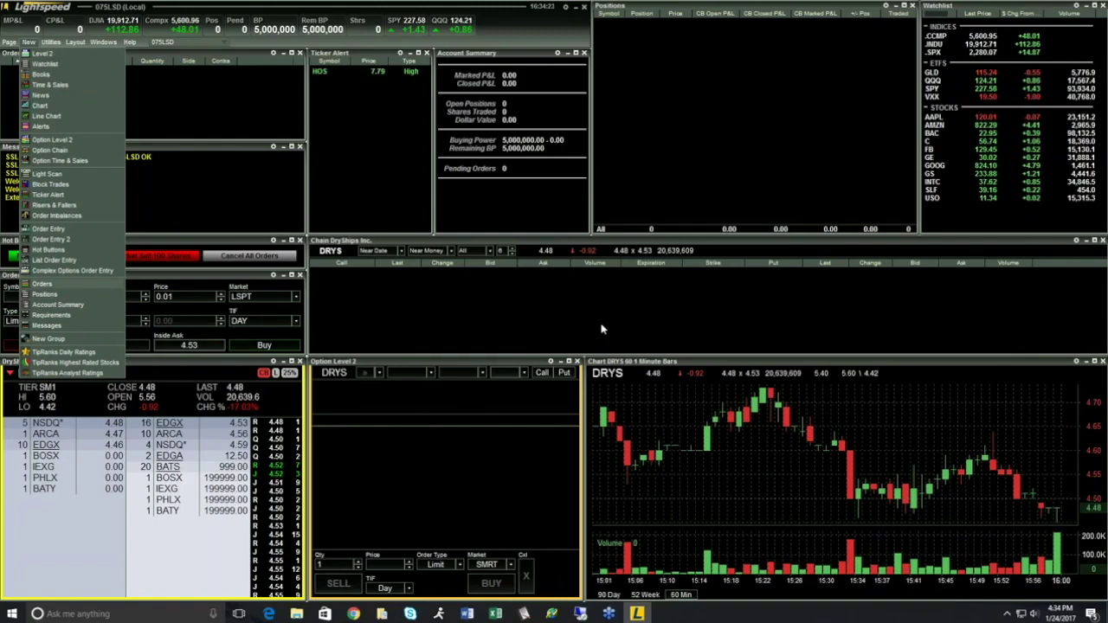
key("Escape")
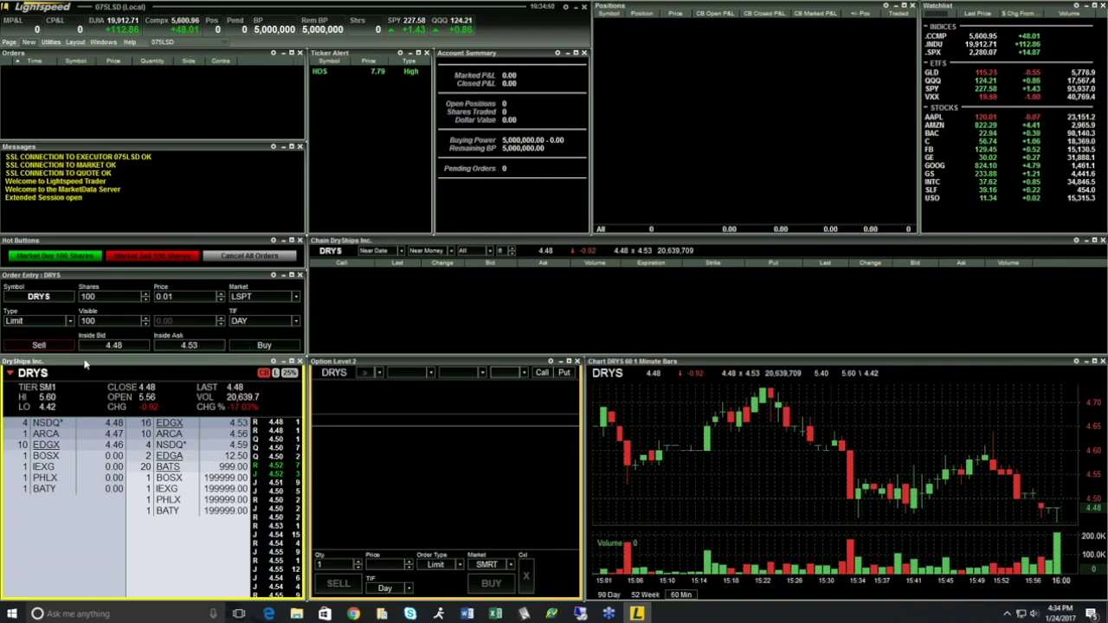
Step: Change the symbol in the stock Level 2 window from DRYS to SPY
mouse_move(85, 363)
left_mouse_down()
mouse_move(97, 357)
mouse_move(78, 355)
left_mouse_up()
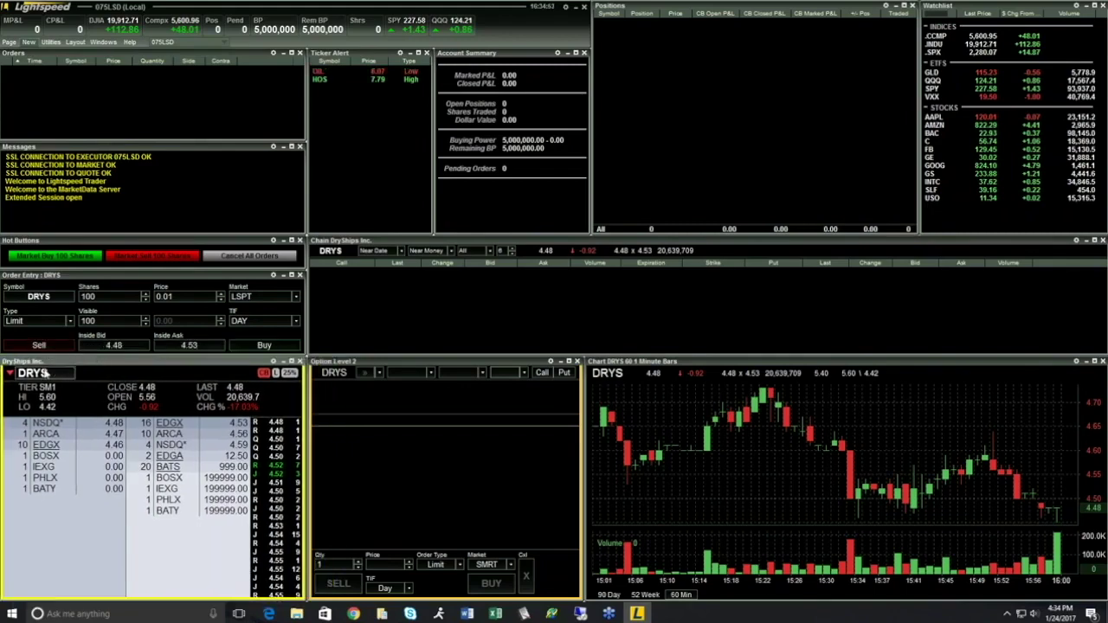
type("SPY")
key("Return")
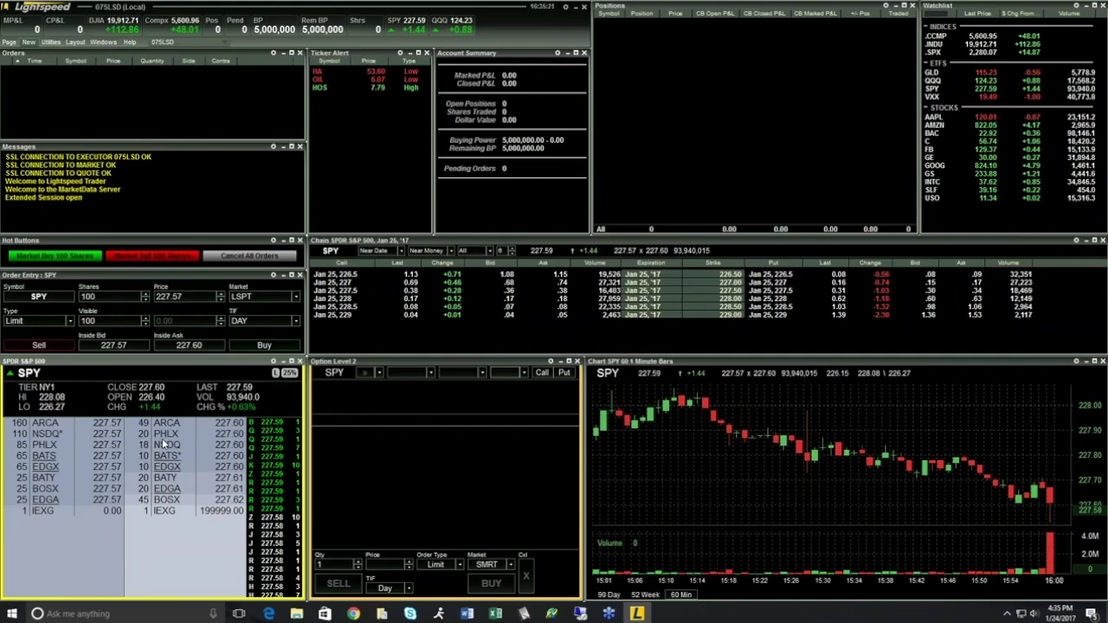
Step: Review the Level 2 window's MM Boxes settings for quotes, design, layout, price levels, highlights and shortcuts, then close the settings
right_click(164, 444)
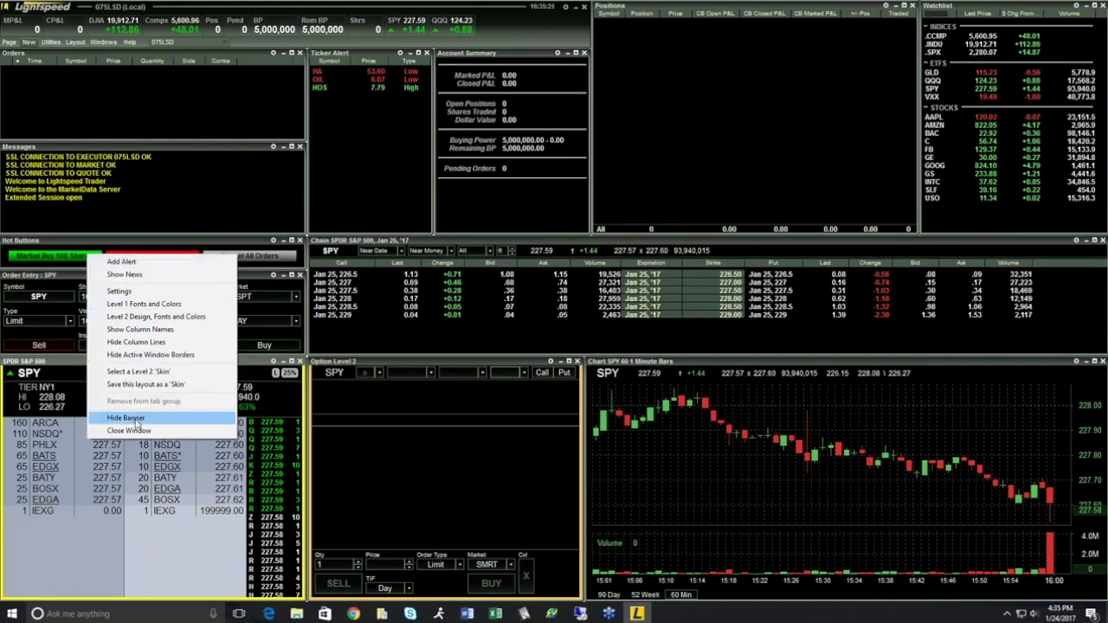
left_click(158, 451)
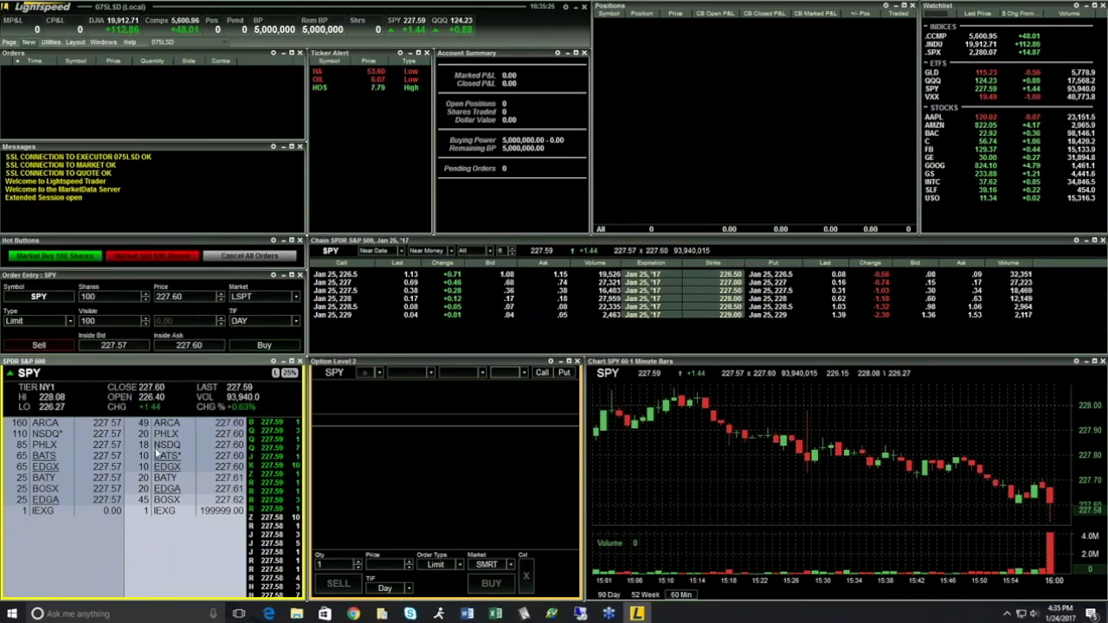
left_click(272, 363)
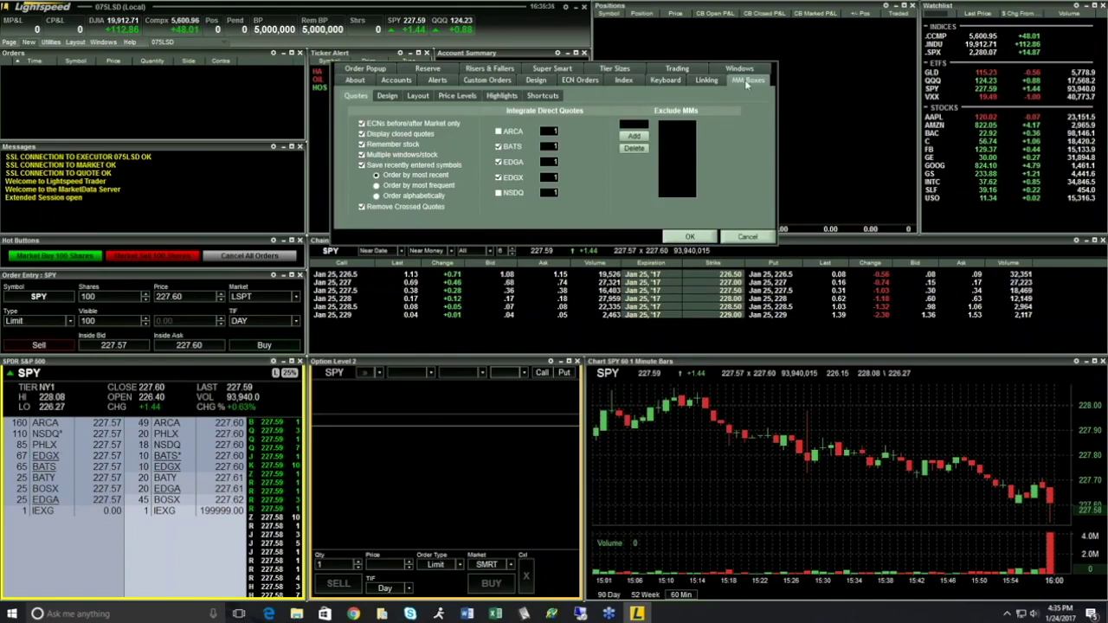
left_click(387, 95)
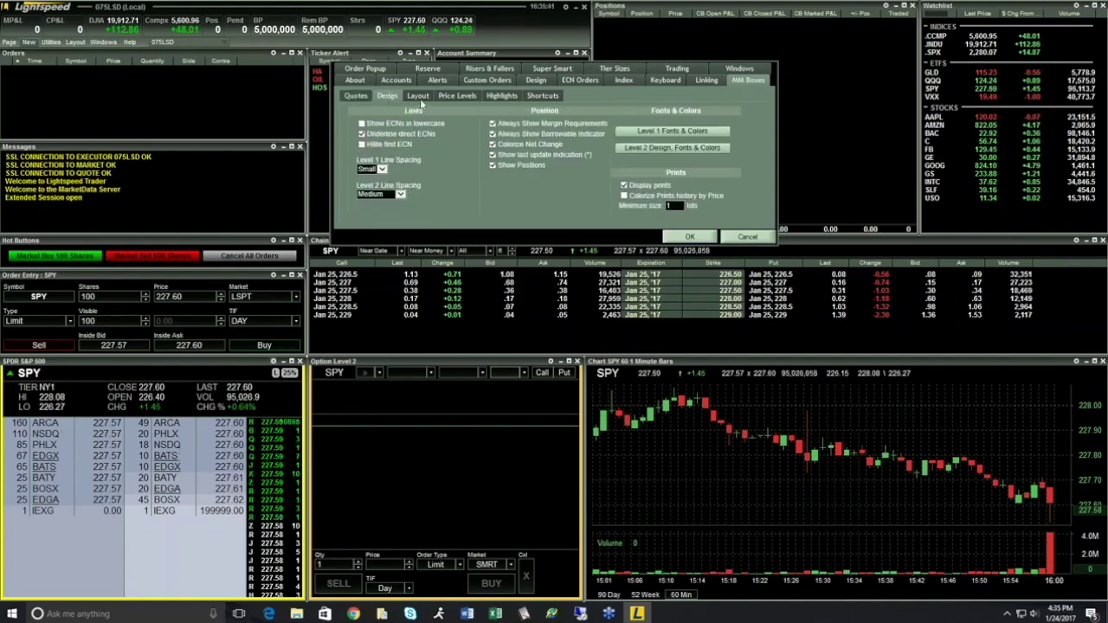
left_click(419, 97)
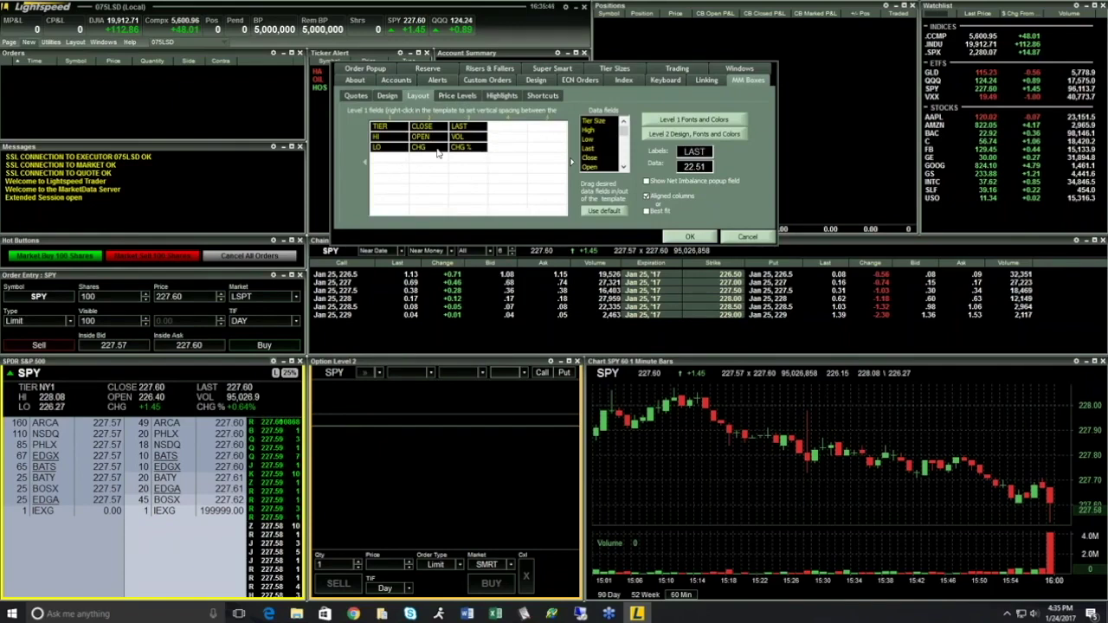
left_click(459, 96)
left_click(502, 96)
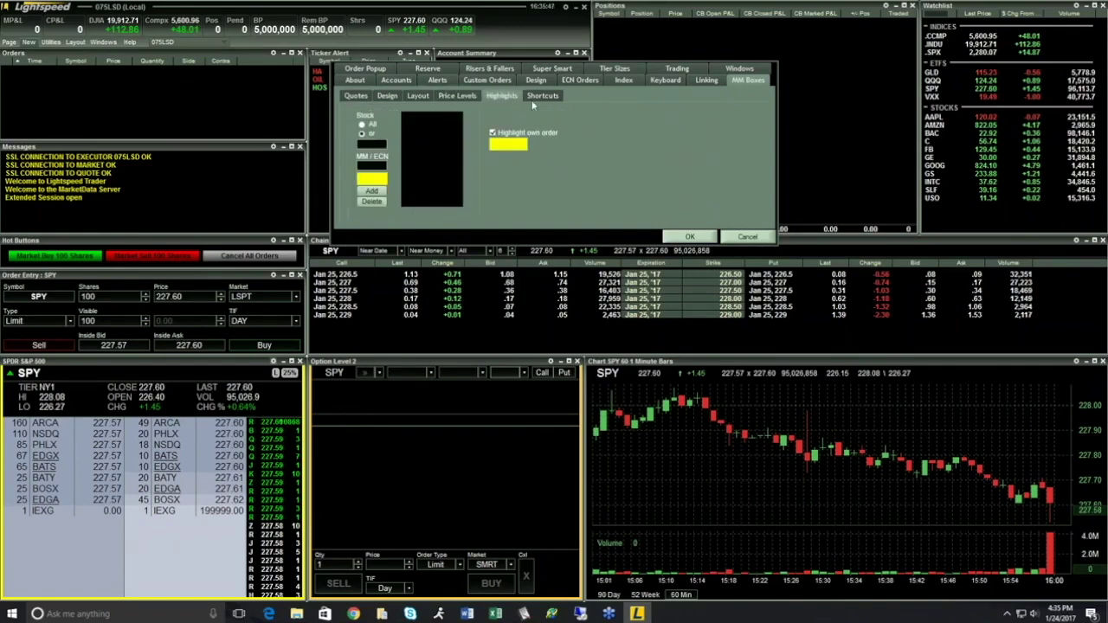
left_click(532, 98)
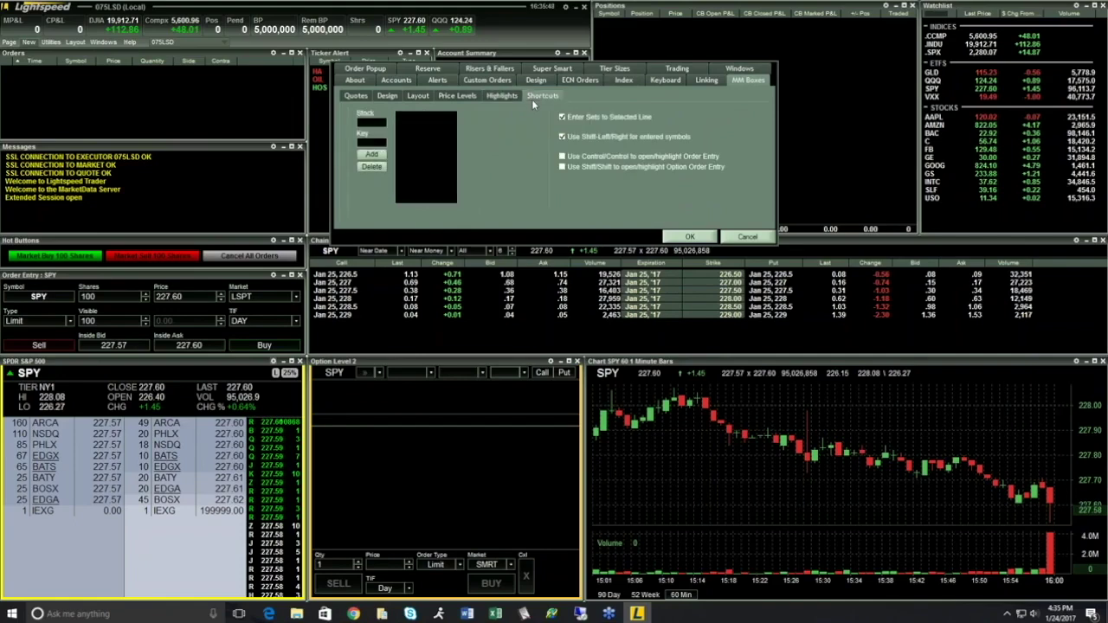
left_click(356, 97)
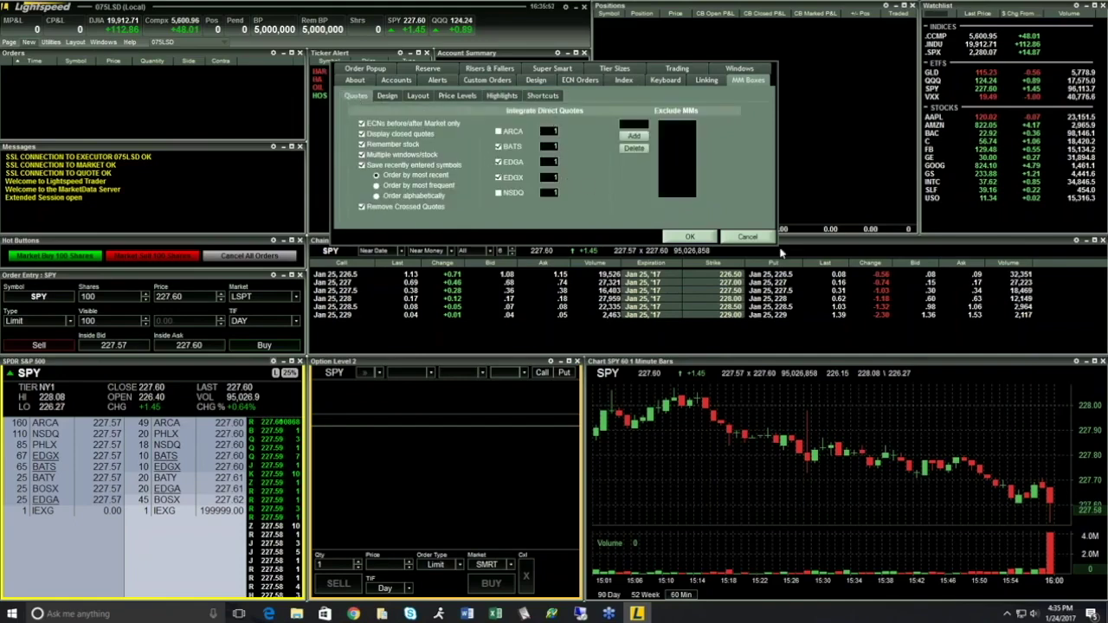
left_click(690, 236)
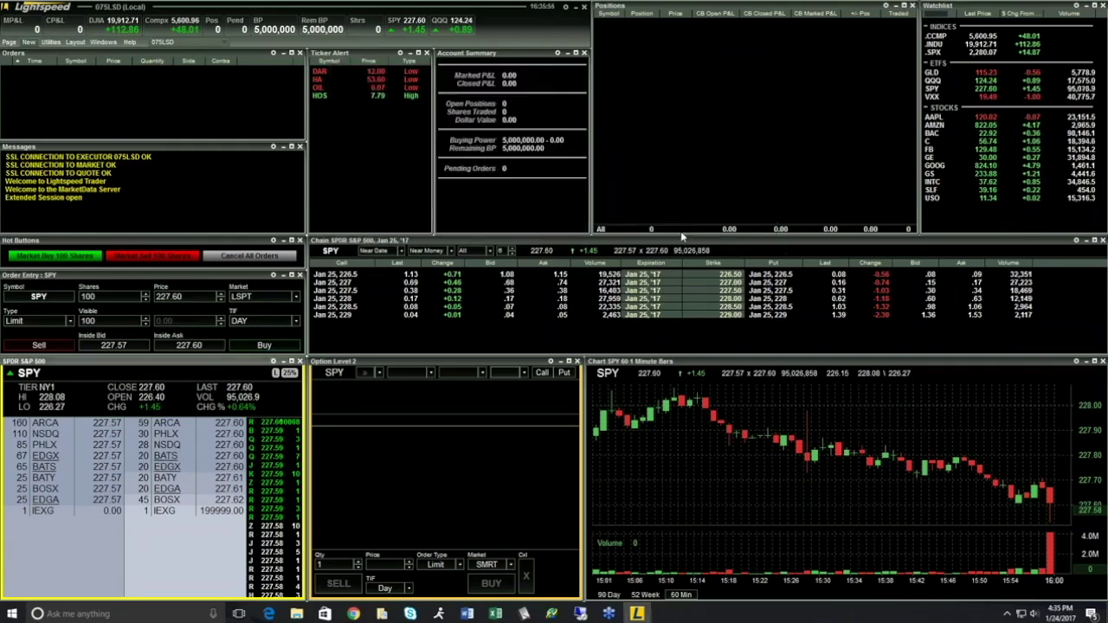
Step: Reset the Level 2 window's design, fonts and colors to the Level 2 defaults and apply them
right_click(180, 456)
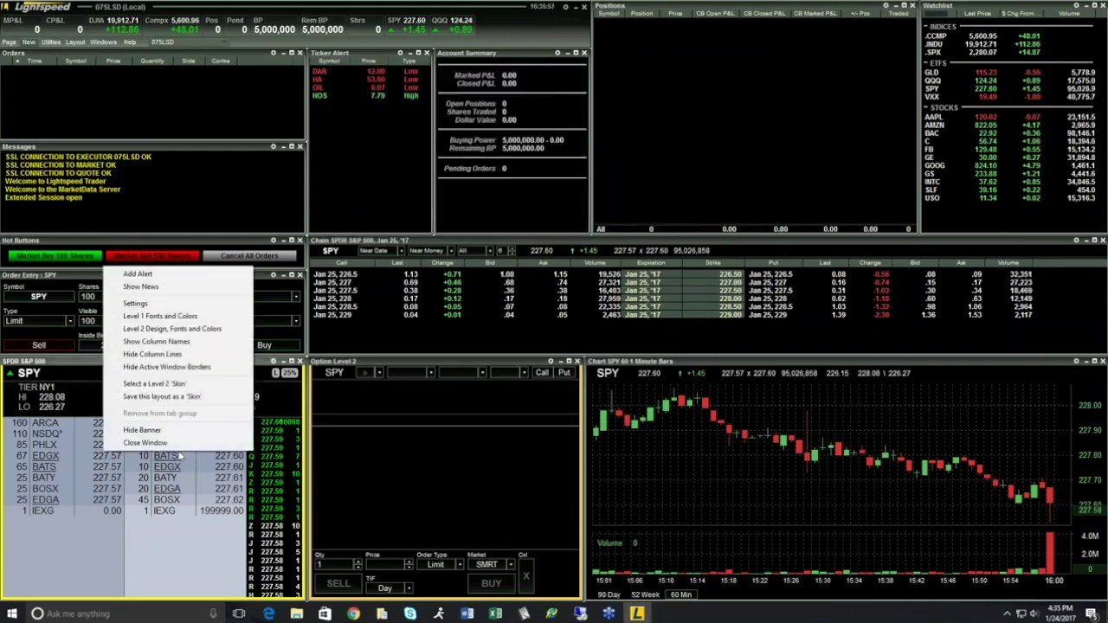
left_click(152, 331)
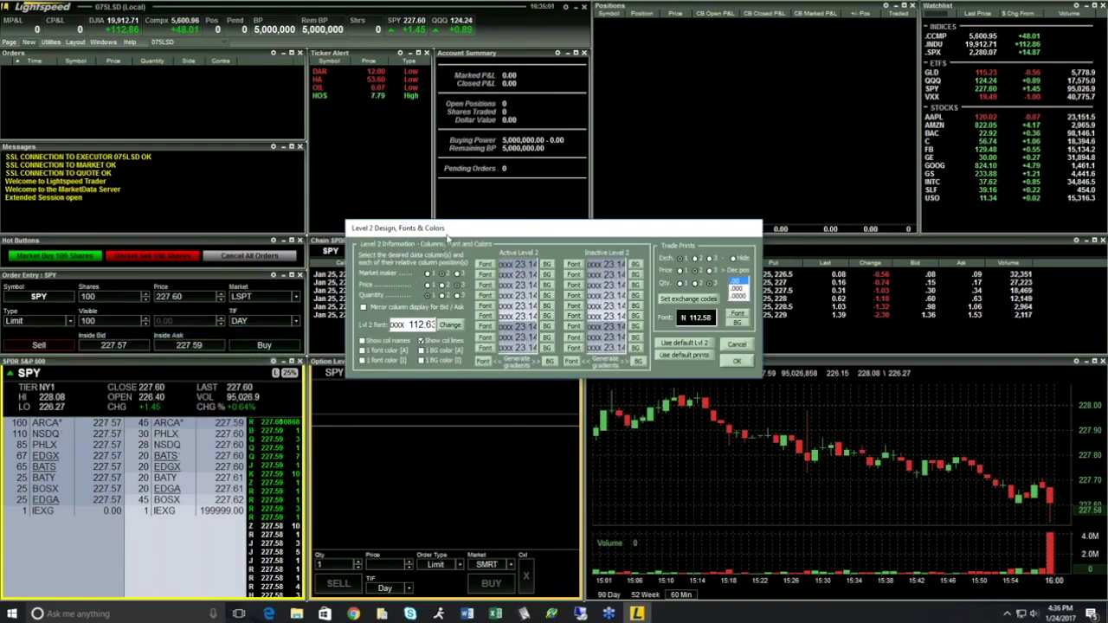
left_click_drag(447, 230, 305, 137)
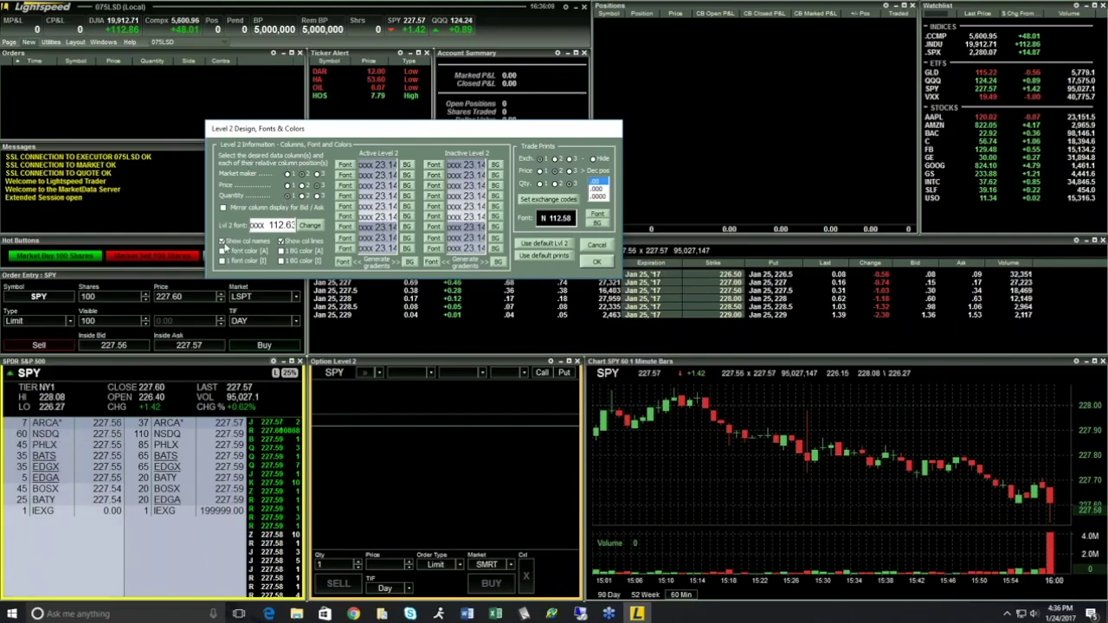
left_click(543, 244)
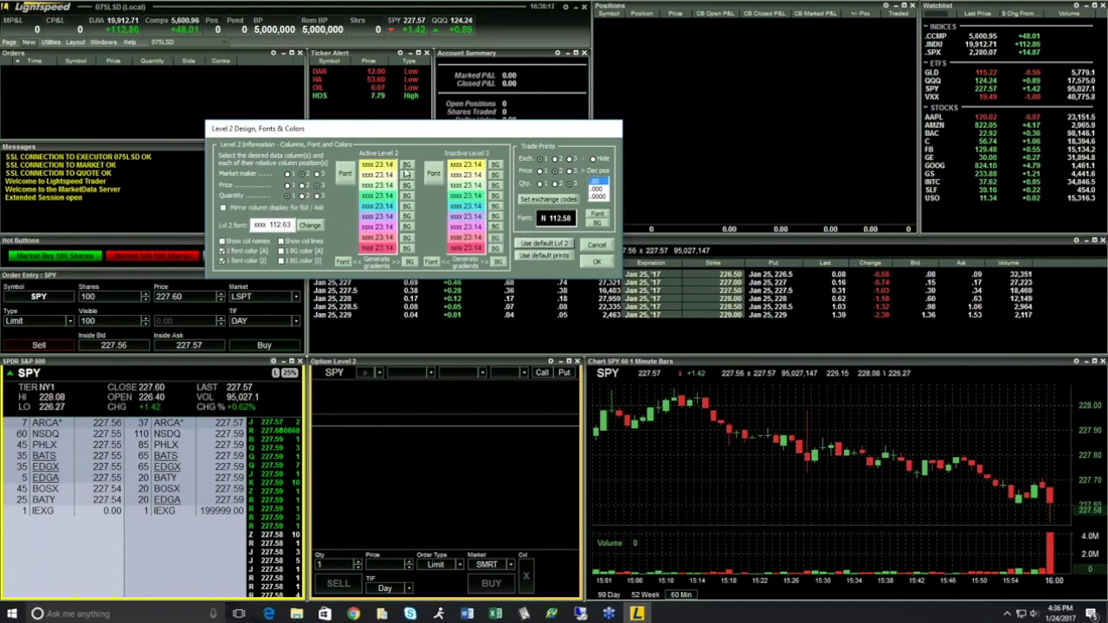
left_click(594, 260)
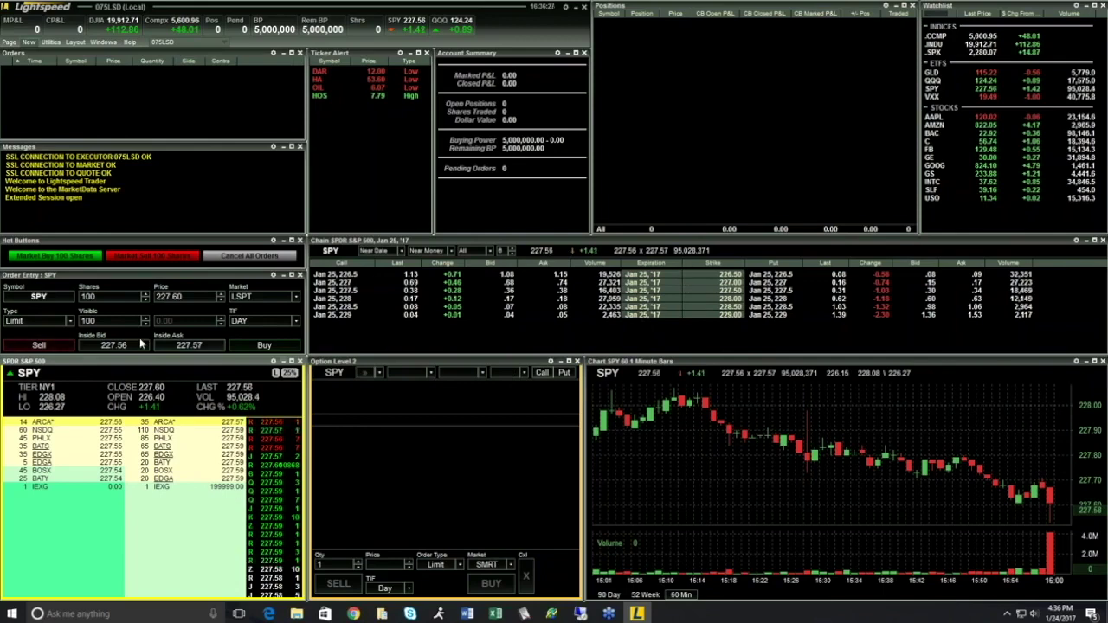
Step: Change the symbol in the stock Level 2 window to QQQ
left_click(41, 374)
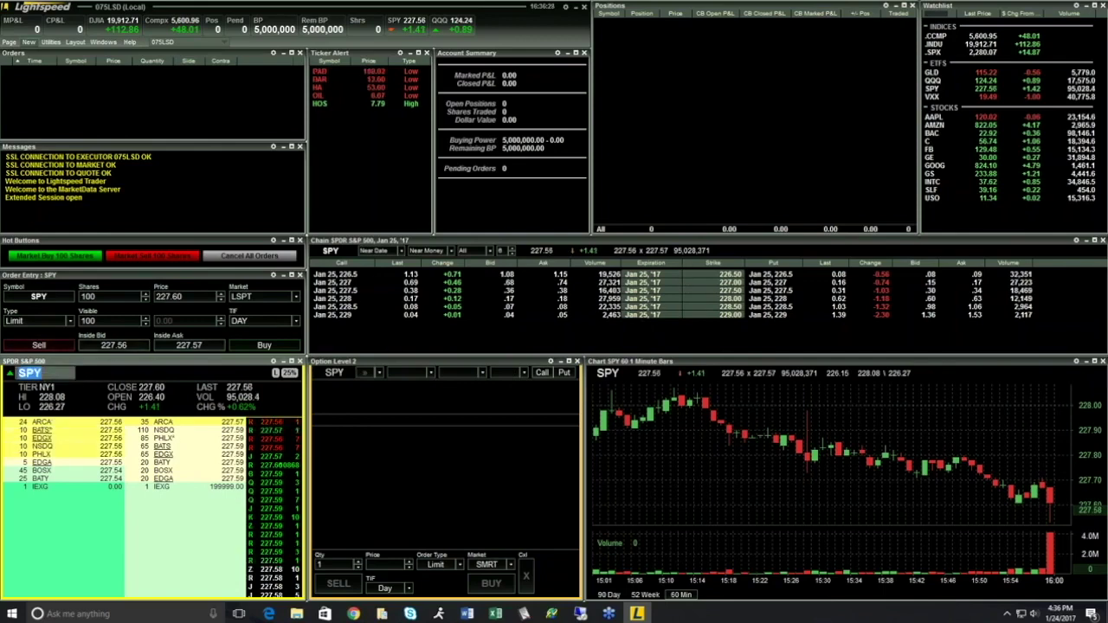
type("QQQ")
key("Return")
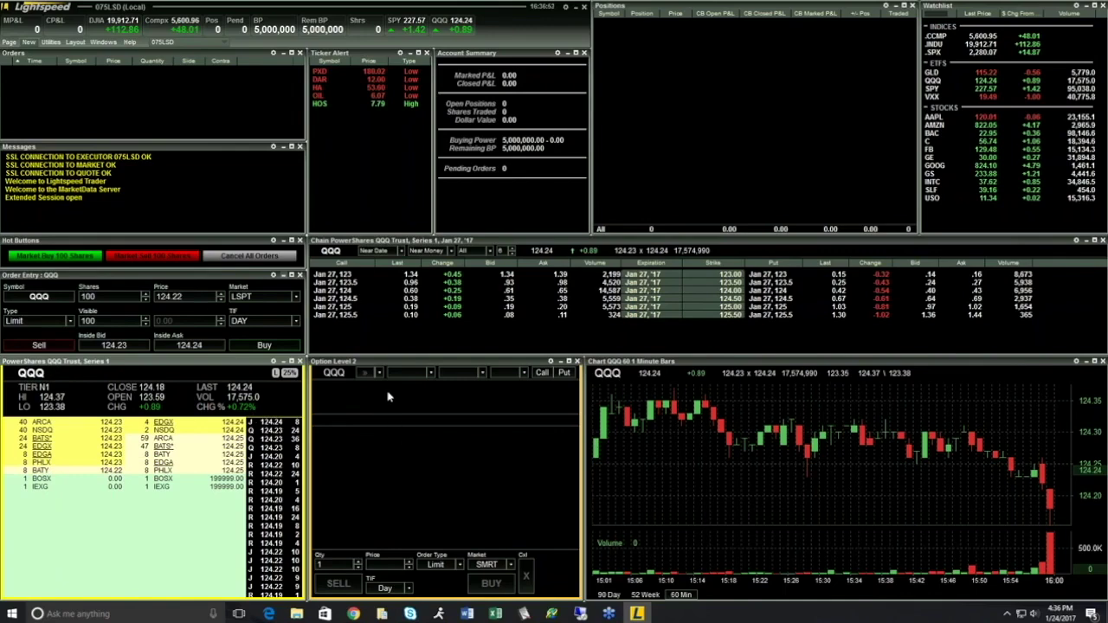
Step: Set the QQQ order entry to 400 shares at a price of 124.27
left_click(74, 271)
mouse_move(76, 282)
left_mouse_down()
mouse_move(73, 247)
mouse_move(64, 290)
left_mouse_up()
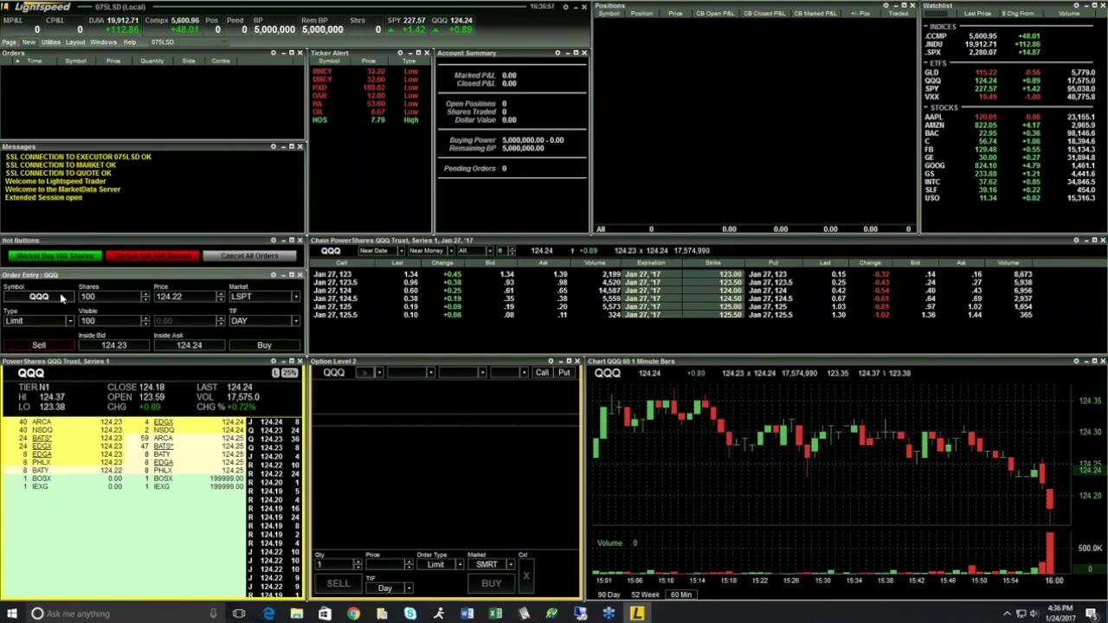
left_click(61, 298)
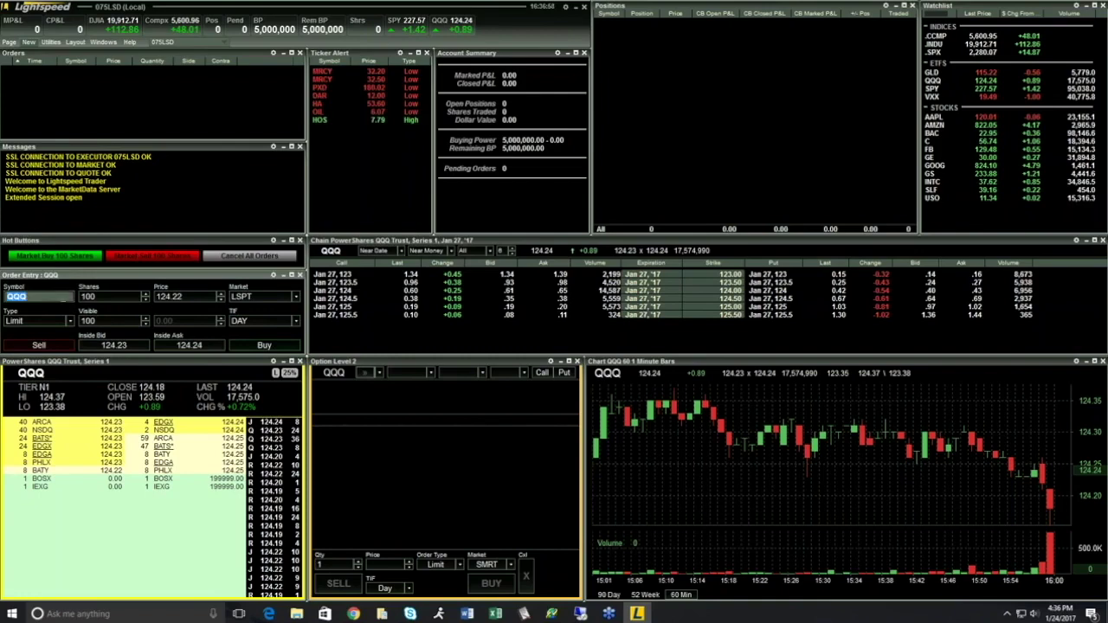
left_click(145, 293)
left_click(145, 294)
left_click(145, 294)
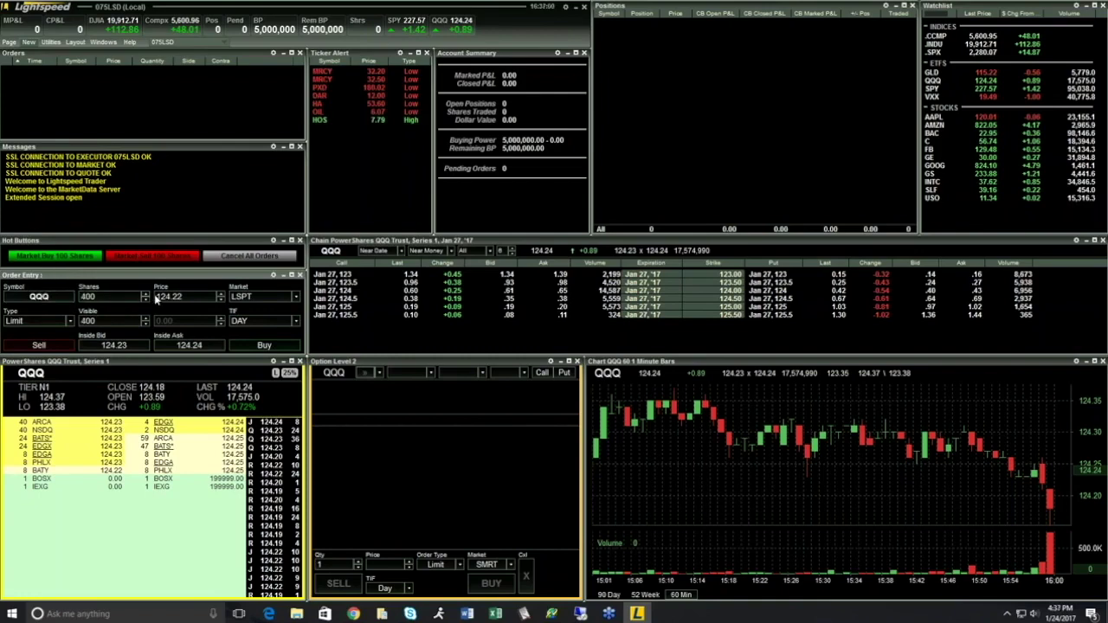
left_click(221, 294)
left_click(219, 296)
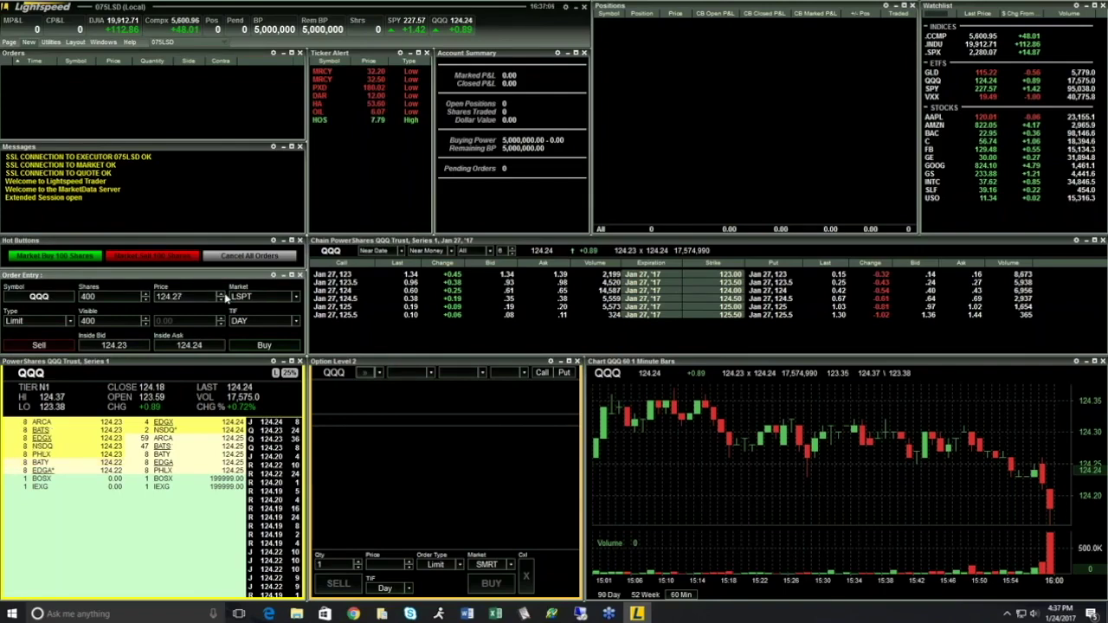
Step: Review the available order types and market routes in the QQQ order entry, then close the lists
left_click(72, 321)
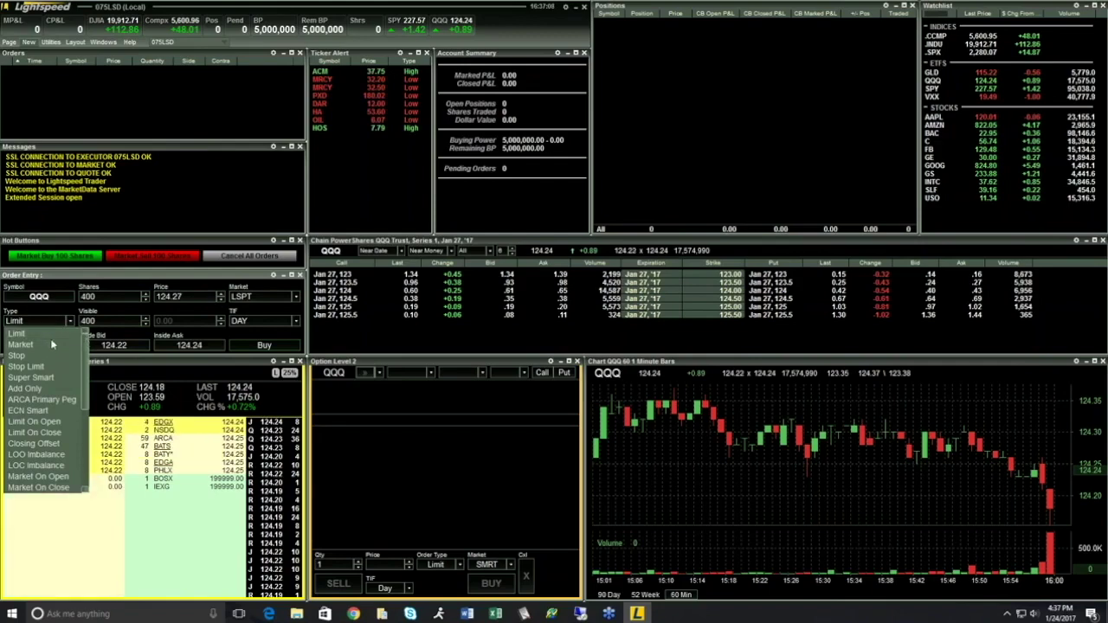
left_click_drag(86, 370, 85, 446)
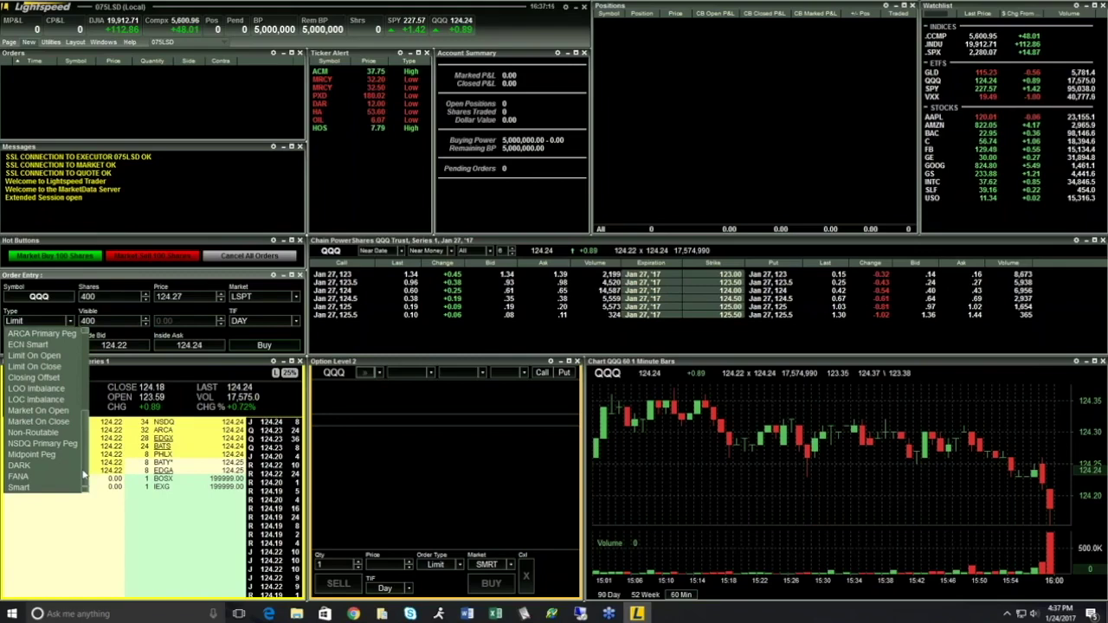
left_click_drag(84, 449, 84, 372)
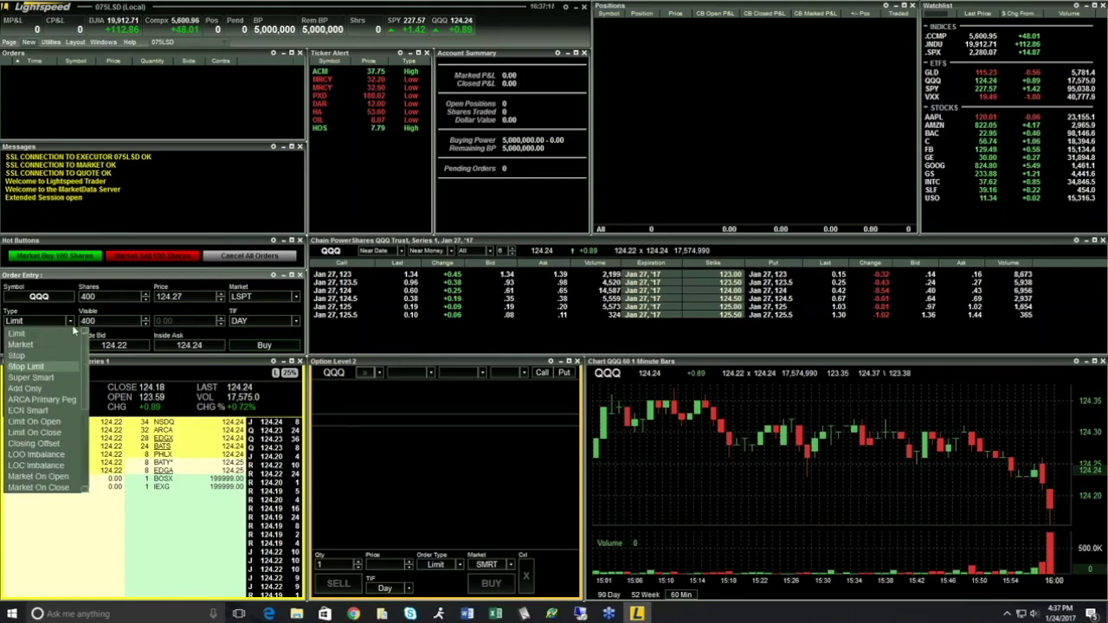
left_click(294, 296)
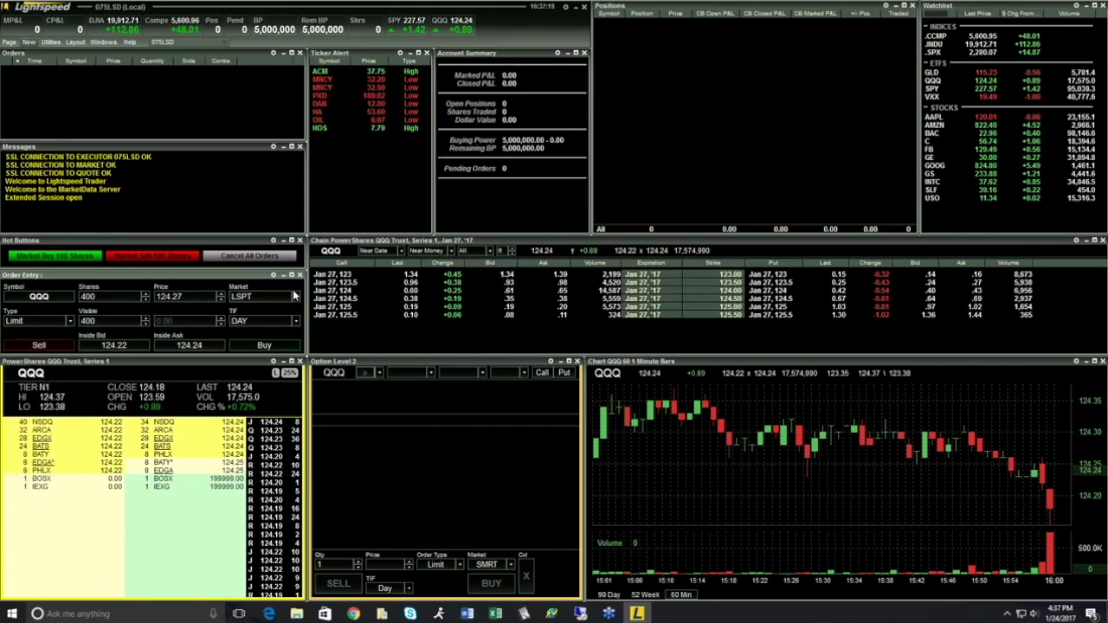
left_click(294, 297)
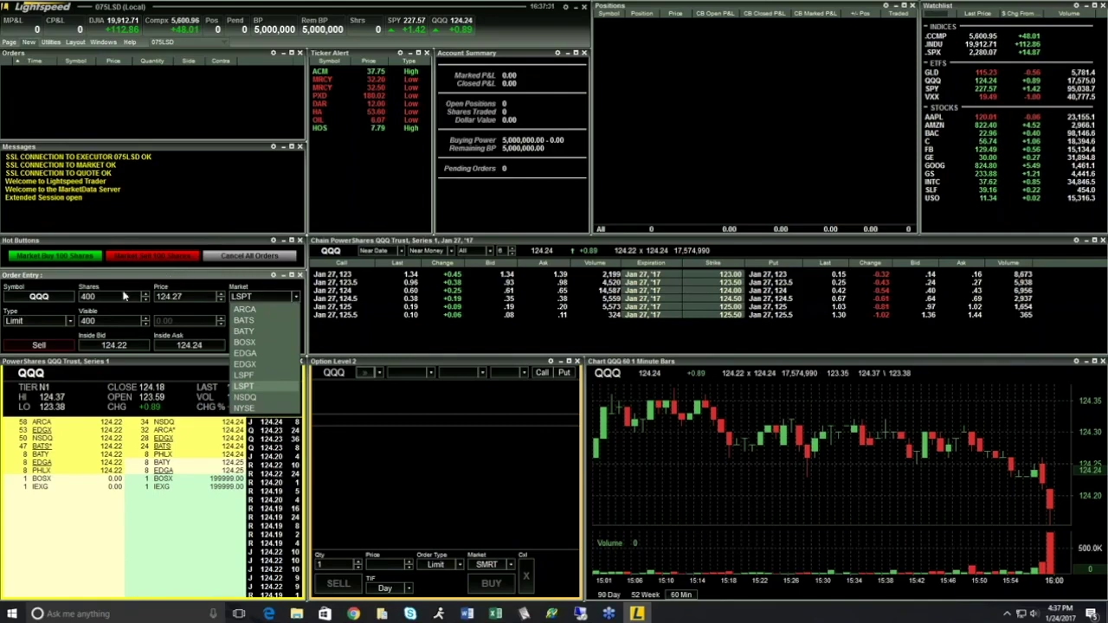
left_click(188, 294)
Step: Reduce the QQQ order to 300 shares, then submit and confirm the limit buy at 124.27 through LSPT
left_click(146, 300)
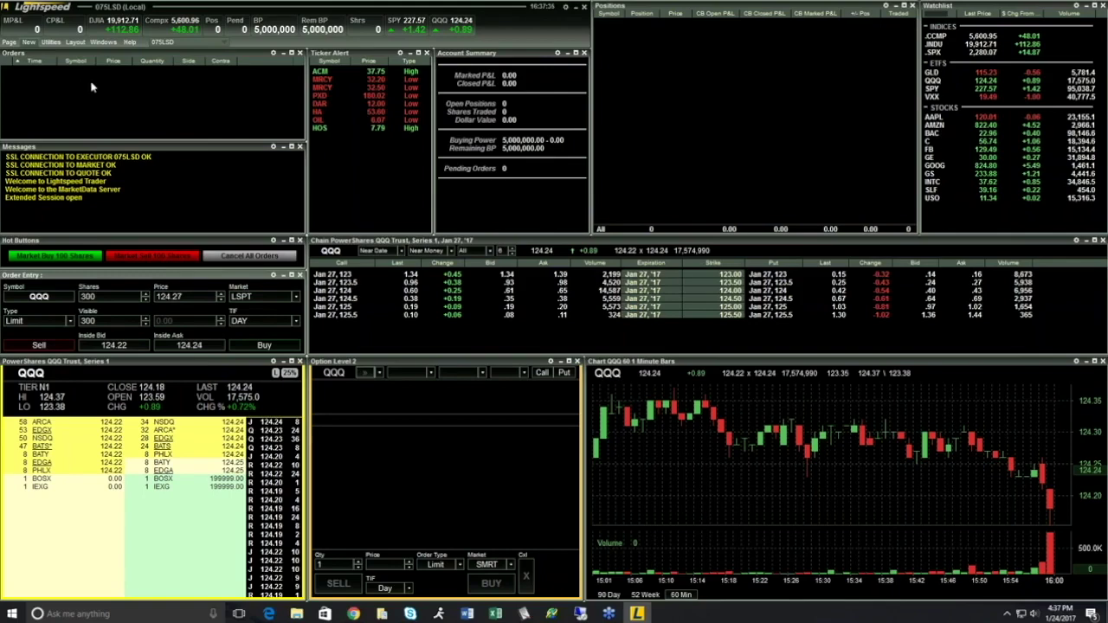
left_click(274, 348)
left_click_drag(511, 249, 412, 228)
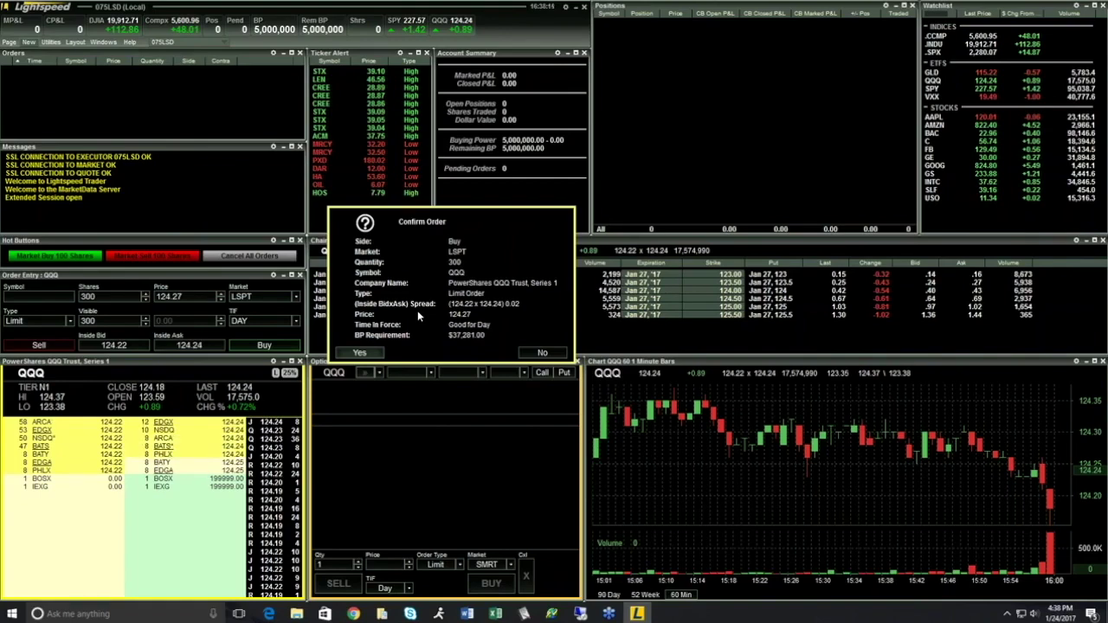
left_click(377, 354)
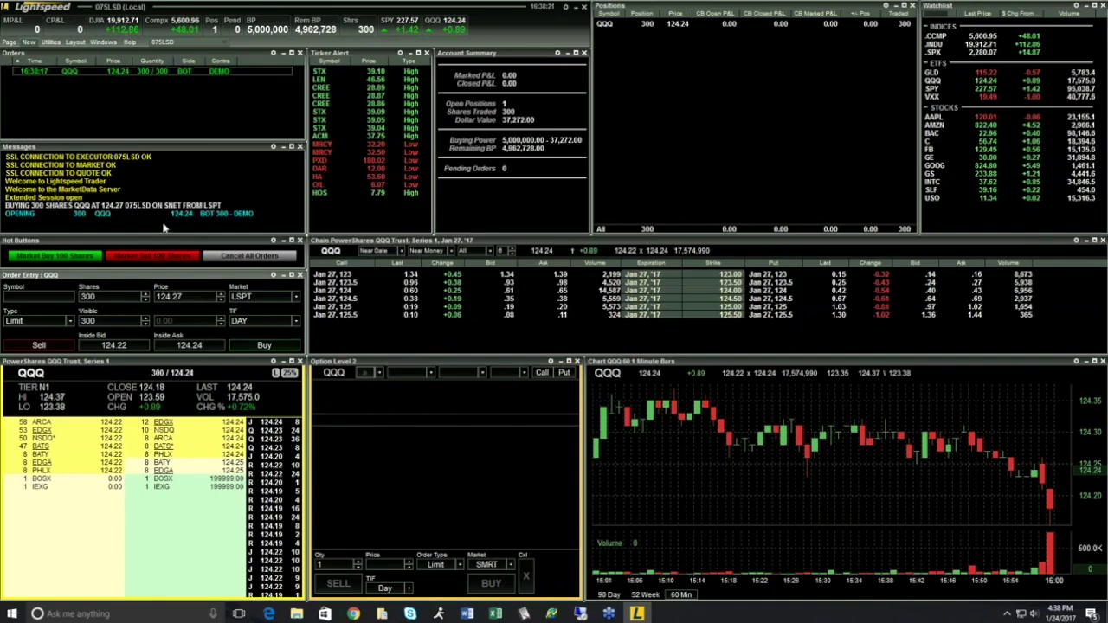
Step: Examine the QQQ buy in the Orders window and its entry in the Positions window, keeping Positions in its original place
left_click(84, 57)
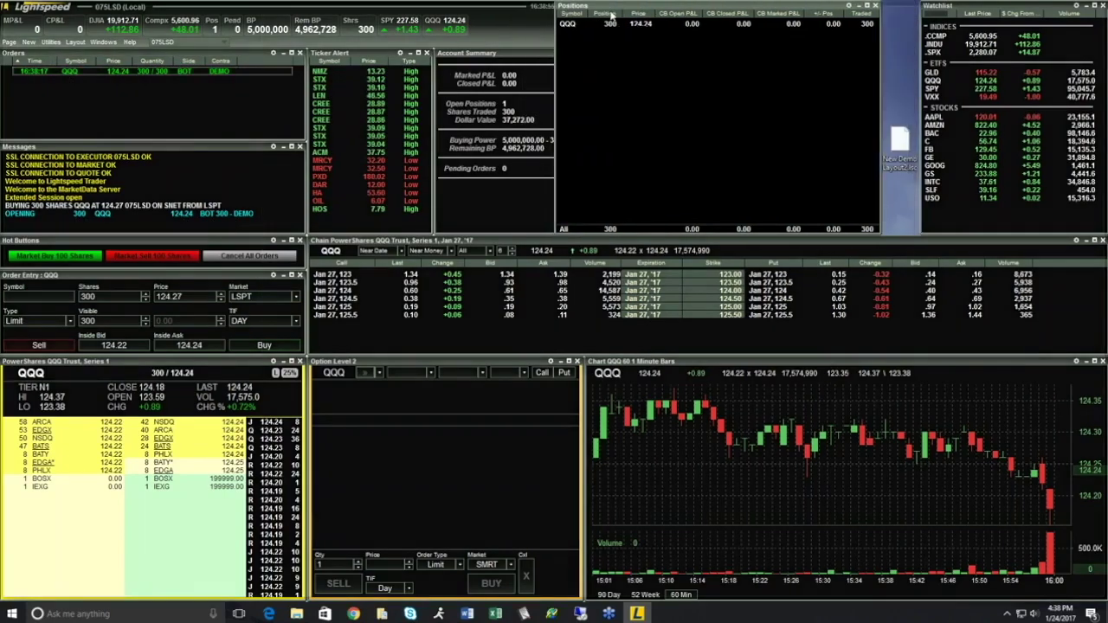
left_click_drag(641, 9, 647, 19)
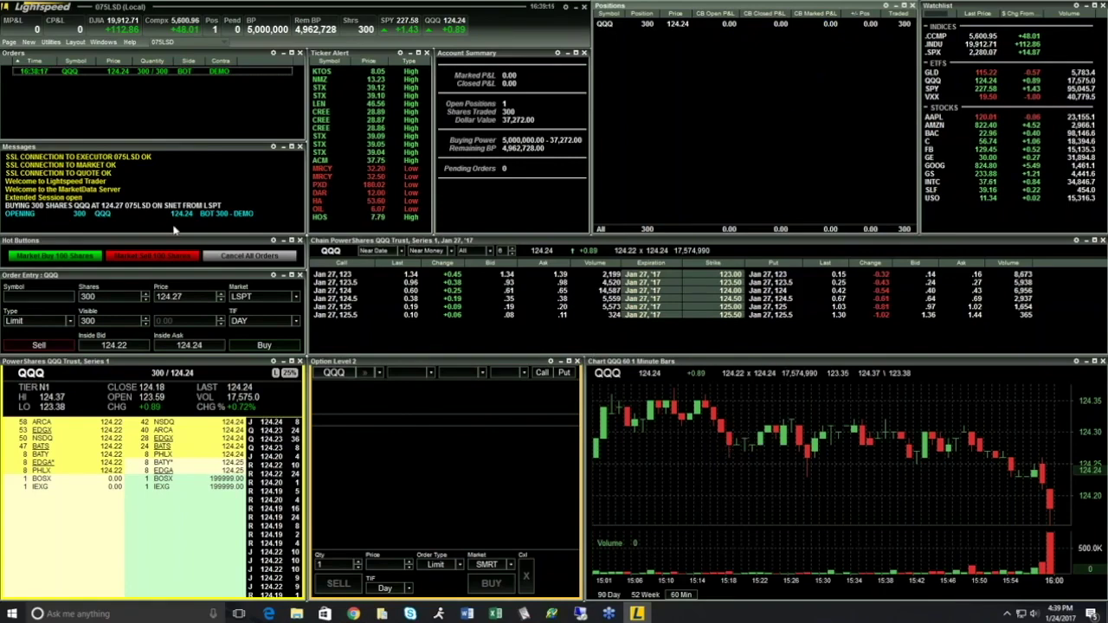
Step: Submit and confirm a limit order to sell 300 QQQ shares at 124.41 through ARCA
triple_click(148, 294)
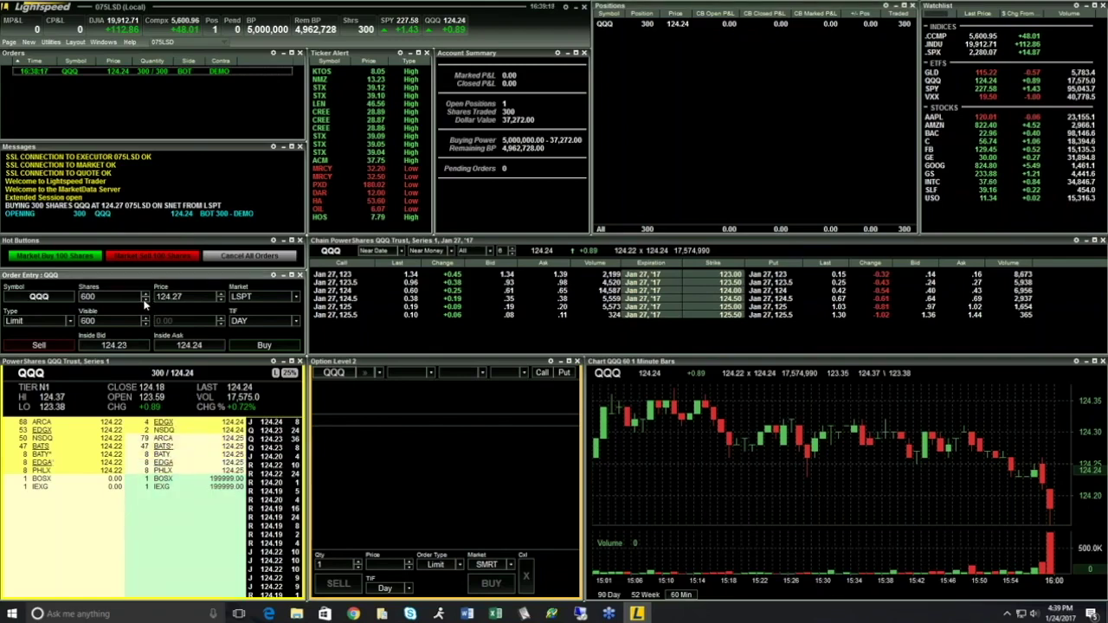
triple_click(144, 299)
triple_click(220, 294)
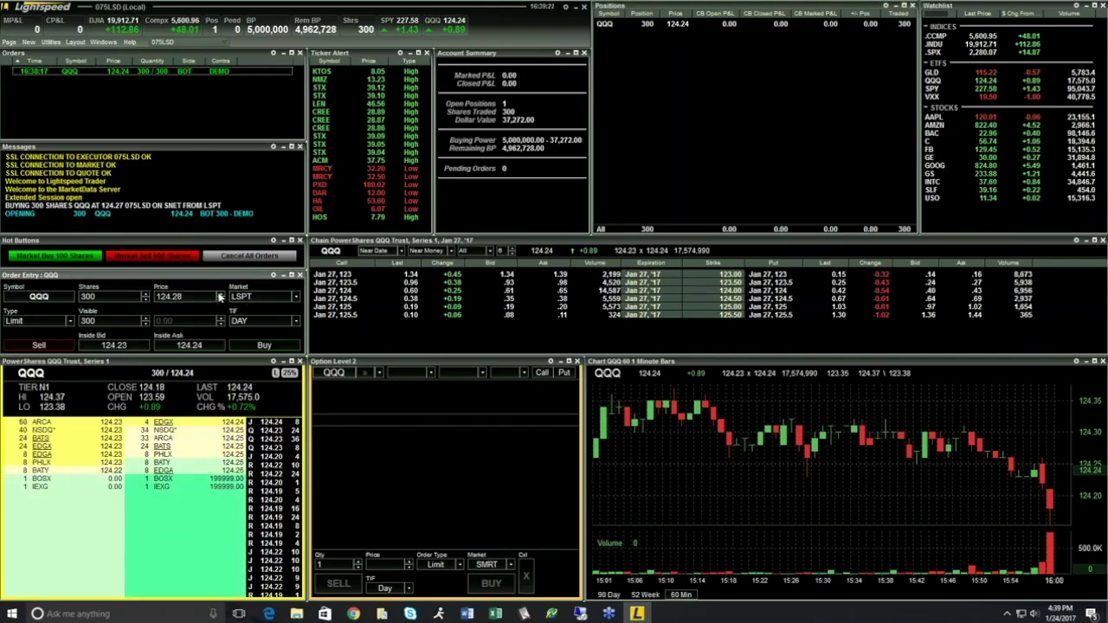
left_click(220, 296)
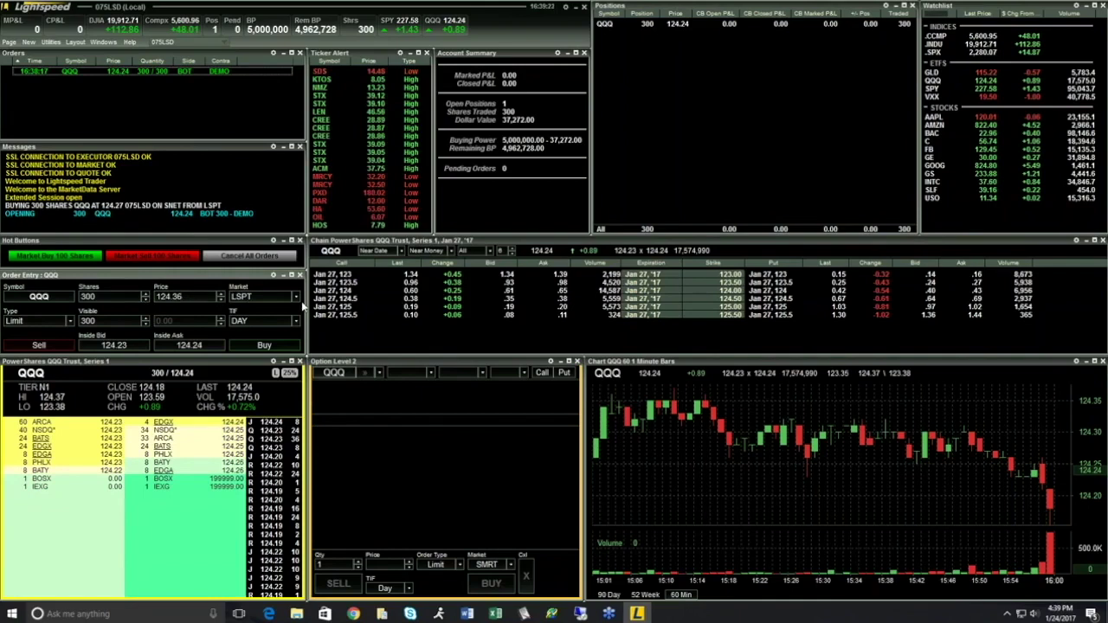
left_click(296, 297)
left_click(234, 309)
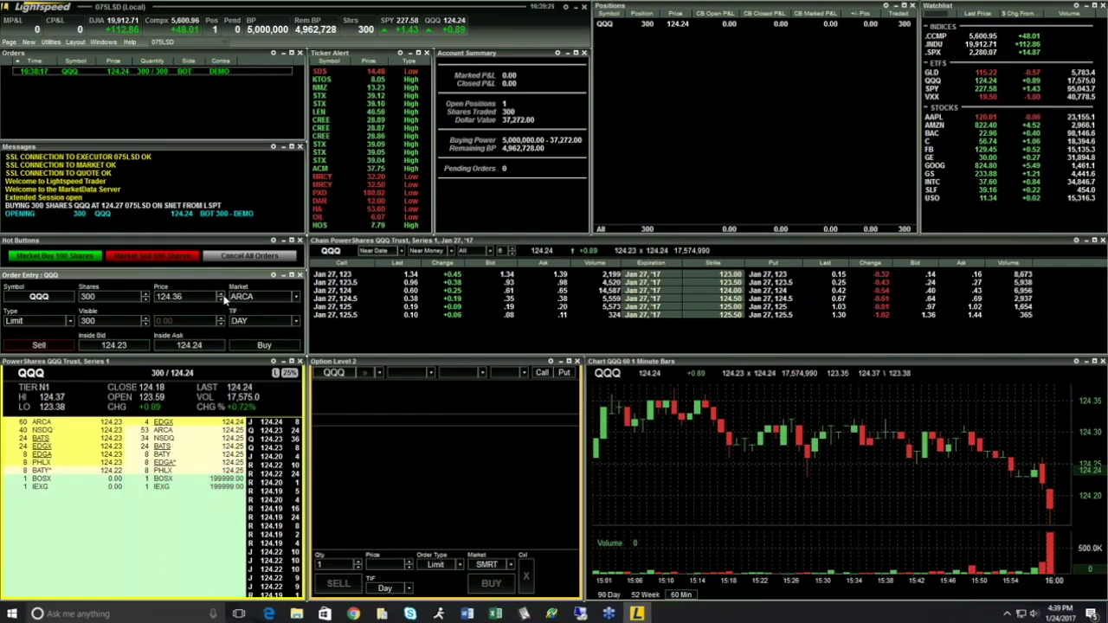
left_click(222, 295)
triple_click(221, 294)
left_click(39, 346)
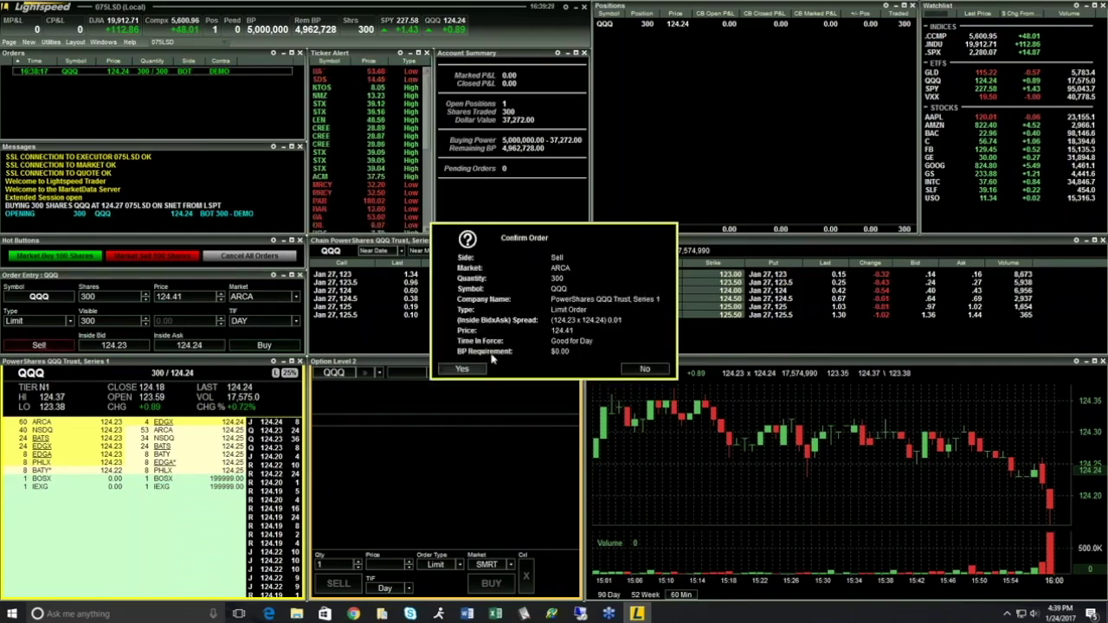
left_click(464, 370)
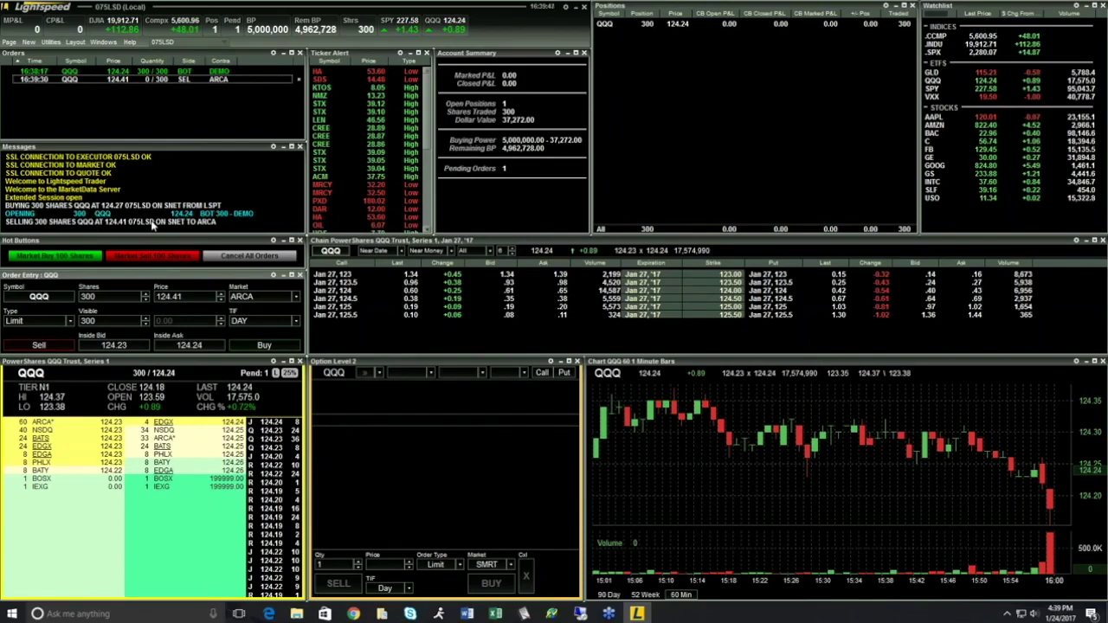
Step: Review the actions available for the pending QQQ sell order, then cancel that order
right_click(119, 79)
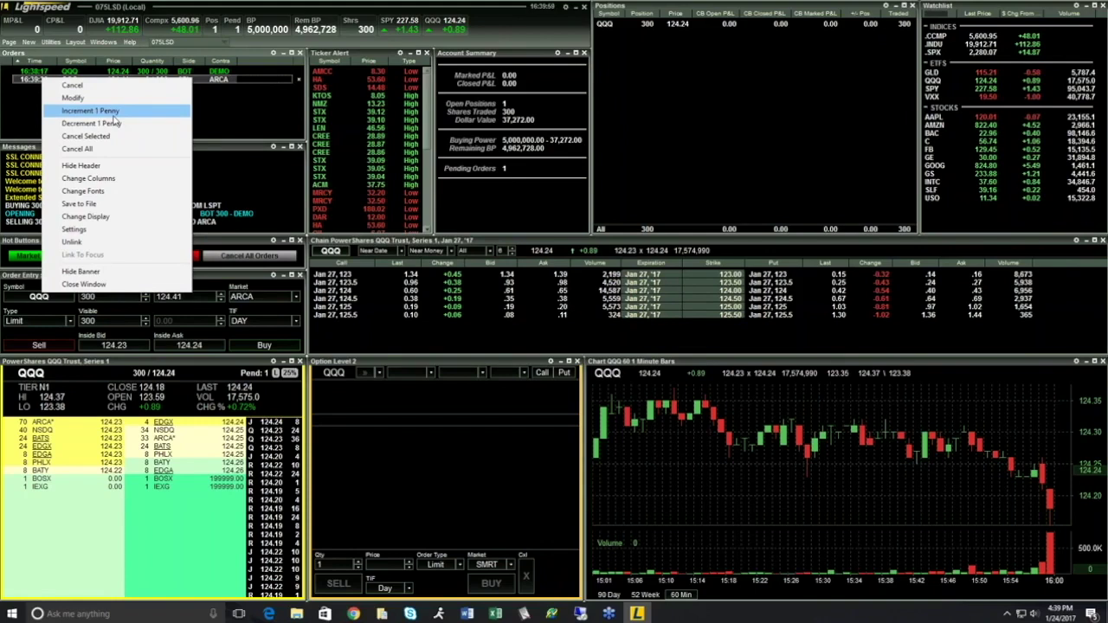
left_click(229, 135)
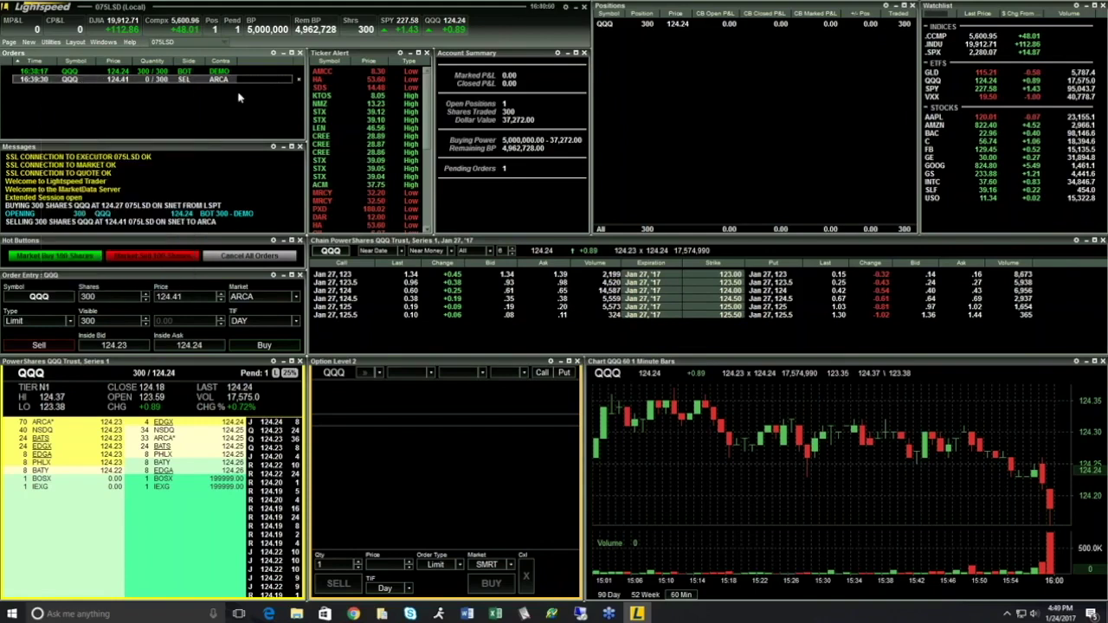
left_click(300, 80)
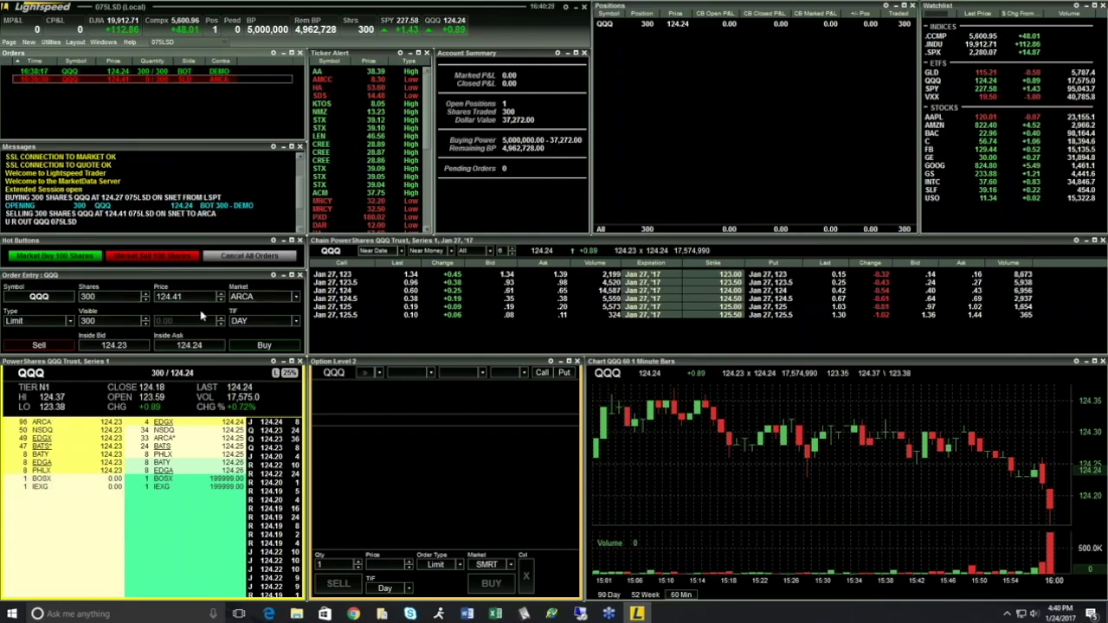
Step: Change the order type to Market, then submit and confirm a buy of 300 QQQ shares through ARCA
left_click(44, 321)
left_click(20, 344)
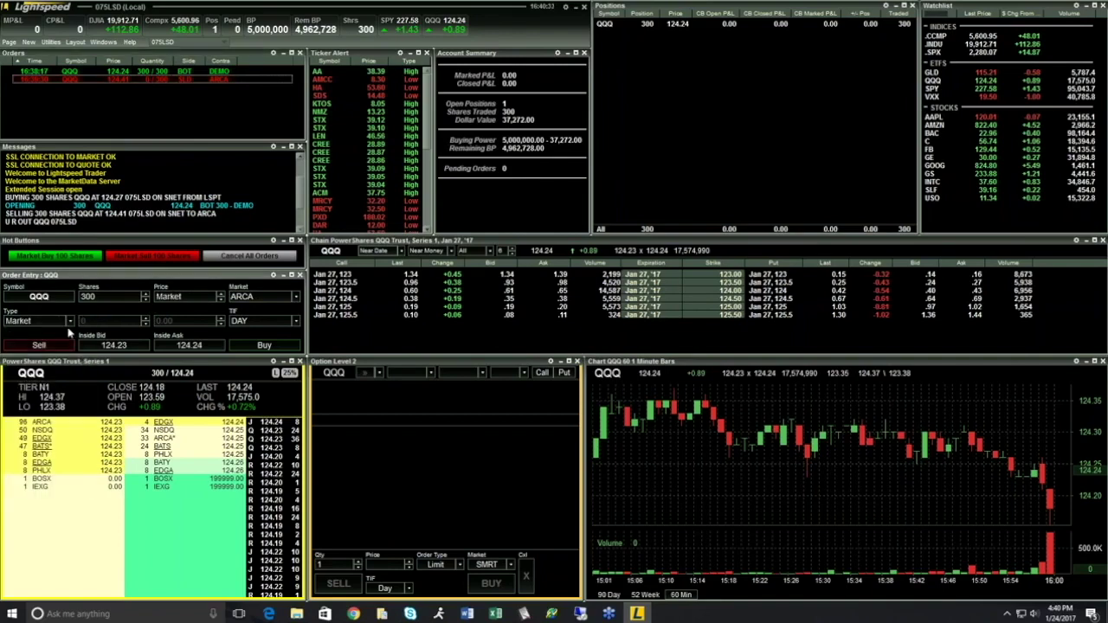
left_click(252, 346)
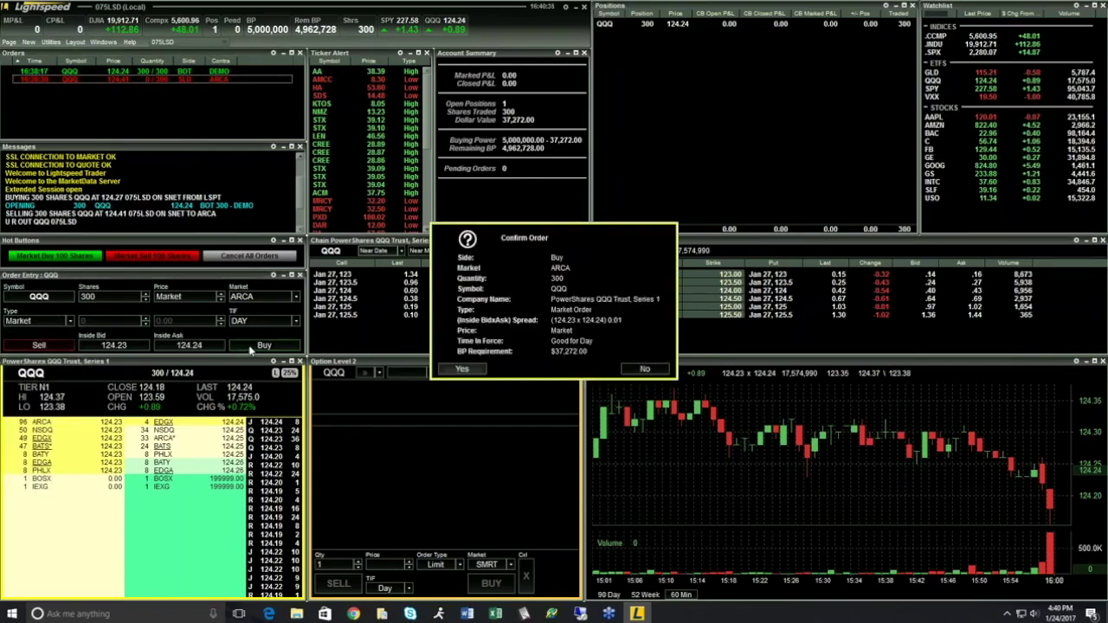
left_click(439, 370)
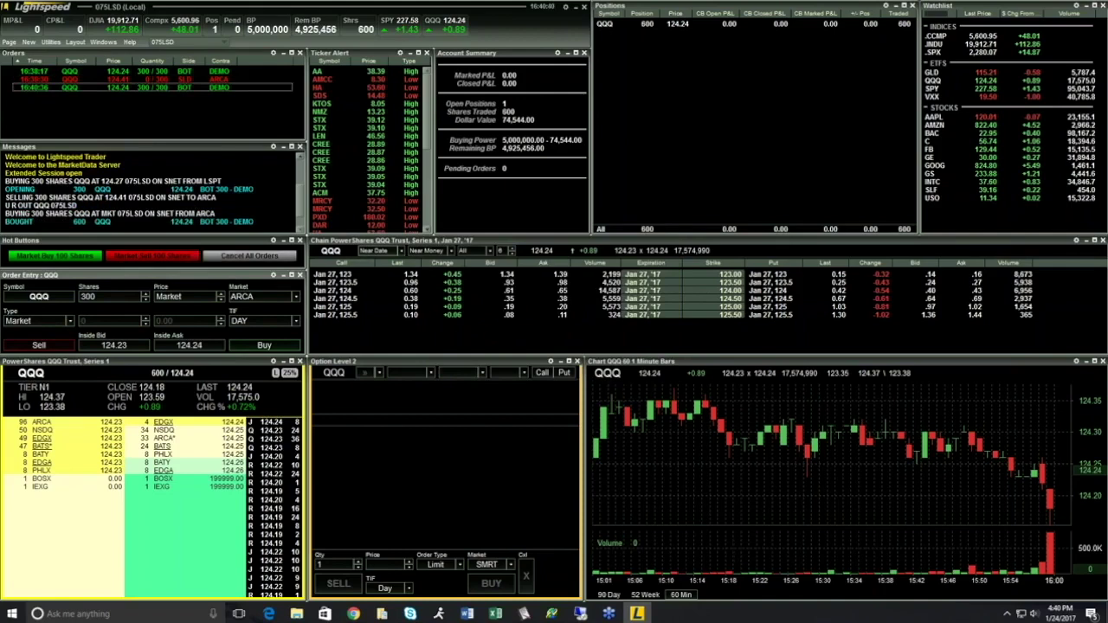
Step: Switch the route to LSPT, then submit and confirm another market buy of 300 QQQ shares
left_click(293, 298)
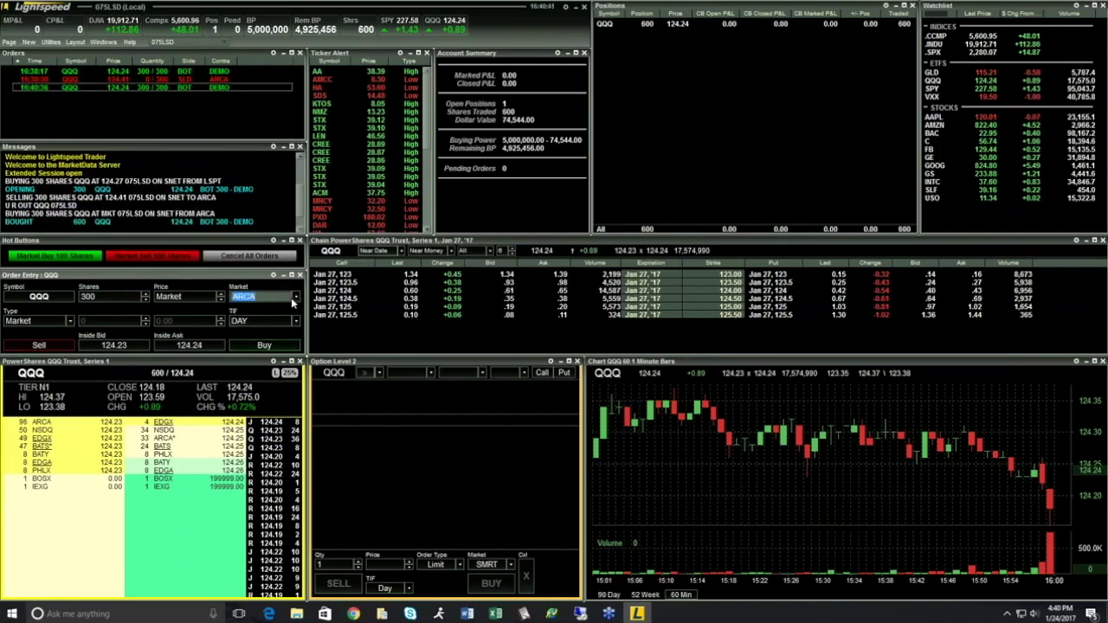
left_click(293, 297)
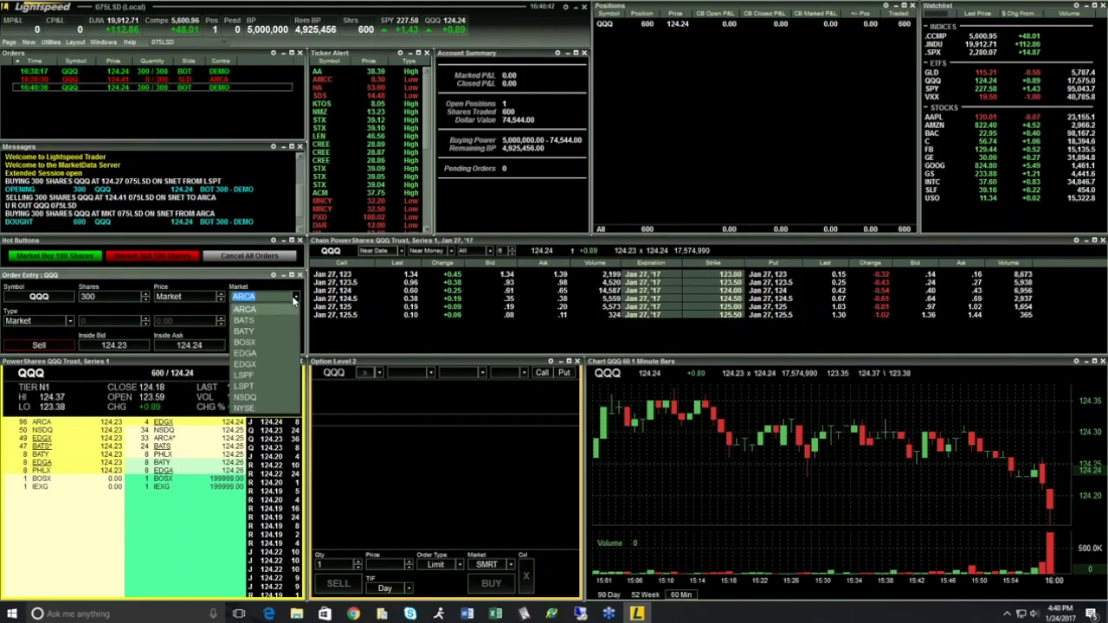
left_click(262, 397)
left_click(262, 345)
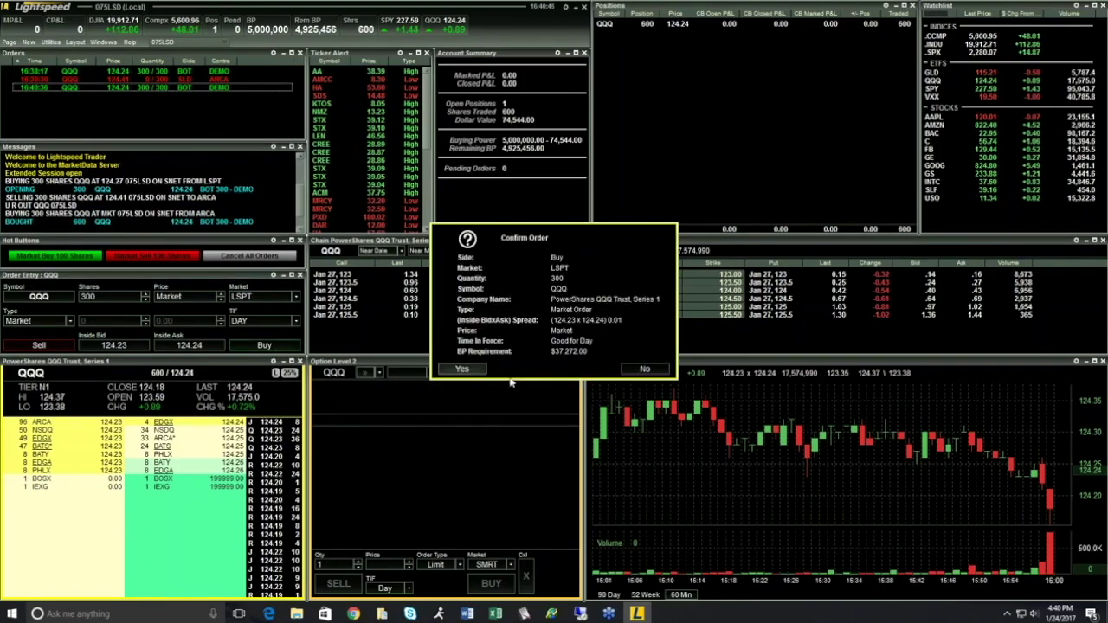
left_click(450, 372)
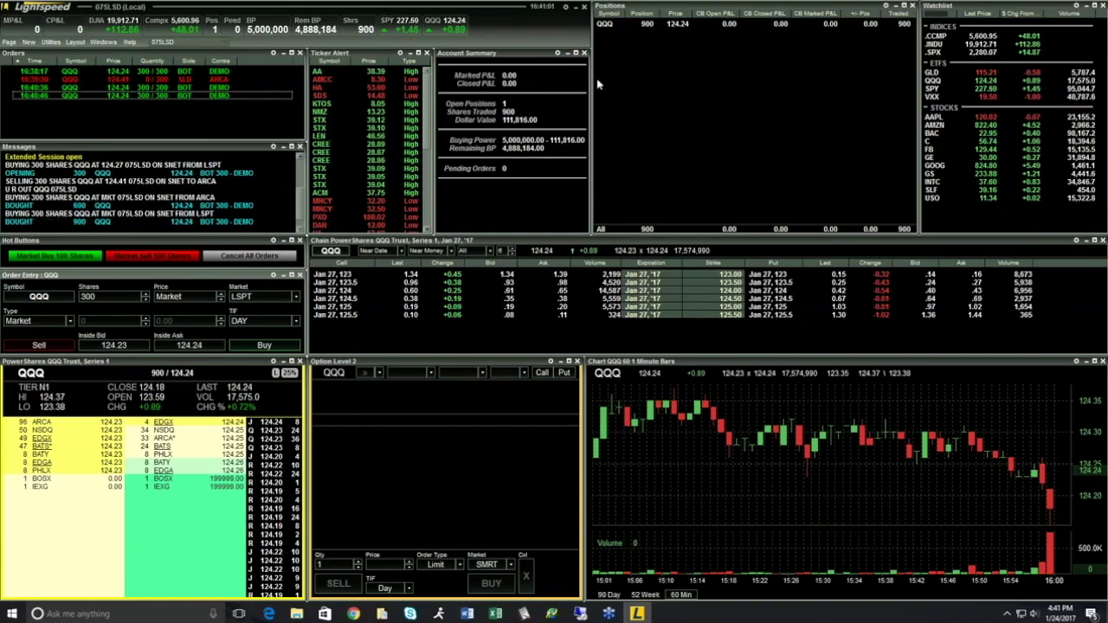
Step: Review the closeout options for the QQQ position in the Positions window without closing any shares
left_click(615, 27)
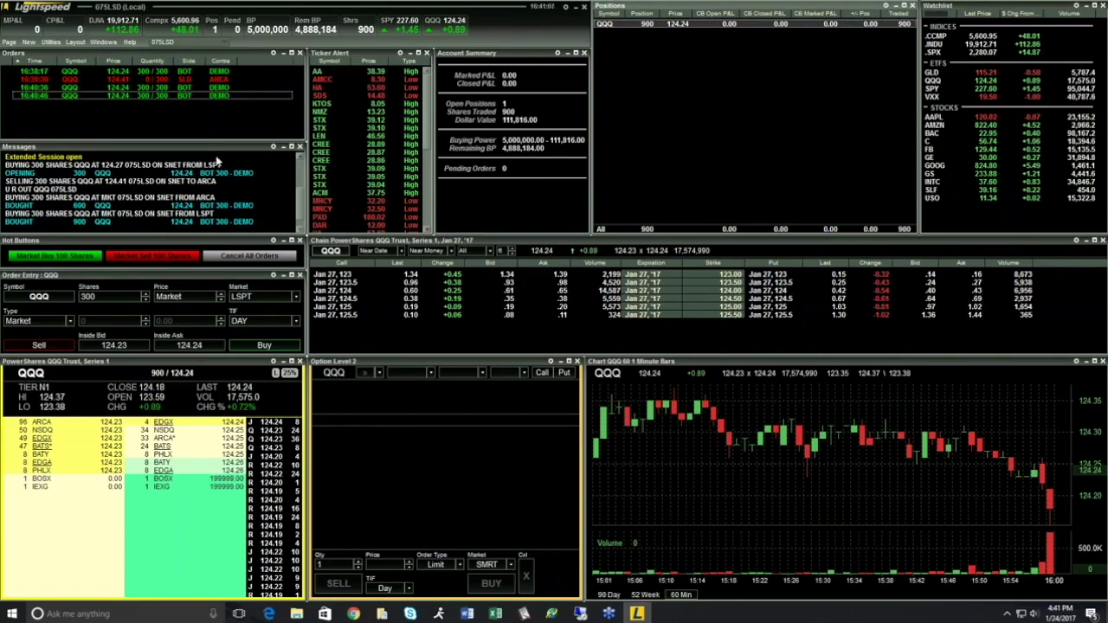
right_click(616, 27)
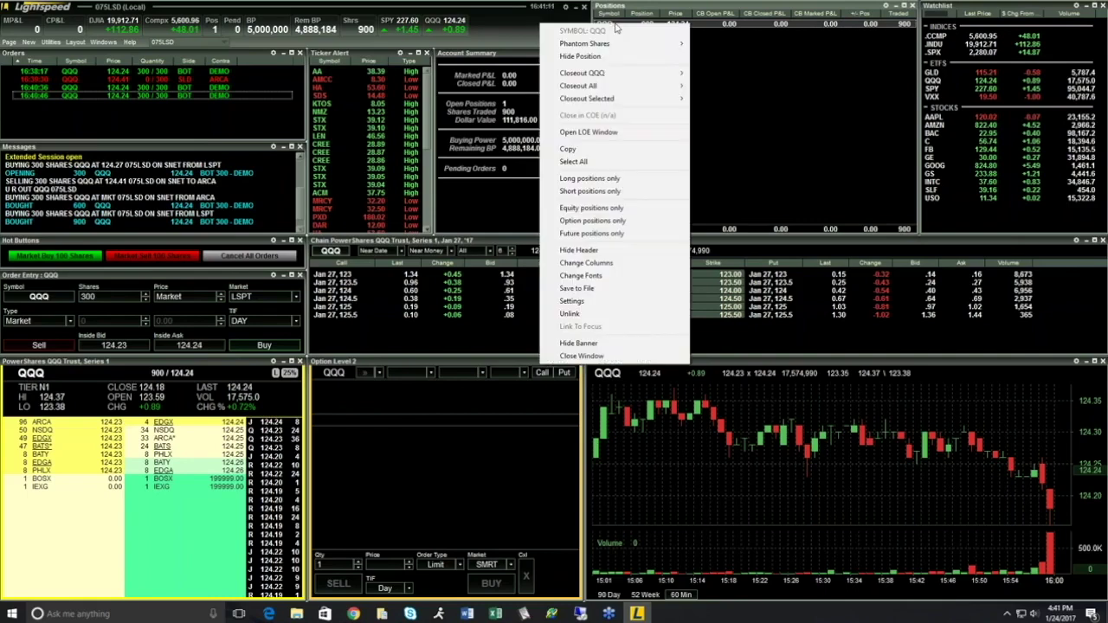
mouse_move(597, 73)
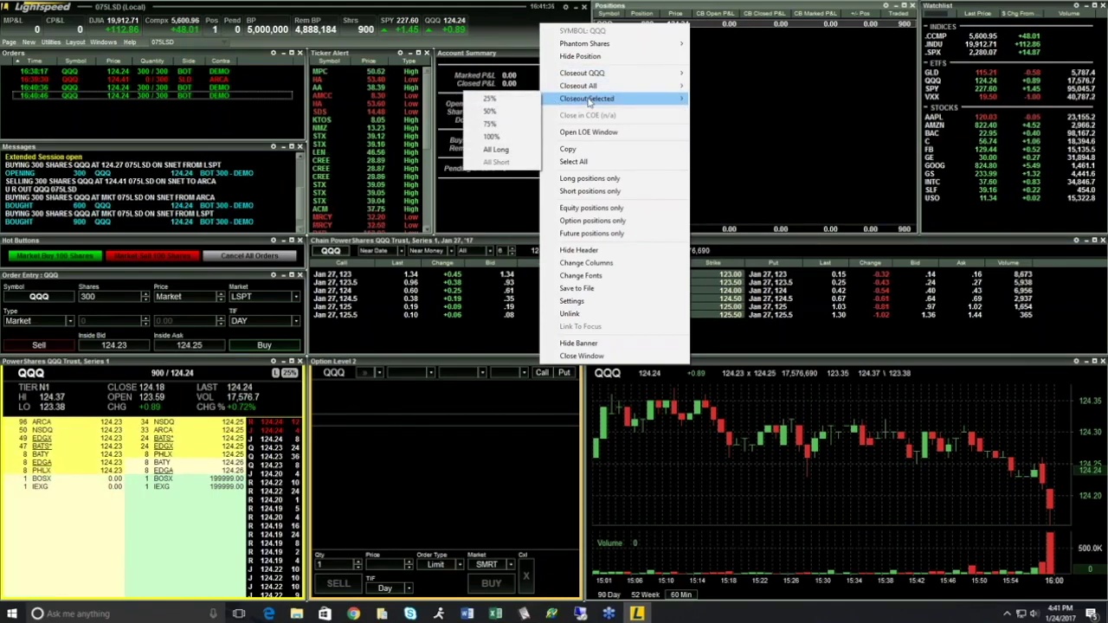
left_click(776, 158)
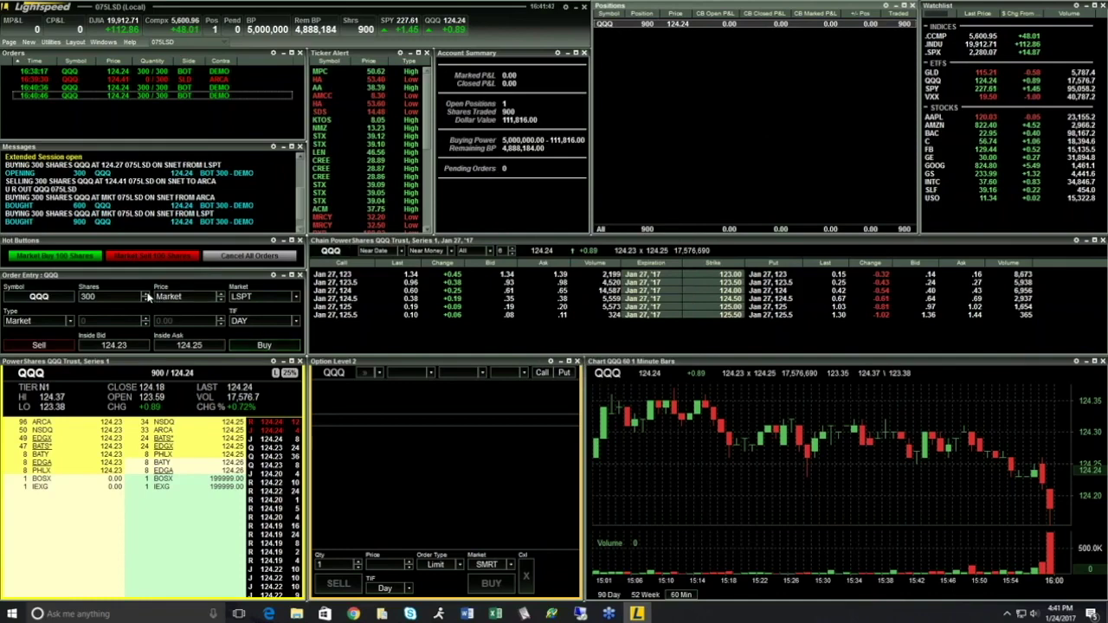
Step: Set the quantity to 900 shares, then submit and confirm a market sell of QQQ through LSPT
left_click(145, 294)
left_click(146, 294)
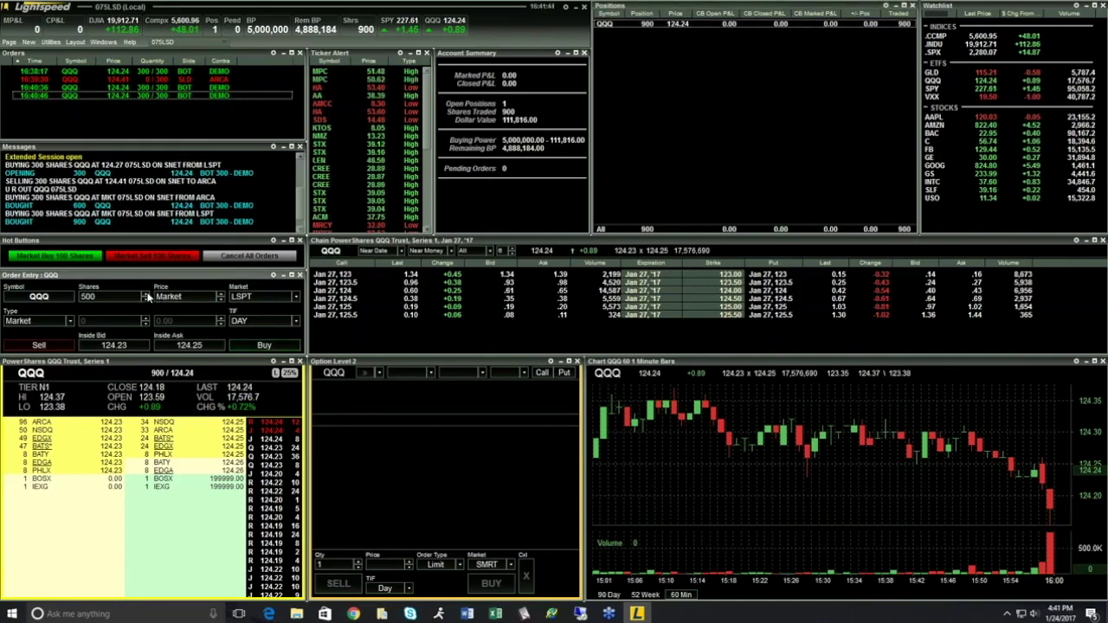
left_click(222, 293)
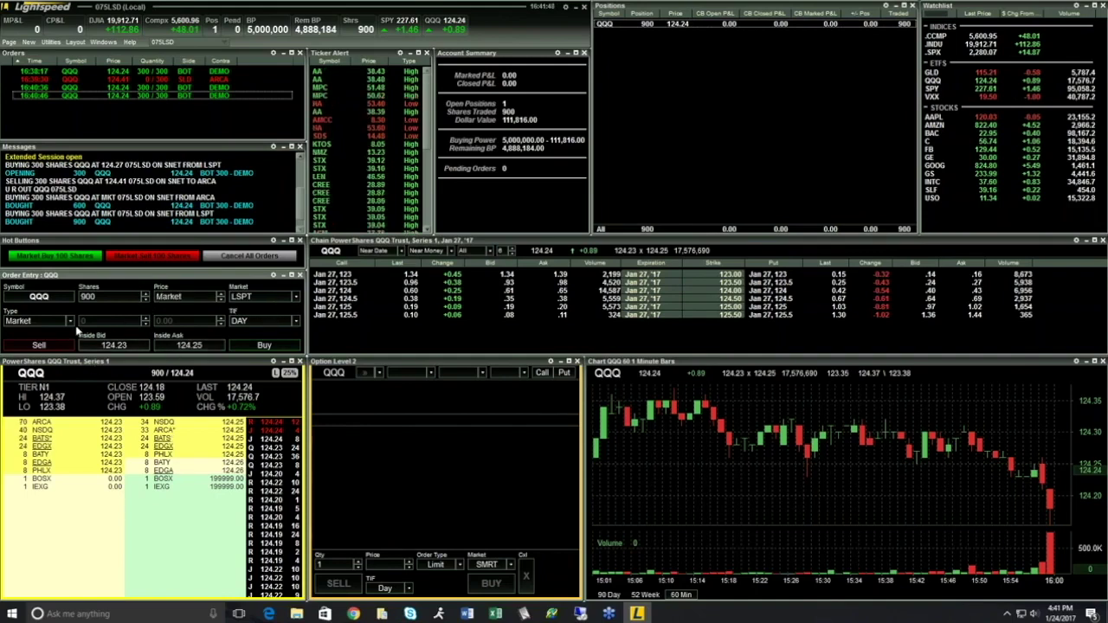
left_click(39, 344)
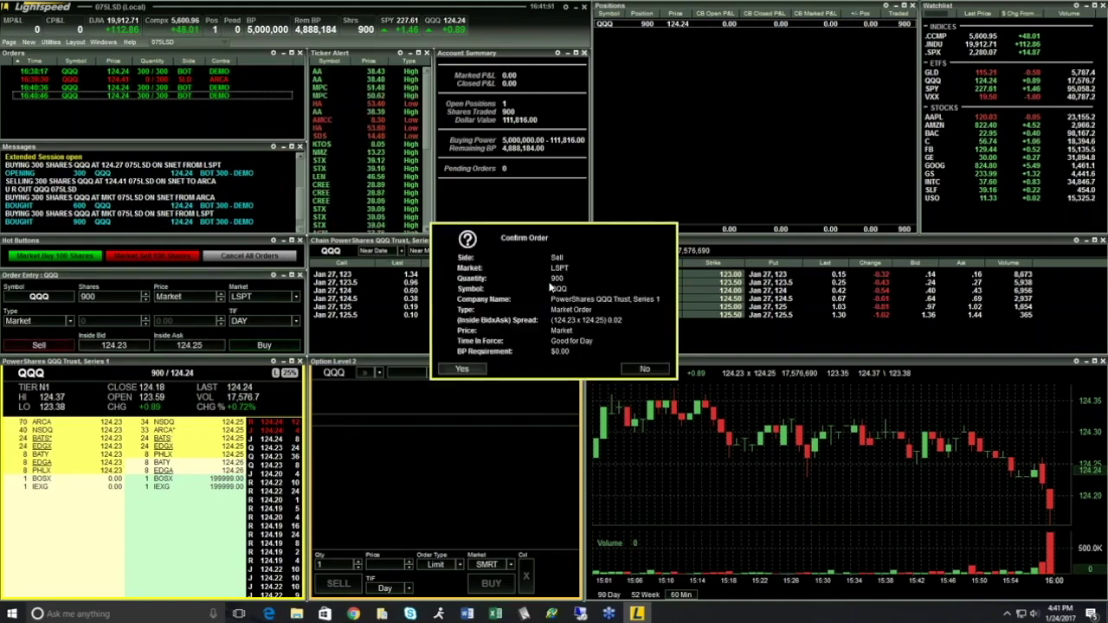
left_click(462, 369)
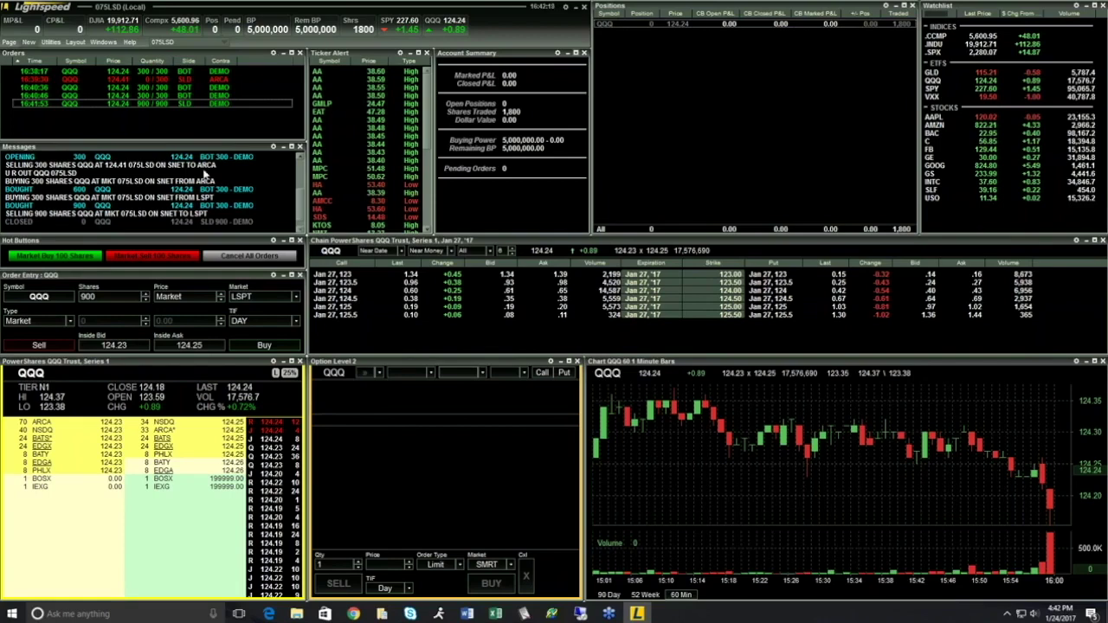
Step: Review the trading settings for confirmations, warnings and cancels, including cancelling pending orders when a position closes, and discard any change
right_click(241, 263)
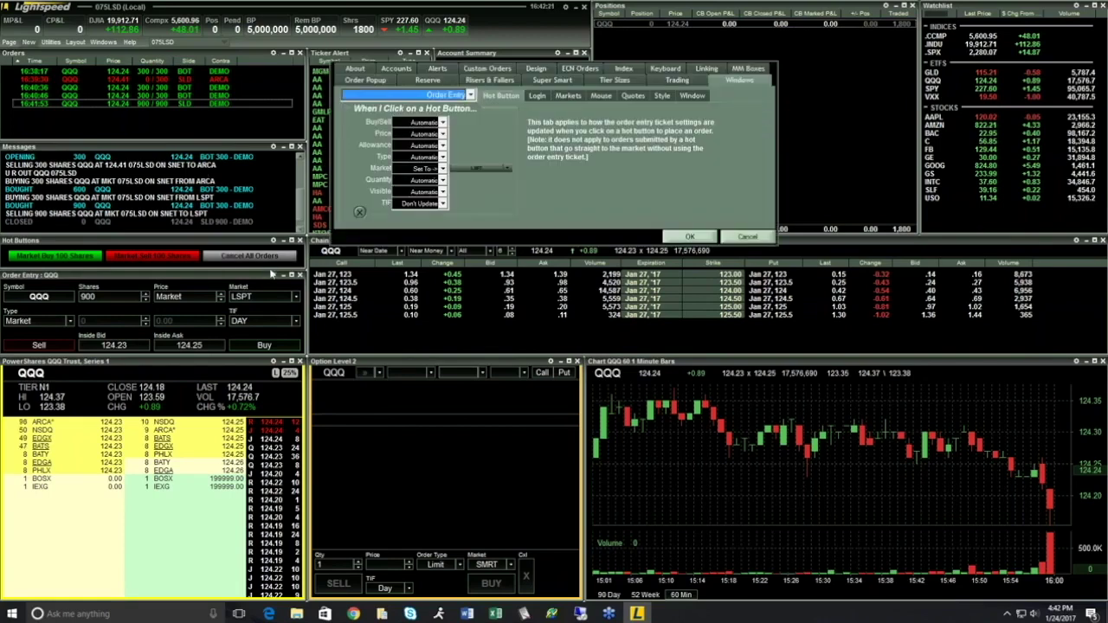
left_click(689, 82)
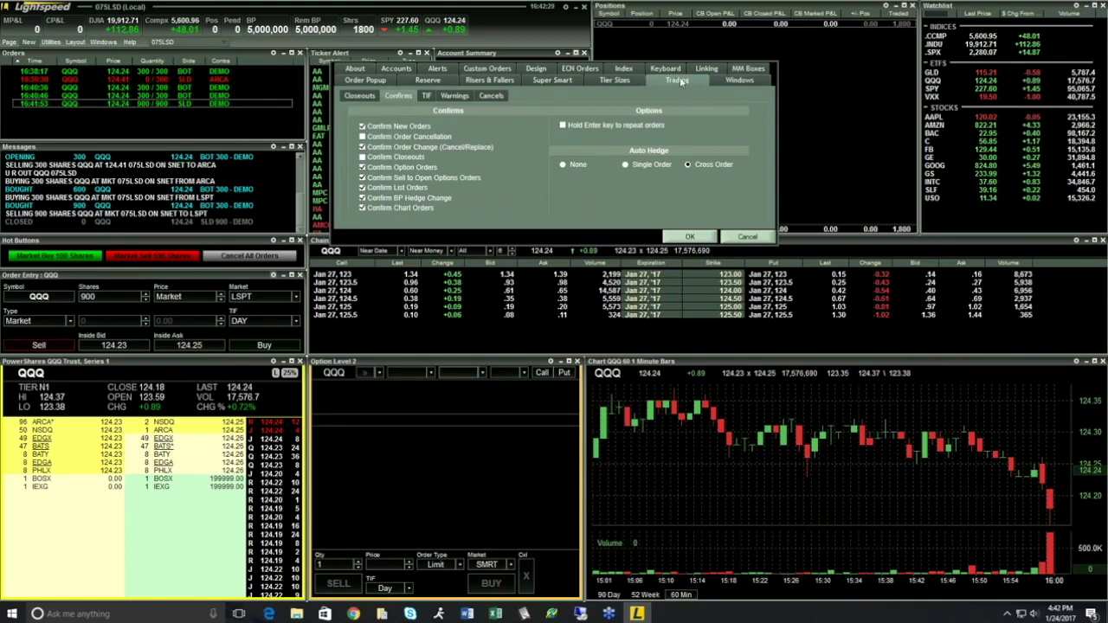
left_click(362, 127)
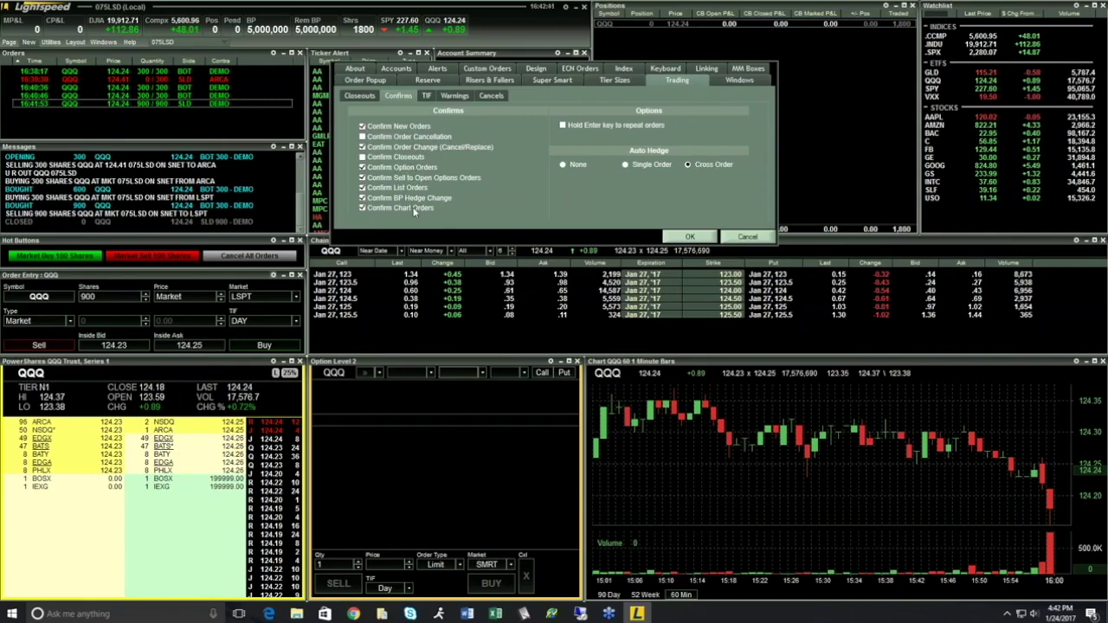
left_click(454, 95)
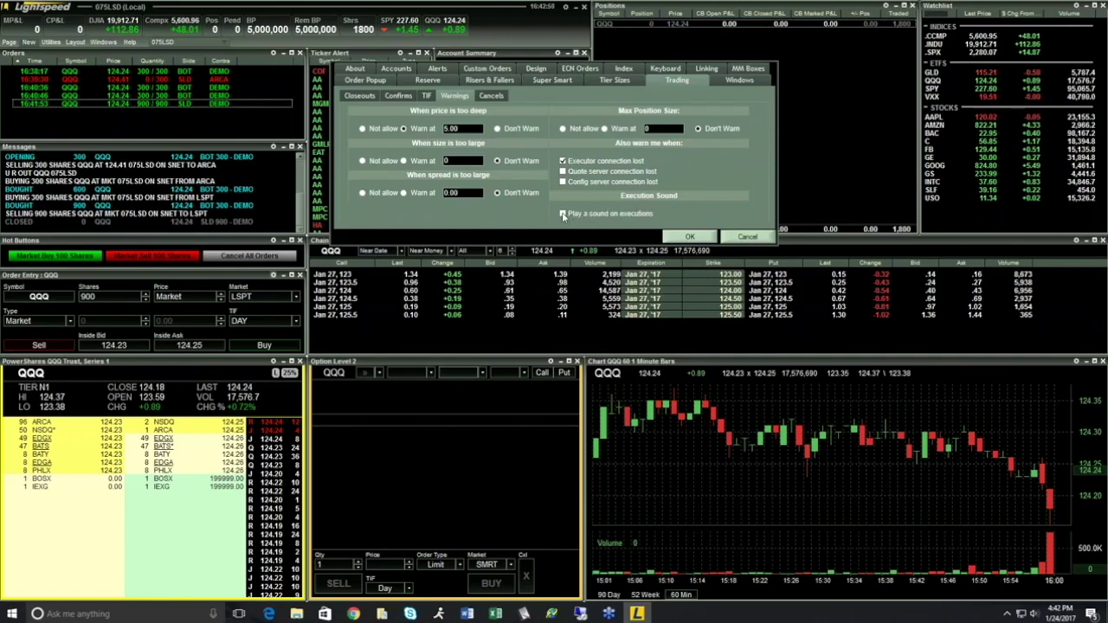
left_click(490, 97)
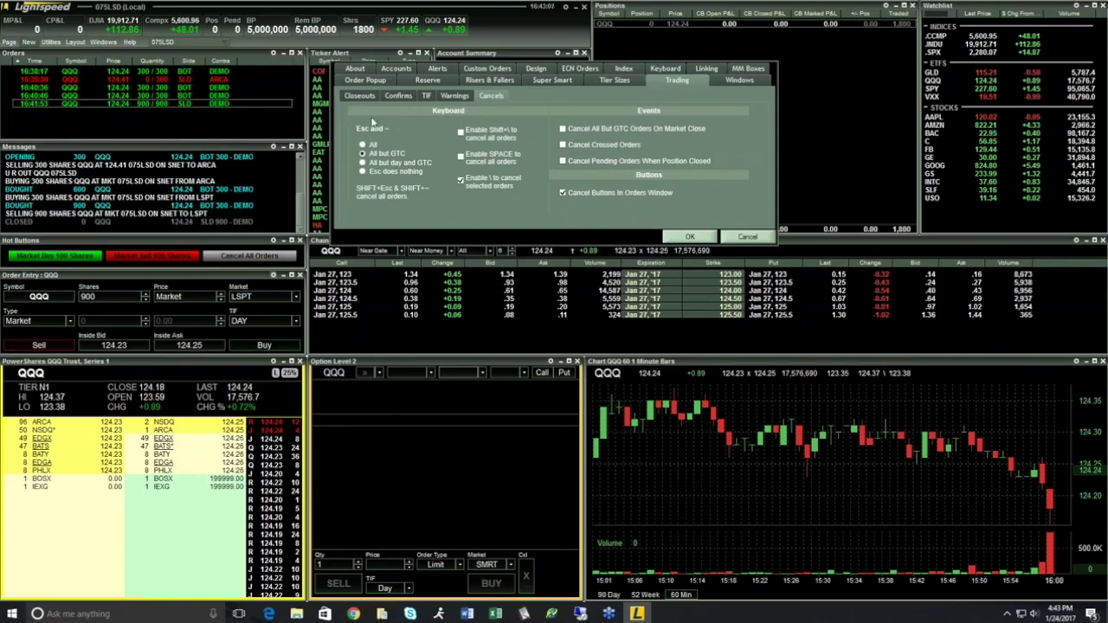
left_click(563, 161)
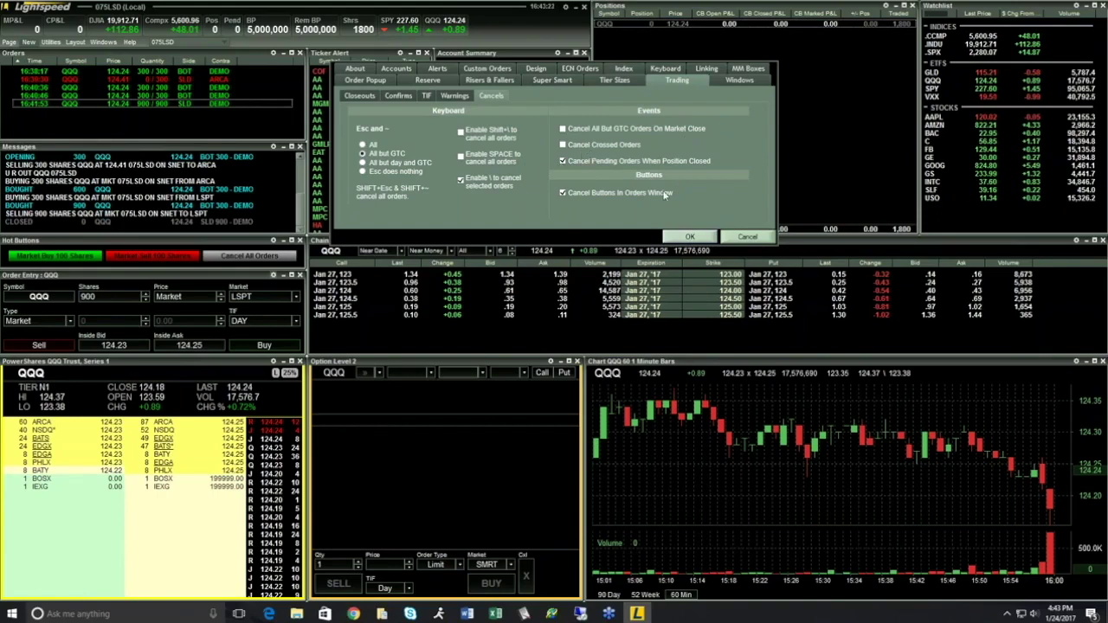
left_click(738, 239)
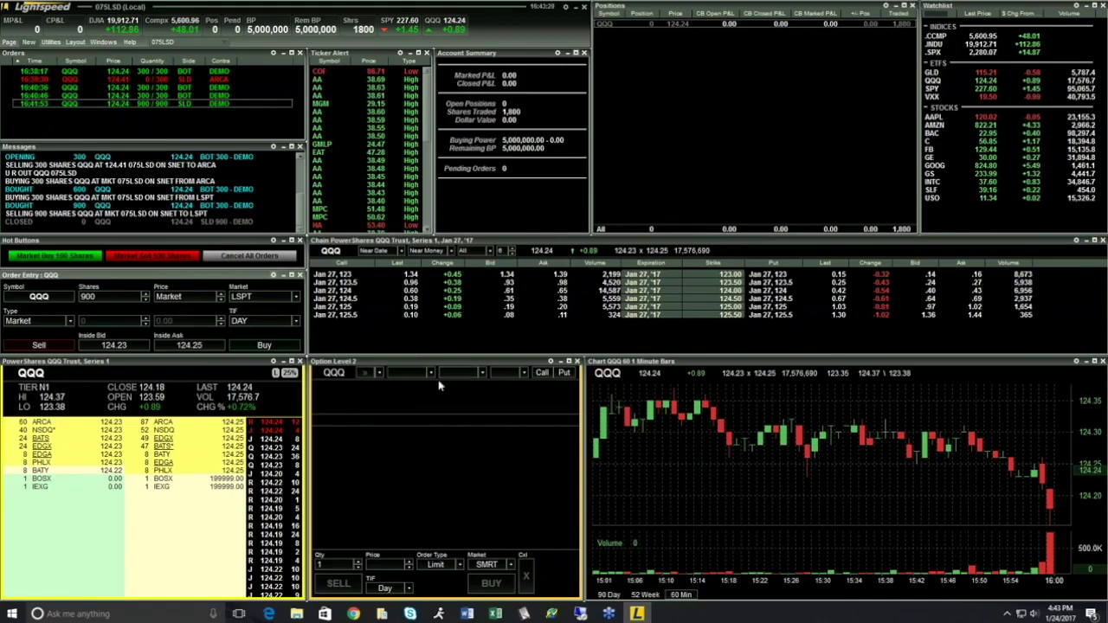
Step: Review the market routes available for the QQQ order in Order Entry without changing the route
left_click(295, 297)
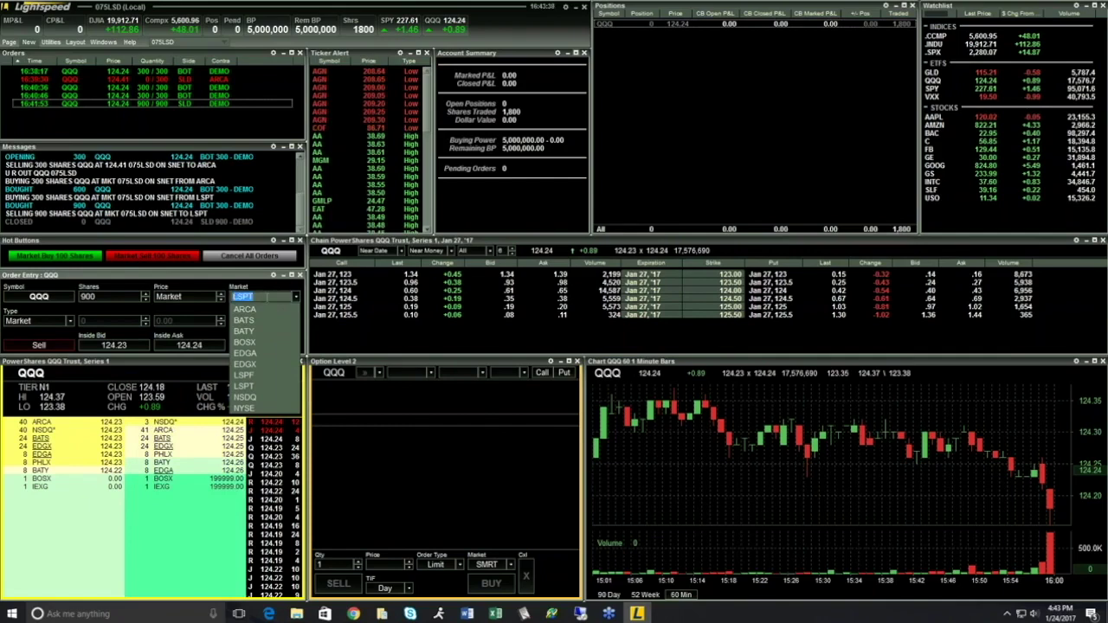
left_click(268, 297)
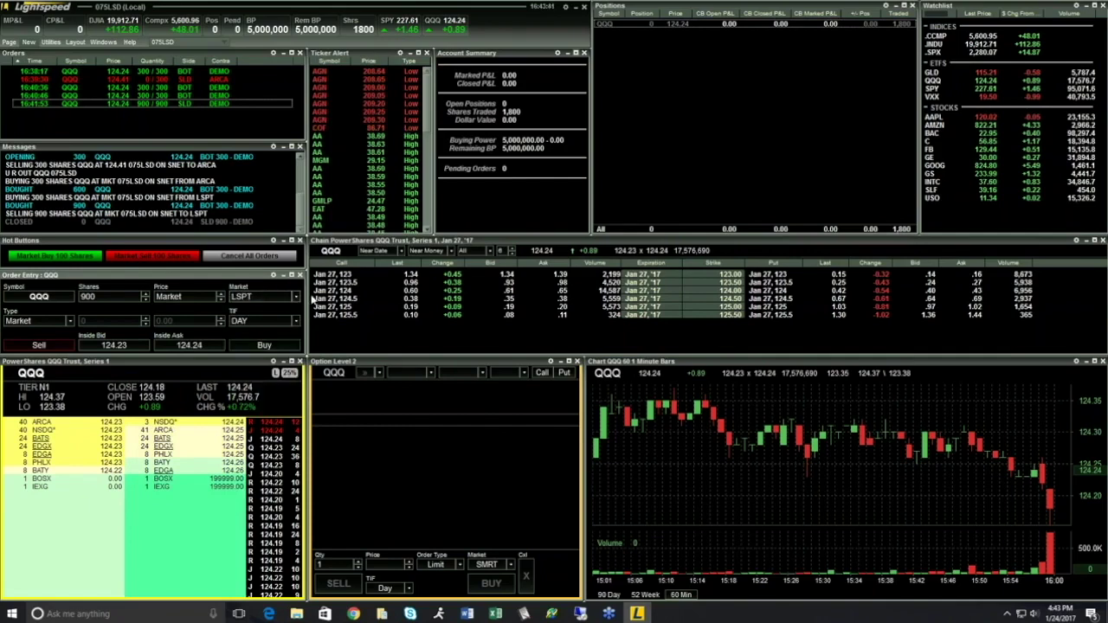
left_click(295, 296)
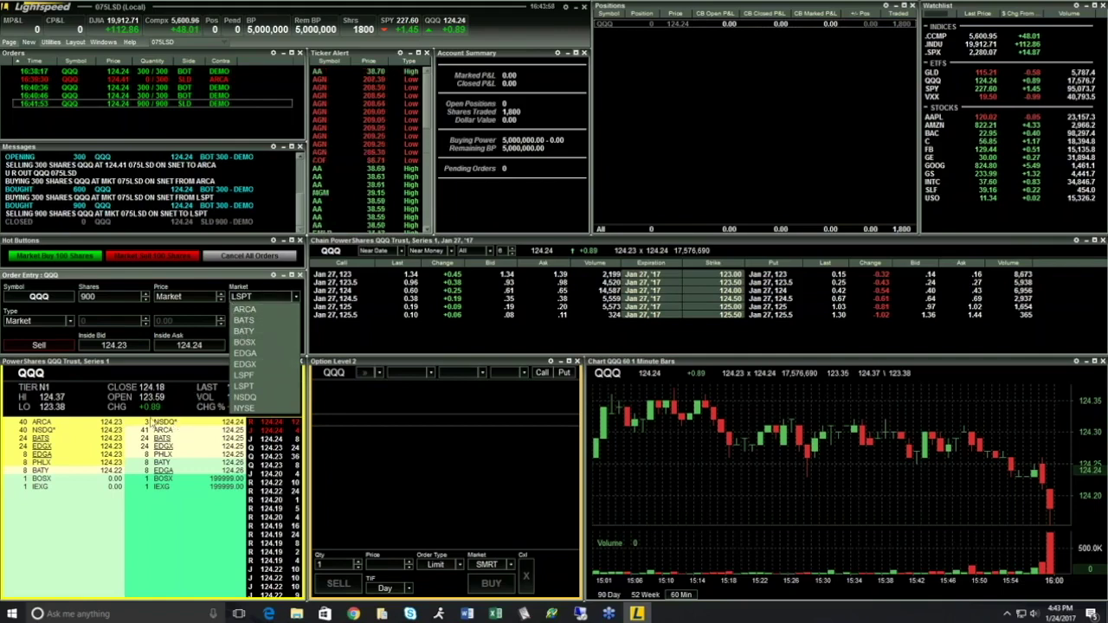
Step: Load a 124.25 limit price from the QQQ Level 2 quotes into the order and set the order type to Midpoint Peg
left_click(43, 430)
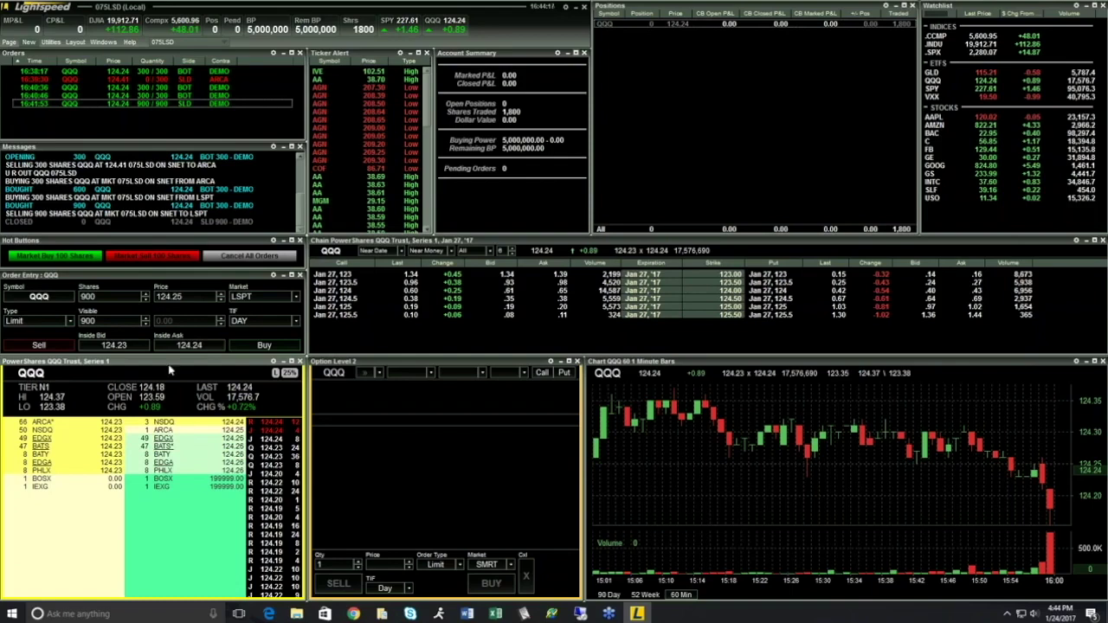
left_click(75, 337)
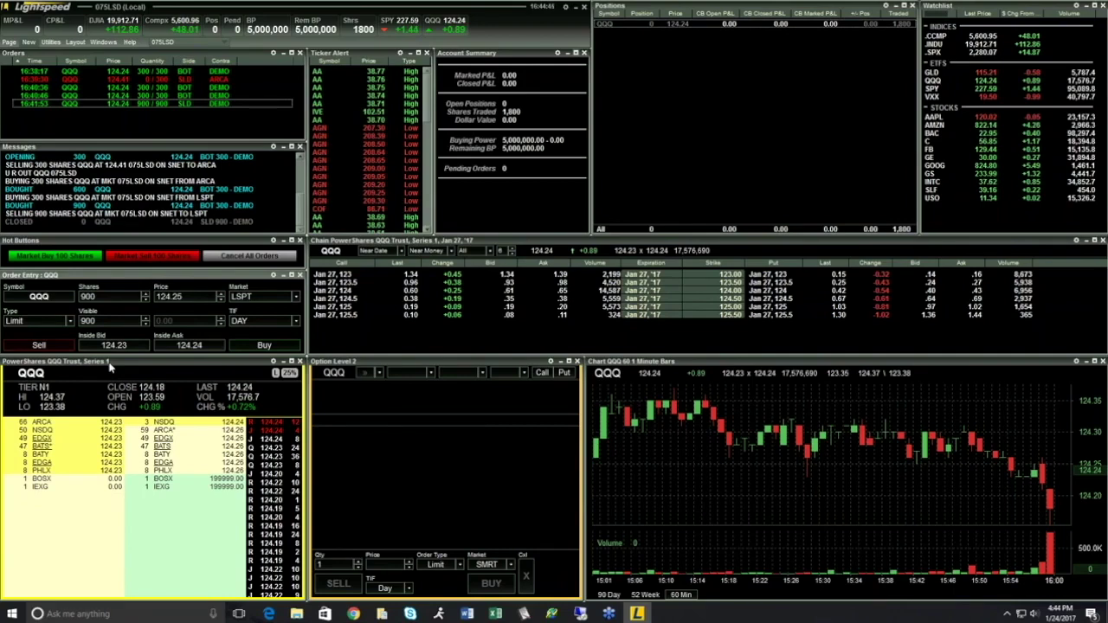
left_click(69, 321)
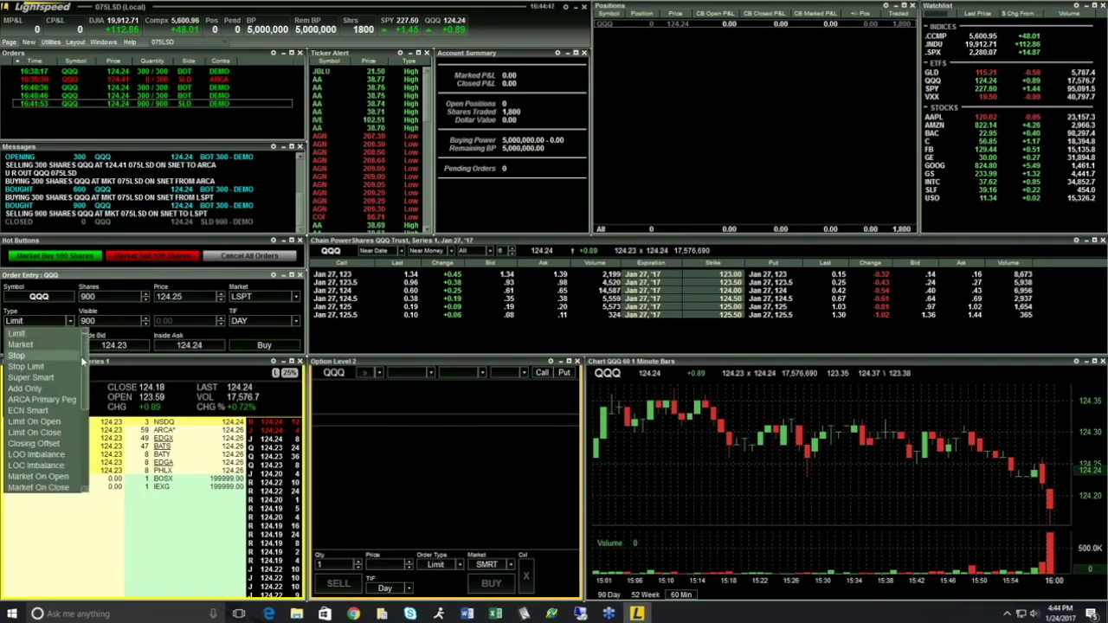
scroll(76, 433, "down", 2)
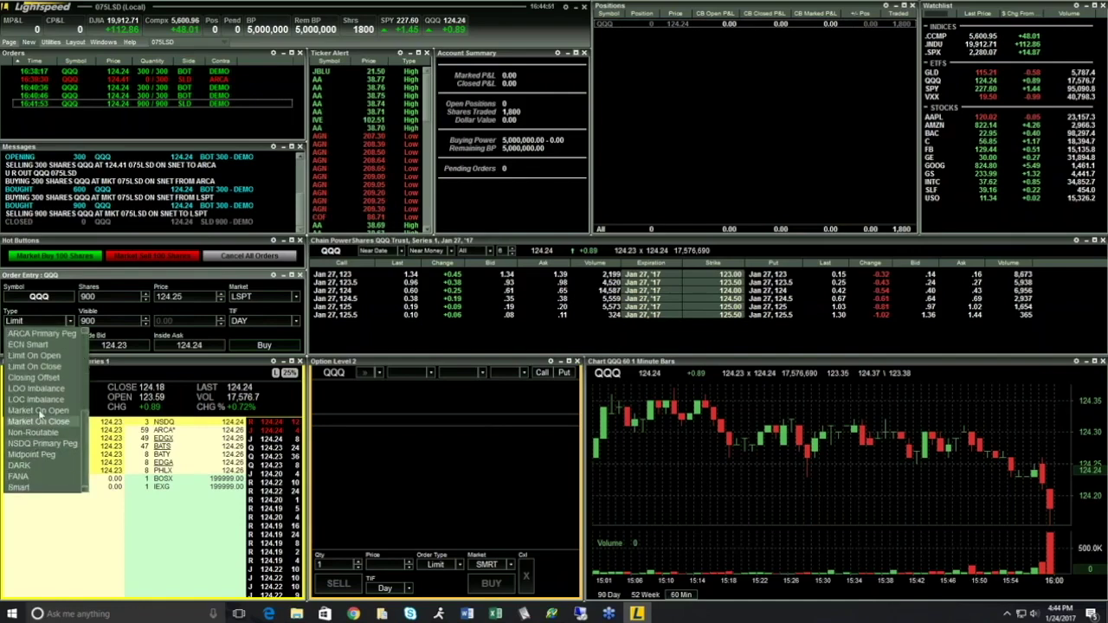
left_click(76, 456)
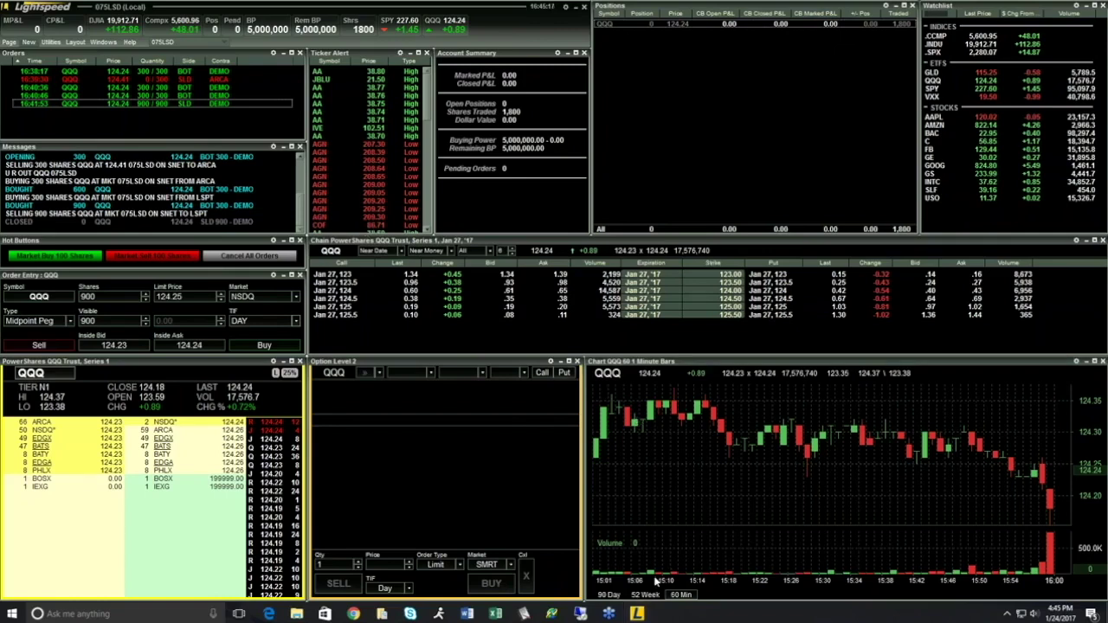
Step: View the QQQ chart in its 90 Day, 52 Week and 60 Min presets
left_click(609, 596)
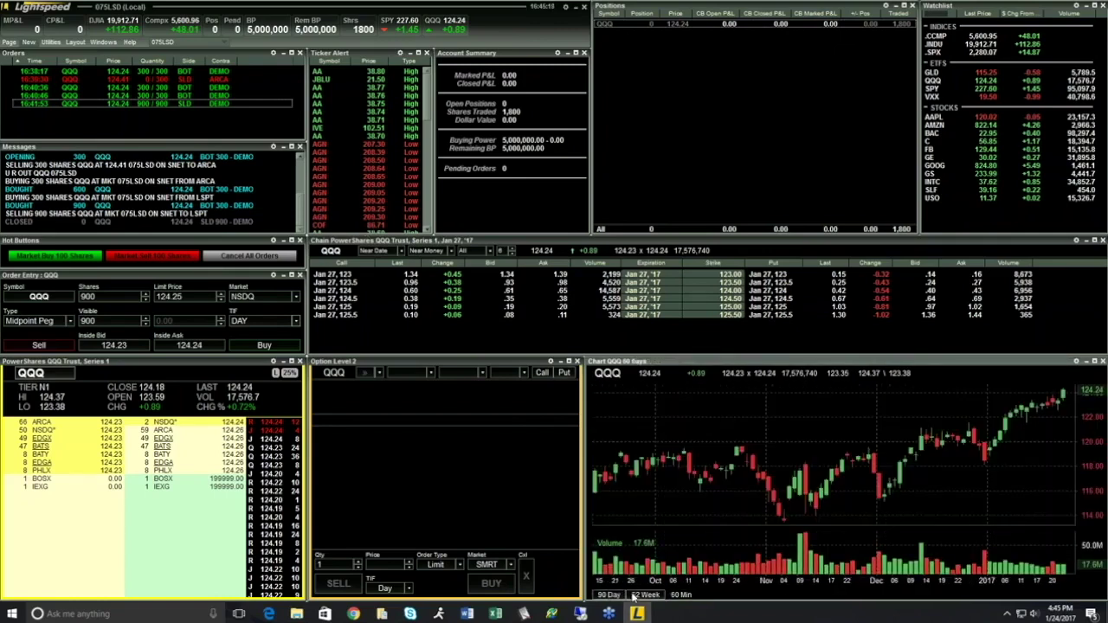
left_click(645, 597)
left_click(681, 596)
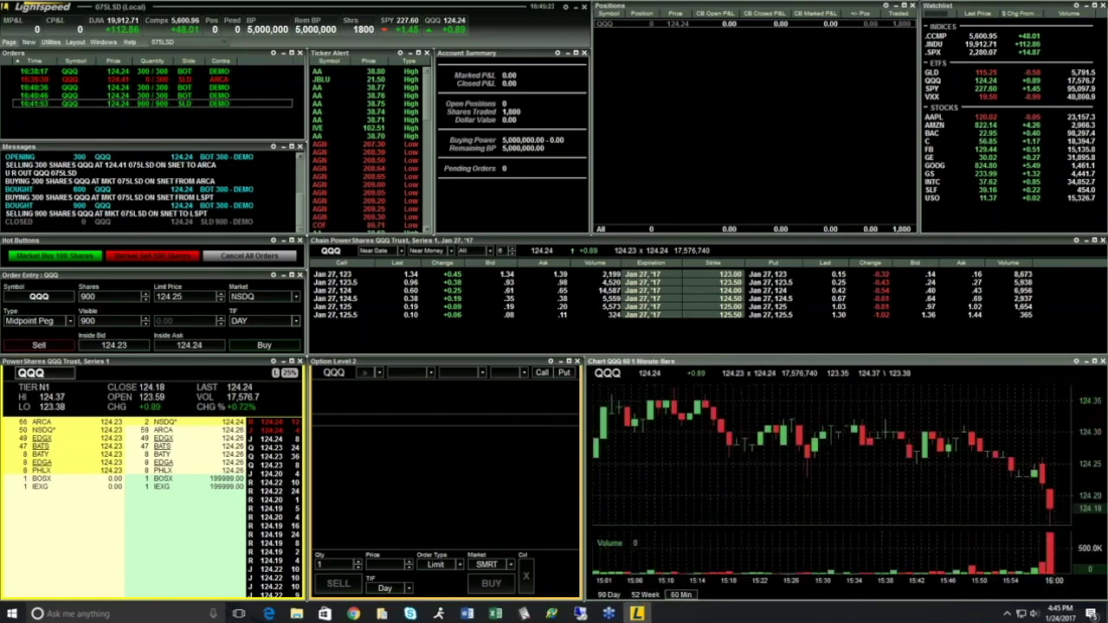
Step: Set the QQQ chart to 10-minute bars, add a chart preset named 10, include all hours and apply the parameters
right_click(680, 465)
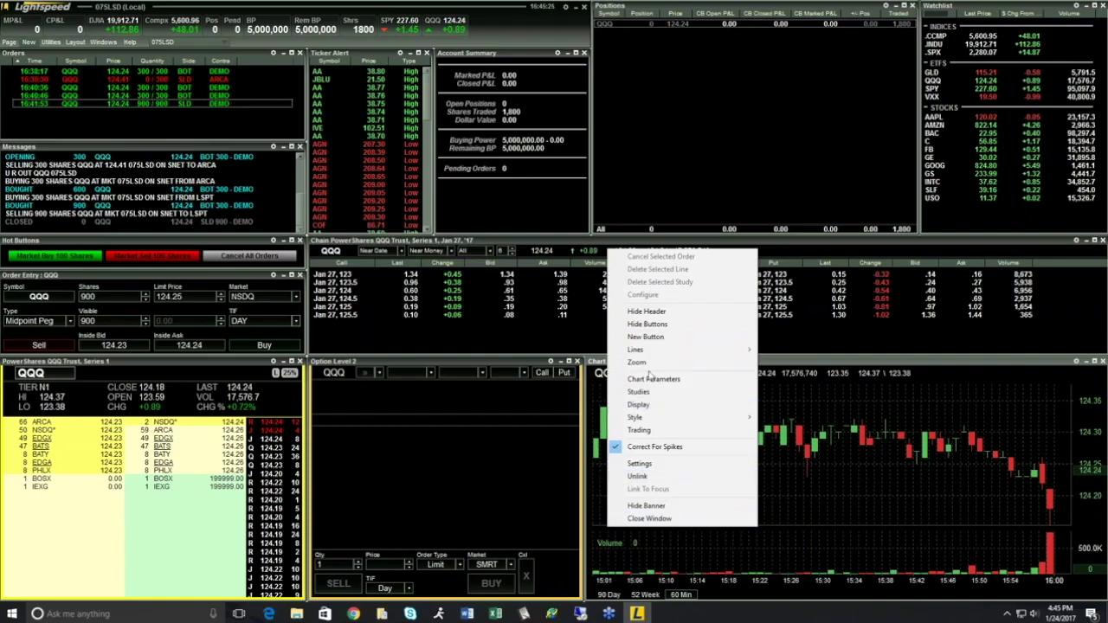
left_click(653, 379)
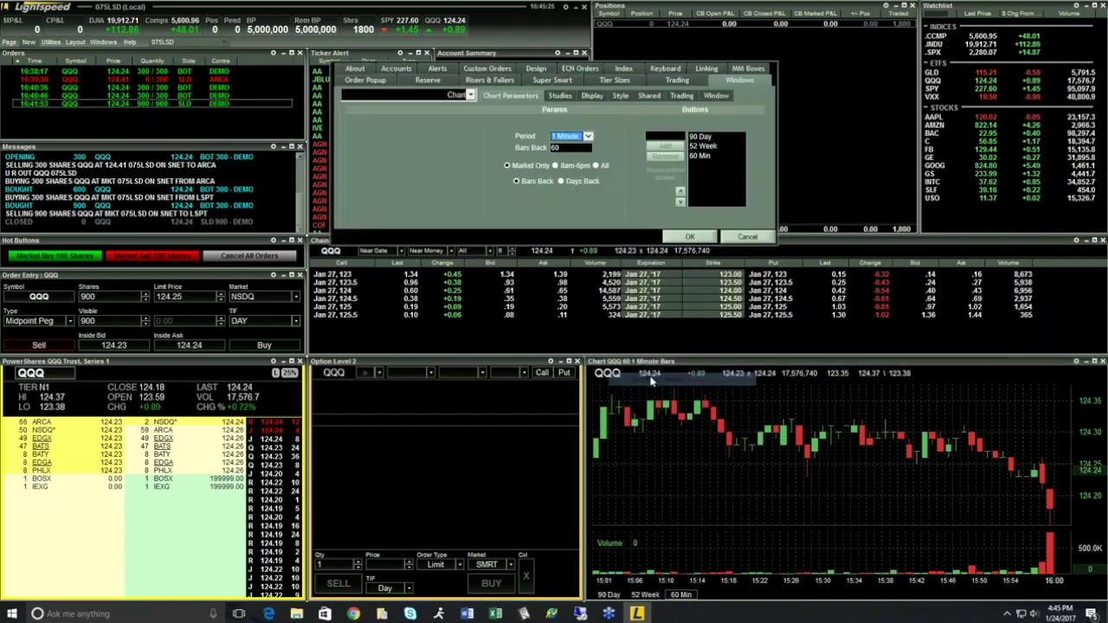
left_click(587, 136)
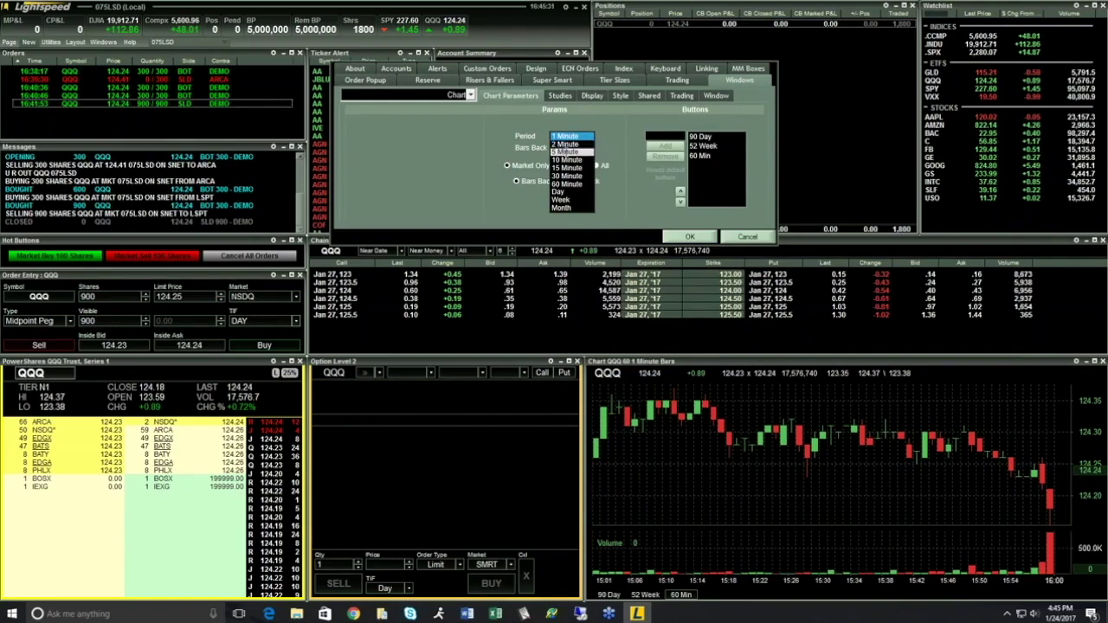
left_click(567, 159)
left_click(665, 135)
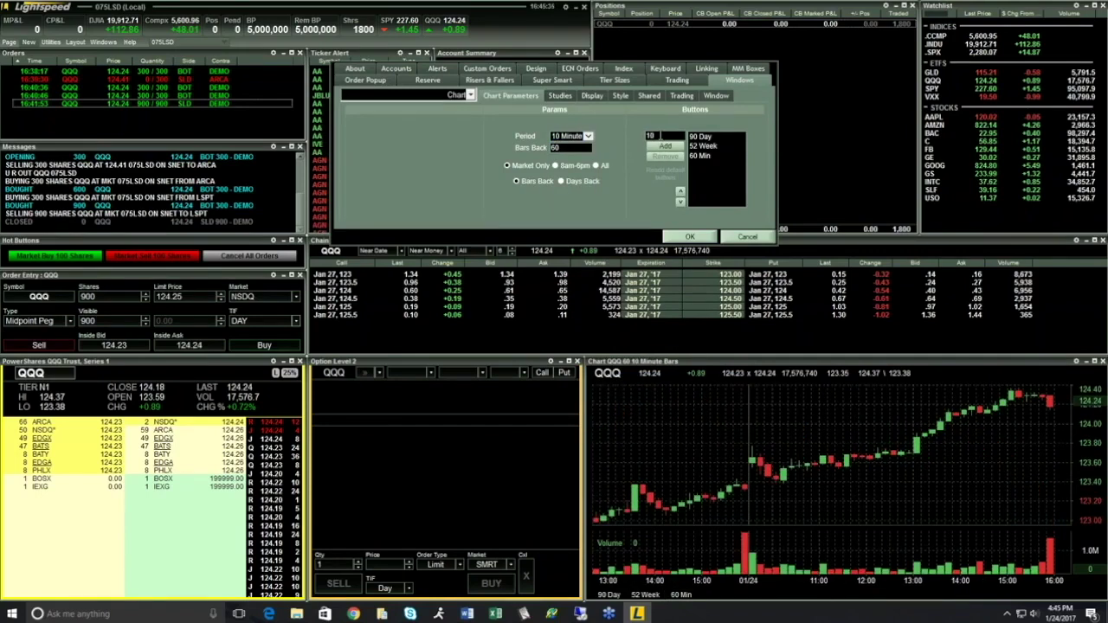
left_click(665, 145)
left_click(596, 165)
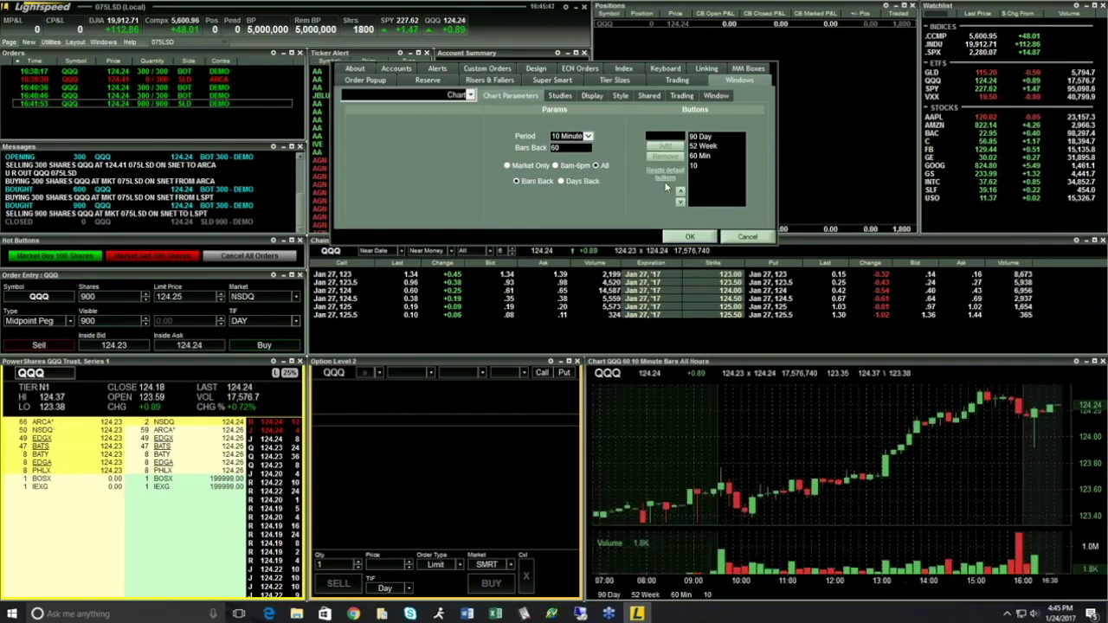
left_click(690, 237)
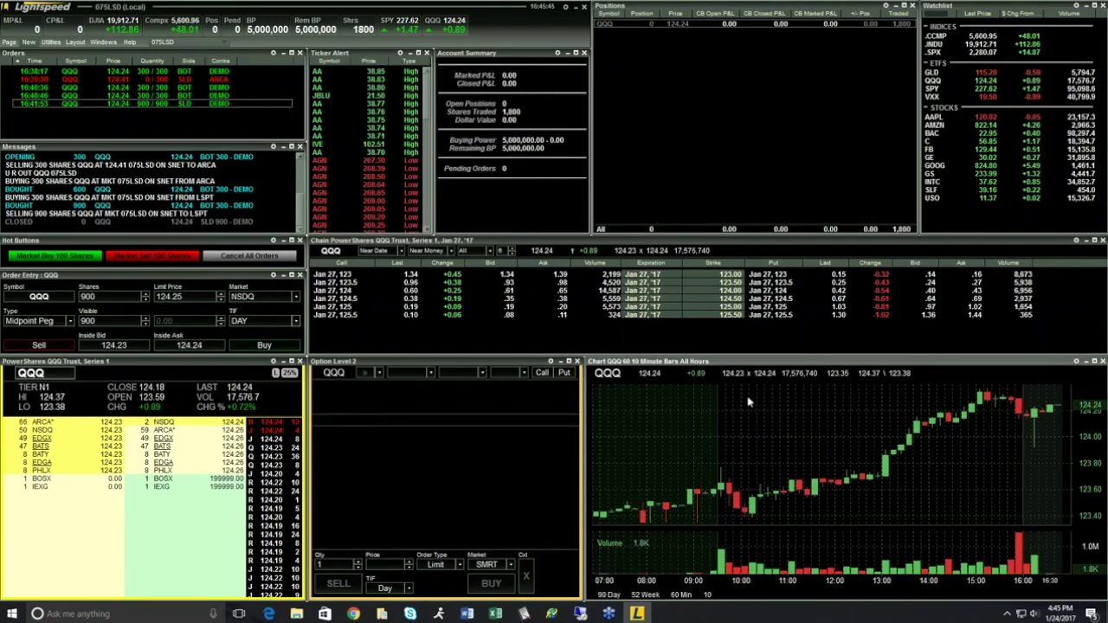
Step: Compare the QQQ chart's 60 Min, 10 and 52 Week presets and leave the chart on 90 Day
left_click(683, 596)
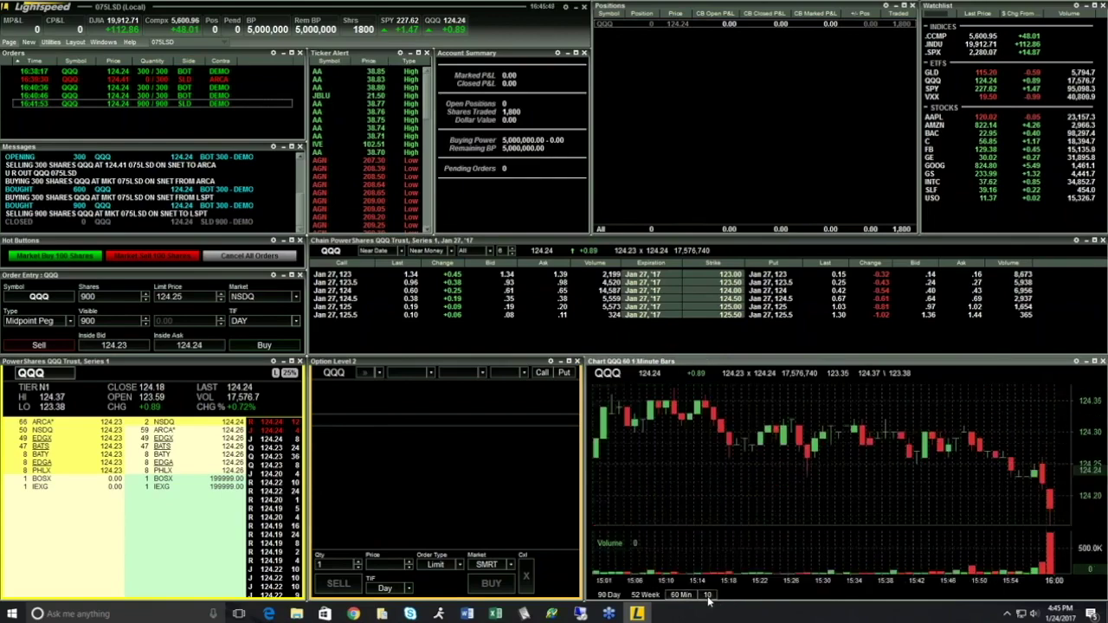
left_click(707, 596)
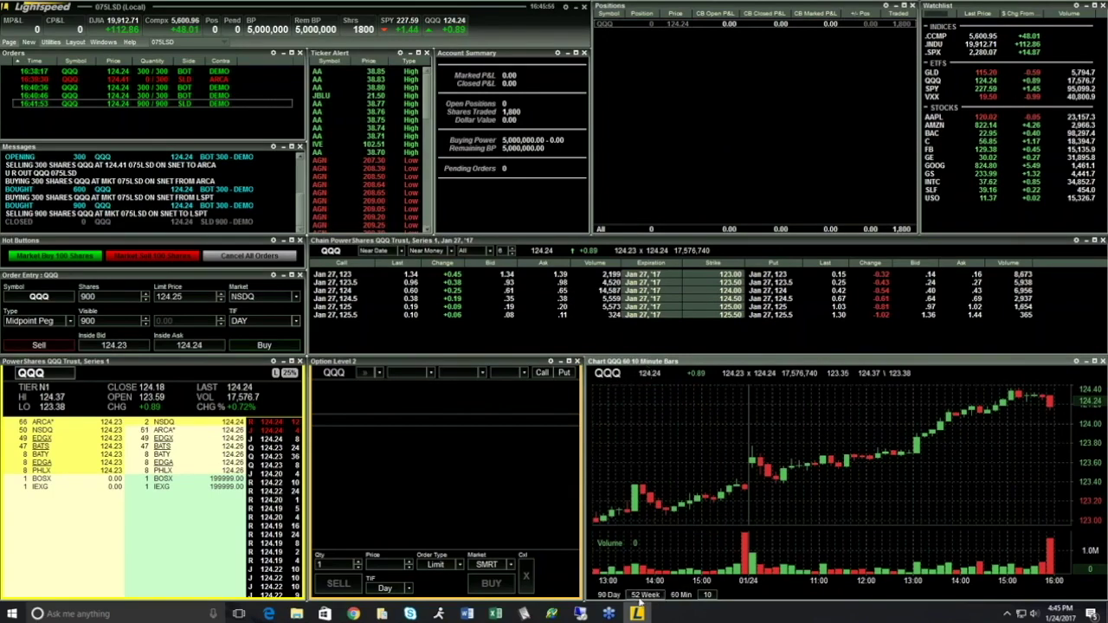
left_click(679, 597)
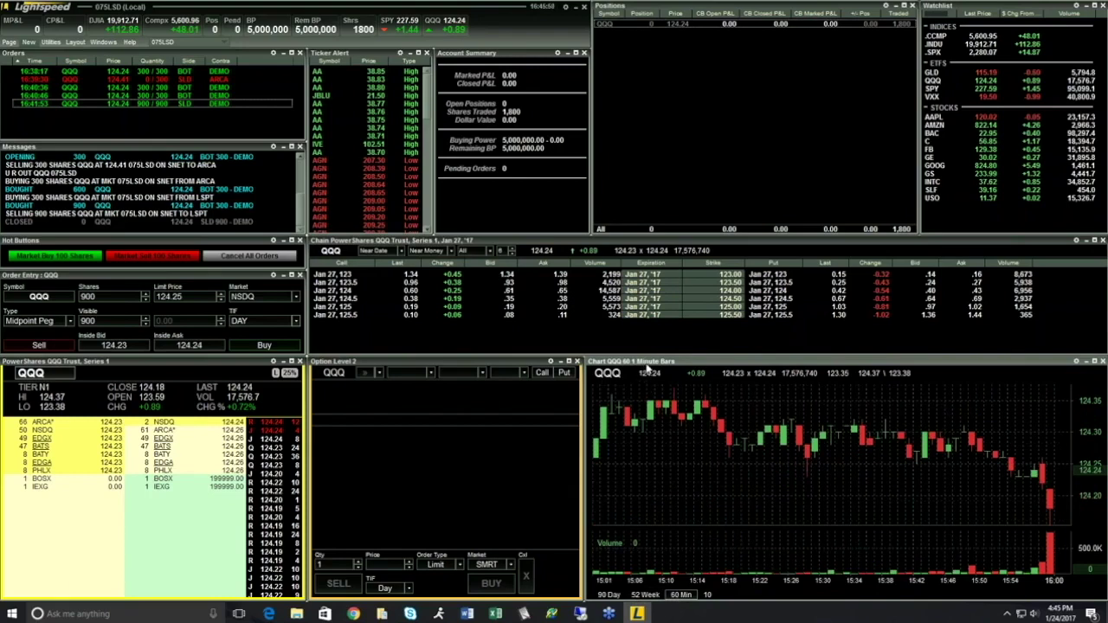
left_click(645, 595)
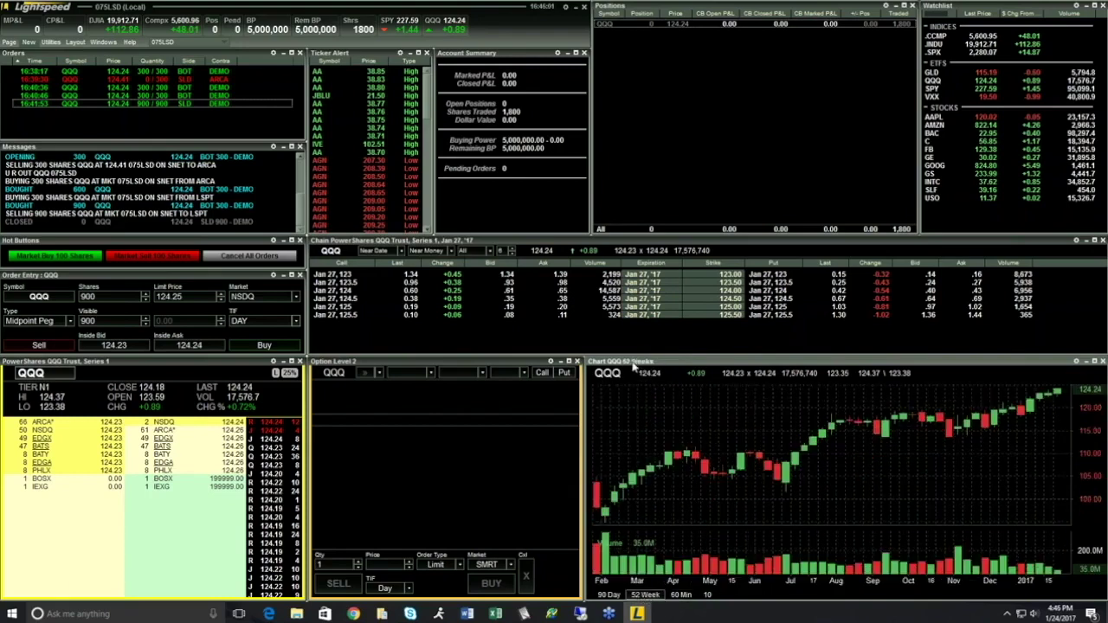
left_click(609, 595)
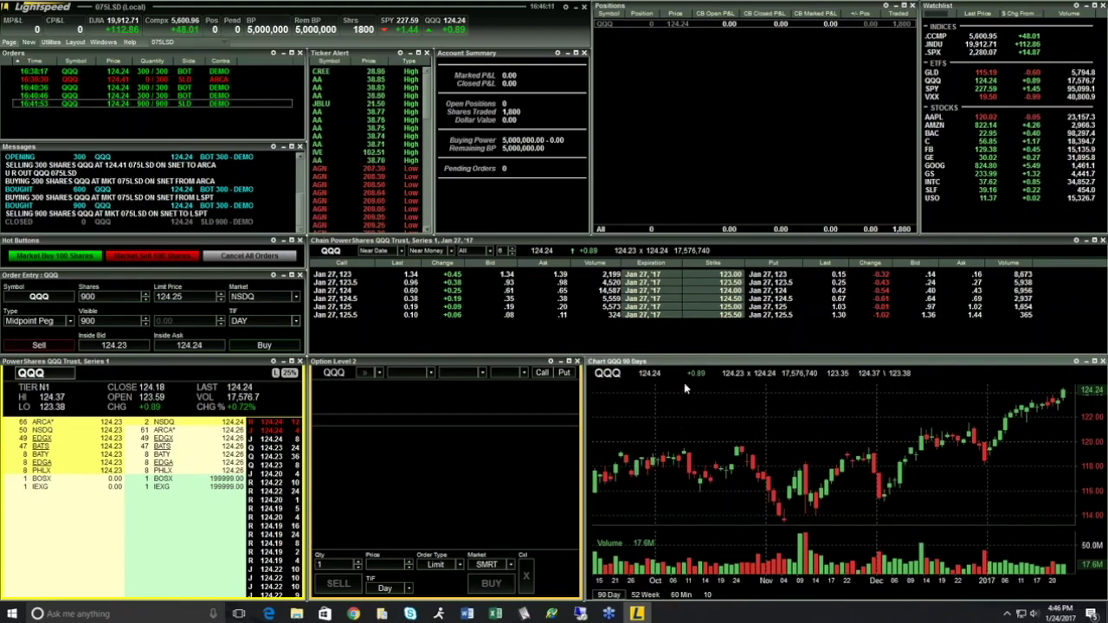
Step: Add a Simple Moving Average study of 20 bars with a thin line to the QQQ chart
right_click(702, 438)
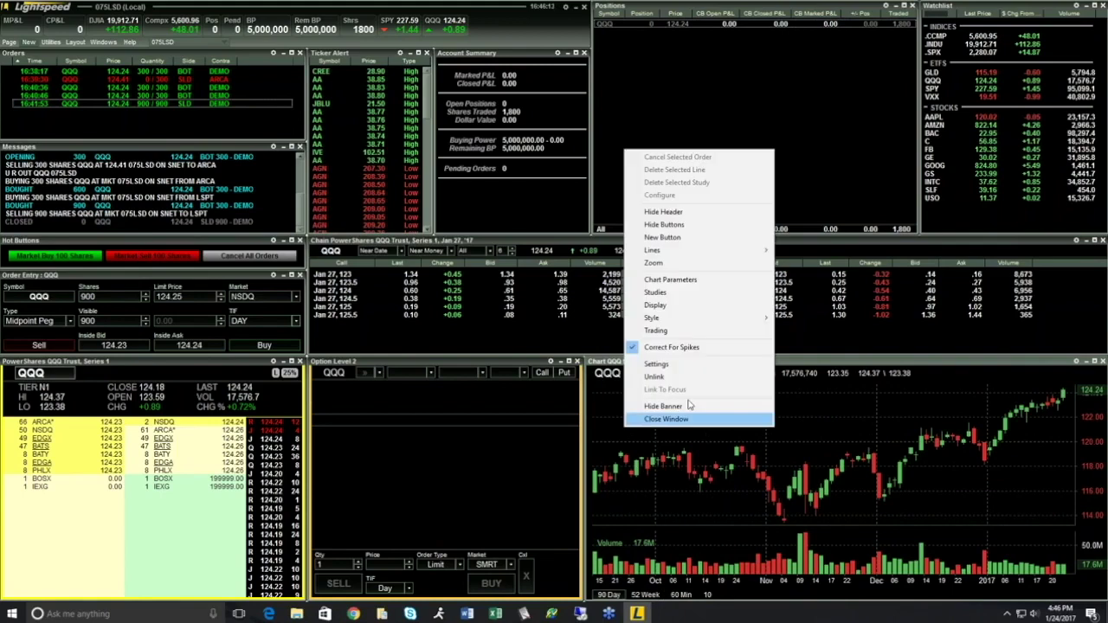
left_click(667, 281)
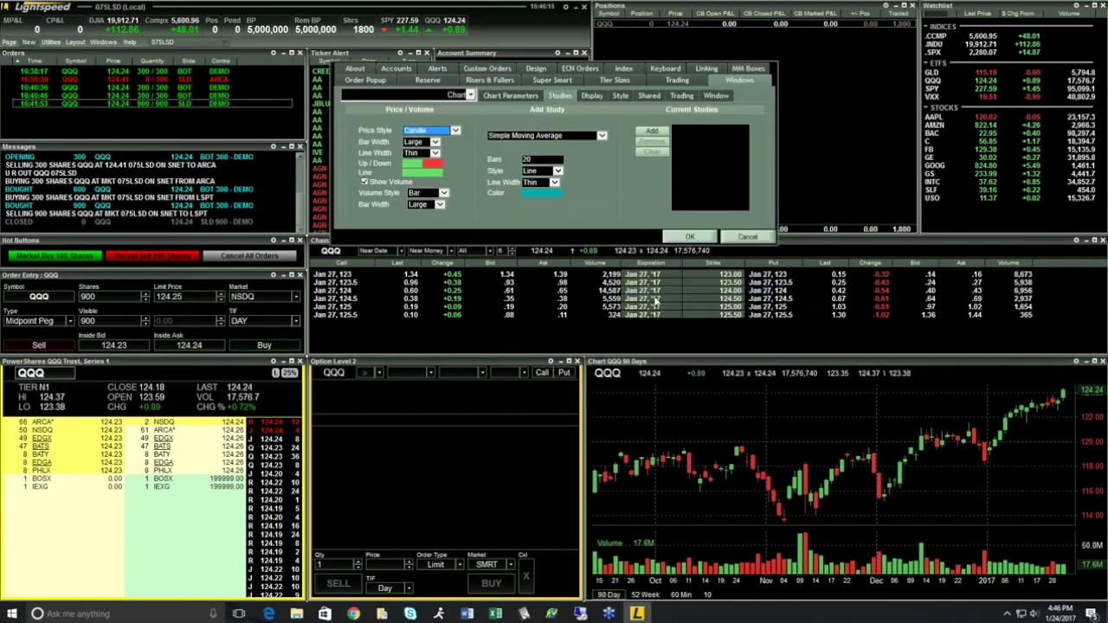
left_click(566, 136)
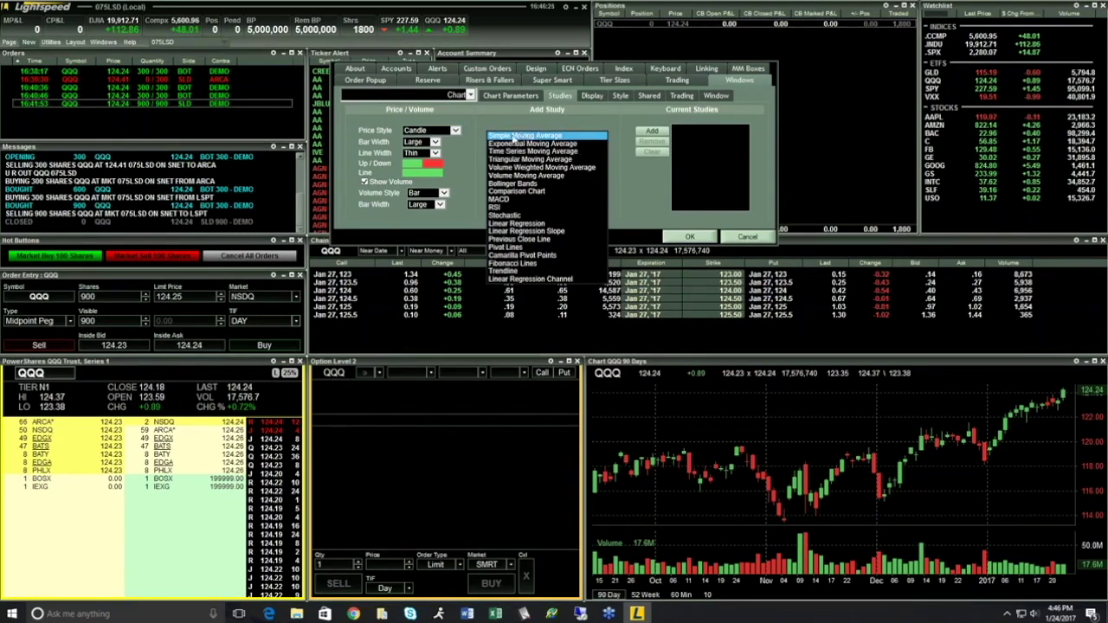
left_click(516, 139)
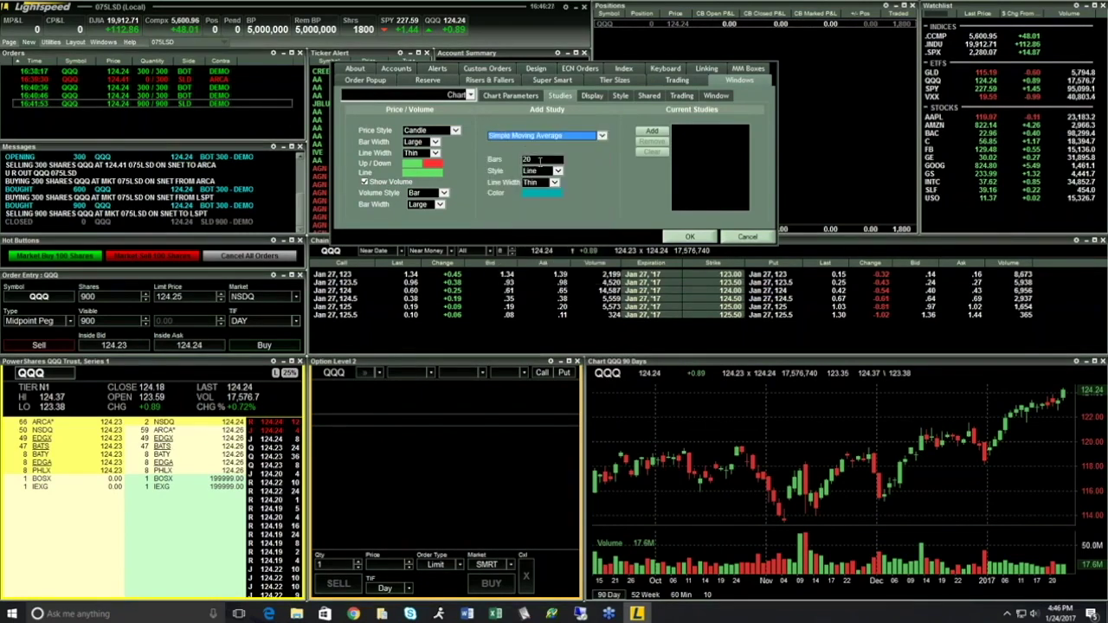
double_click(540, 160)
type("20")
key("Return")
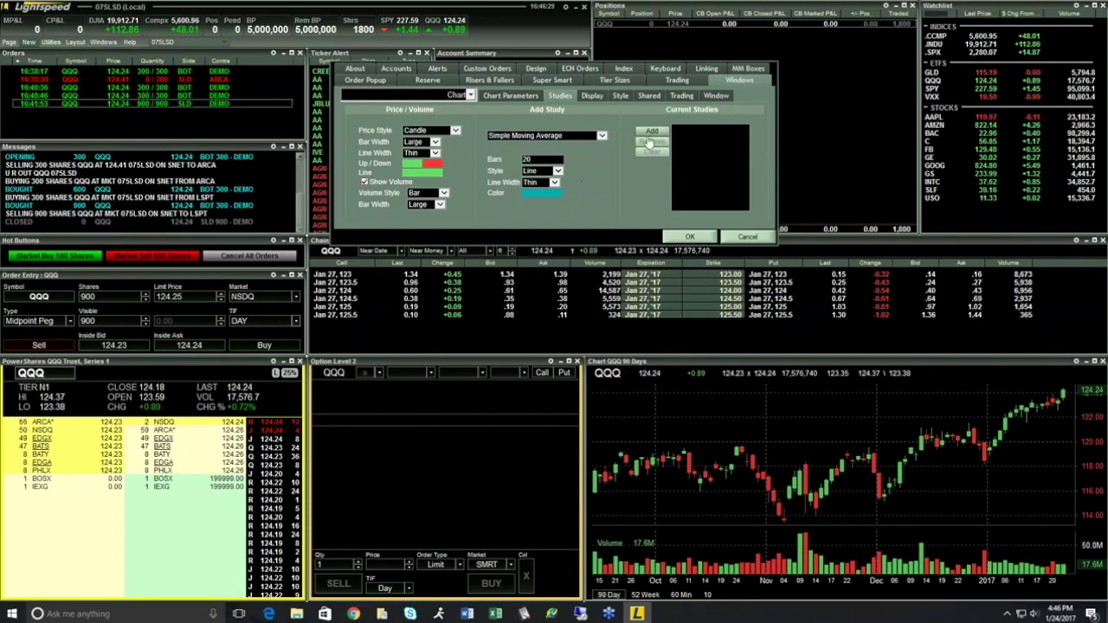
left_click(690, 236)
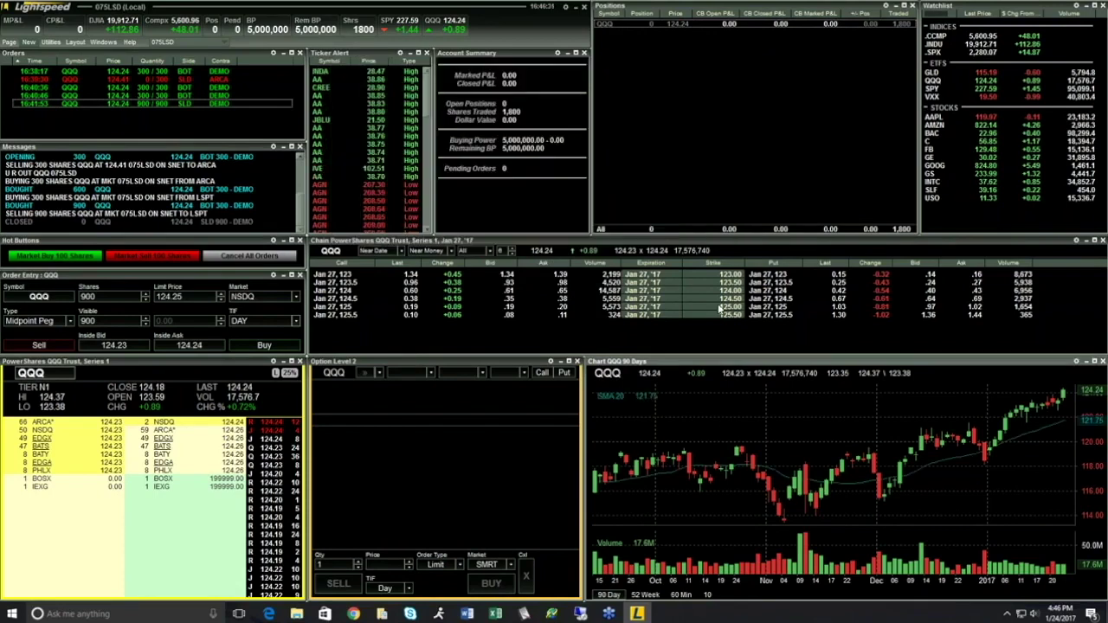
Step: Add a Bollinger Bands study with 20 average bars and 2.00 standard deviations to the QQQ chart
right_click(746, 431)
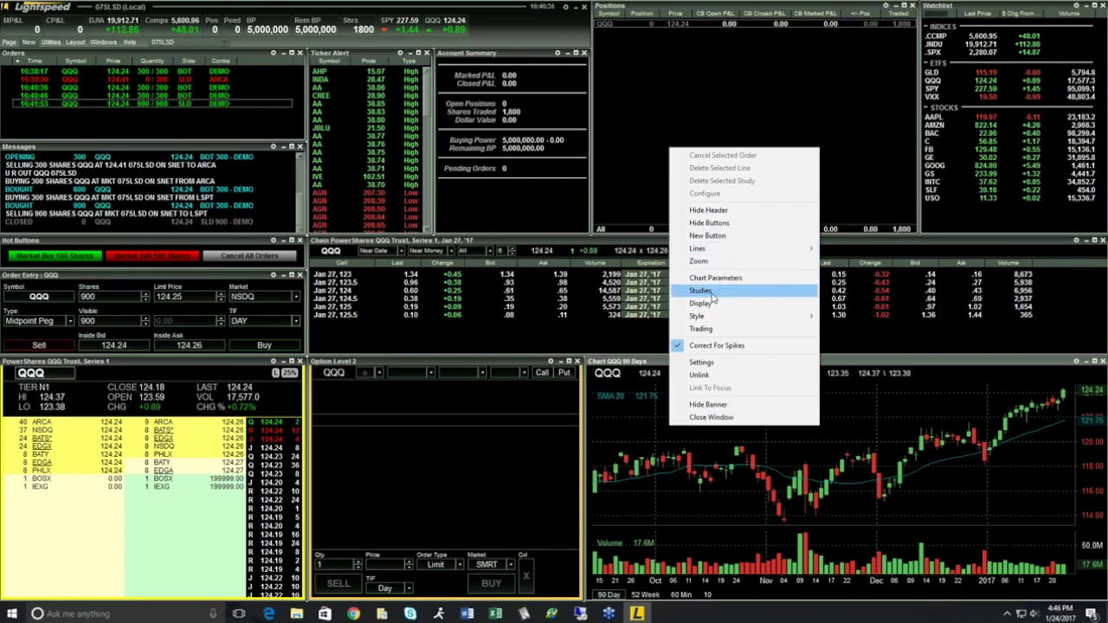
left_click(715, 292)
left_click(544, 135)
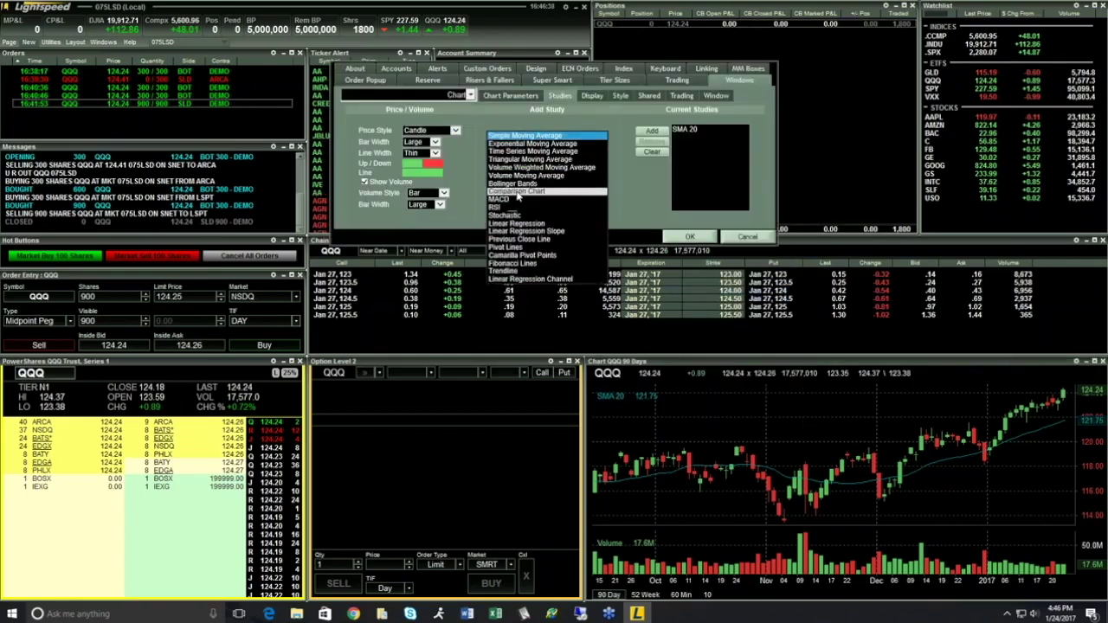
left_click(515, 184)
left_click(650, 132)
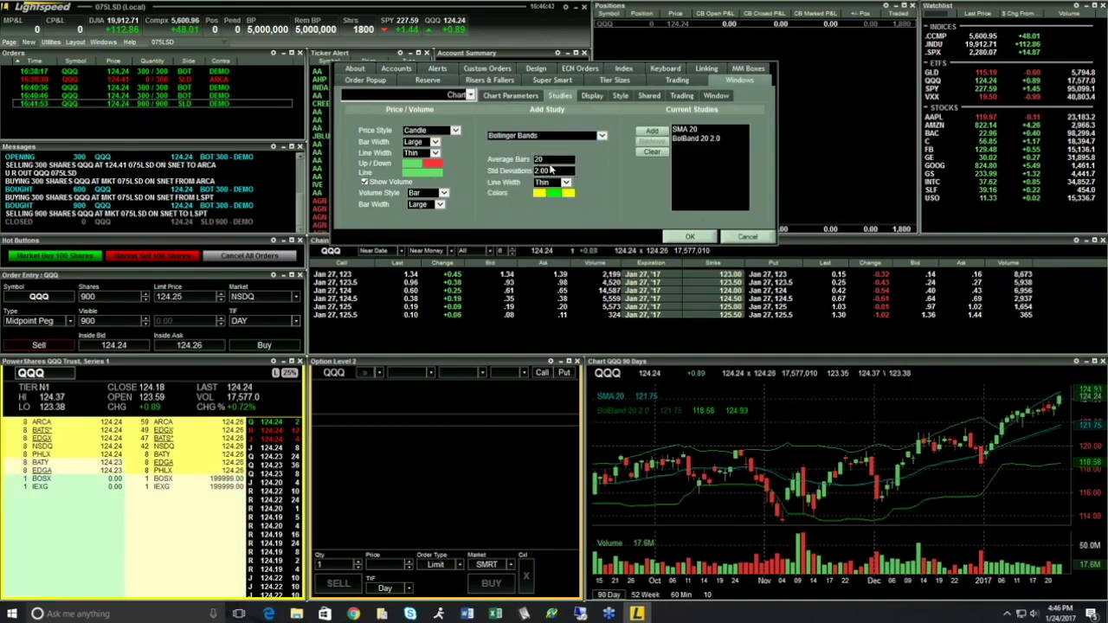
left_click(688, 236)
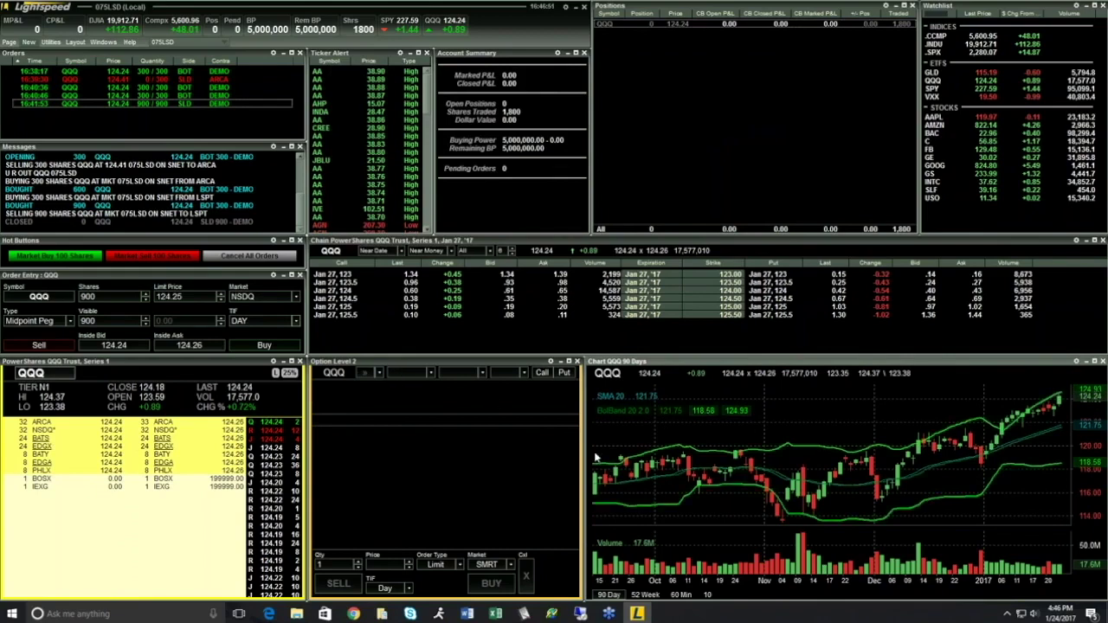
Step: Show active orders, executed orders and executions on the QQQ chart, and enlarge the chart window
scroll(714, 439, "up", 1)
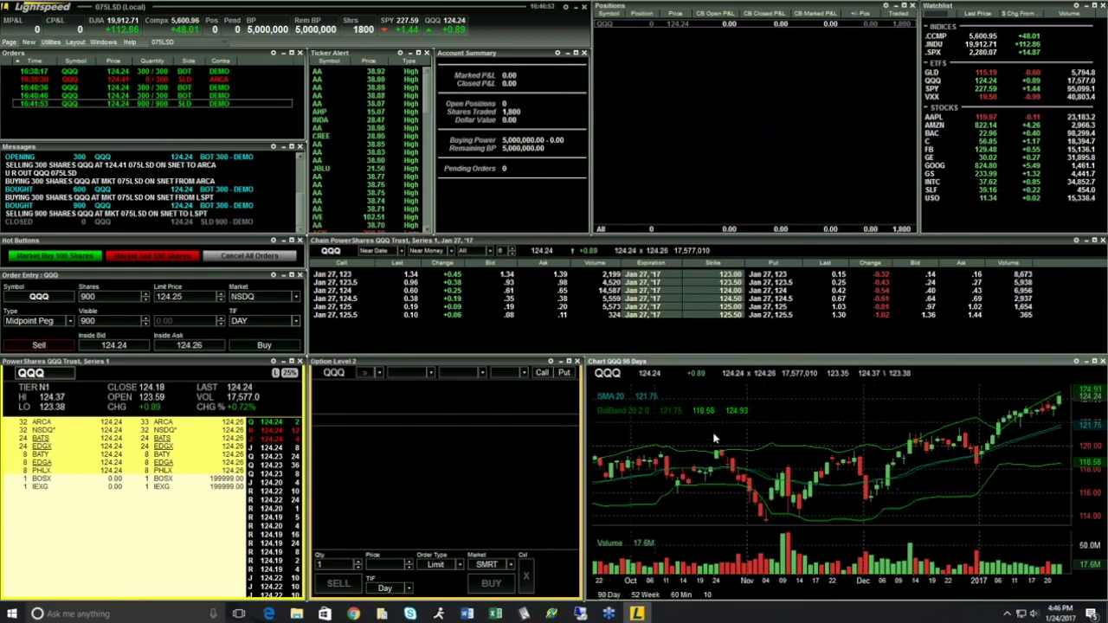
right_click(714, 438)
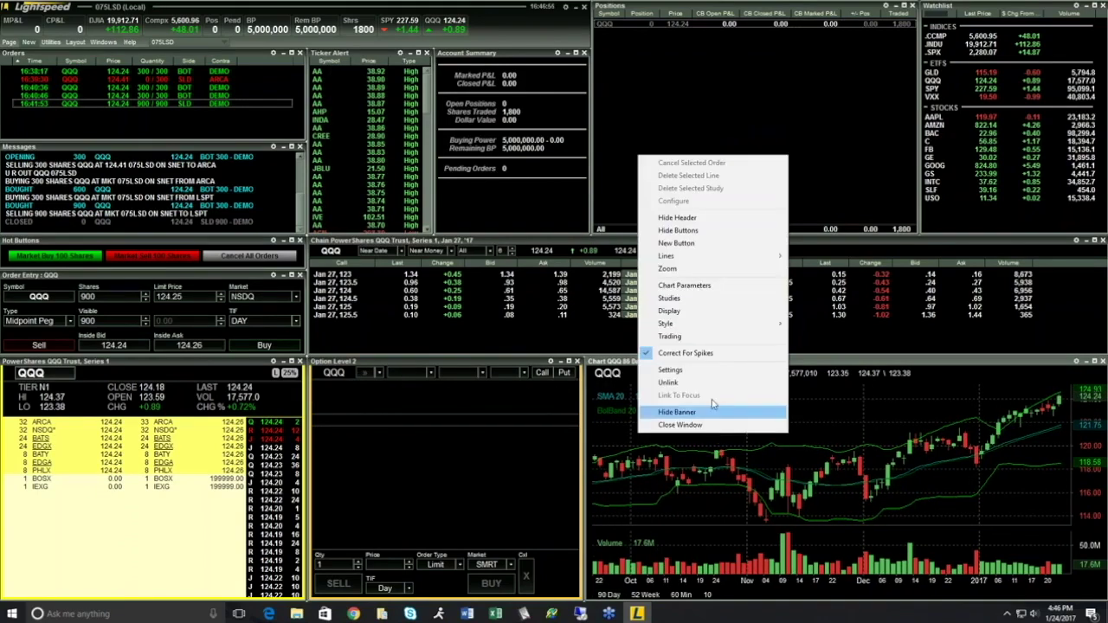
left_click(671, 337)
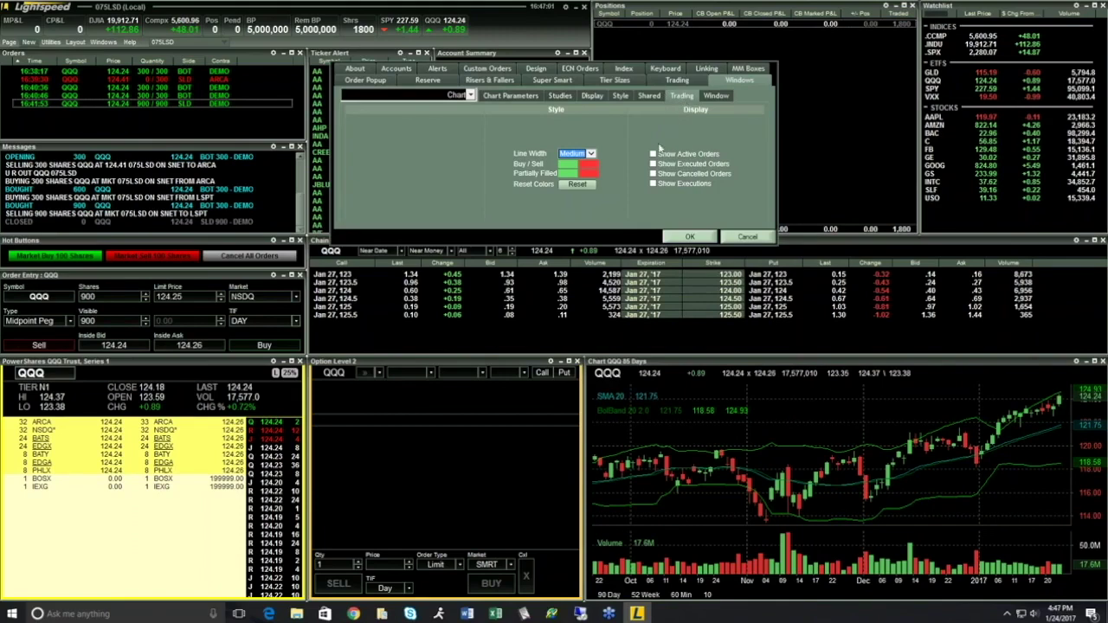
left_click(653, 153)
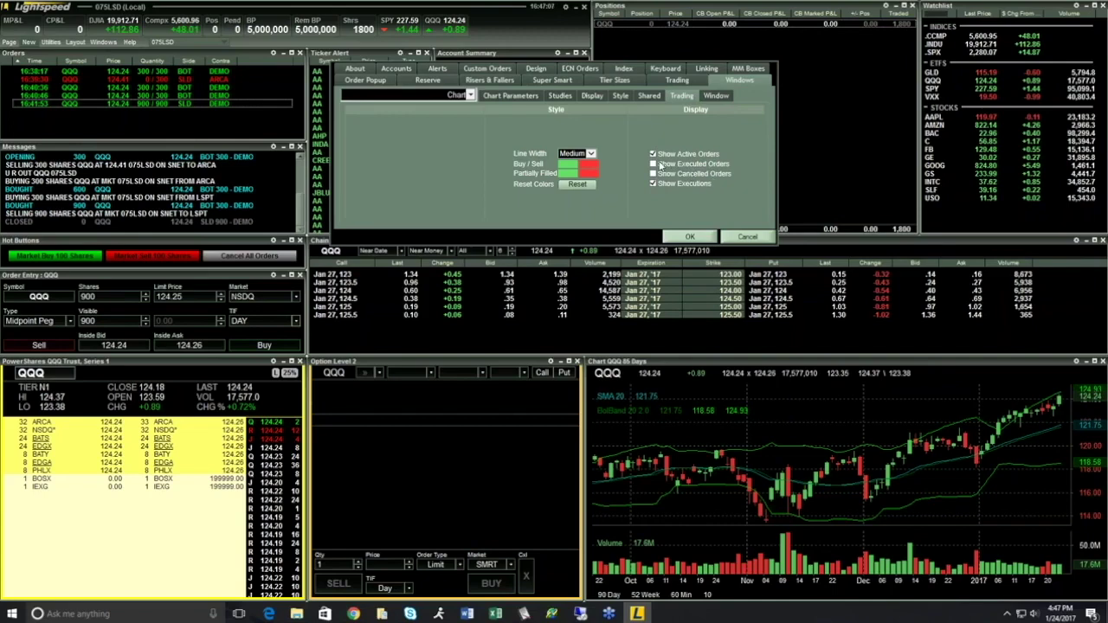
left_click(690, 236)
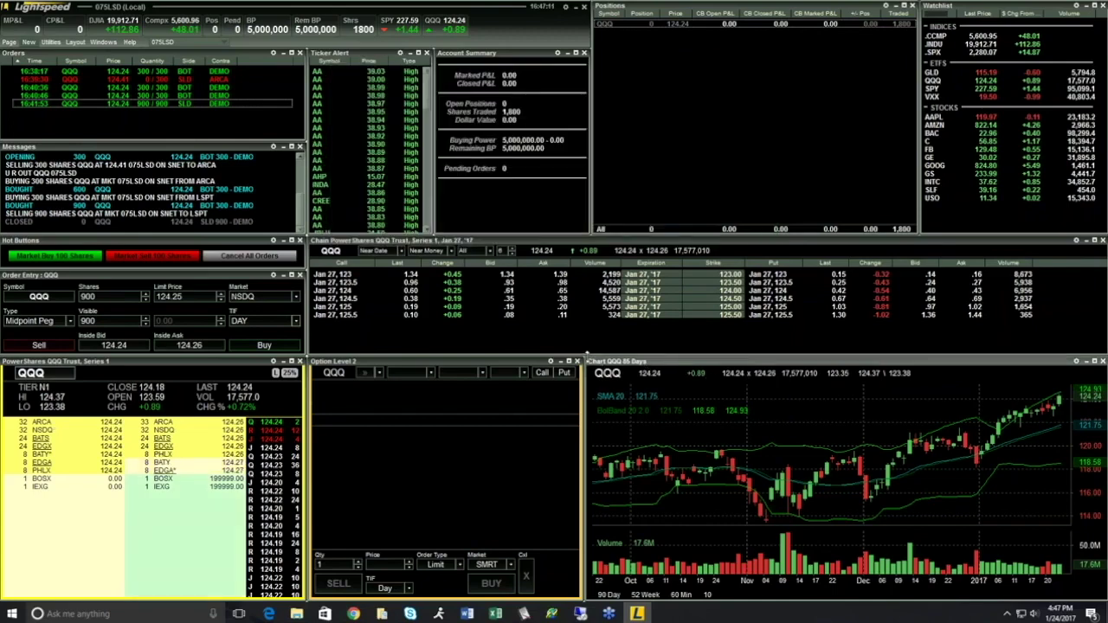
left_click_drag(587, 357, 487, 219)
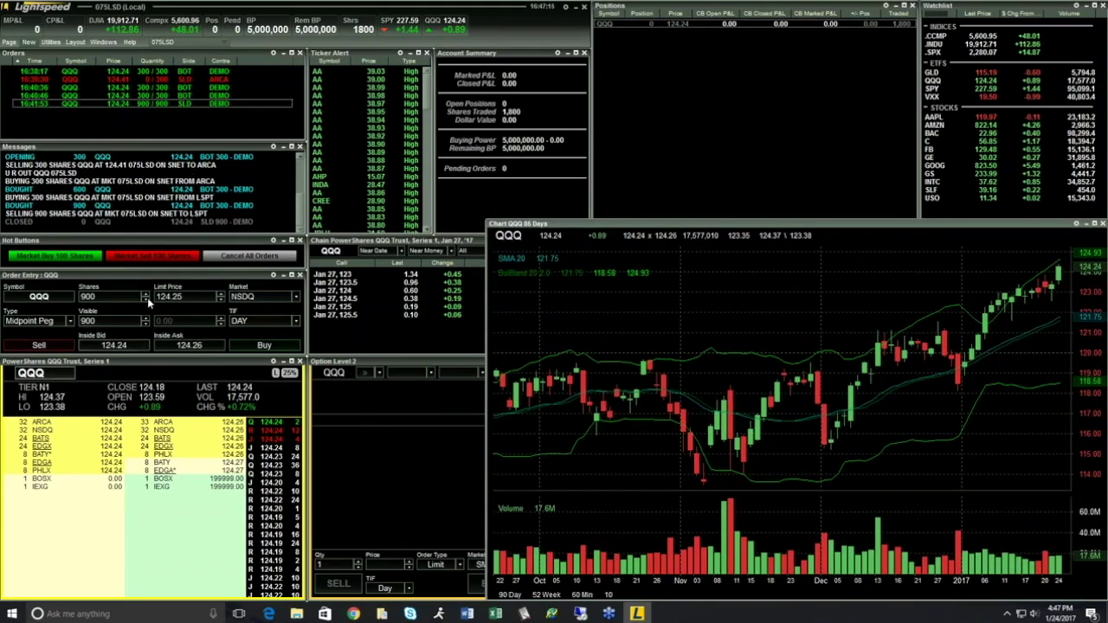
Step: Place a Midpoint Peg sell order for 300 QQQ shares on NSDQ at a 124.40 limit, good for the day
scroll(147, 298, "down", 6)
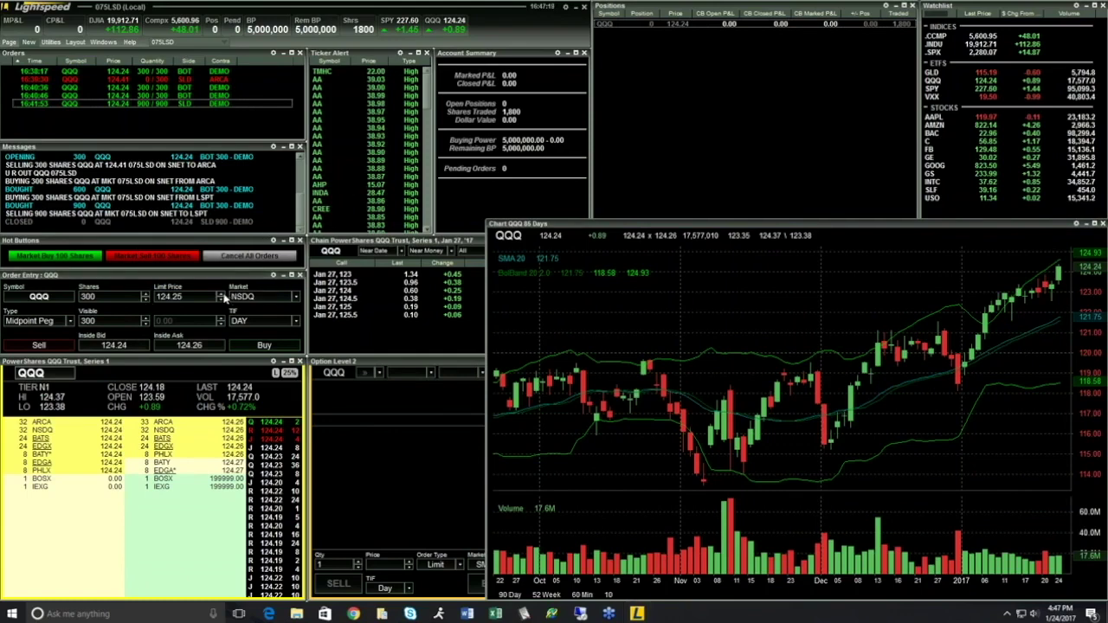
scroll(223, 297, "up", 2)
scroll(223, 297, "up", 3)
scroll(224, 297, "up", 3)
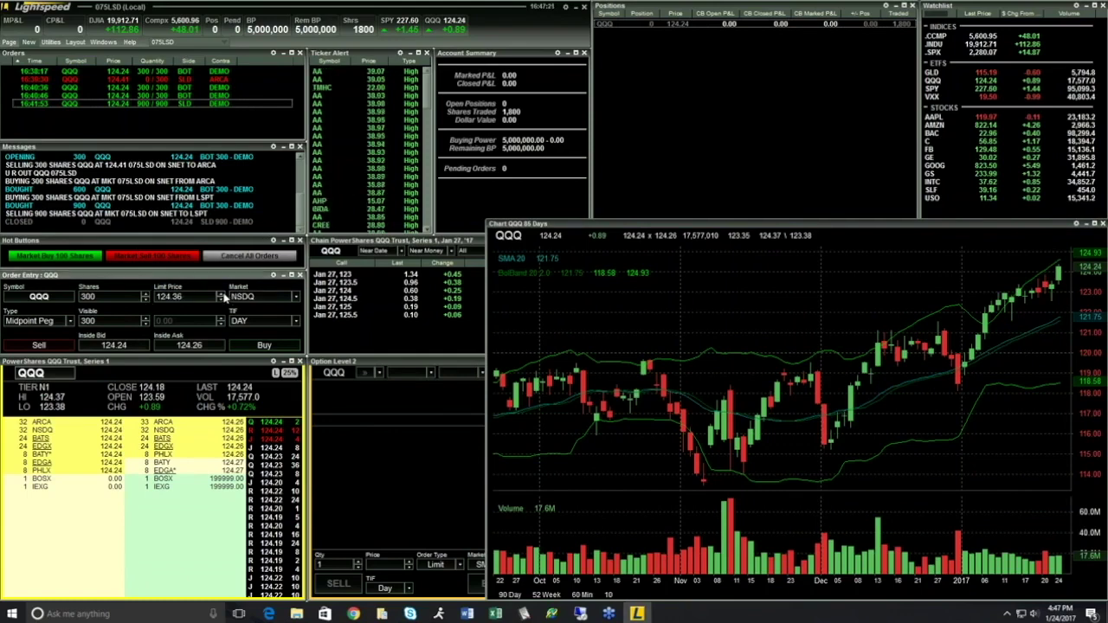
left_click(38, 345)
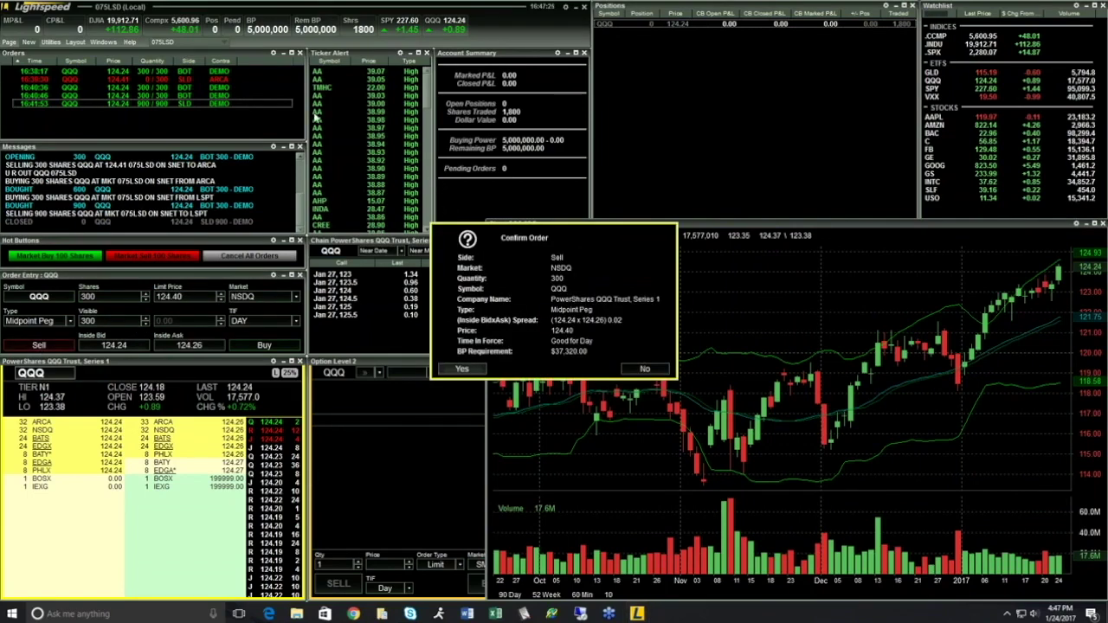
left_click(461, 369)
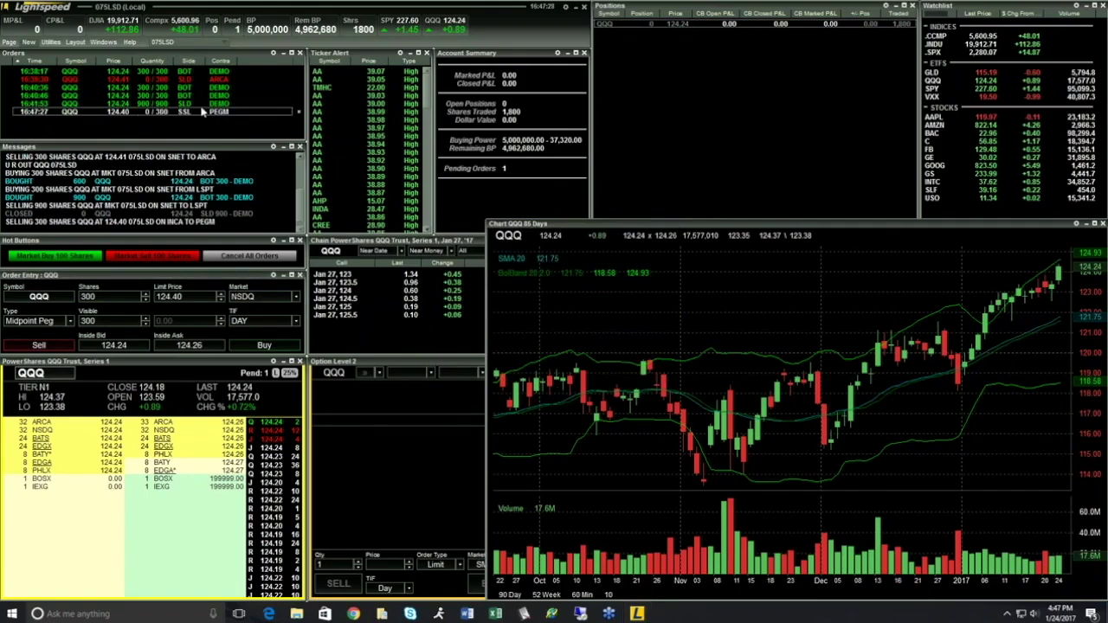
Step: Switch the QQQ chart to its 10 preset and move the pending sell order's line on the chart to 124.00
left_click(594, 595)
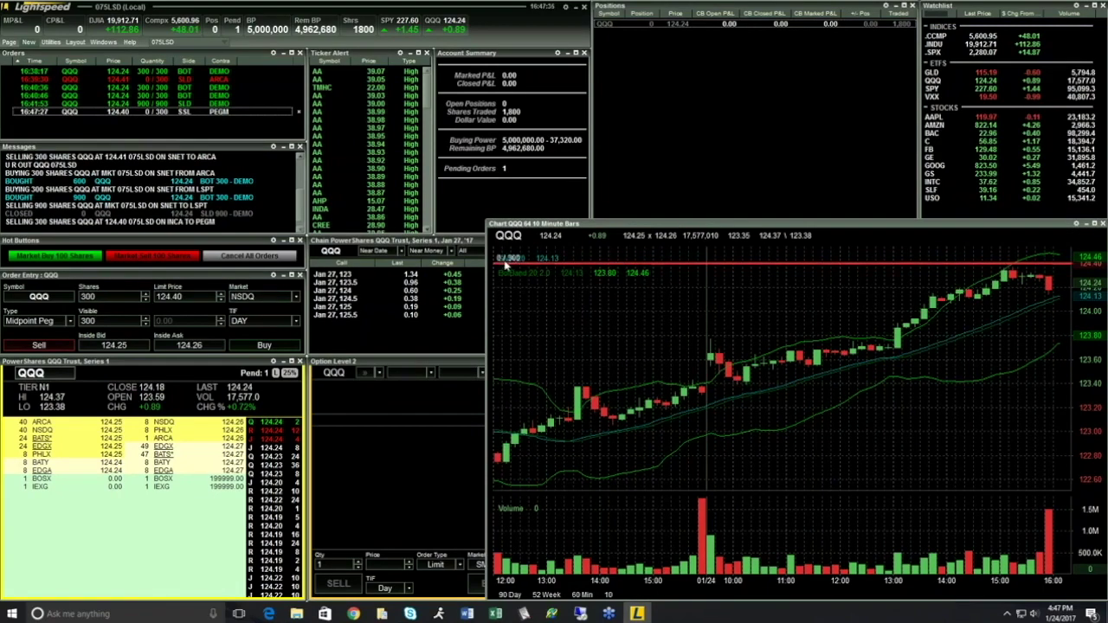
left_click_drag(675, 229, 498, 208)
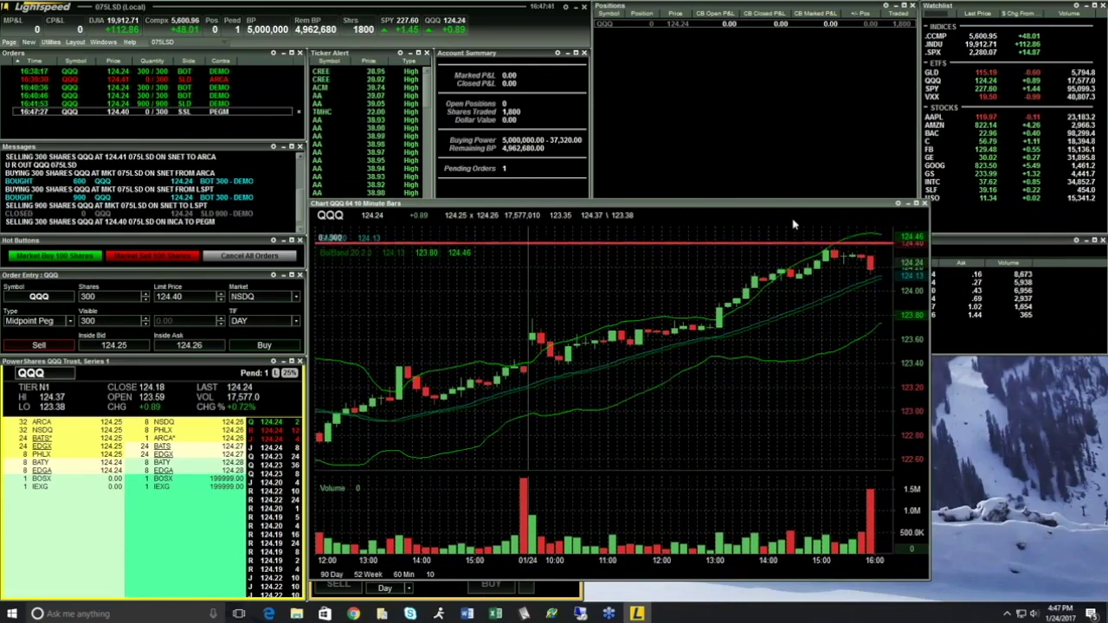
left_click_drag(594, 247, 588, 288)
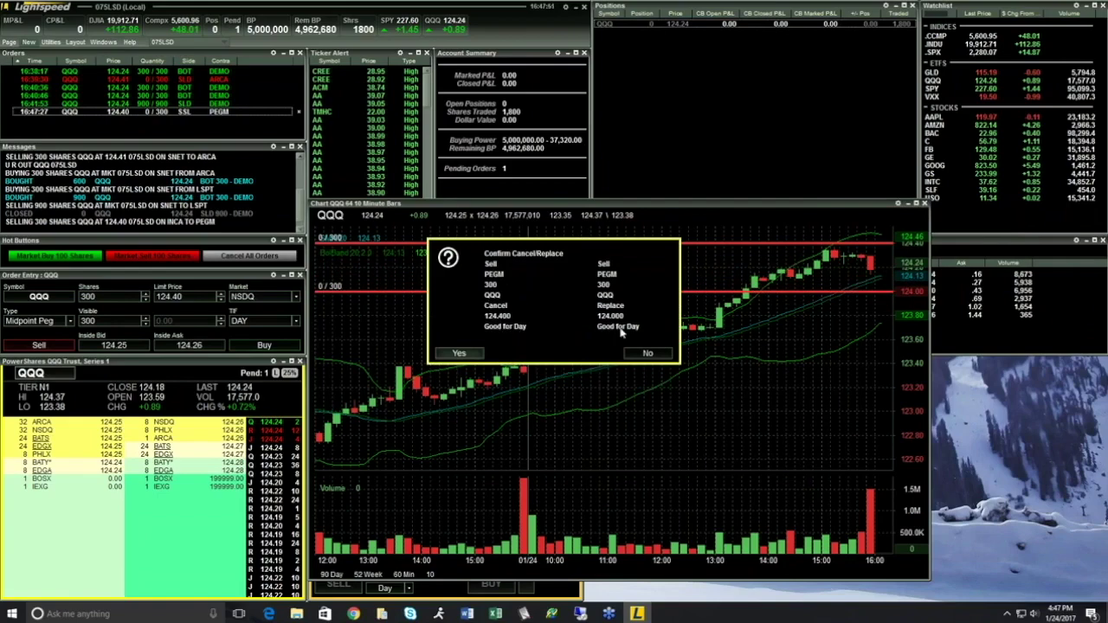
left_click(466, 353)
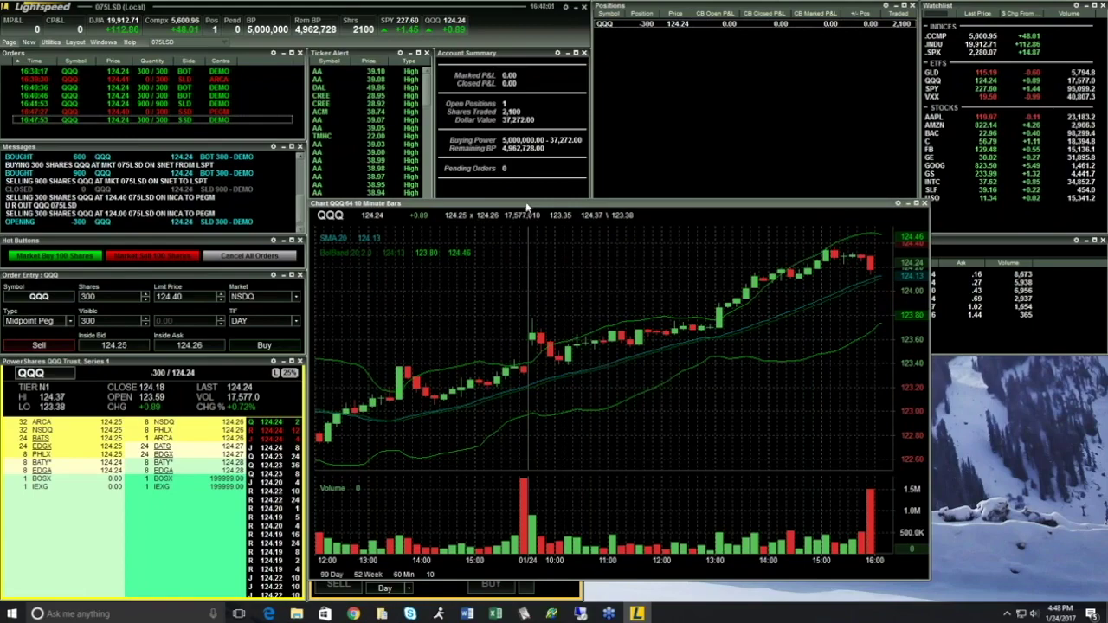
Step: Reposition the QQQ chart window and set the line width in its trading settings to Thick
left_click_drag(518, 207, 698, 245)
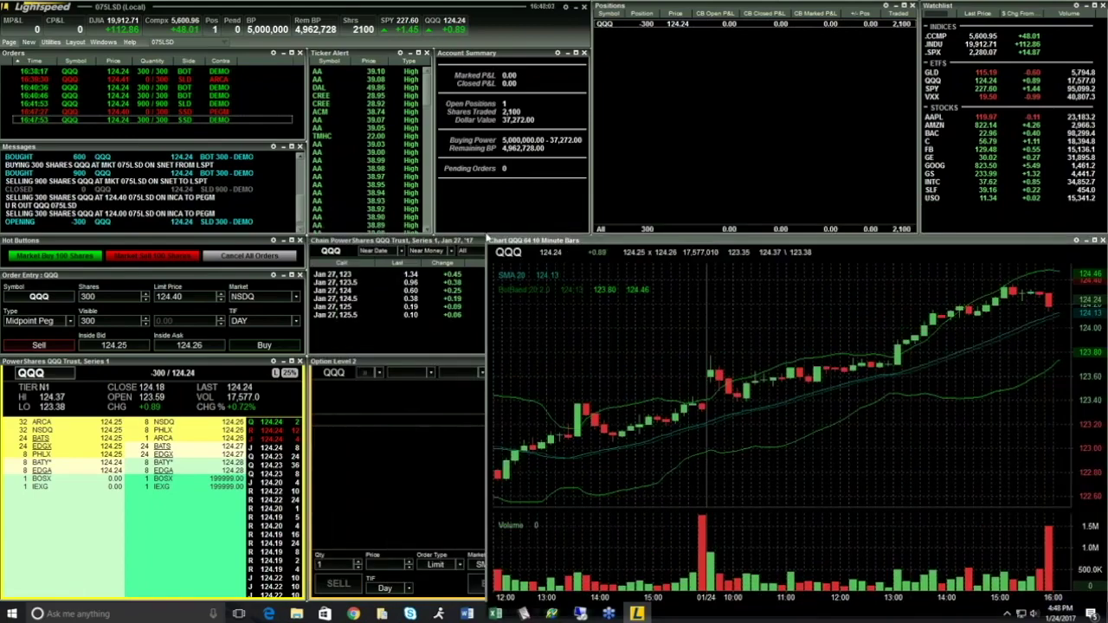
left_click(487, 232)
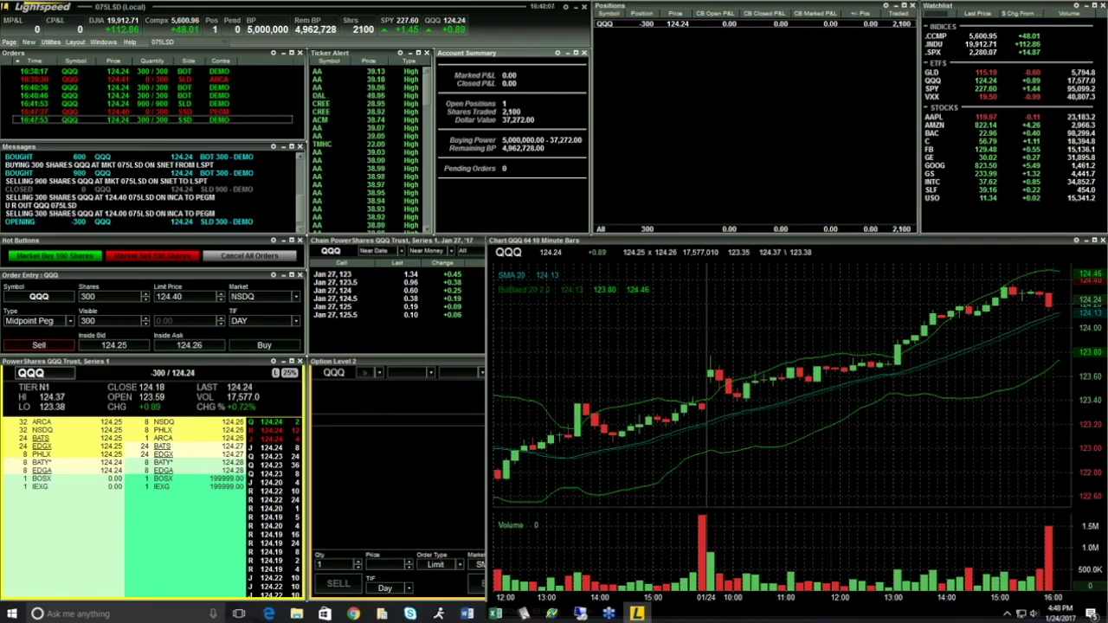
left_click_drag(500, 250, 411, 208)
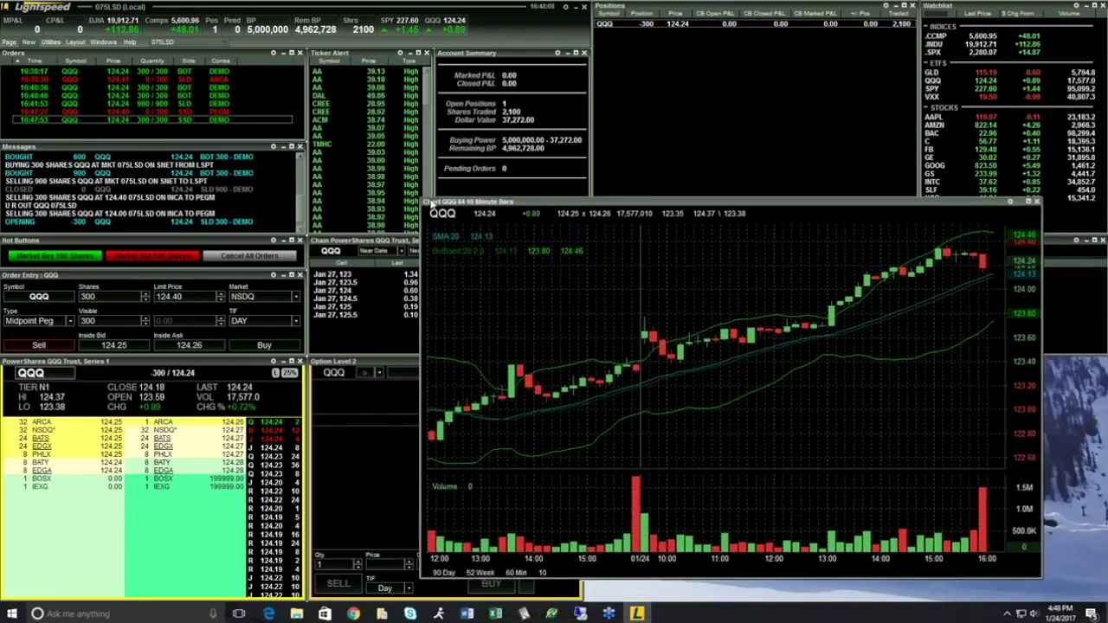
right_click(472, 294)
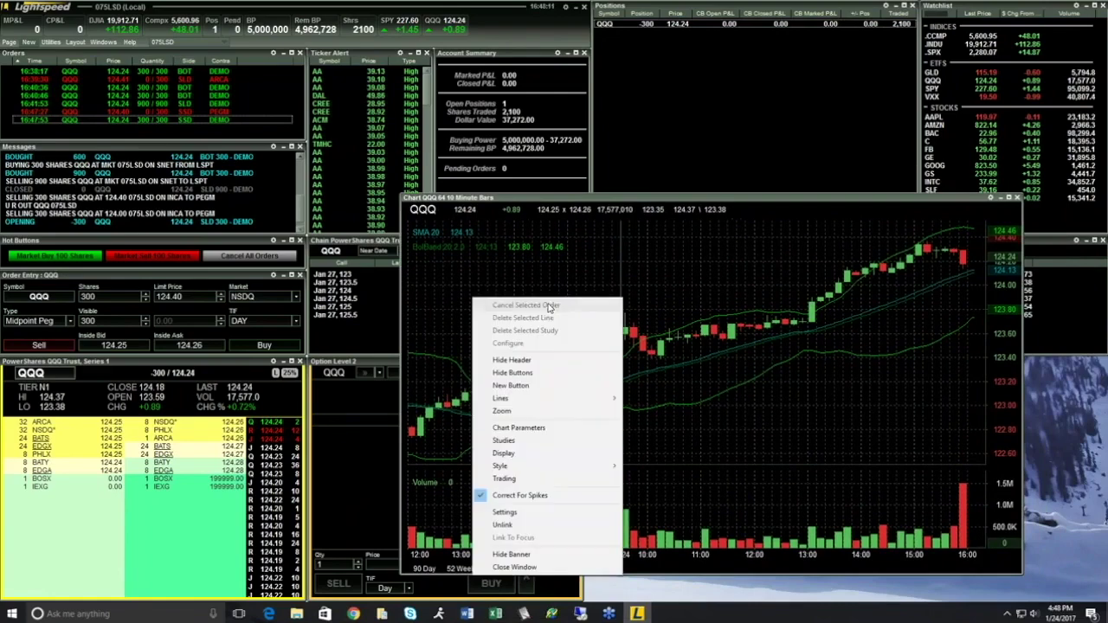
left_click(514, 486)
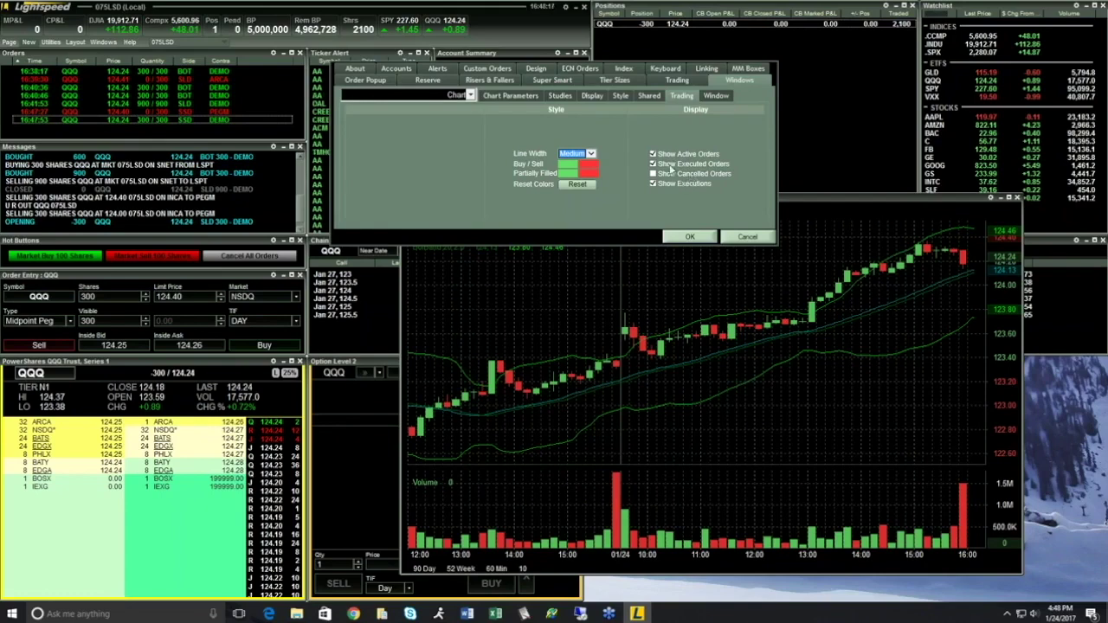
left_click(654, 163)
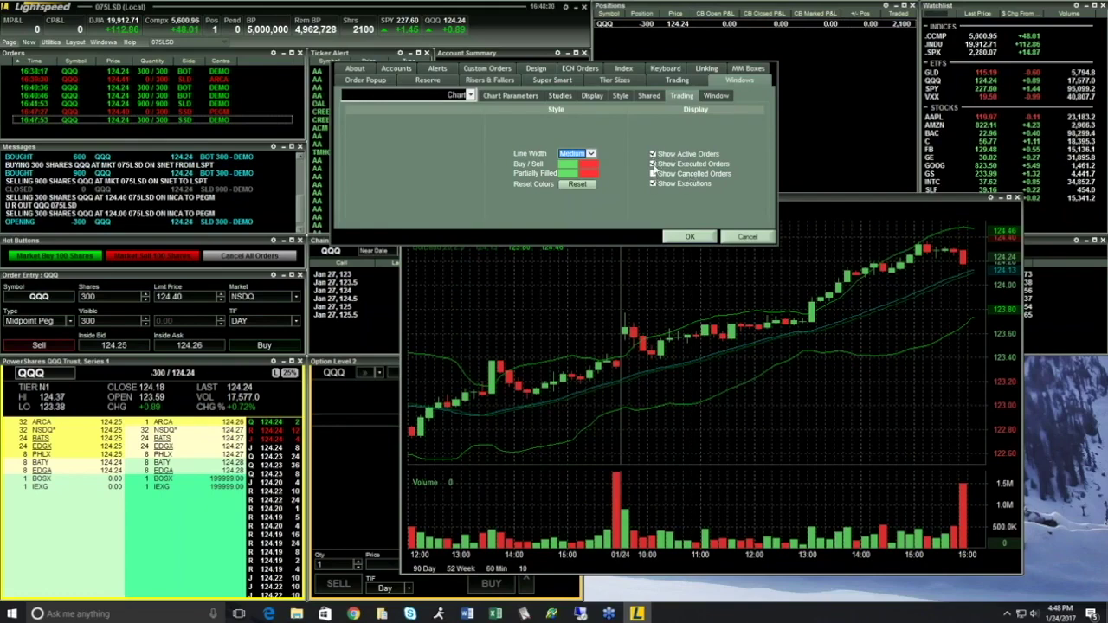
left_click(589, 154)
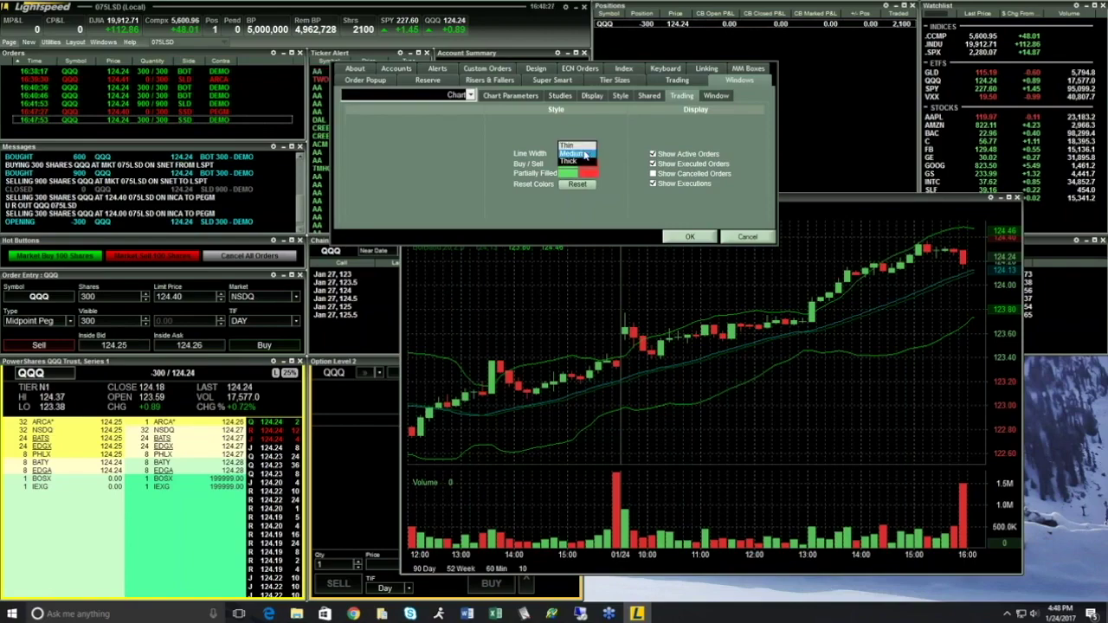
left_click(574, 161)
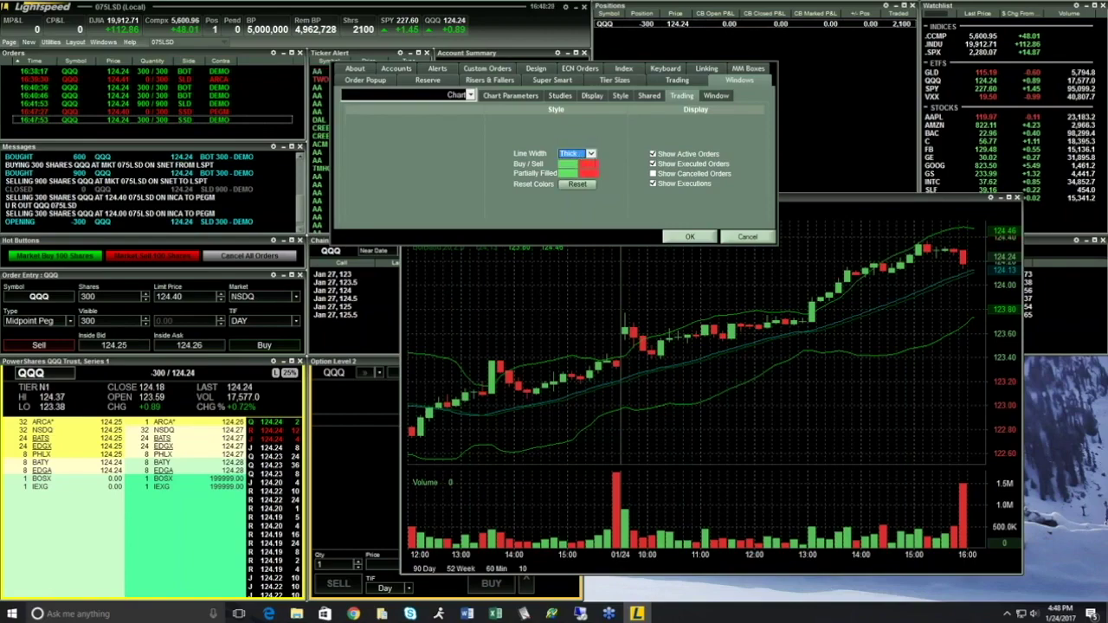
left_click(683, 237)
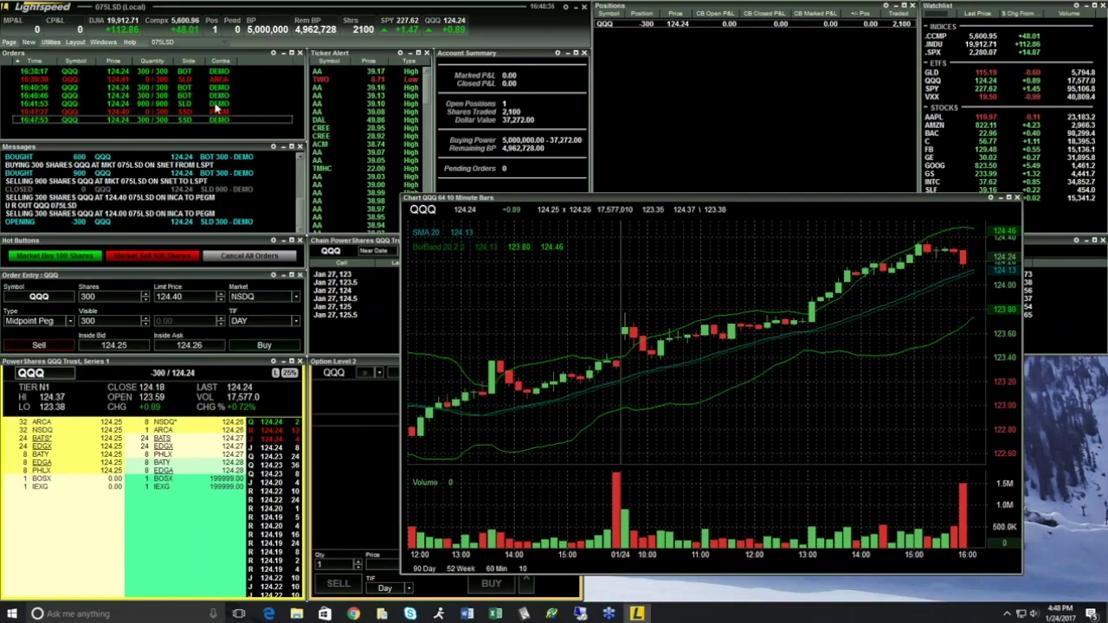
Step: Place a Midpoint Peg buy order for 300 QQQ shares on NSDQ at a 124.10 limit, good for the day
left_click(115, 346)
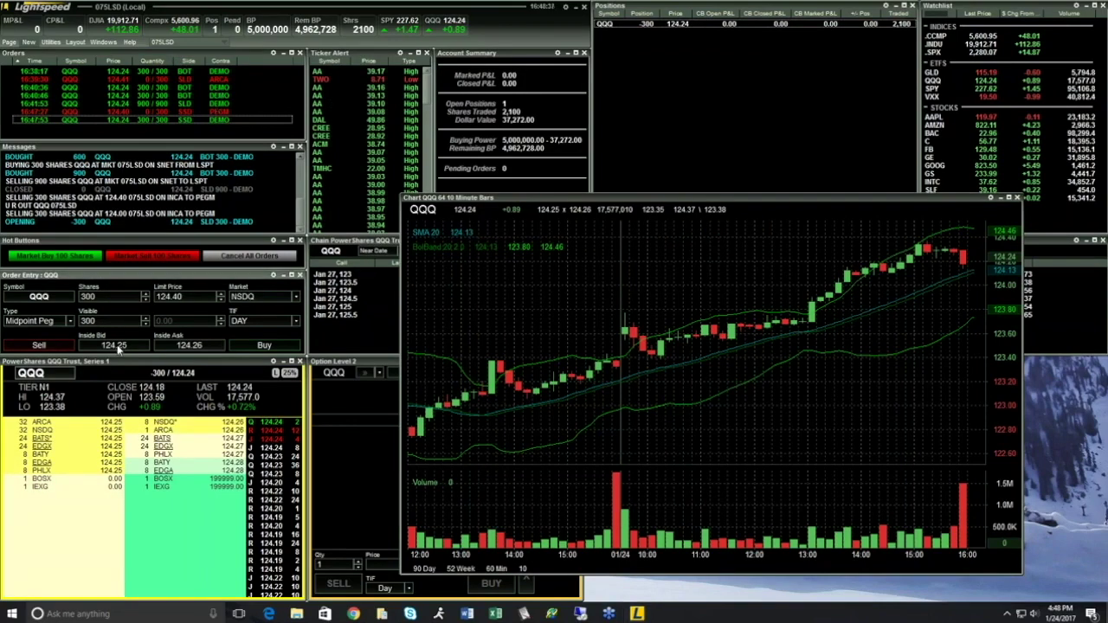
left_click(221, 300)
left_click(220, 299)
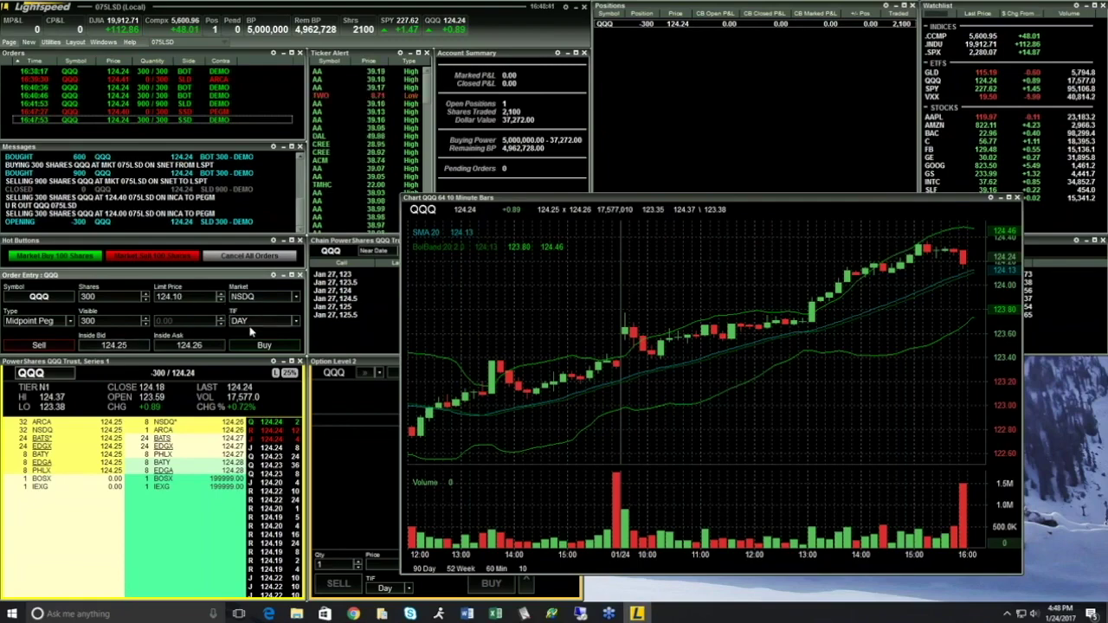
left_click(261, 346)
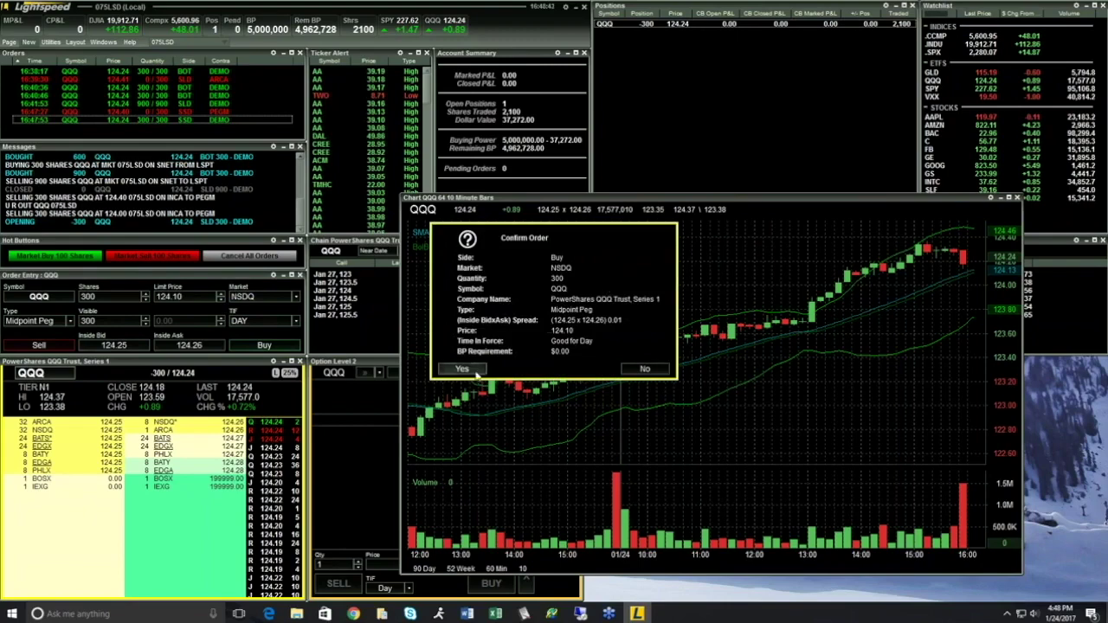
left_click(461, 369)
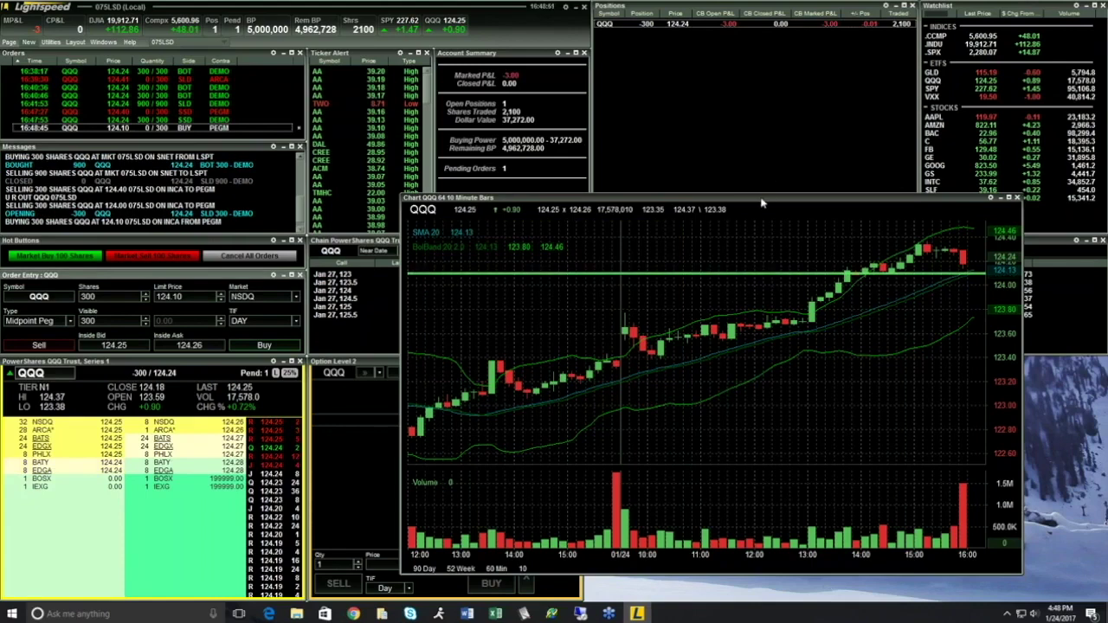
Step: Move the pending QQQ buy order's line on the chart to 124.38, and shrink the chart window to uncover the option windows
left_click_drag(723, 277, 721, 234)
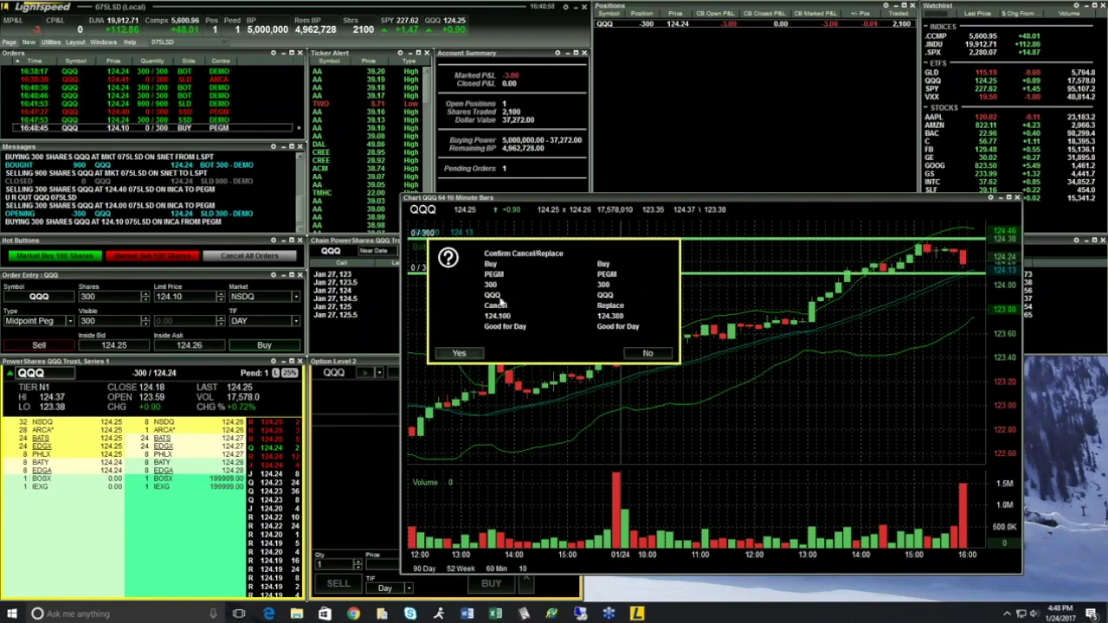
left_click(459, 353)
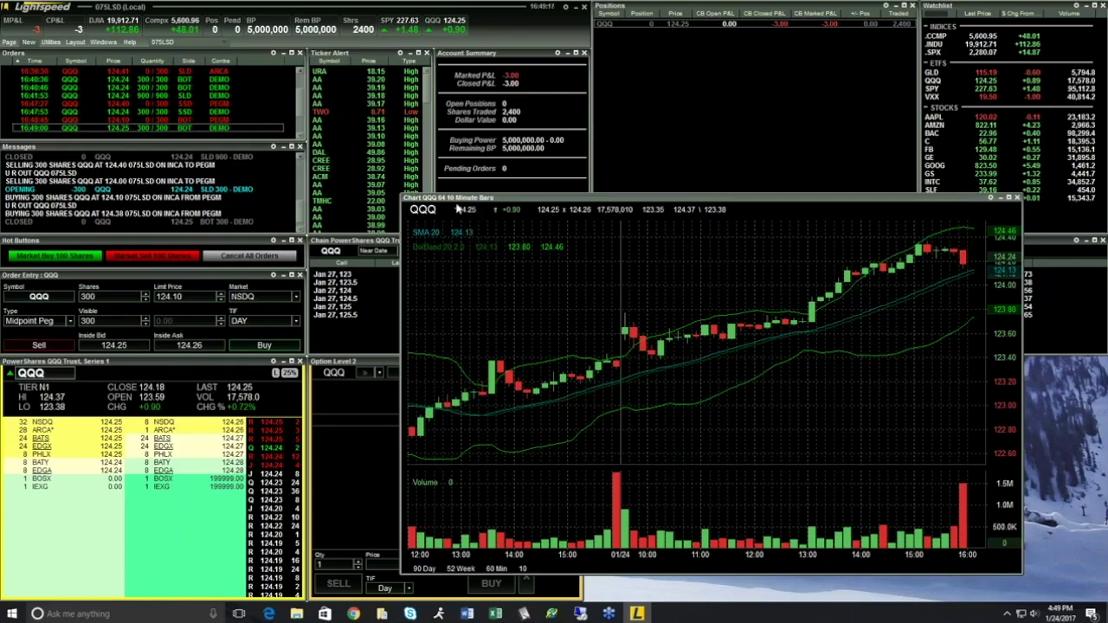
left_click_drag(404, 199, 584, 358)
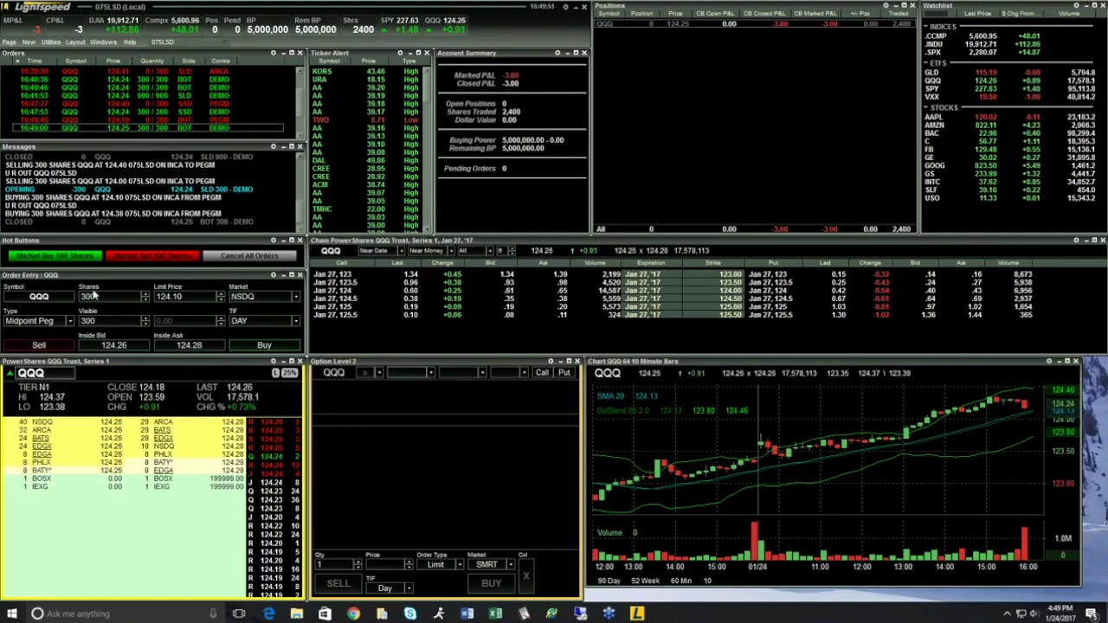
Step: Place a Midpoint Peg sell order for 300 QQQ shares on NSDQ at a 124.10 limit, good for the day
left_click(53, 348)
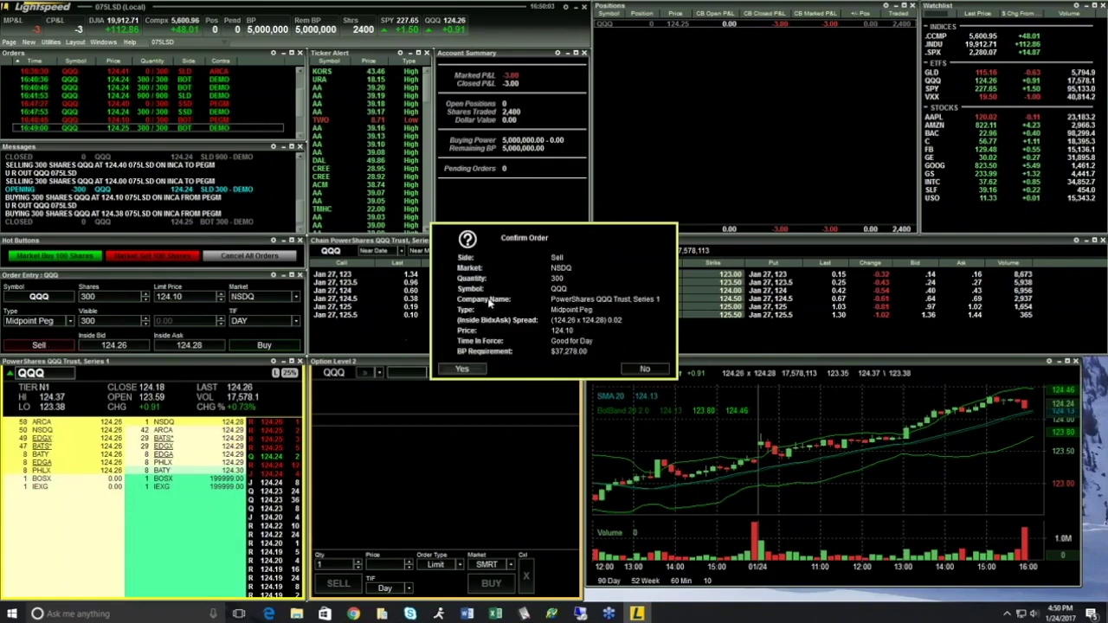
left_click_drag(557, 230, 637, 227)
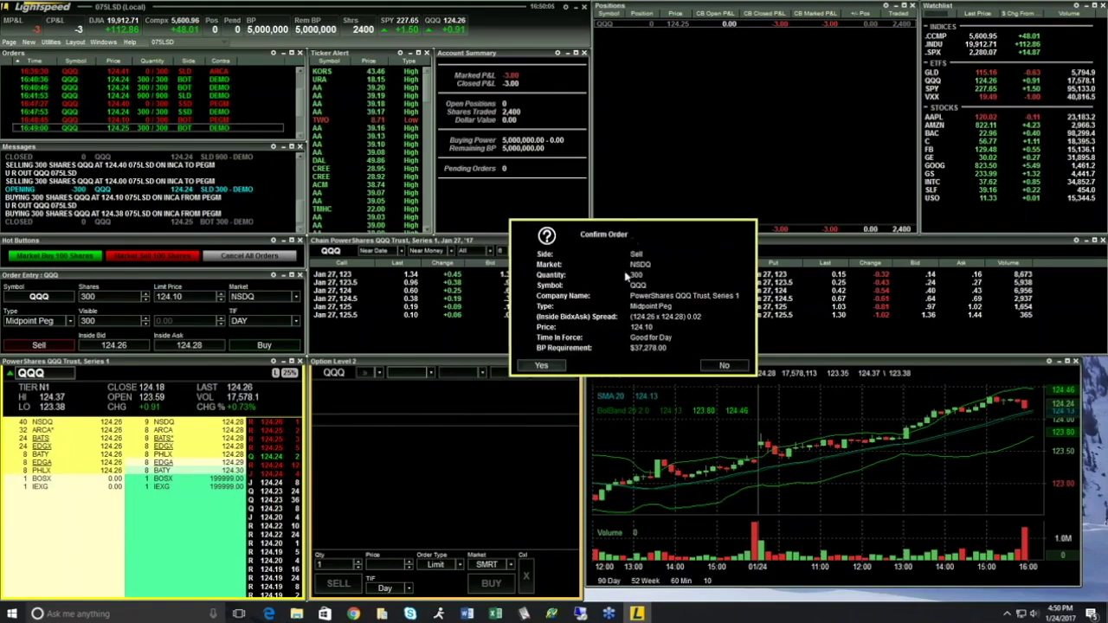
left_click(542, 365)
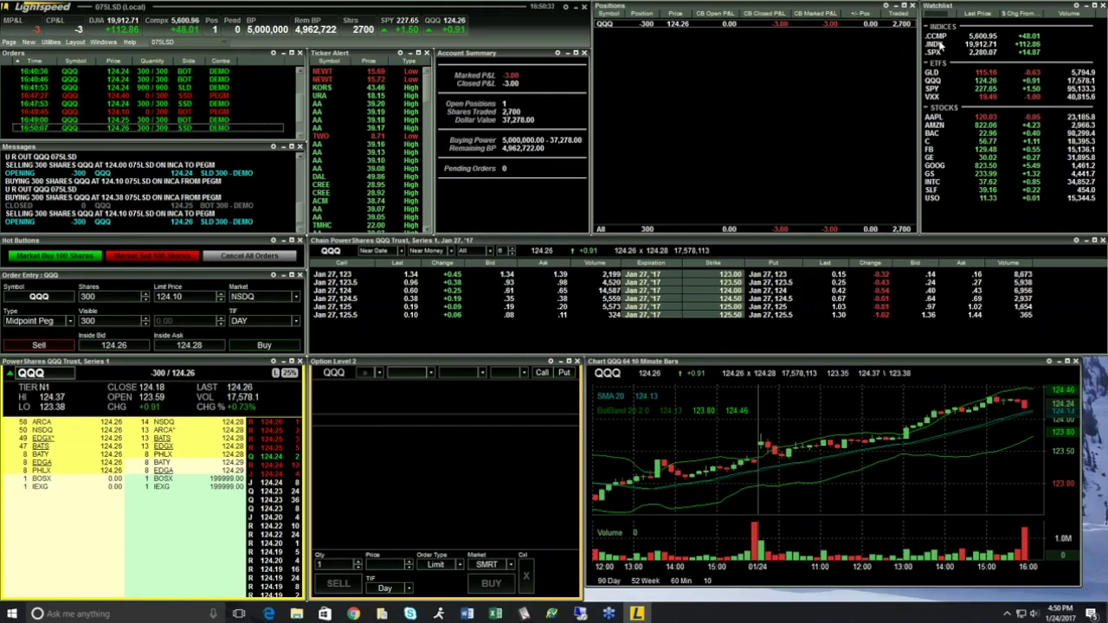
Step: Examine the study types that can be added to the QQQ chart in its studies settings
right_click(803, 434)
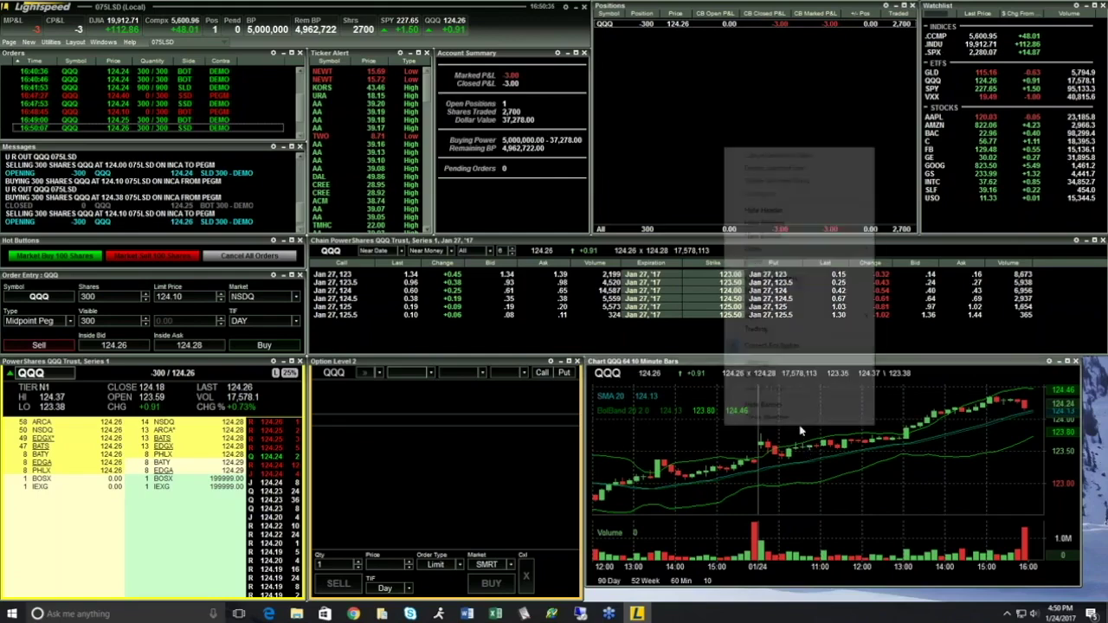
left_click(749, 290)
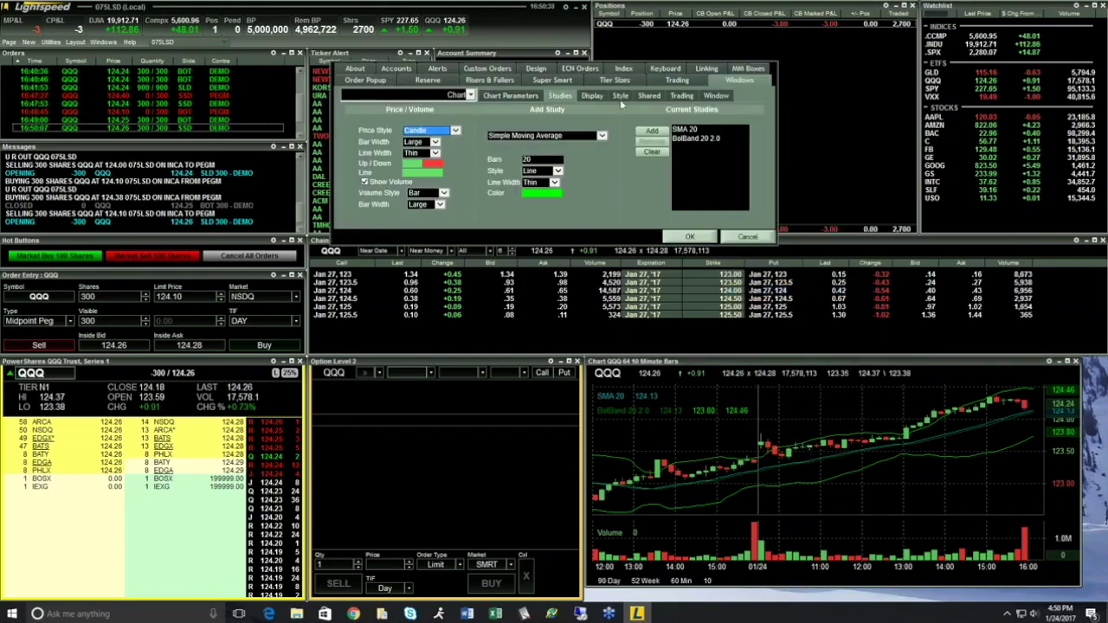
left_click(585, 136)
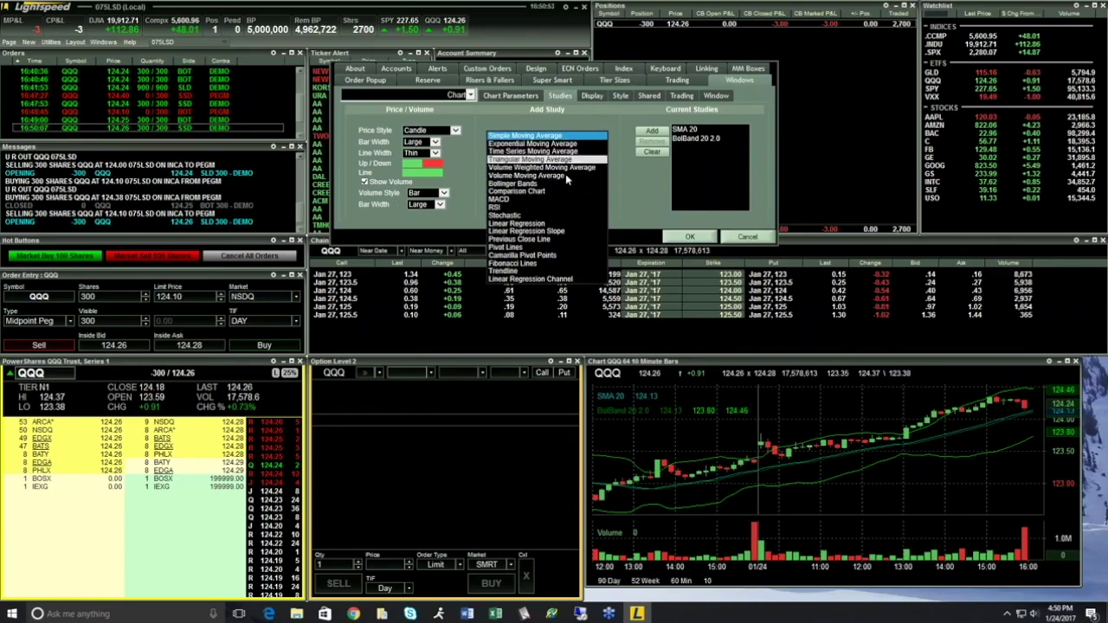
left_click(703, 239)
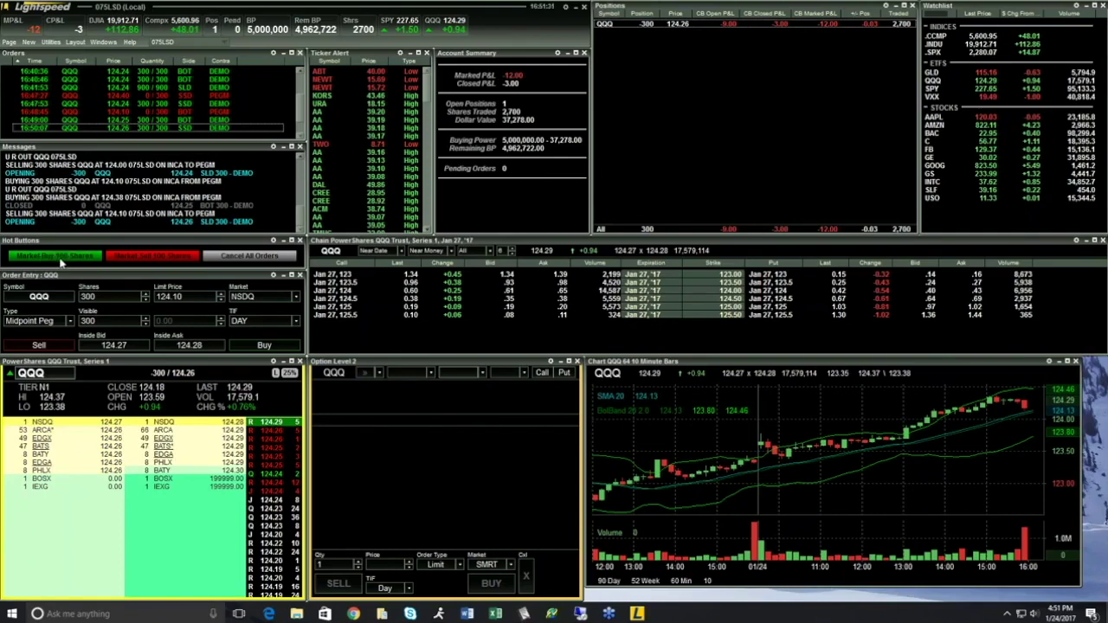
Step: Buy 100 QQQ shares at market with the hot button and confirm the order
left_click(85, 265)
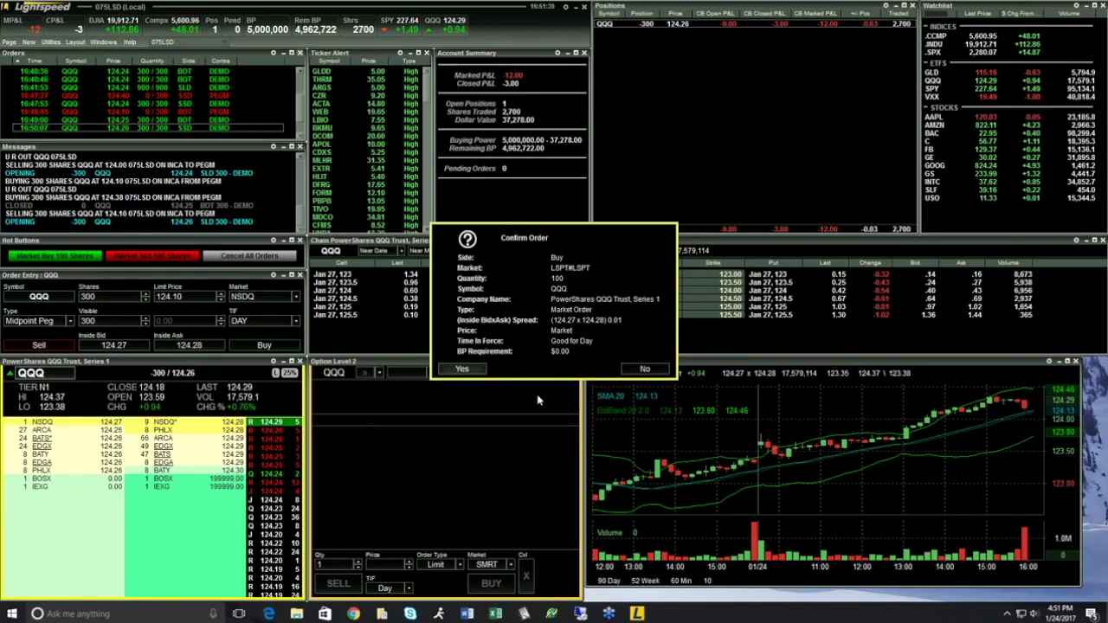
left_click(465, 371)
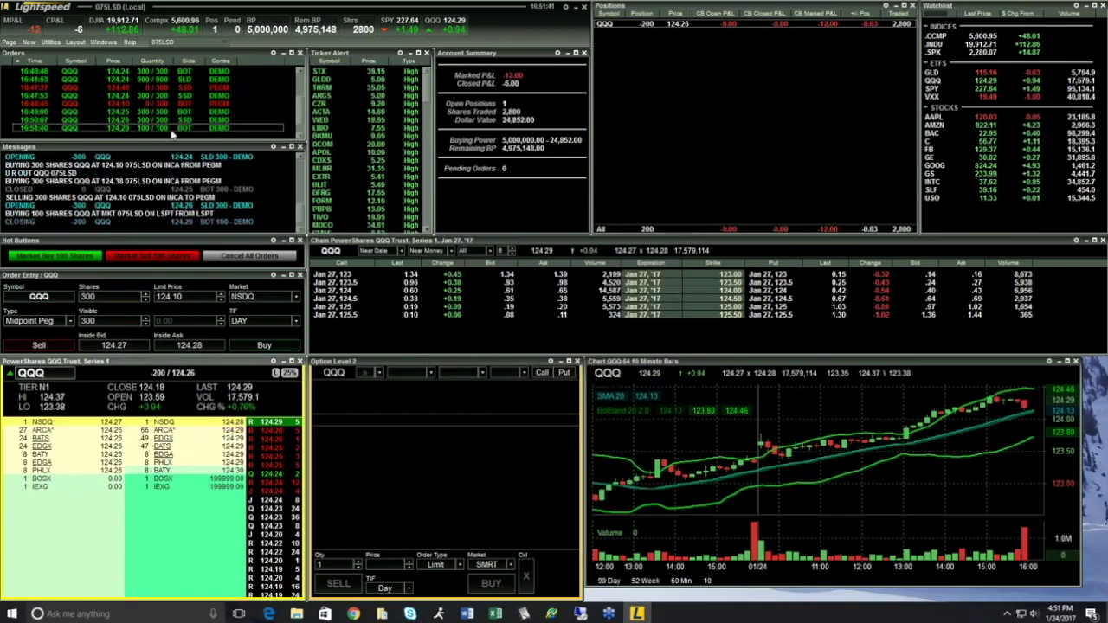
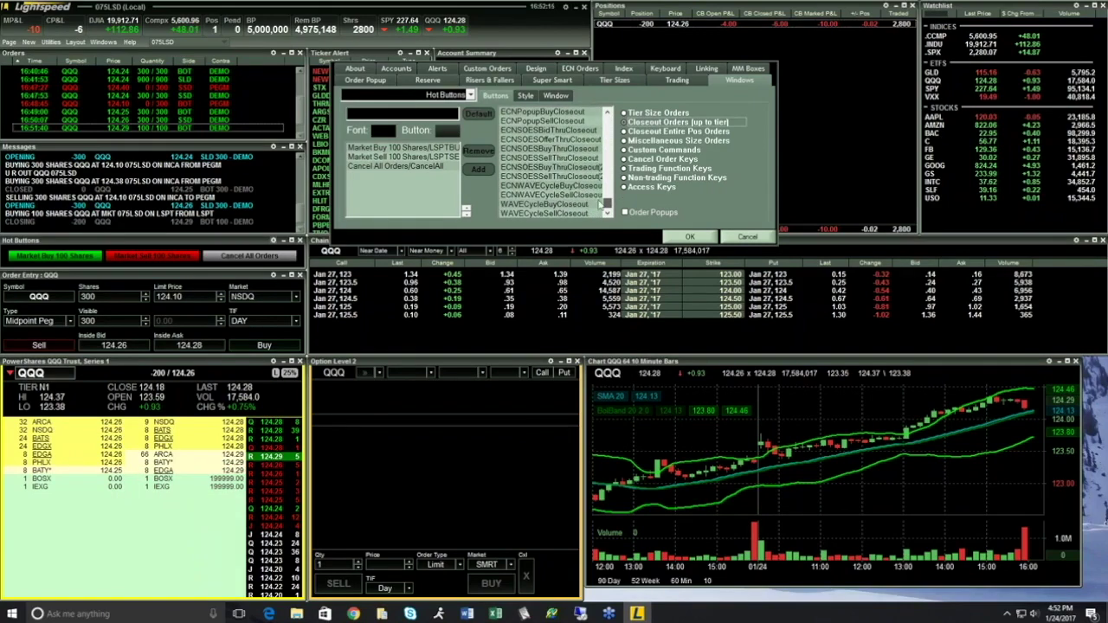
Step: Add the CloseoutShortAll command from the Miscellaneous Size Orders category as a new hot button
left_click(655, 131)
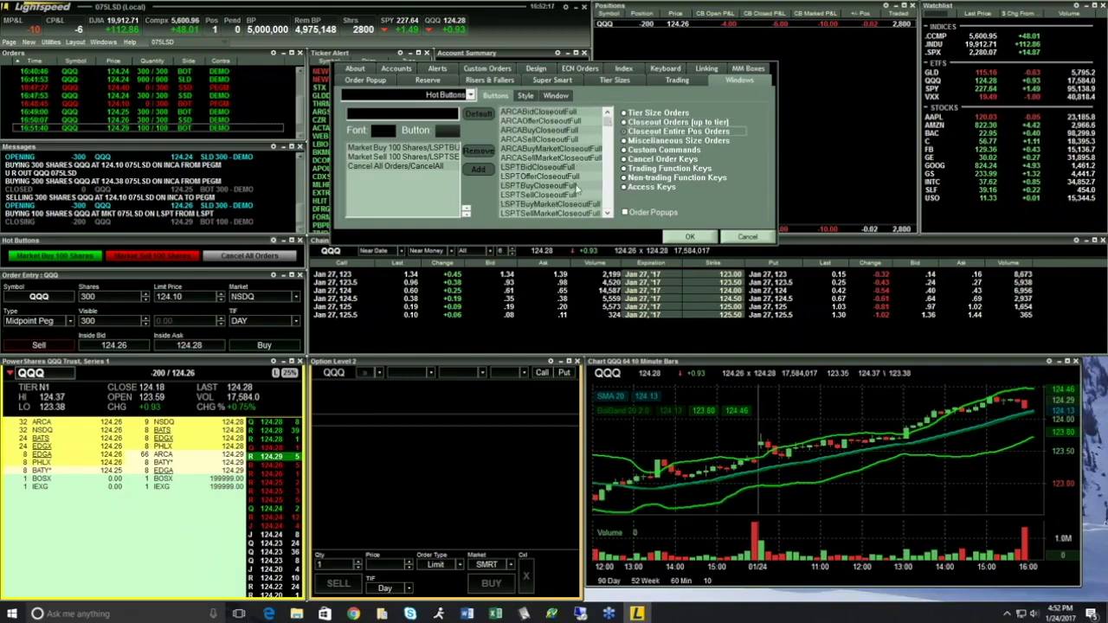
left_click(645, 140)
scroll(548, 177, "down", 3)
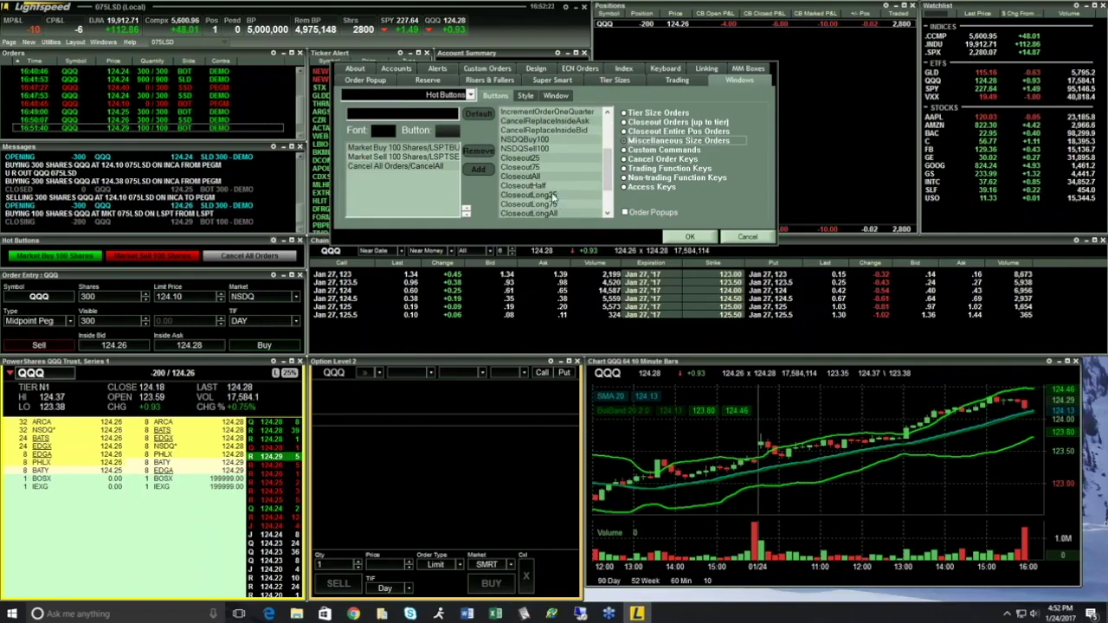
scroll(606, 171, "down", 1)
scroll(606, 172, "down", 3)
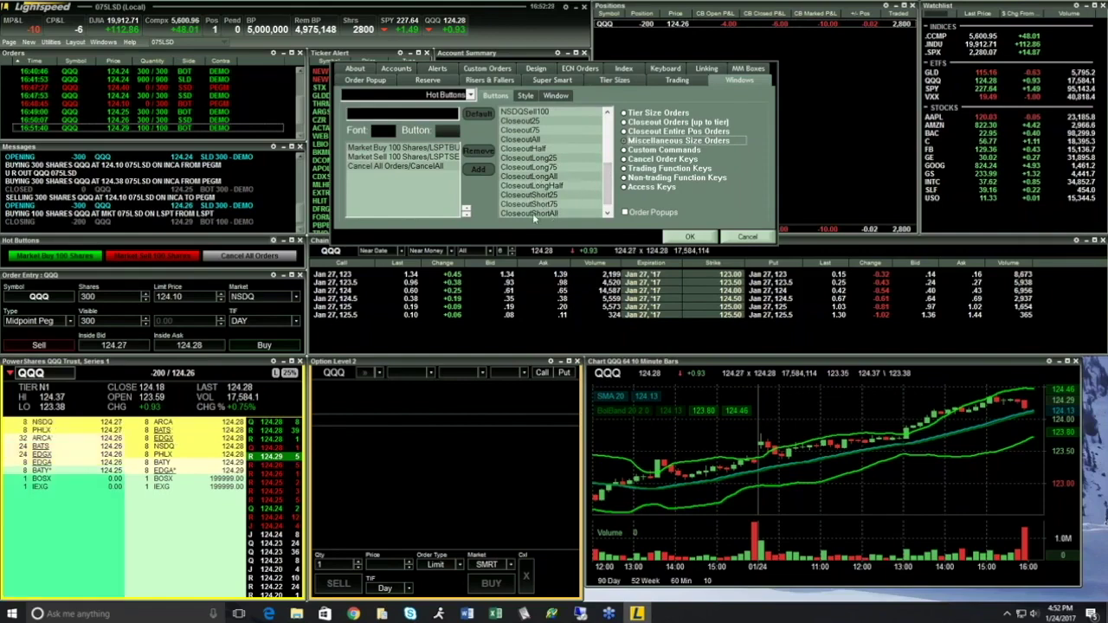
left_click(523, 213)
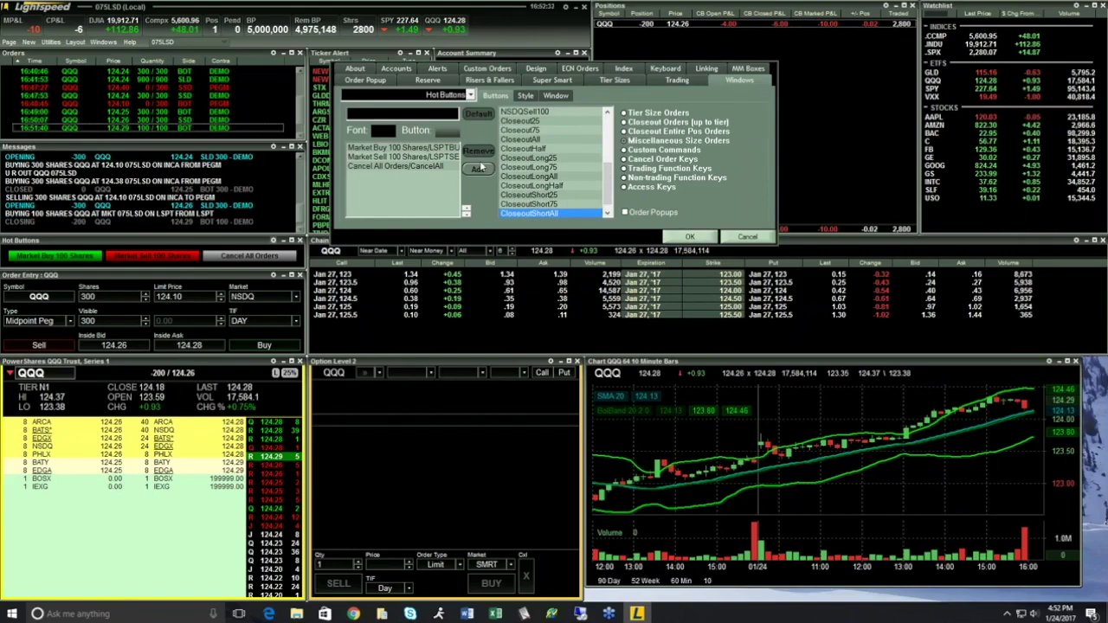
left_click(477, 169)
left_click(690, 236)
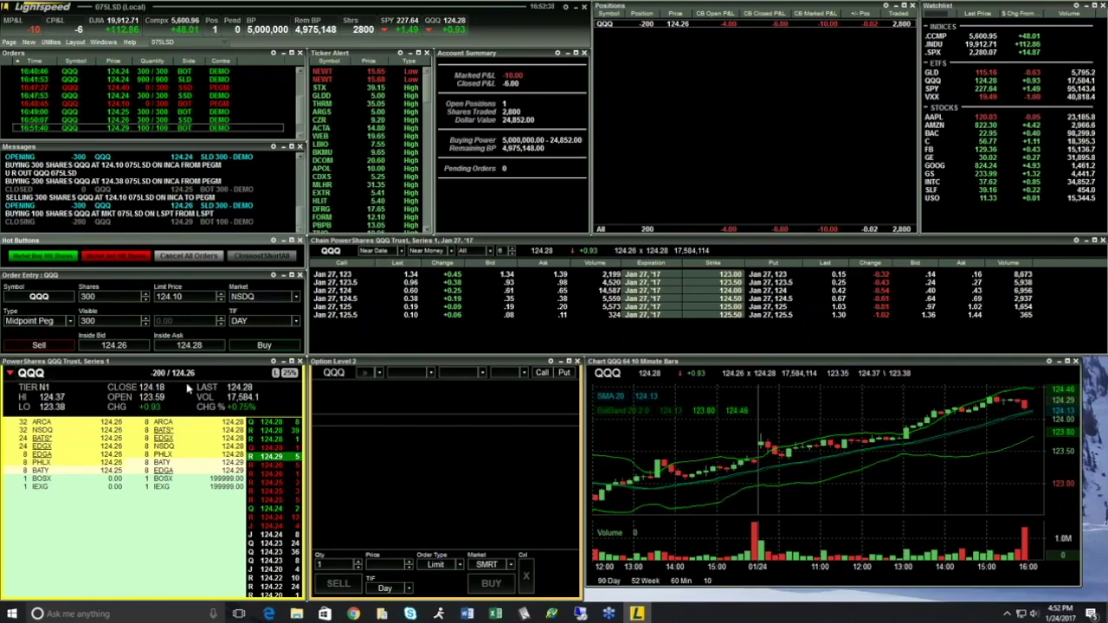
Step: Load STX from the ticker alerts and buy 100 shares at market with the hot button
left_click(326, 90)
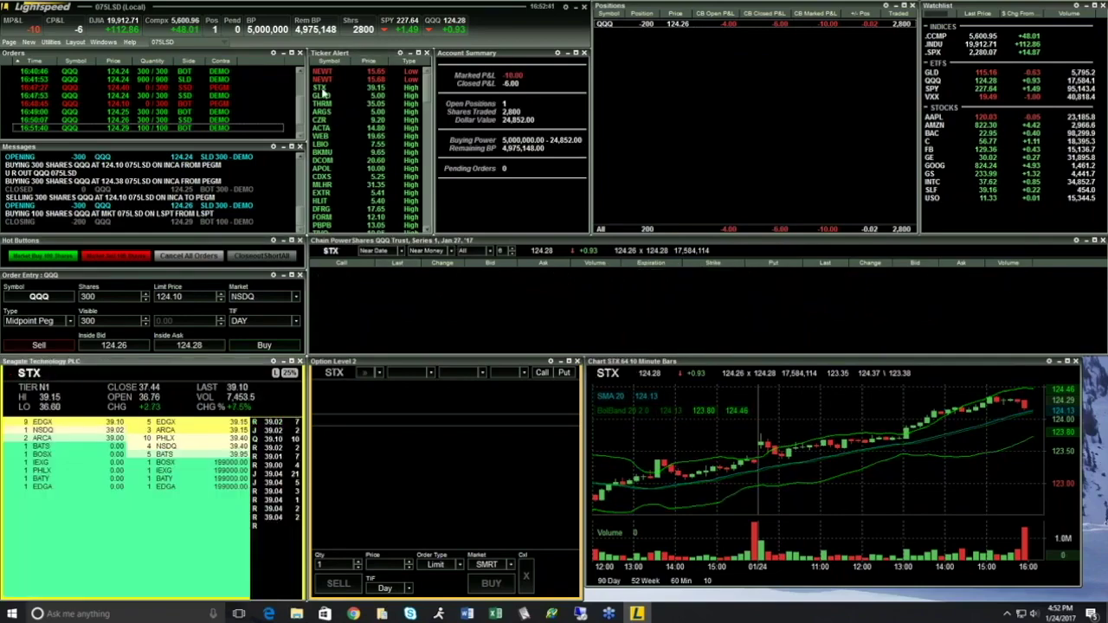
left_click(43, 257)
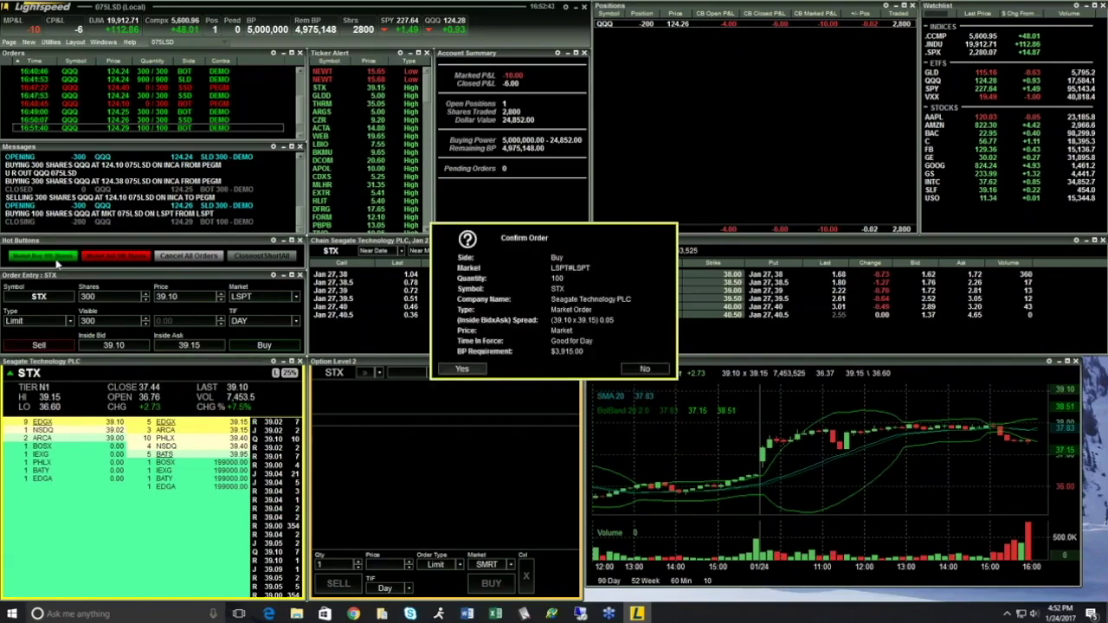
left_click(446, 373)
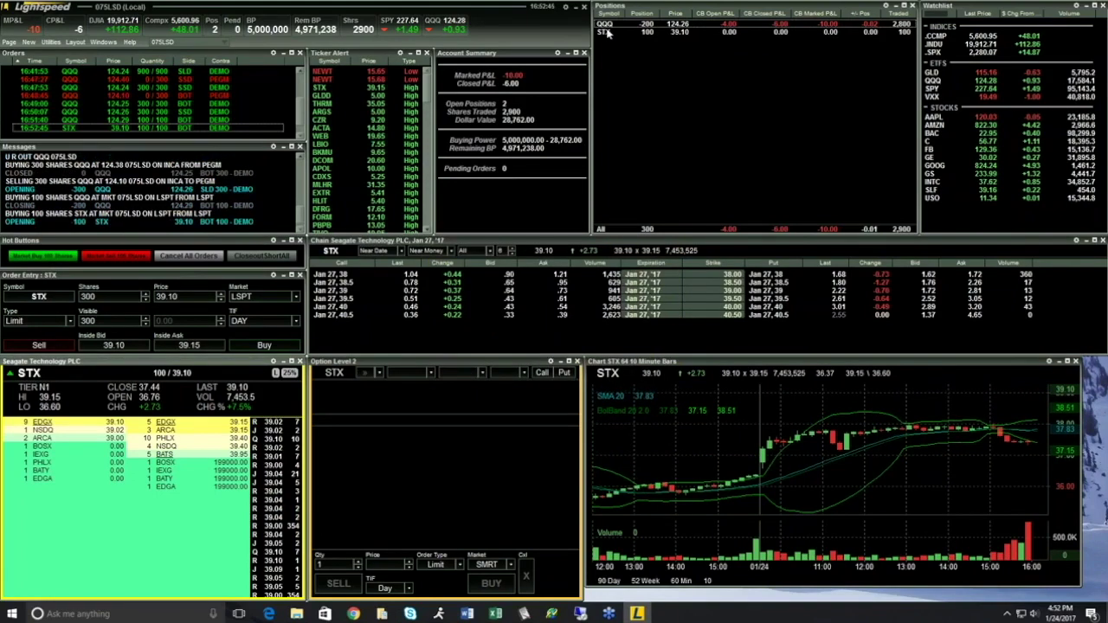
Step: Select the QQQ position and close out its 200 short shares at market with the CloseoutShortAll hot button
left_click(609, 33)
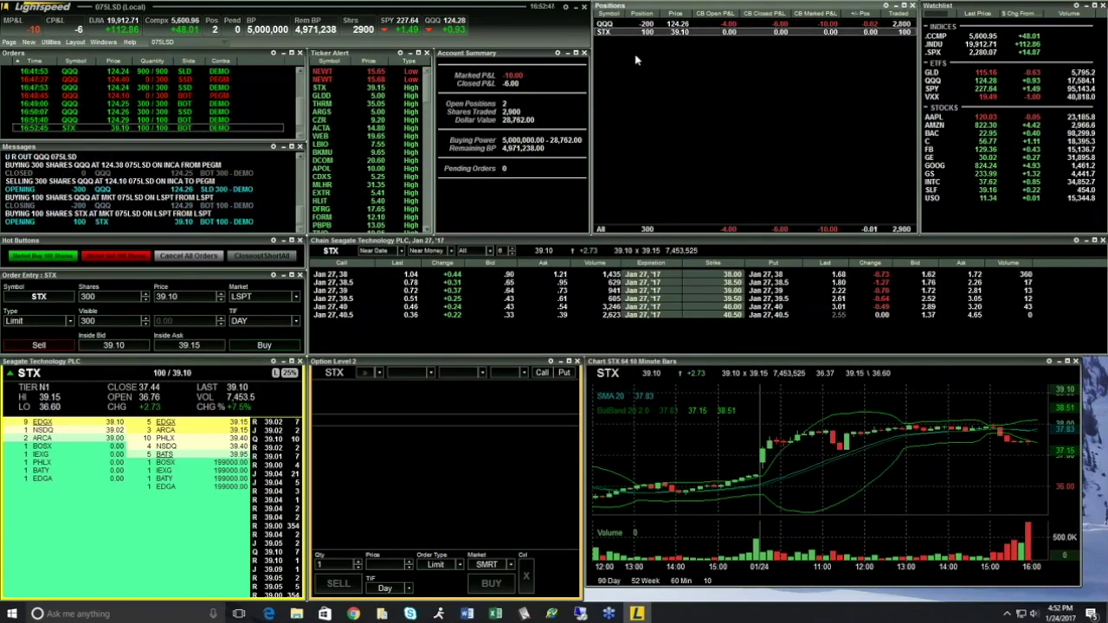
left_click(618, 25)
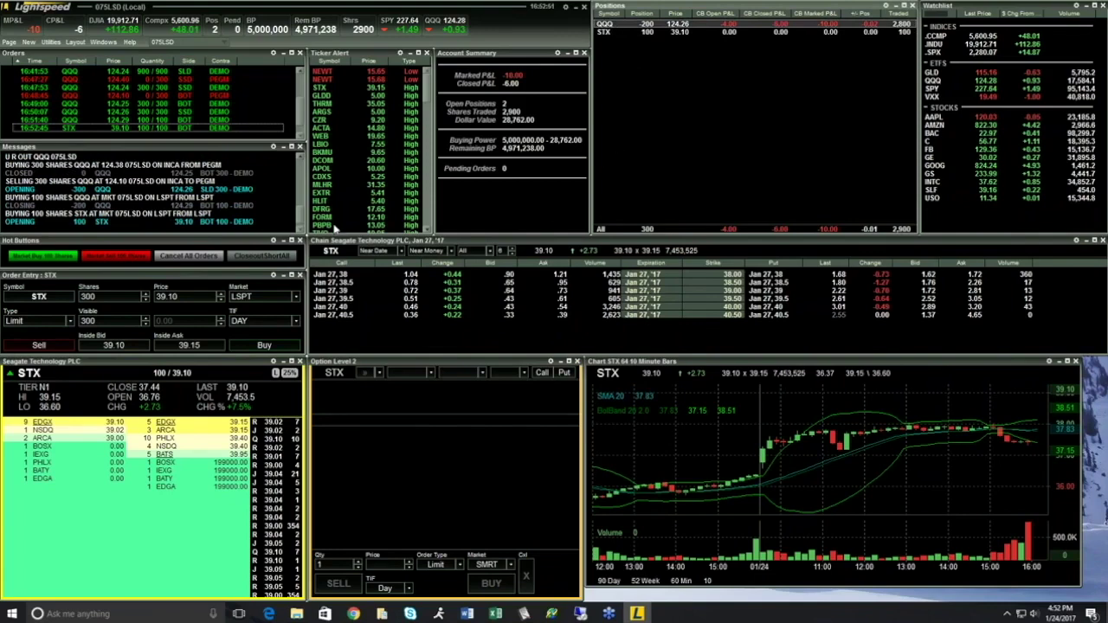
left_click(262, 258)
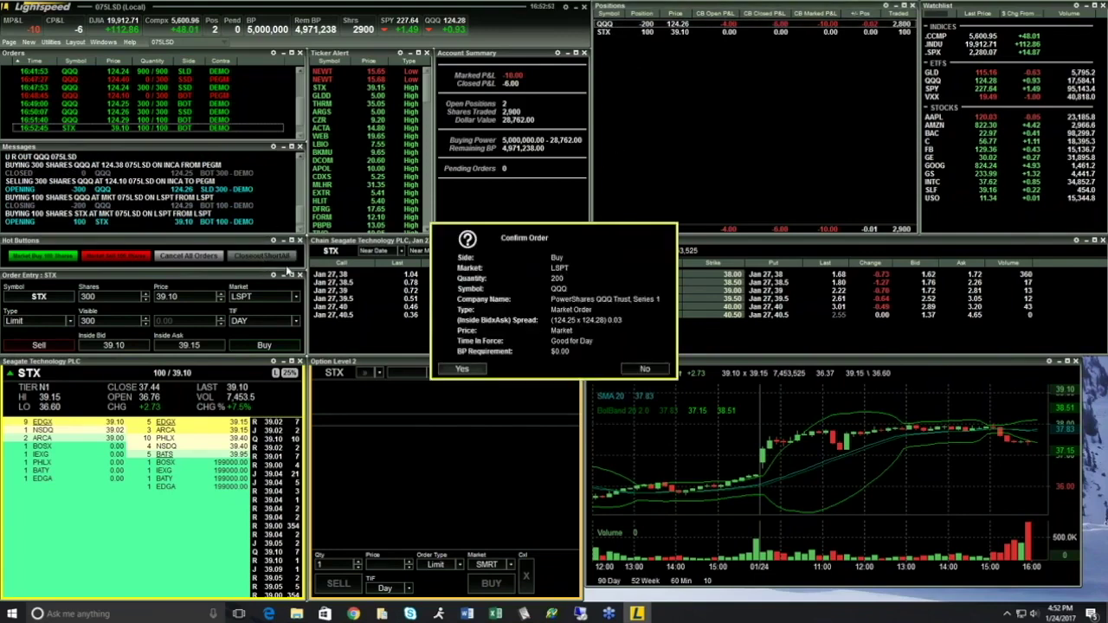
left_click(466, 369)
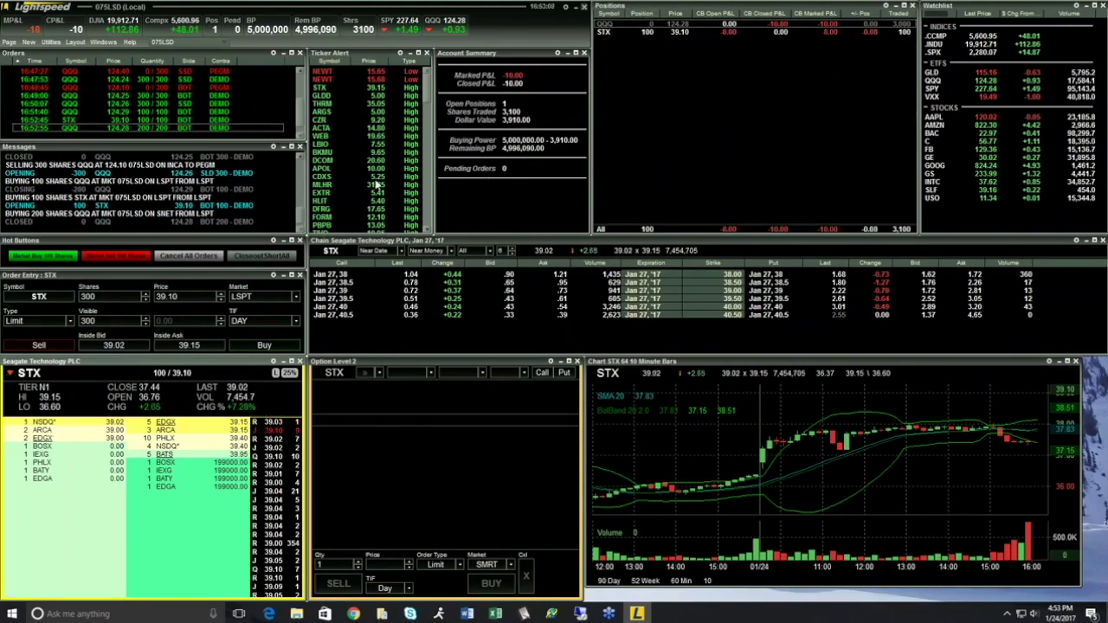
scroll(377, 184, "down", 1)
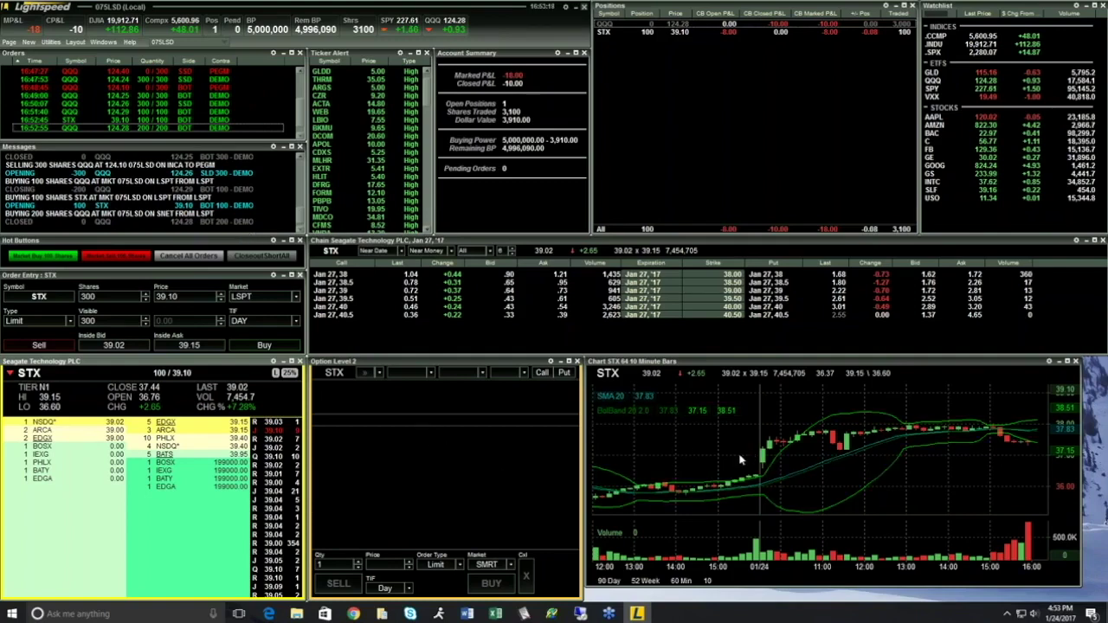
Step: Examine the closeout routing choices for NYSE stocks in the trading settings
left_click(273, 275)
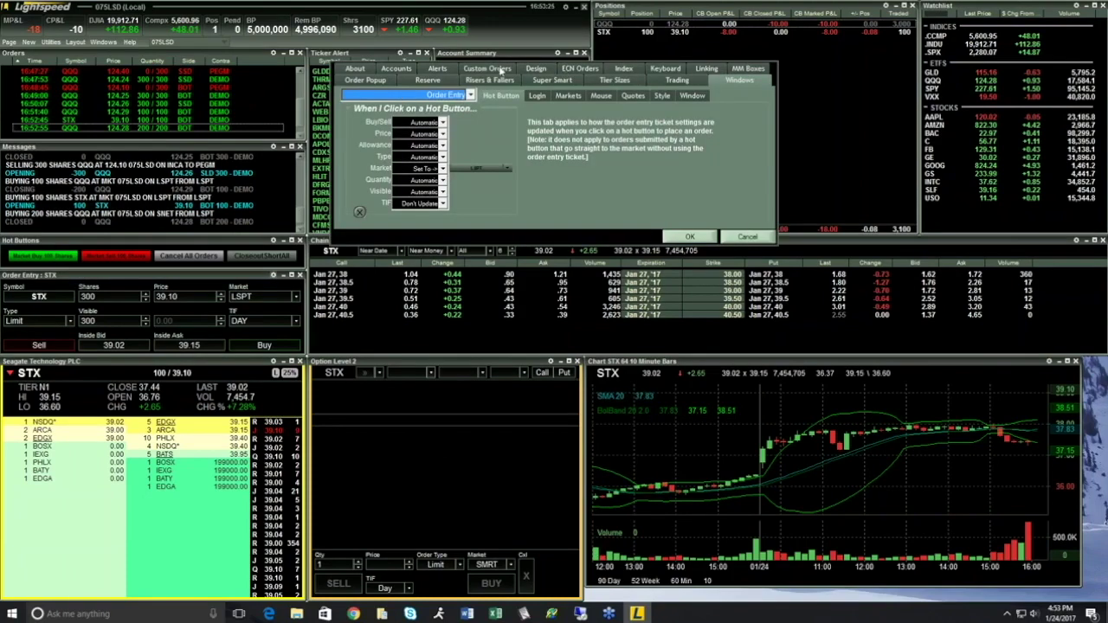
left_click(378, 78)
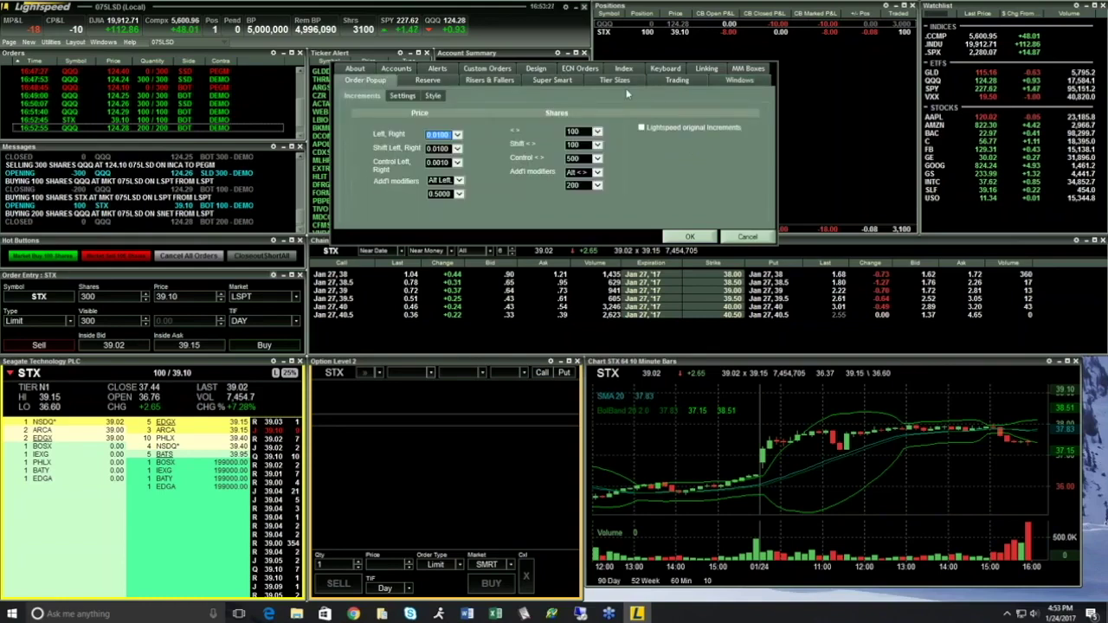
left_click(678, 80)
left_click(361, 95)
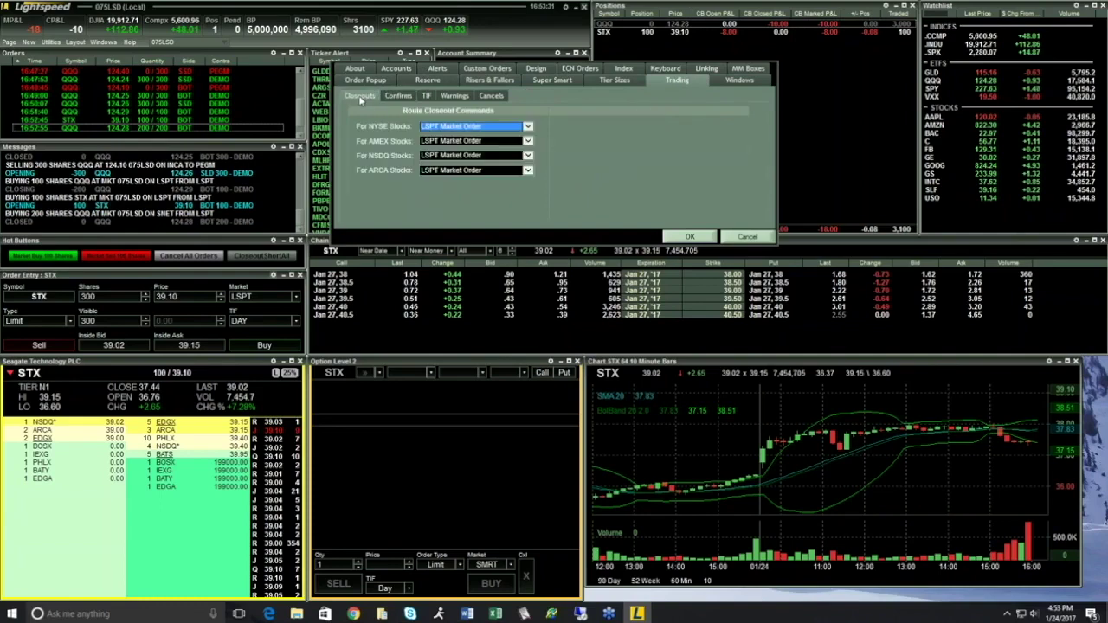
left_click(527, 127)
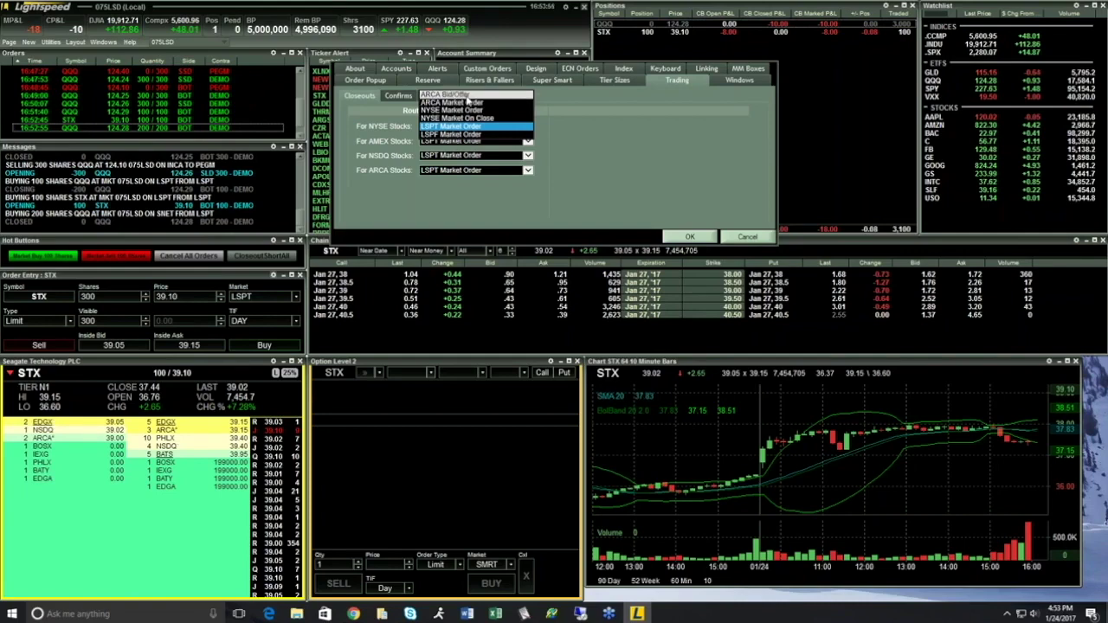
left_click(580, 141)
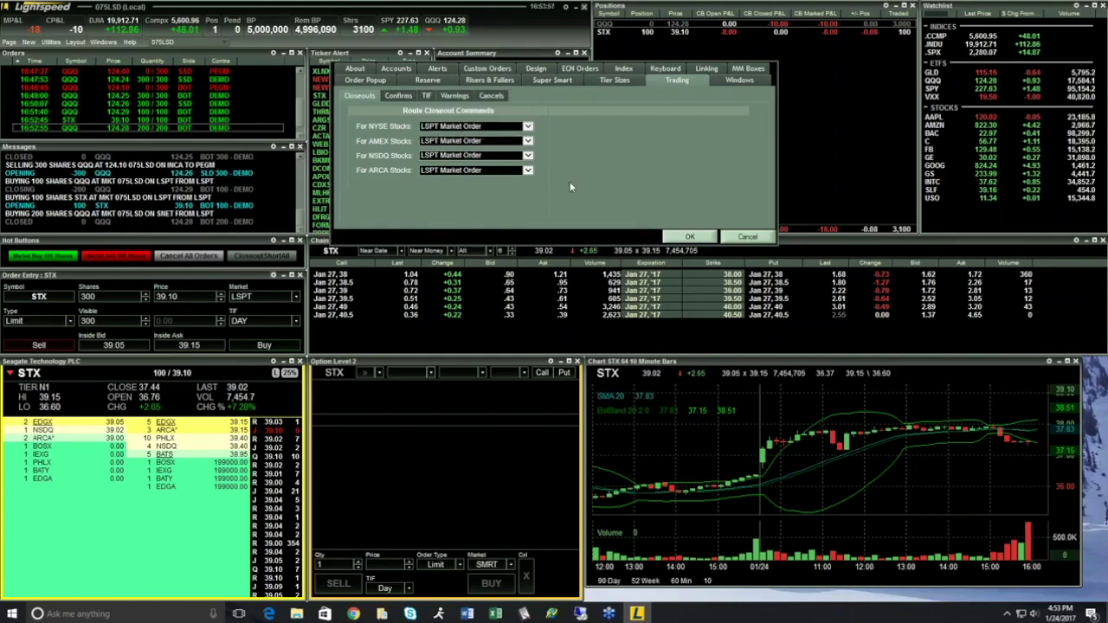
left_click(685, 237)
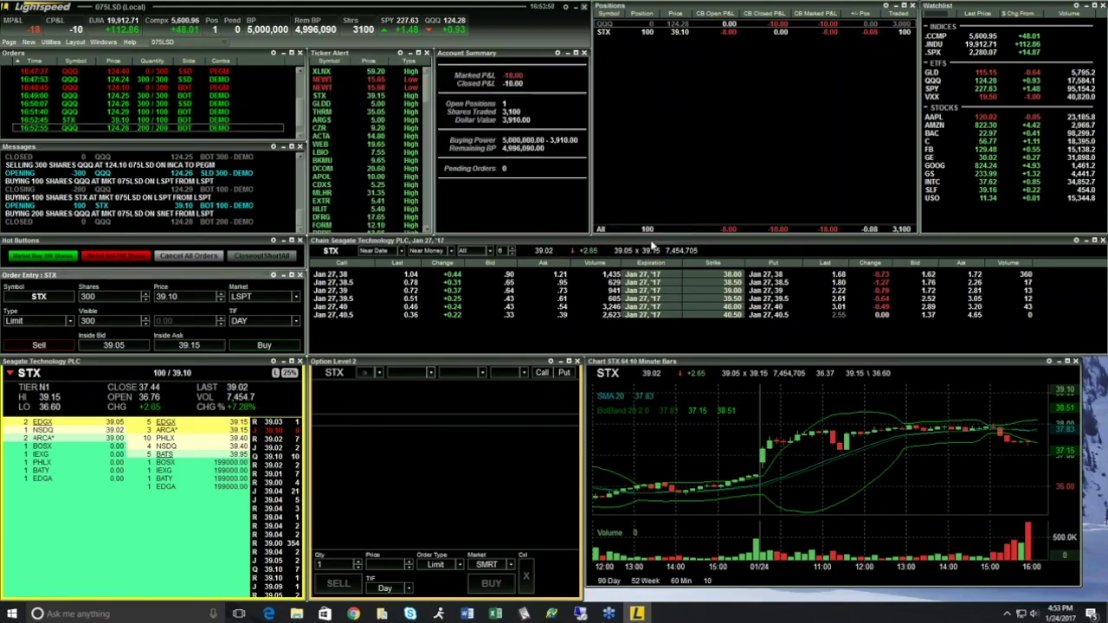
Step: Create a new custom order command of type Custom named CUSTOM, after checking the hot buttons' Custom Commands category
left_click(273, 240)
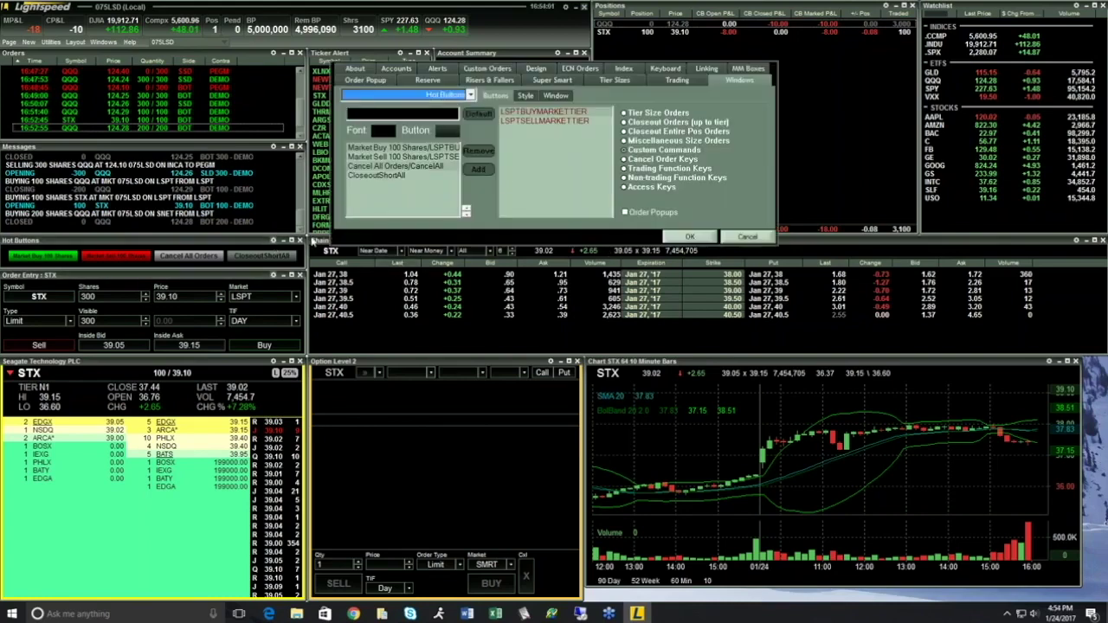
left_click(624, 169)
left_click(624, 150)
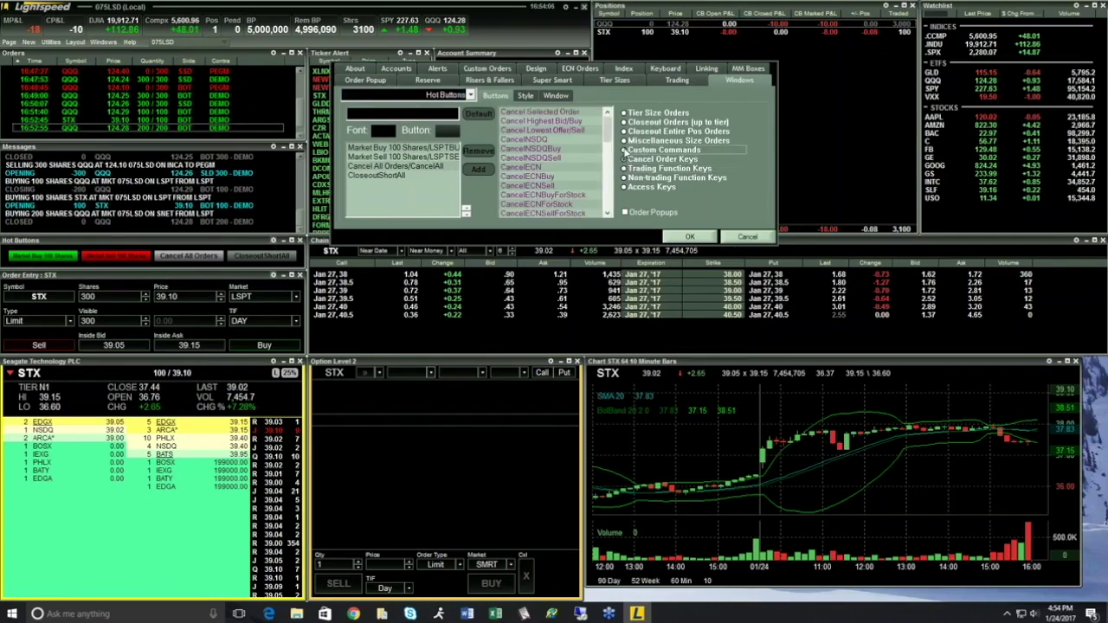
left_click(487, 69)
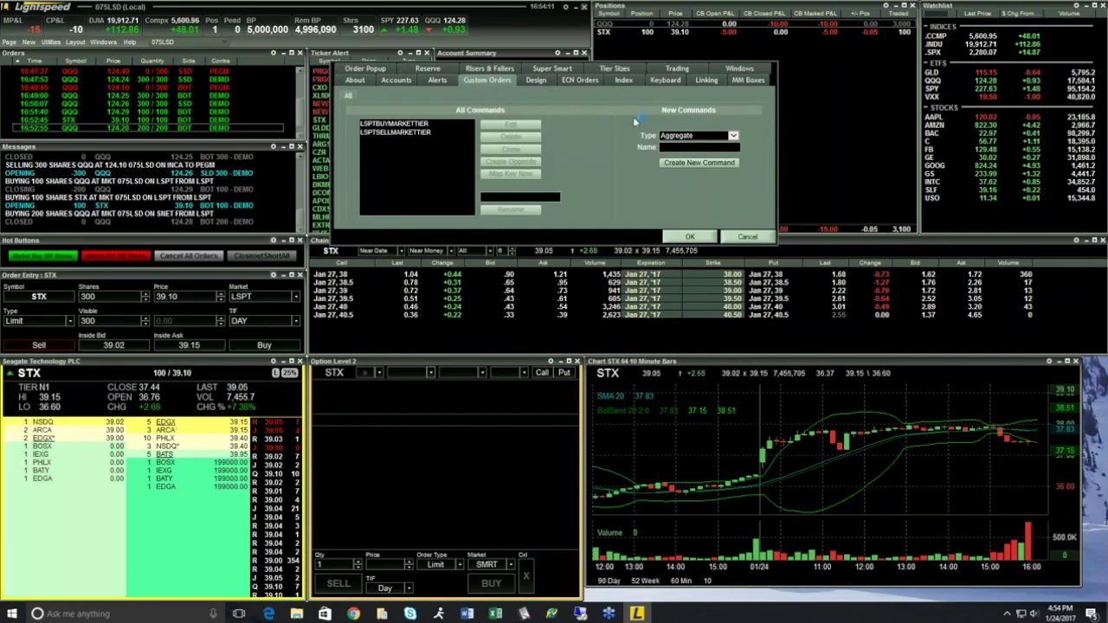
left_click(672, 135)
left_click(673, 143)
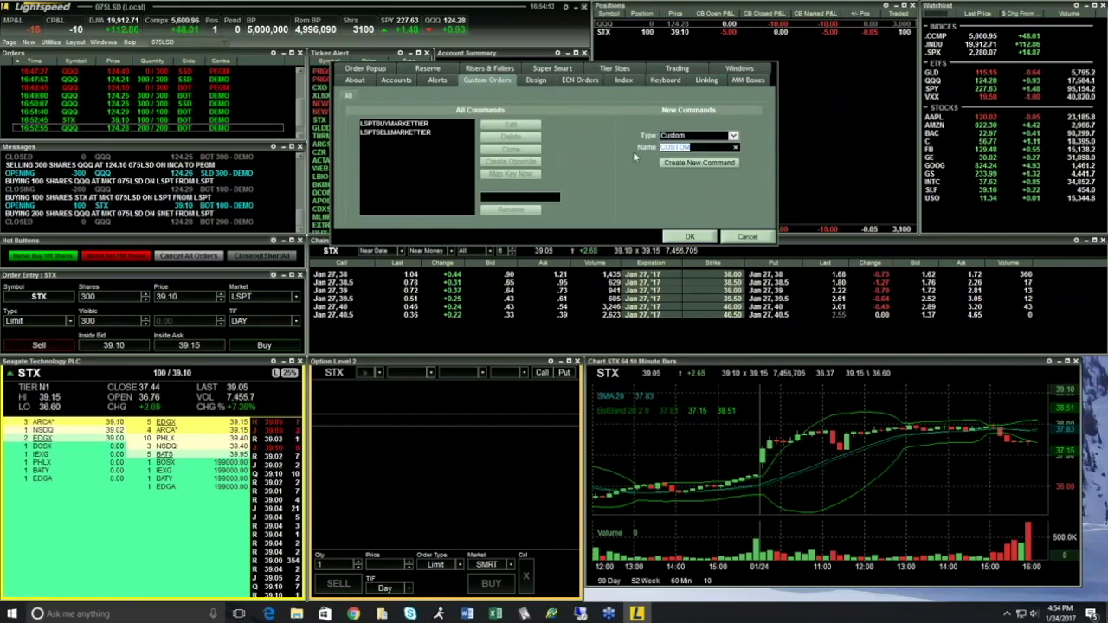
left_click(667, 163)
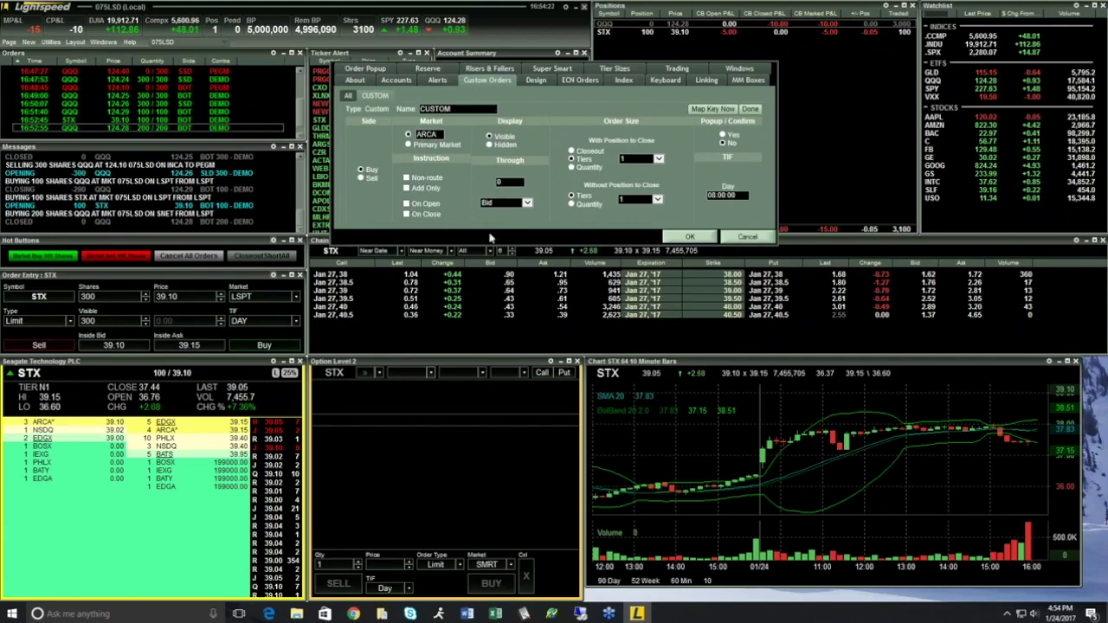
Step: Set the custom order's price reference to Market and its size to a quantity of 500, both with and without a position to close
left_click(507, 202)
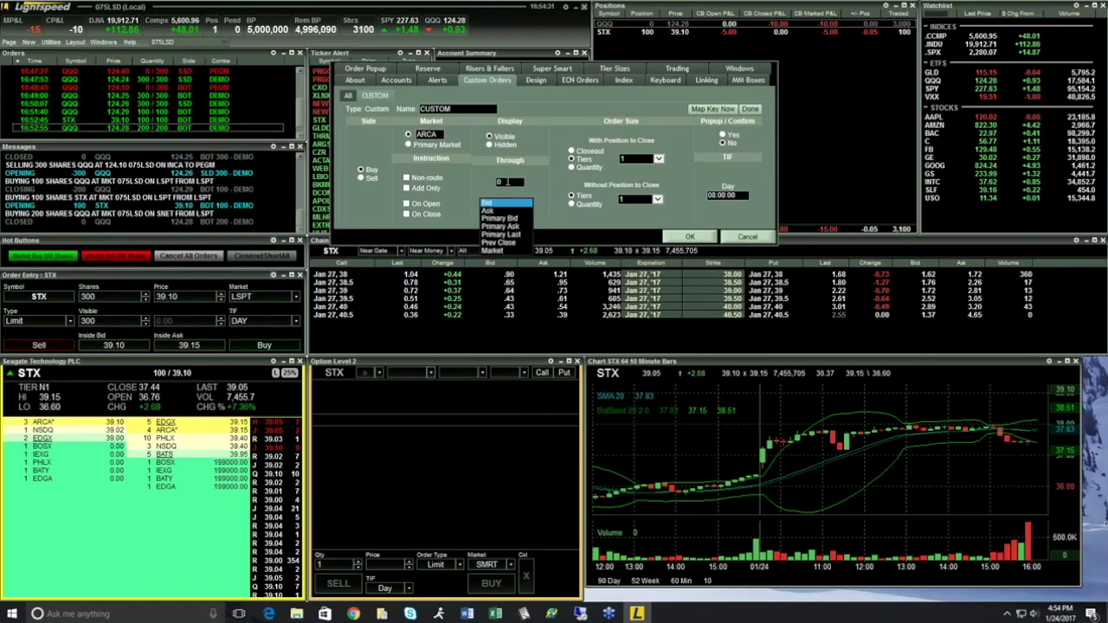
left_click(945, 48)
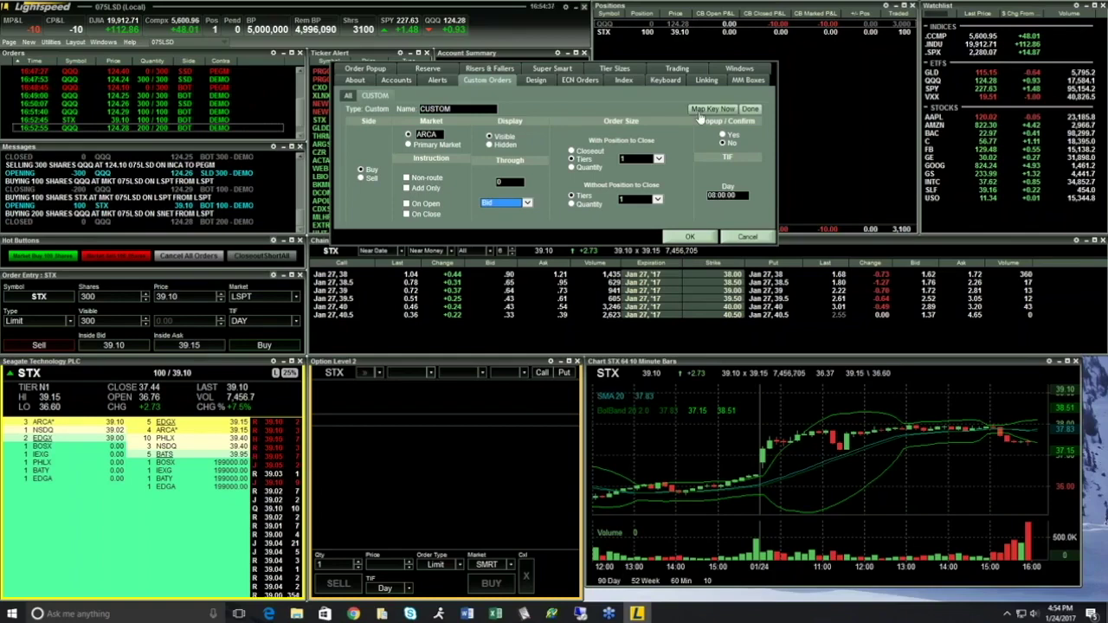
left_click(527, 204)
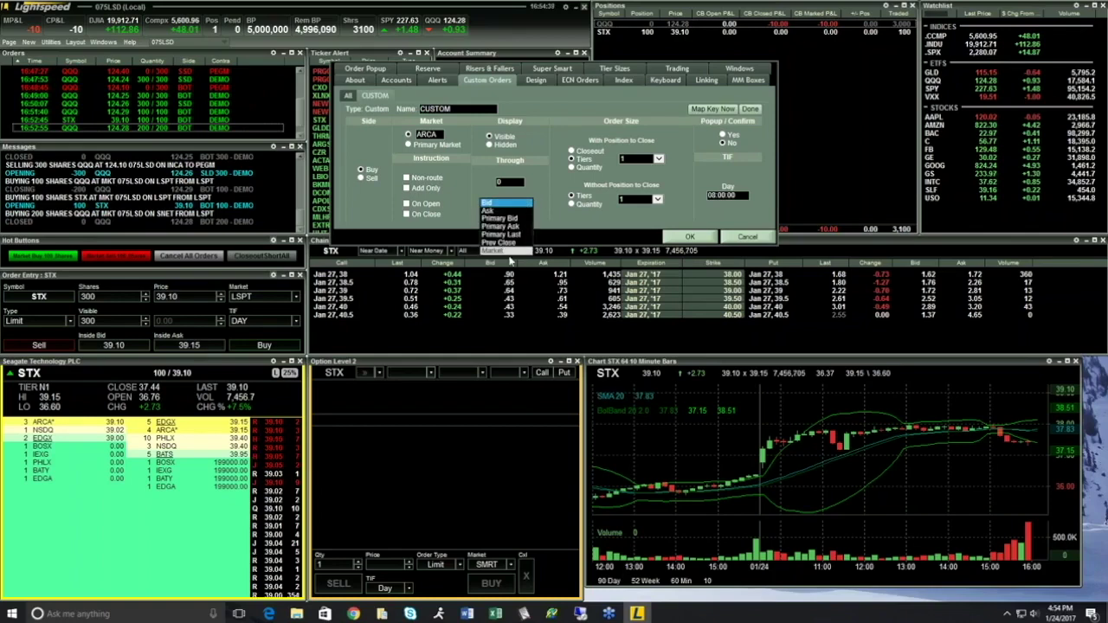
left_click(485, 234)
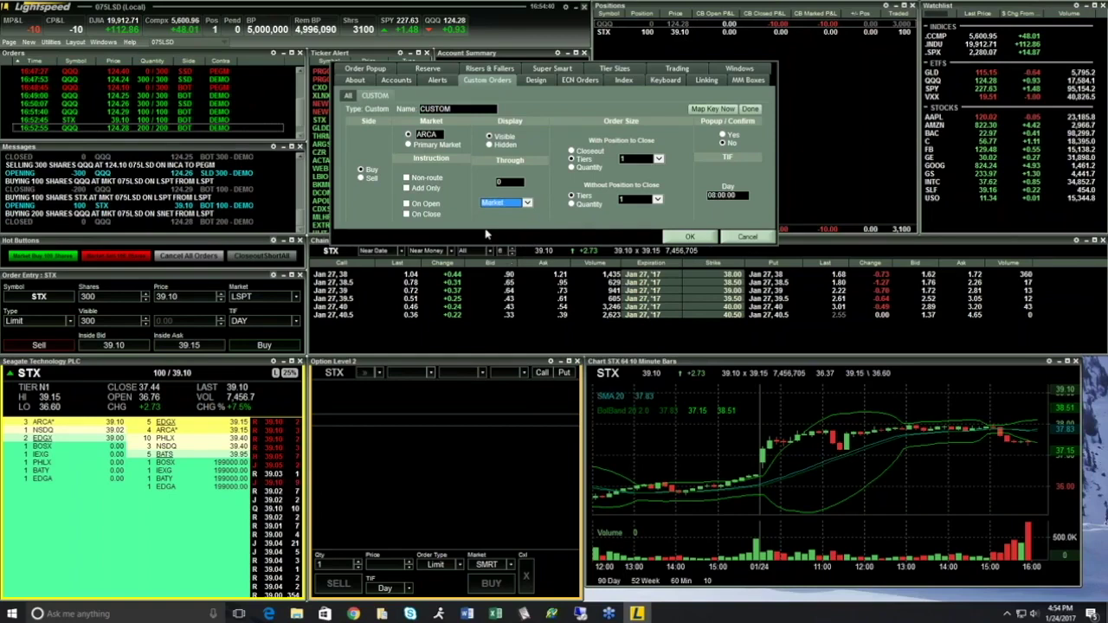
left_click(572, 168)
left_click(571, 168)
left_click(571, 204)
Step: Rename the custom order BUY 500 MKT and save it
double_click(472, 109)
type("BUY 500 MKT")
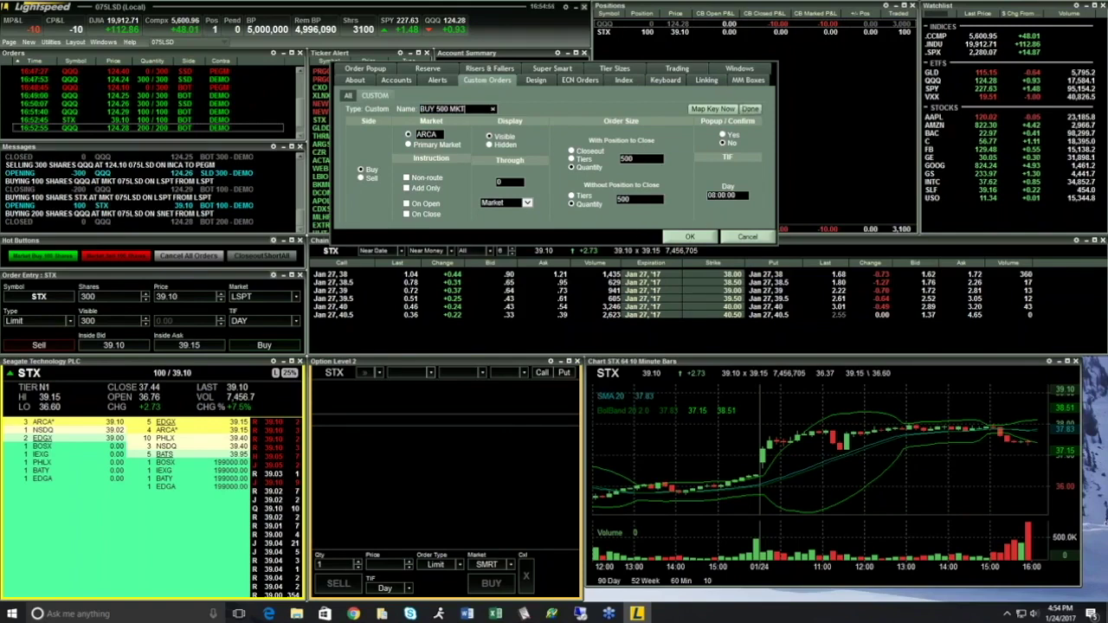
left_click(750, 109)
left_click(690, 238)
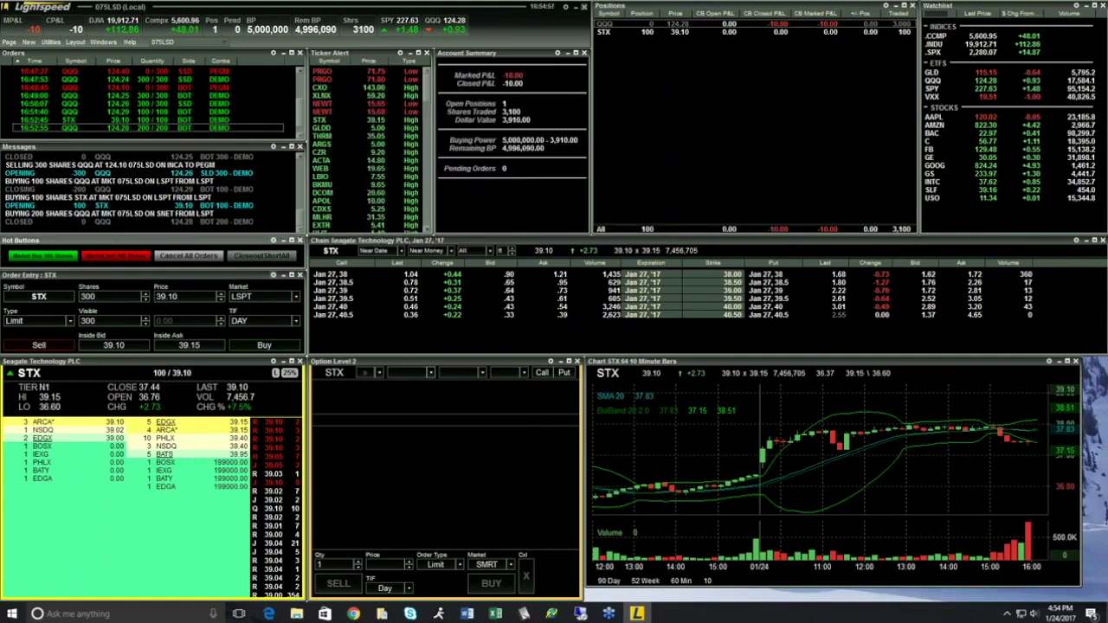
Step: Add the BUY 500 MKT command to the hot buttons and use it to buy 500 shares of STX at market
left_click(273, 241)
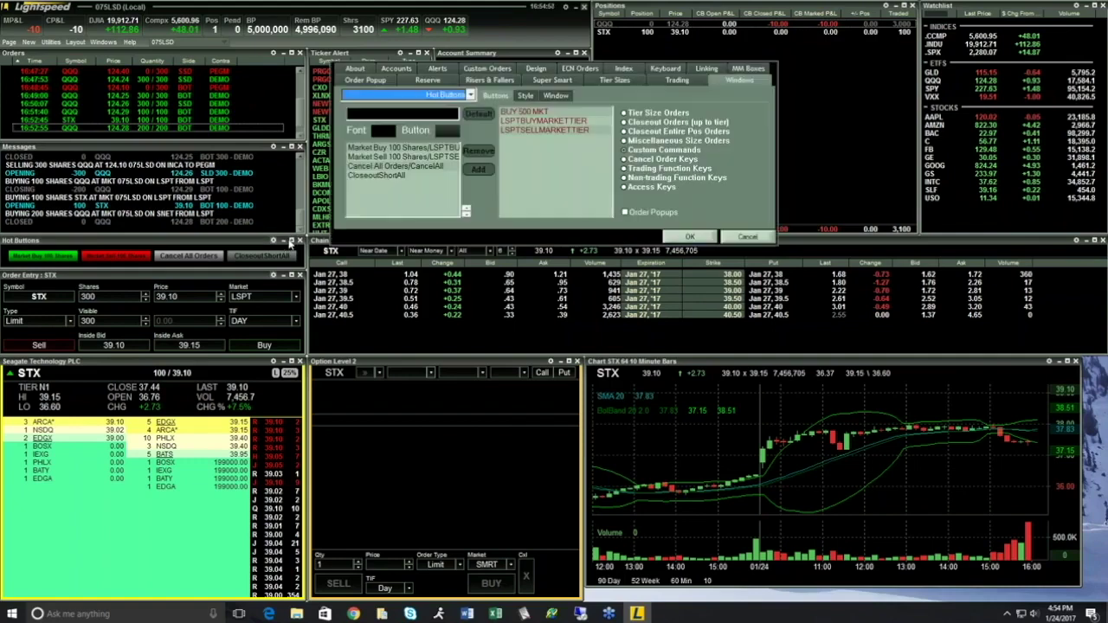
left_click(541, 111)
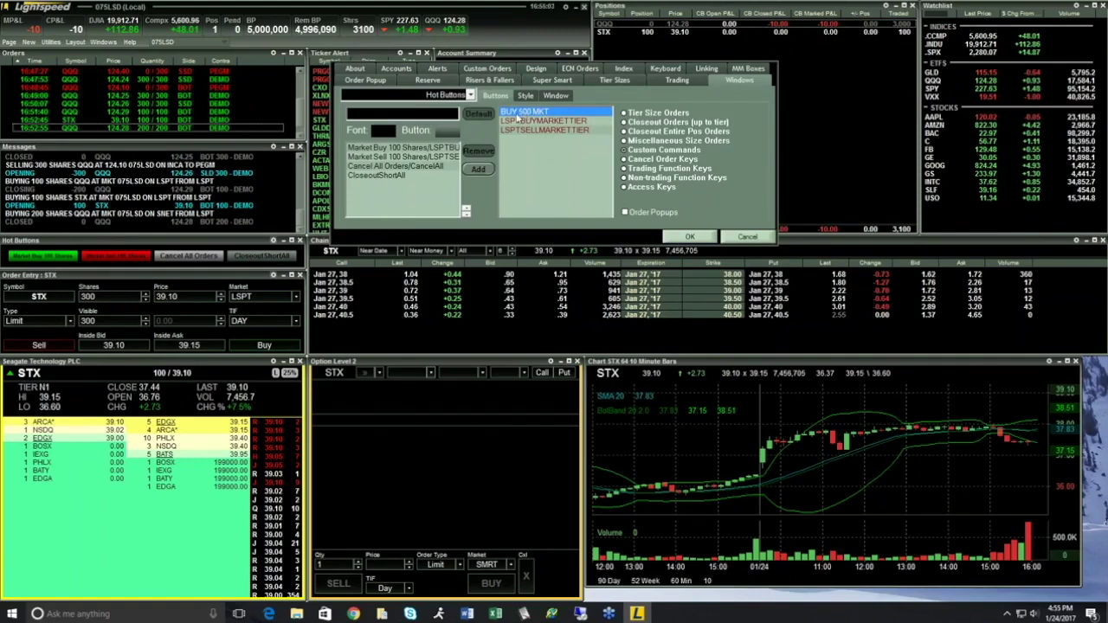
left_click(479, 170)
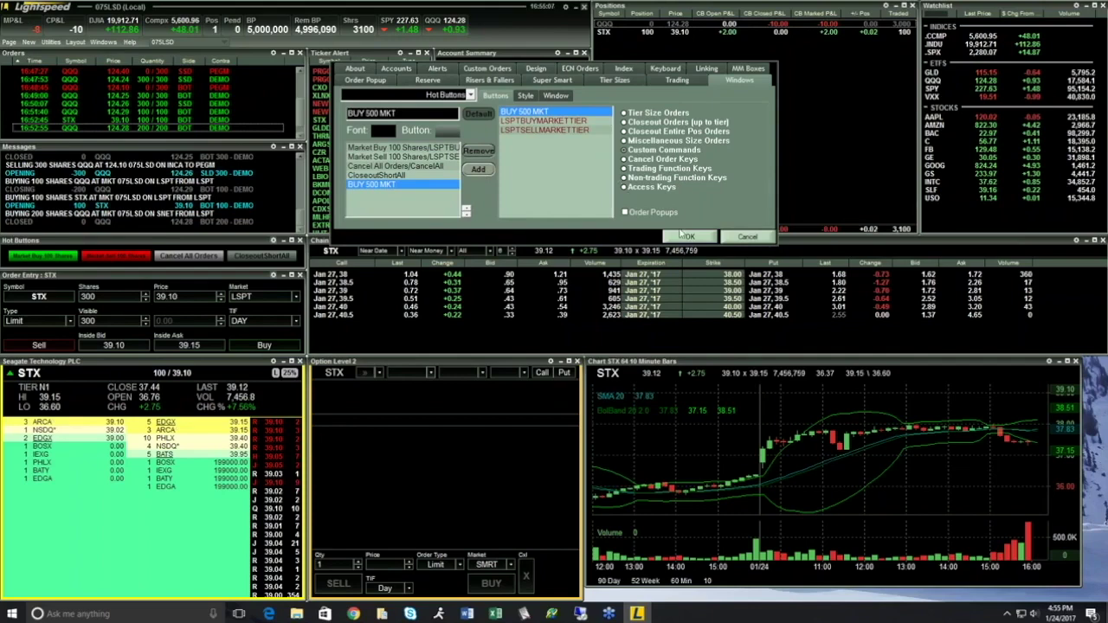
left_click(690, 238)
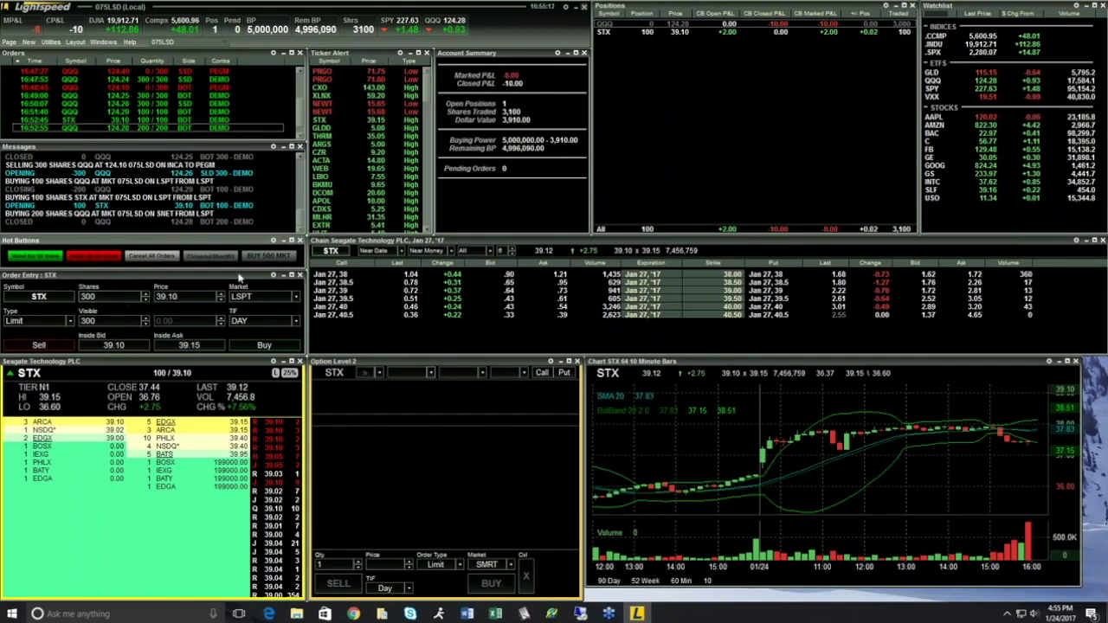
left_click(262, 257)
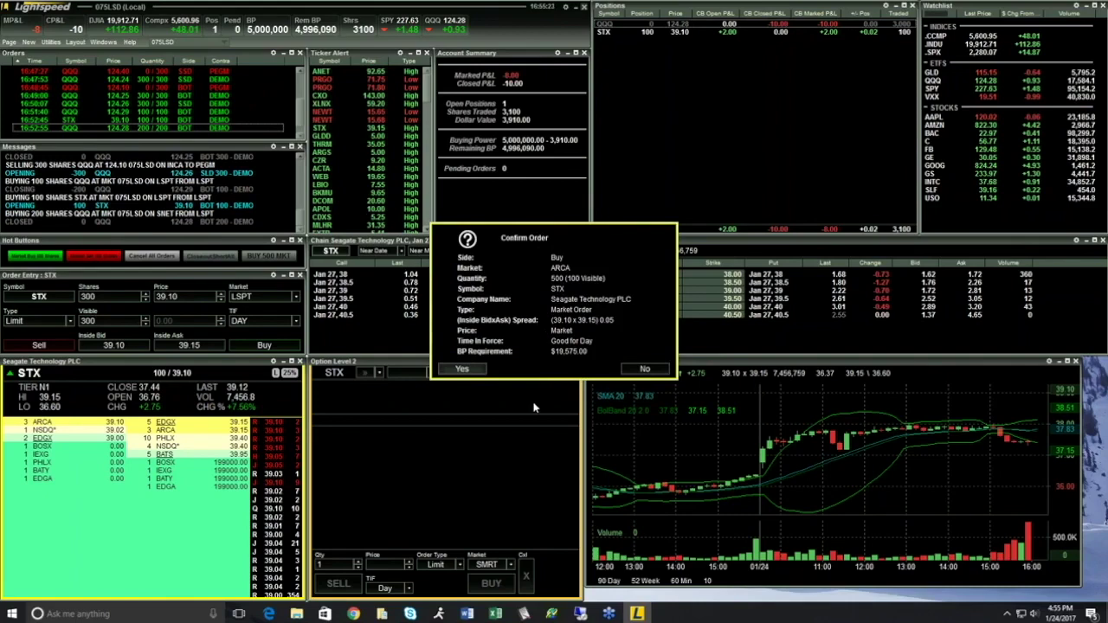
left_click(472, 370)
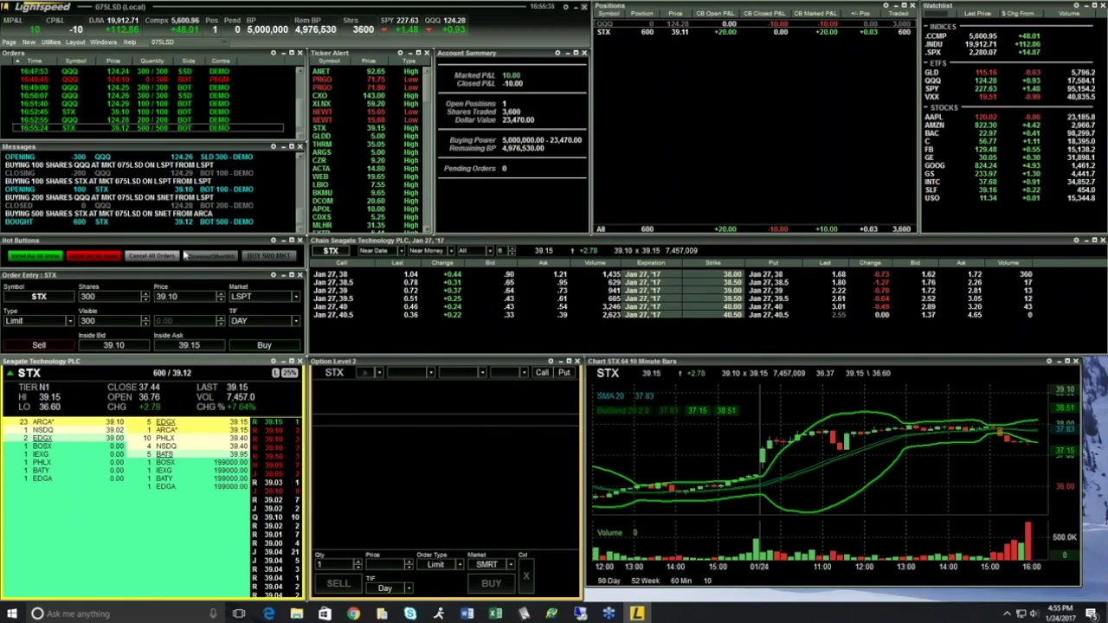
Step: Map the BUY 500 MKT custom command to the first 1 key entry in the keyboard settings and save the mapping
left_click(273, 241)
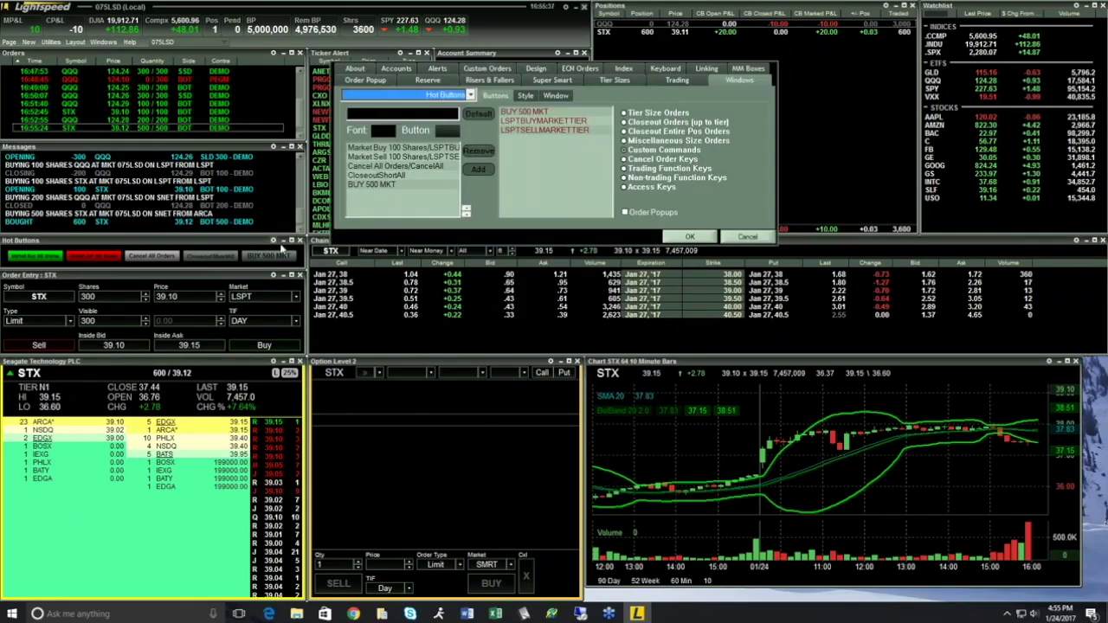
left_click(665, 69)
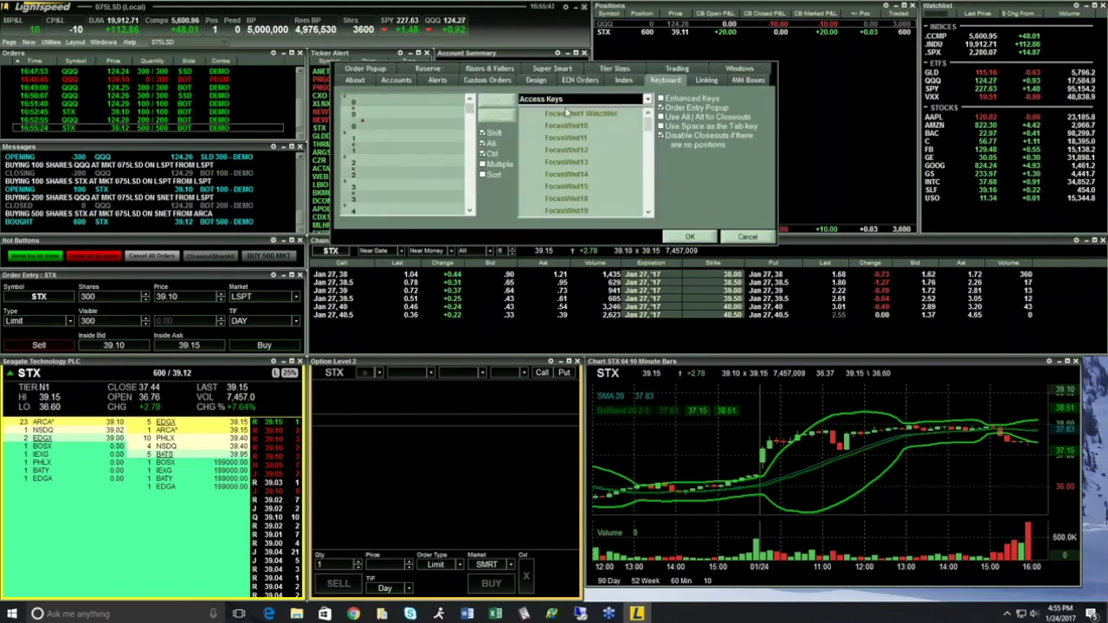
left_click(574, 102)
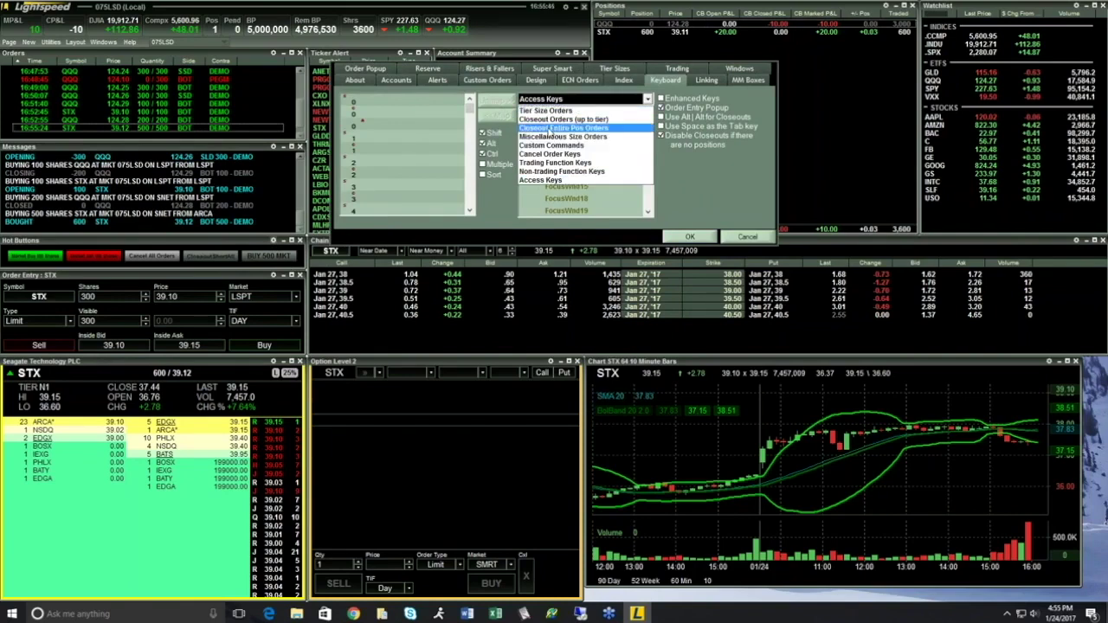
left_click(567, 120)
left_click(582, 99)
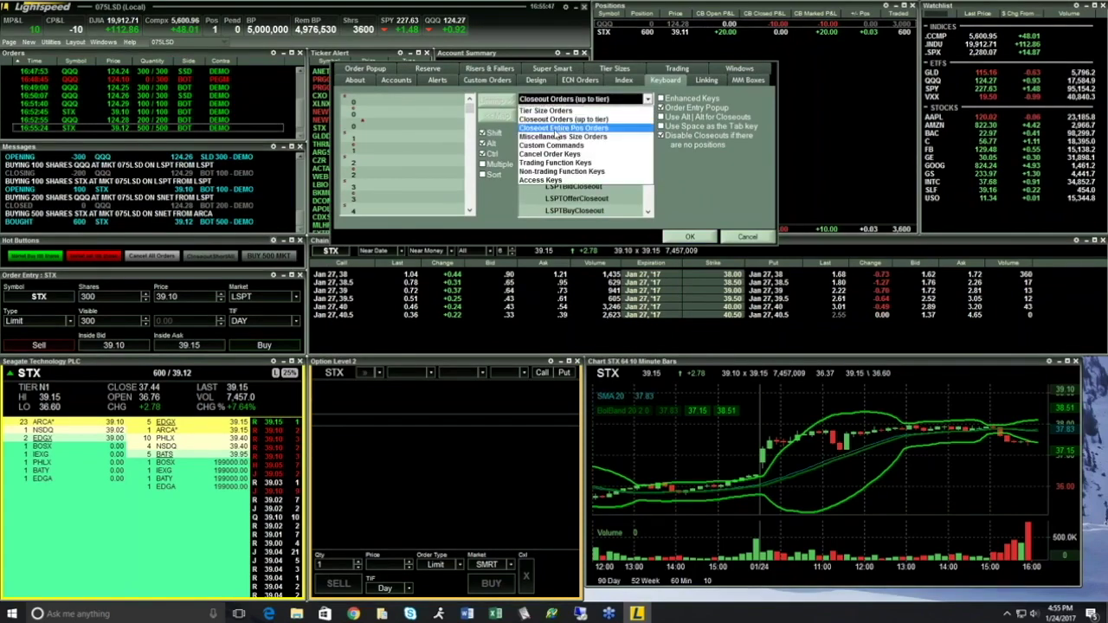
left_click(549, 140)
left_click(564, 114)
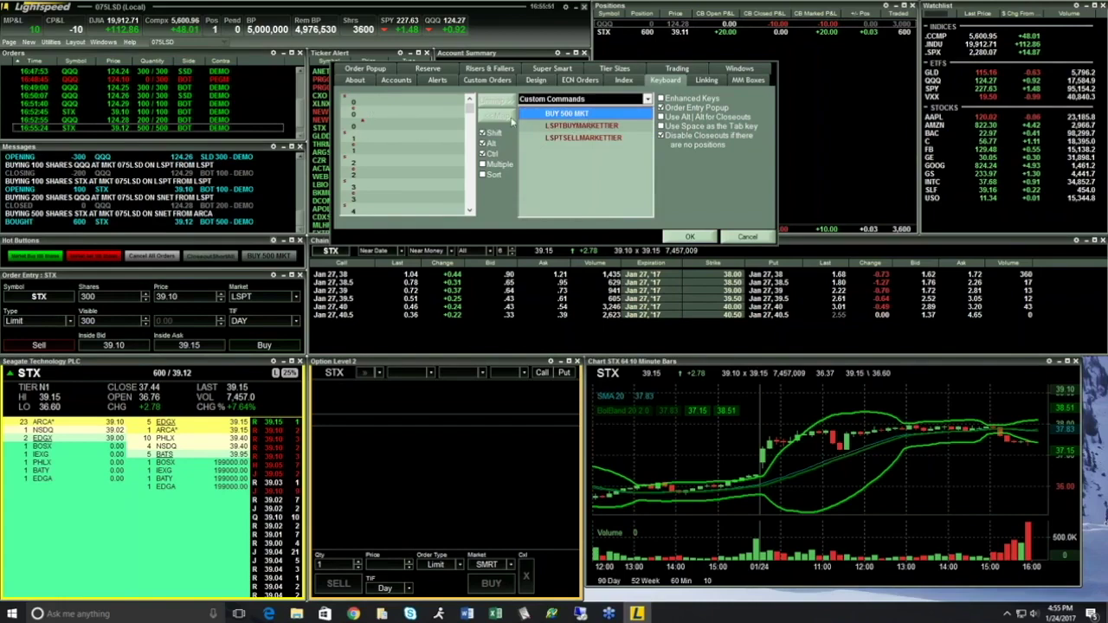
left_click(404, 137)
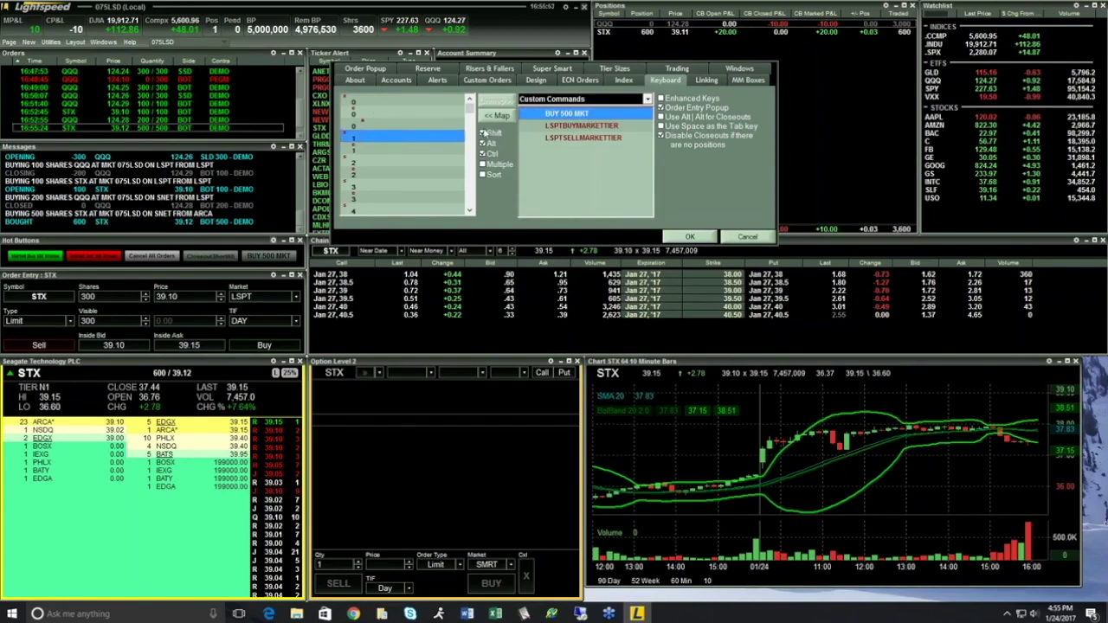
left_click(496, 118)
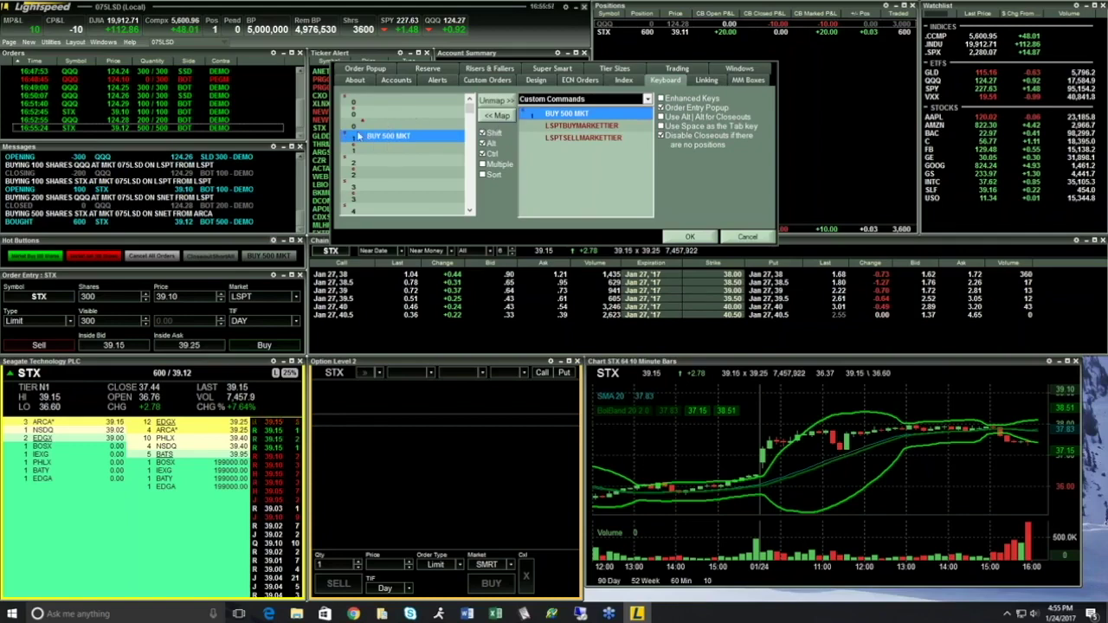
left_click(690, 235)
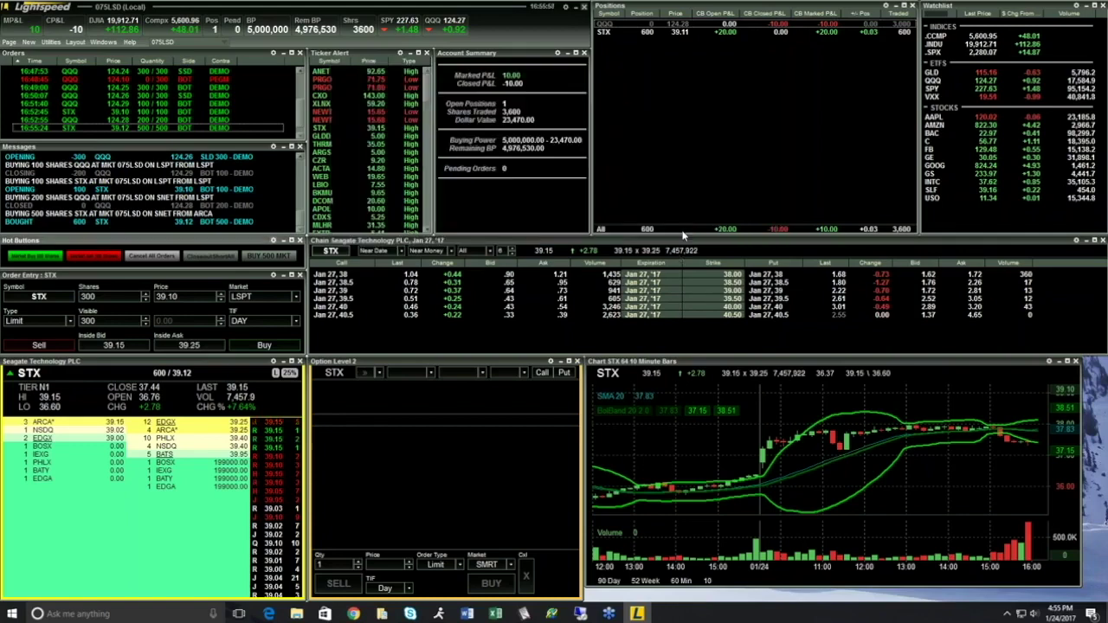
Step: Set the STX order entry to 100 shares and trigger BUY 500 MKT from the keyboard, declining the order confirmation
double_click(145, 298)
double_click(96, 296)
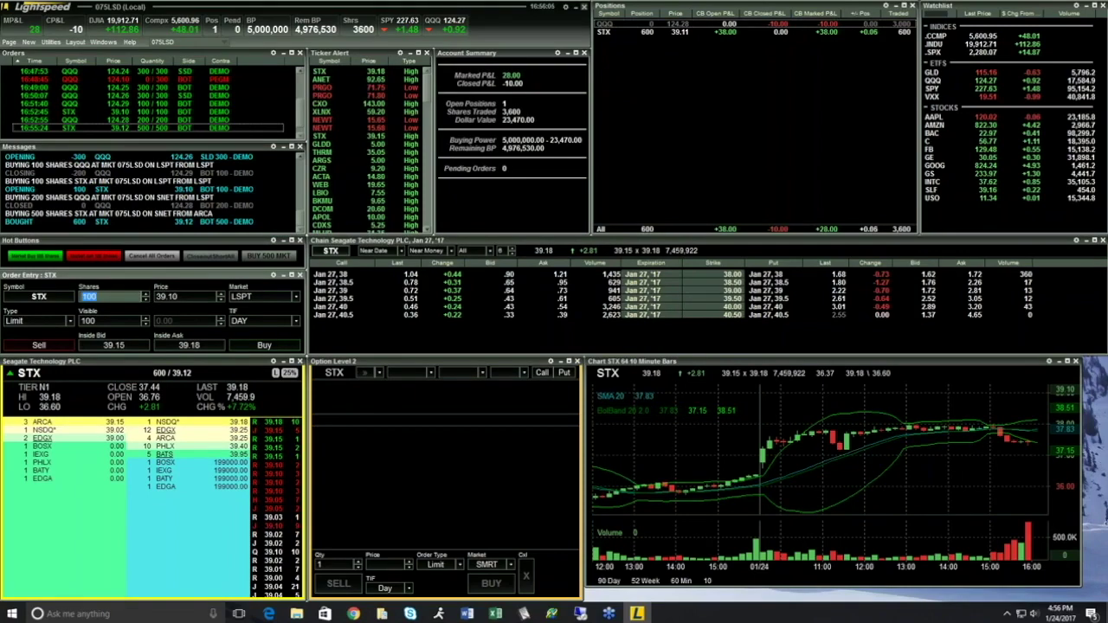
key("shift+b")
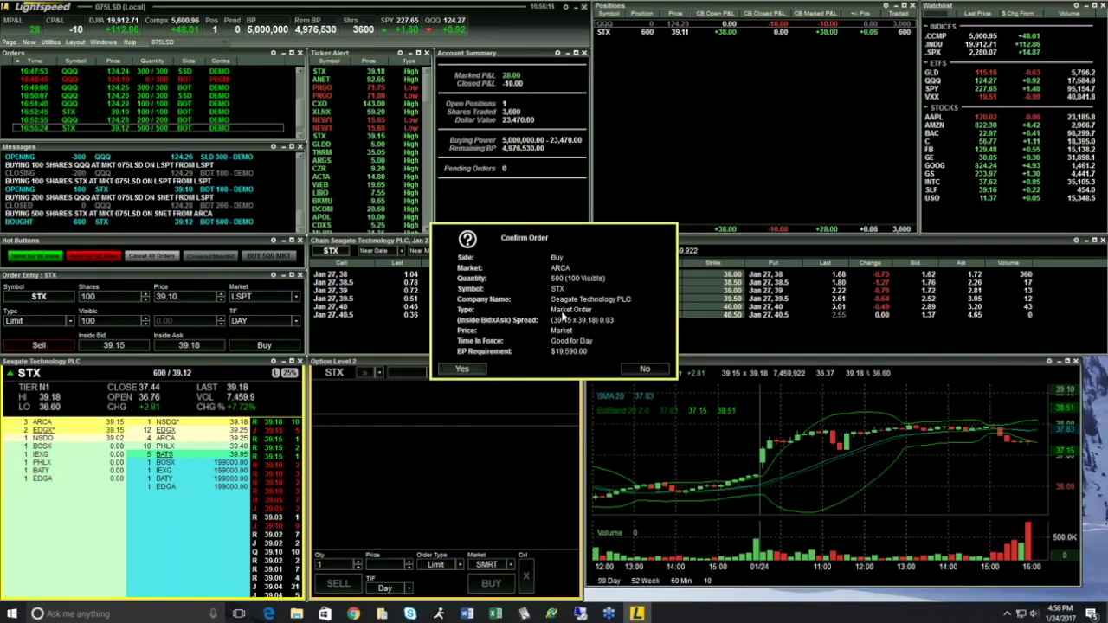
left_click(643, 371)
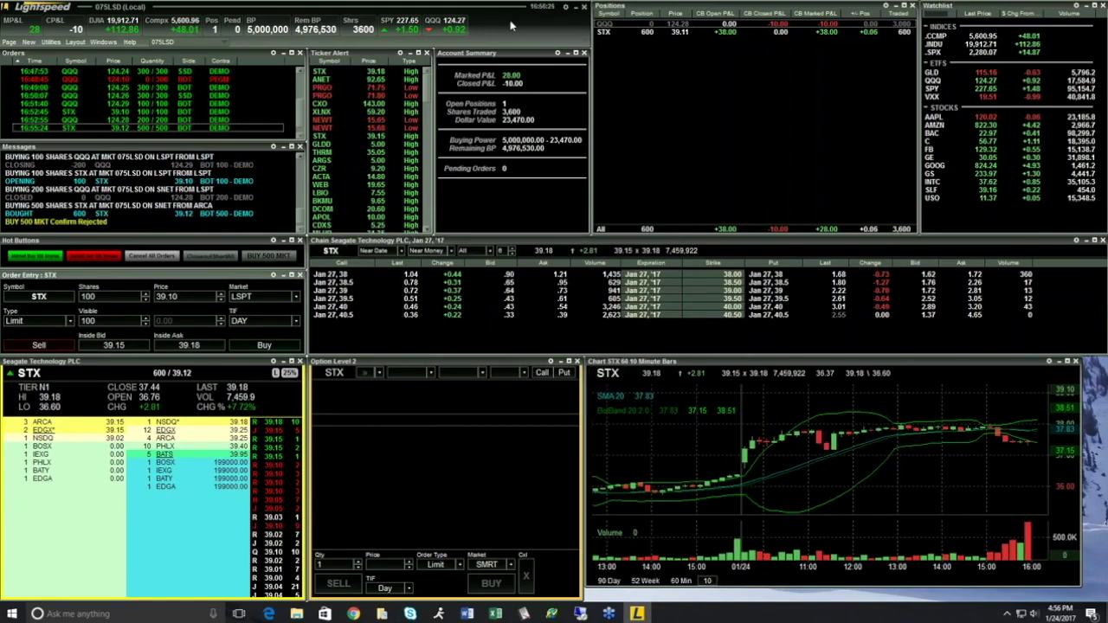
Step: Load the saved layout file from the Desktop folder
left_click(75, 42)
mouse_move(80, 63)
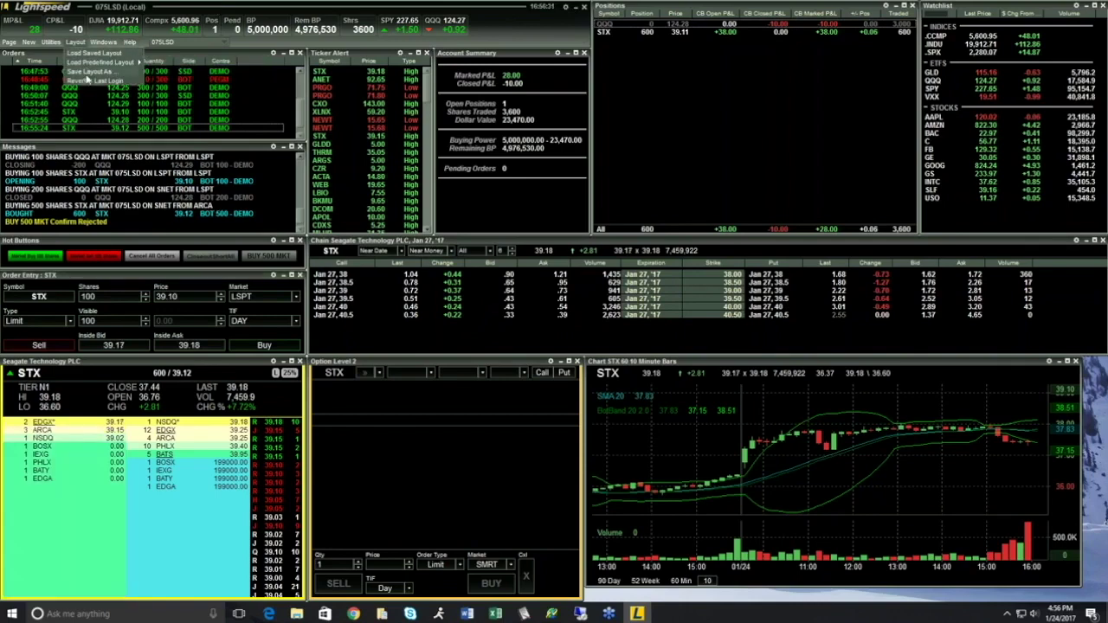
left_click(98, 54)
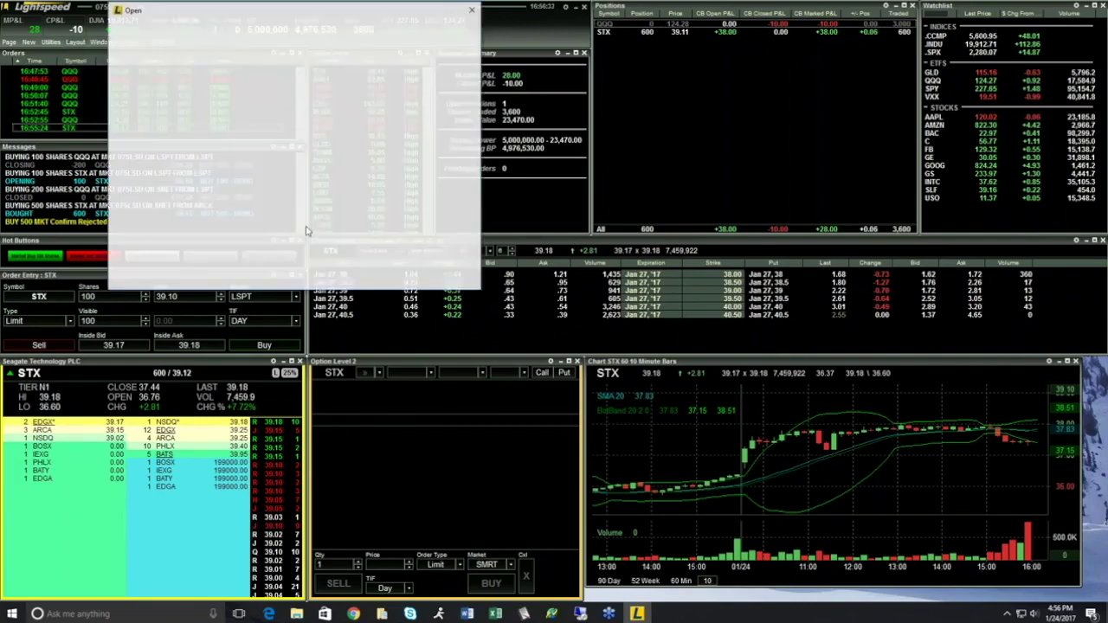
left_click(149, 81)
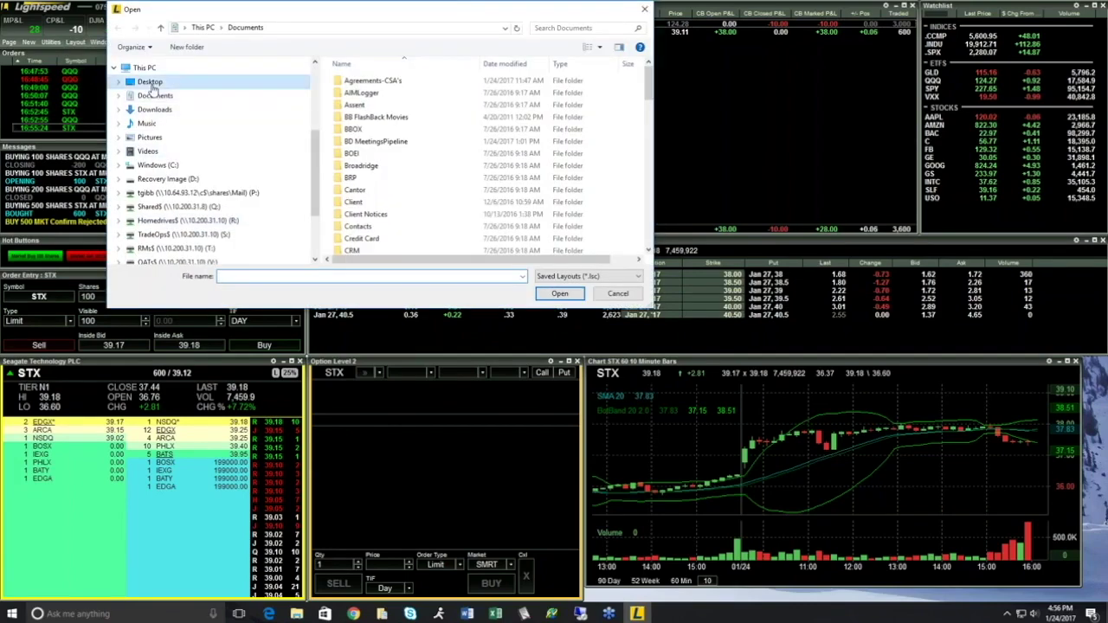
double_click(374, 79)
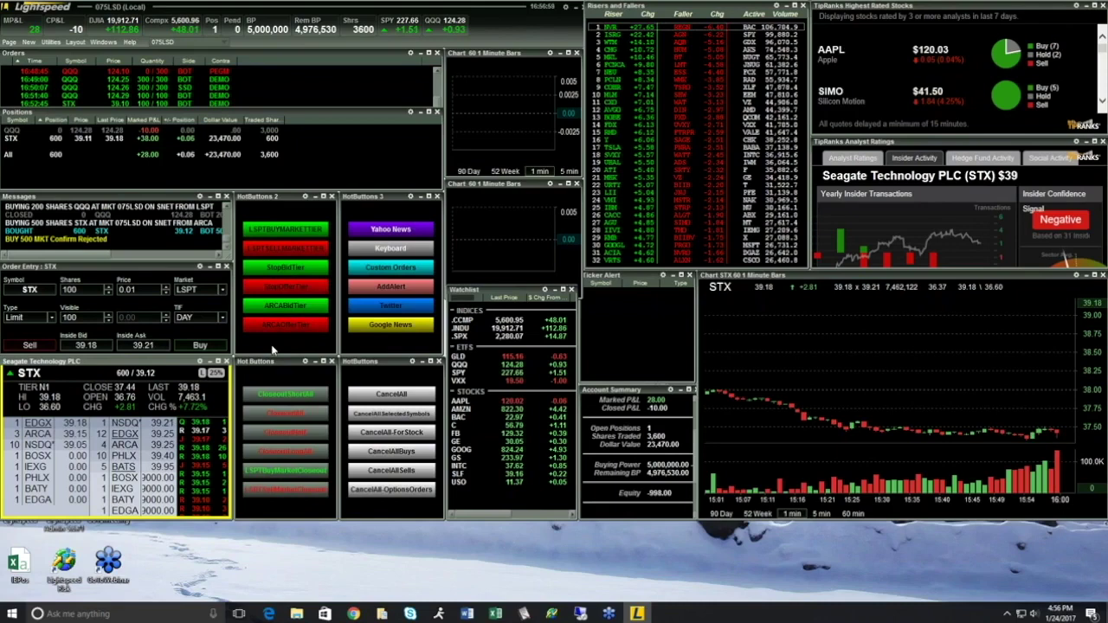
Step: Try the LSPTBUYMARKETTIER hot button on STX, declining its order, and load a stop order into order entry with StopBidTier
left_click(291, 232)
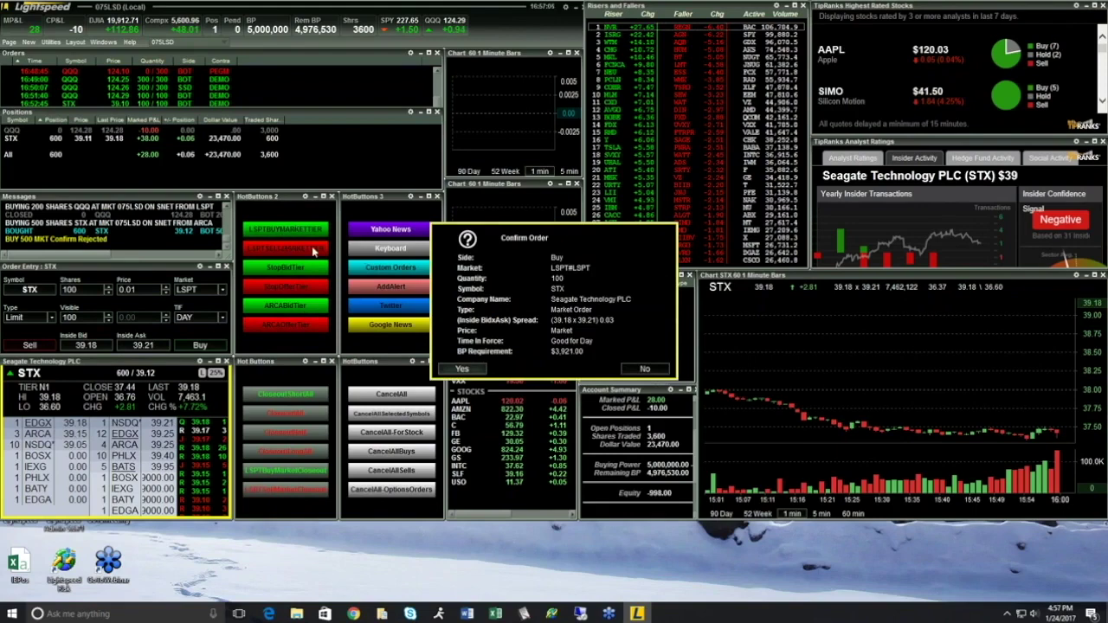
left_click(642, 372)
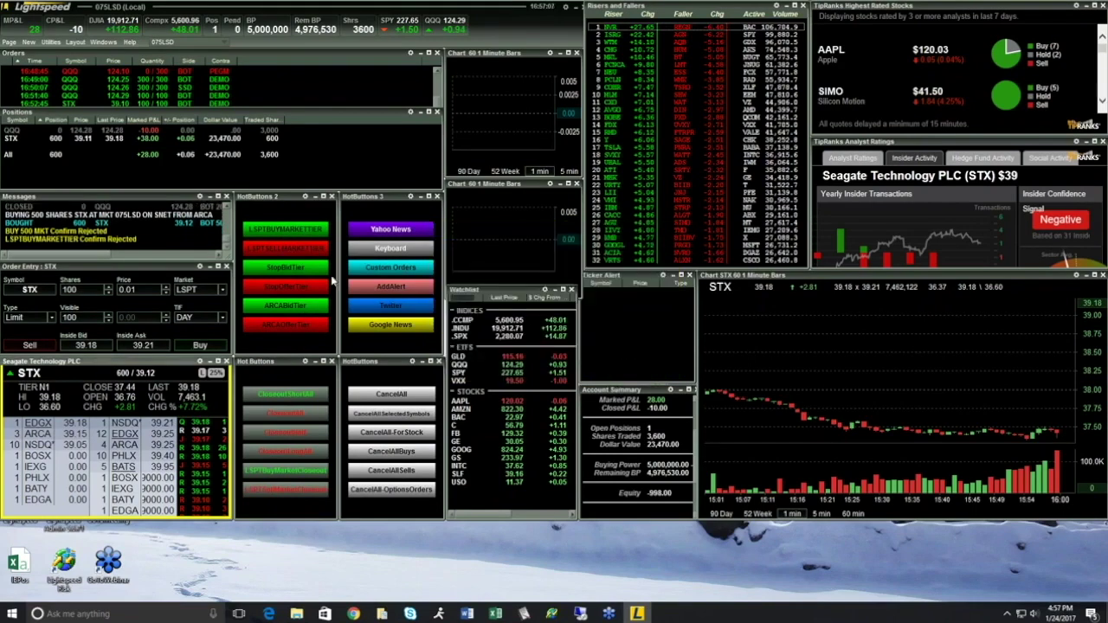
left_click(277, 267)
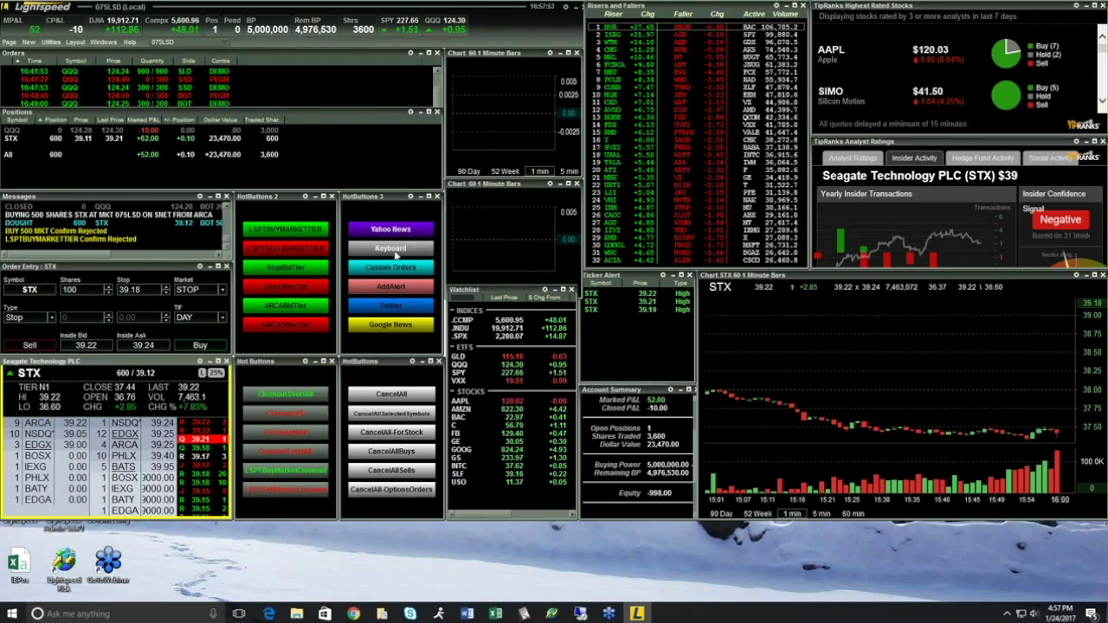
Step: Look up STX on Google with the Google News hot button, browse the results and minimize the browser
left_click(387, 326)
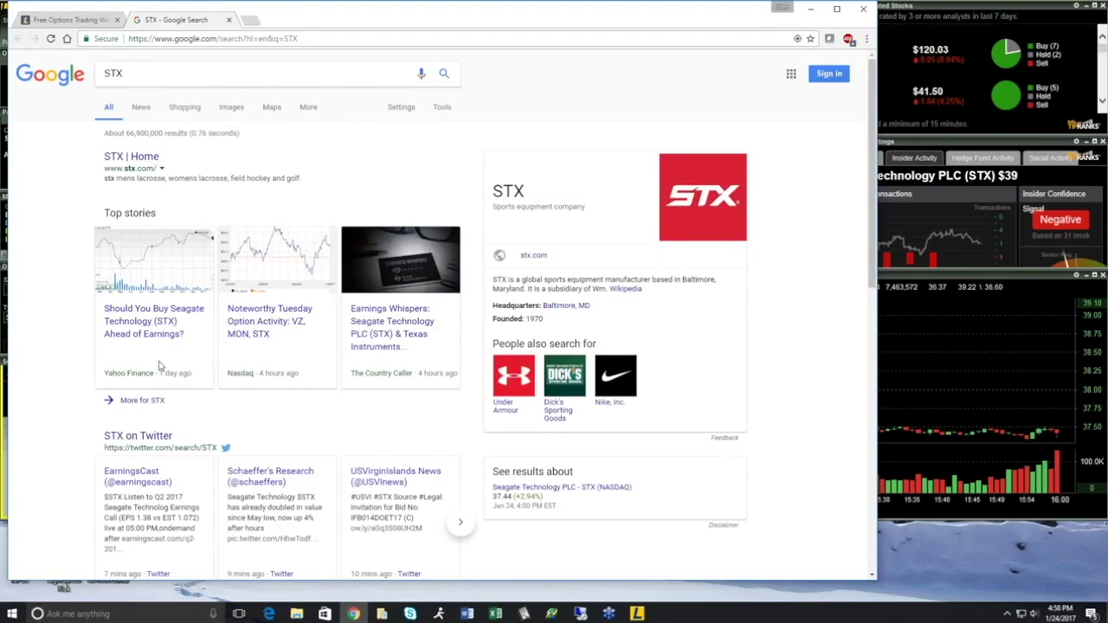
scroll(62, 439, "down", 2)
scroll(63, 440, "up", 2)
left_click_drag(535, 17, 512, 106)
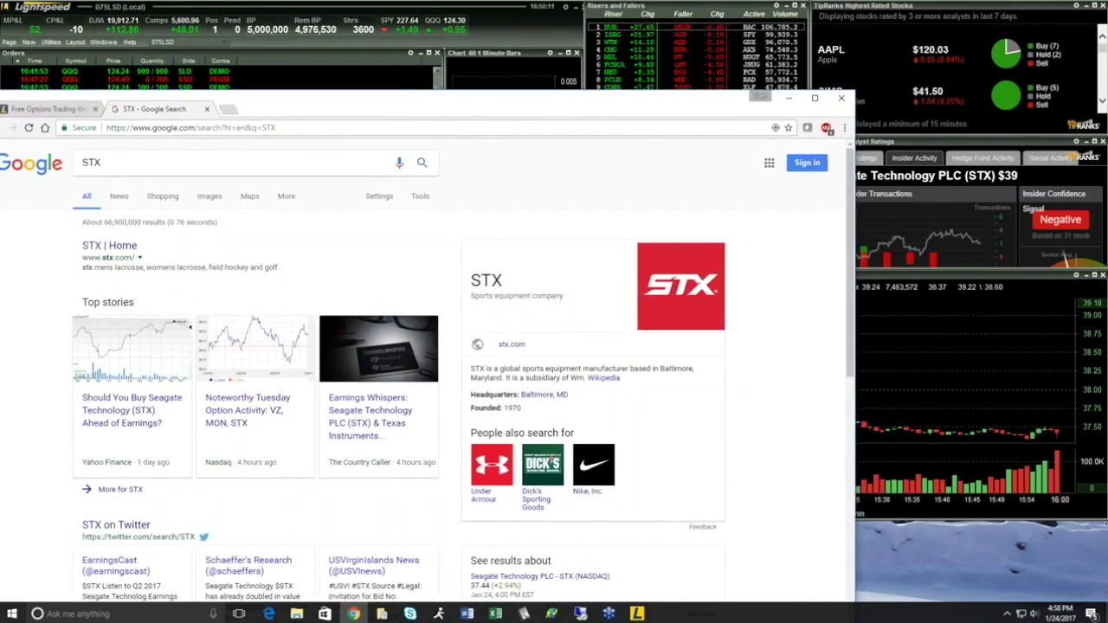
left_click(788, 98)
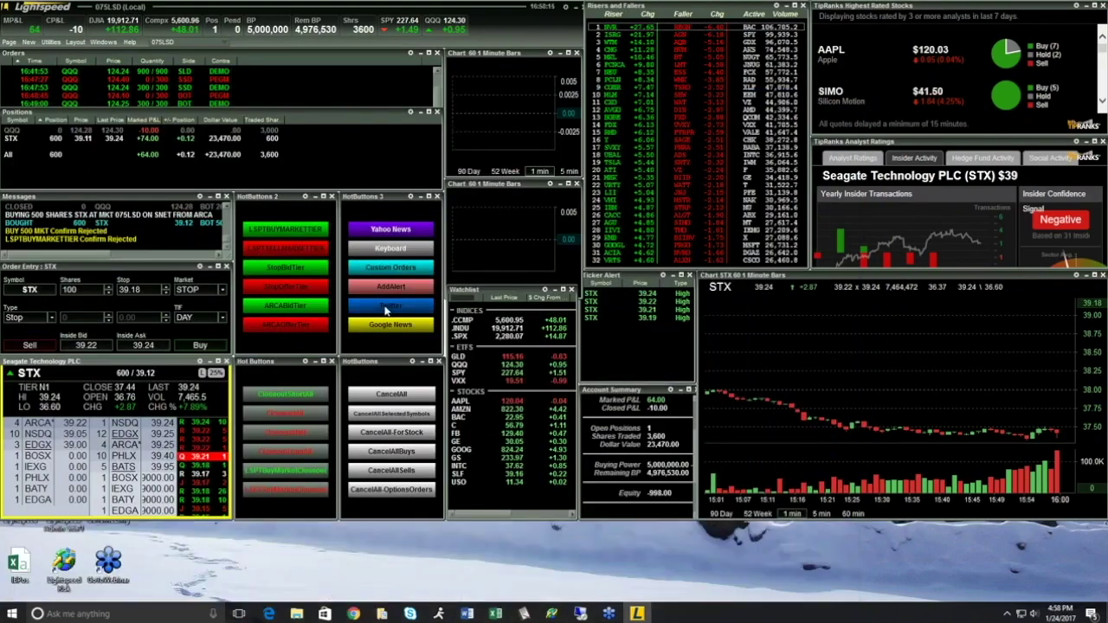
Step: Open the Twitter search for STX with the Twitter hot button and browse the posts
left_click(387, 309)
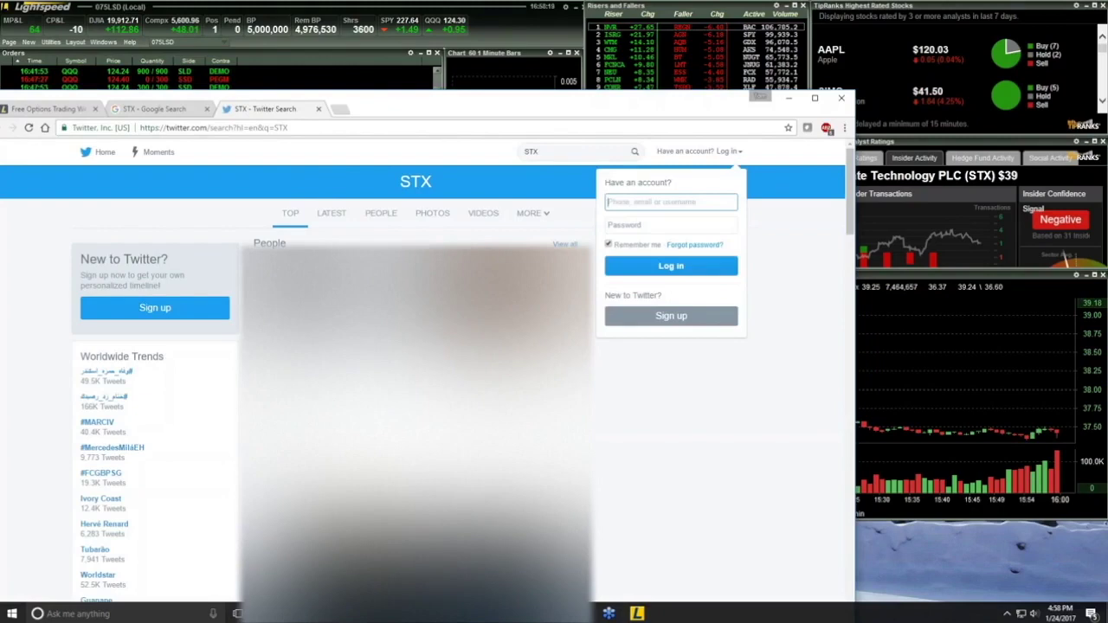
scroll(415, 346, "down", 2)
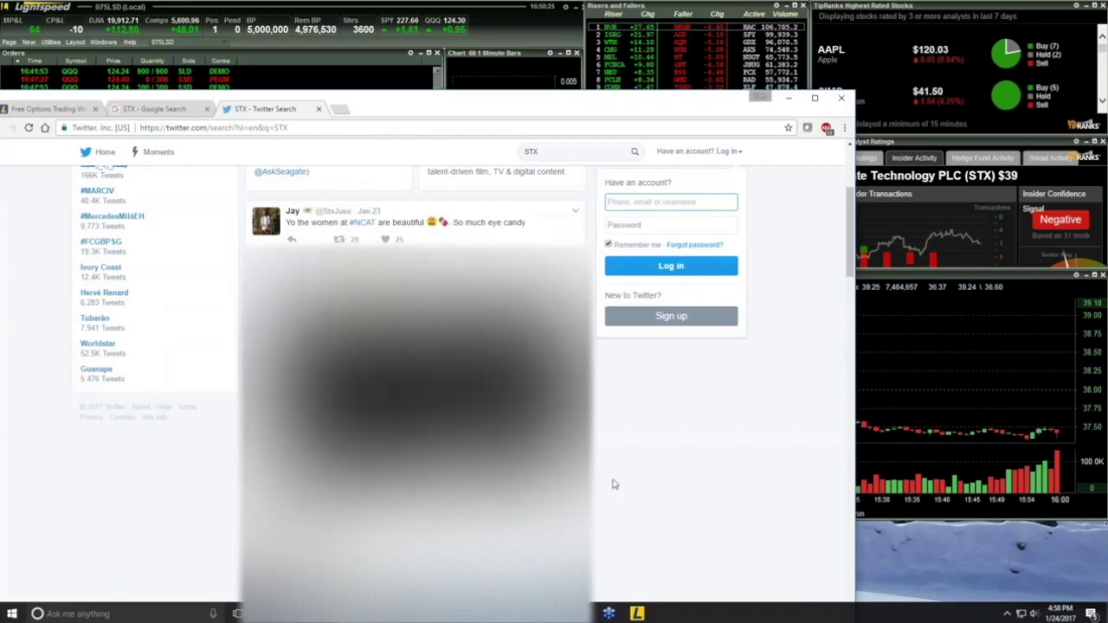
Step: Return toward the start of the STX Twitter search results and minimize the browser
scroll(614, 482, "up", 1)
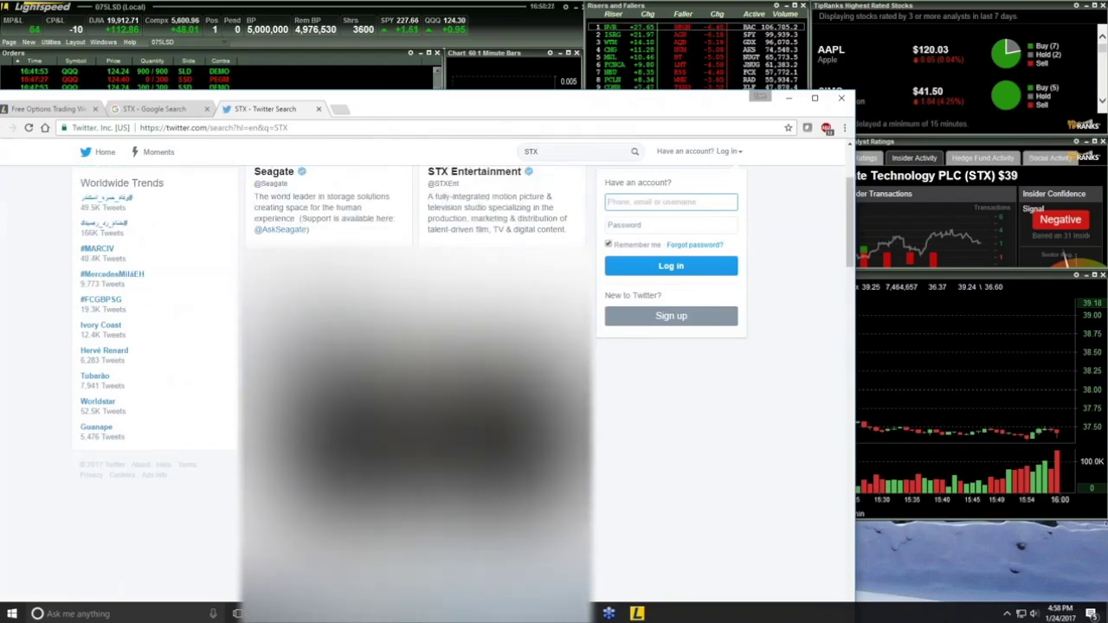
scroll(931, 329, "up", 2)
left_click(927, 342)
scroll(814, 260, "up", 1)
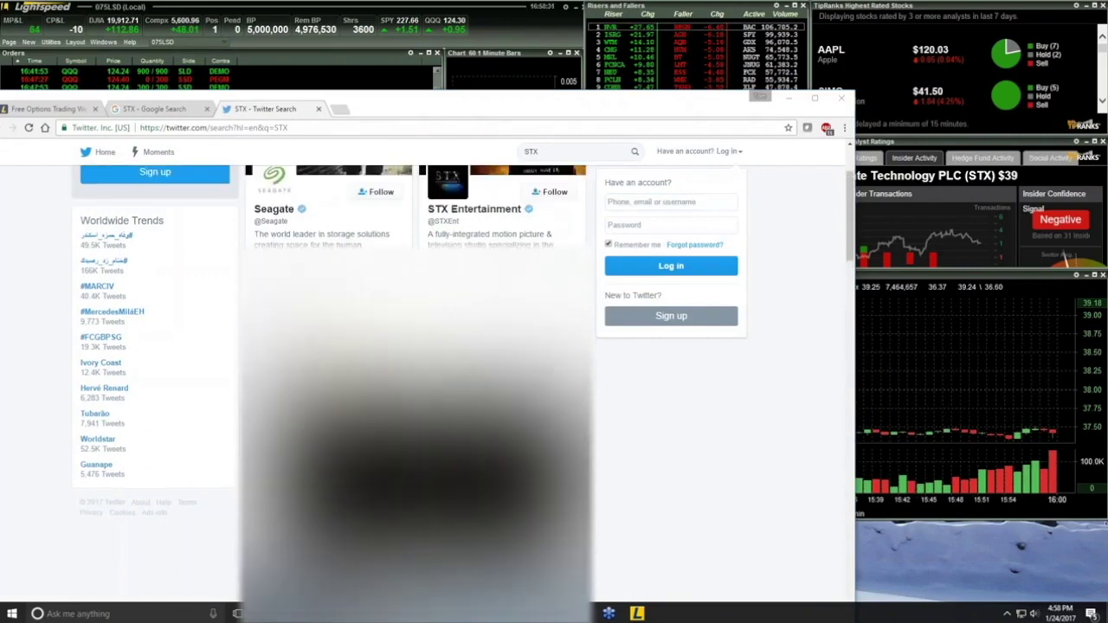
left_click(787, 98)
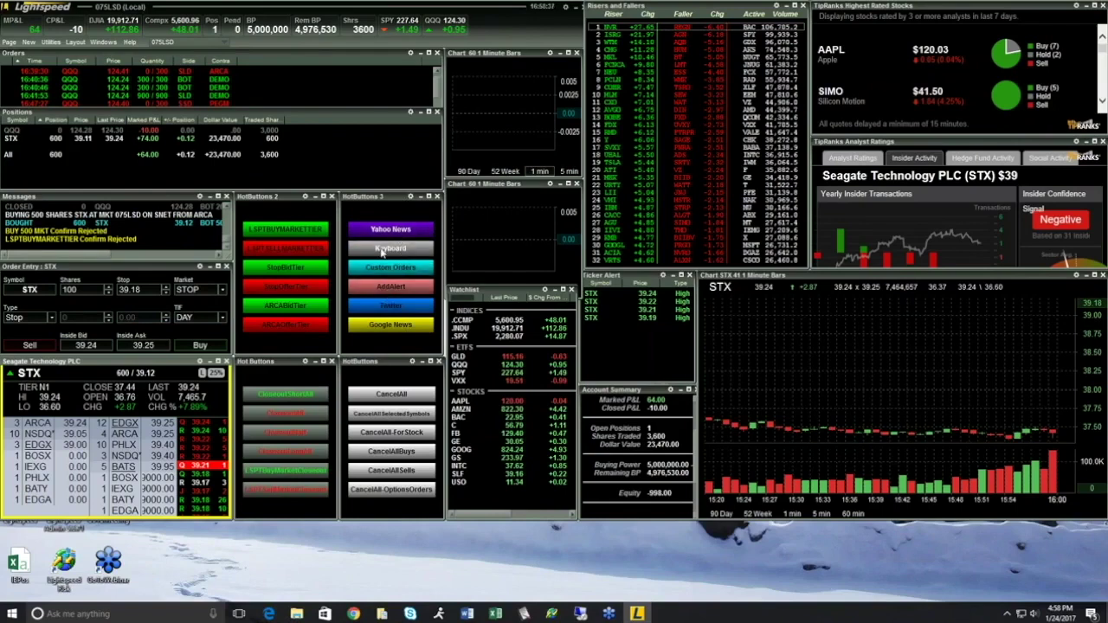
Step: Add a price alert for STX at a last price of 39.25 with the AddAlert hot button, and dismiss its notification
left_click(387, 291)
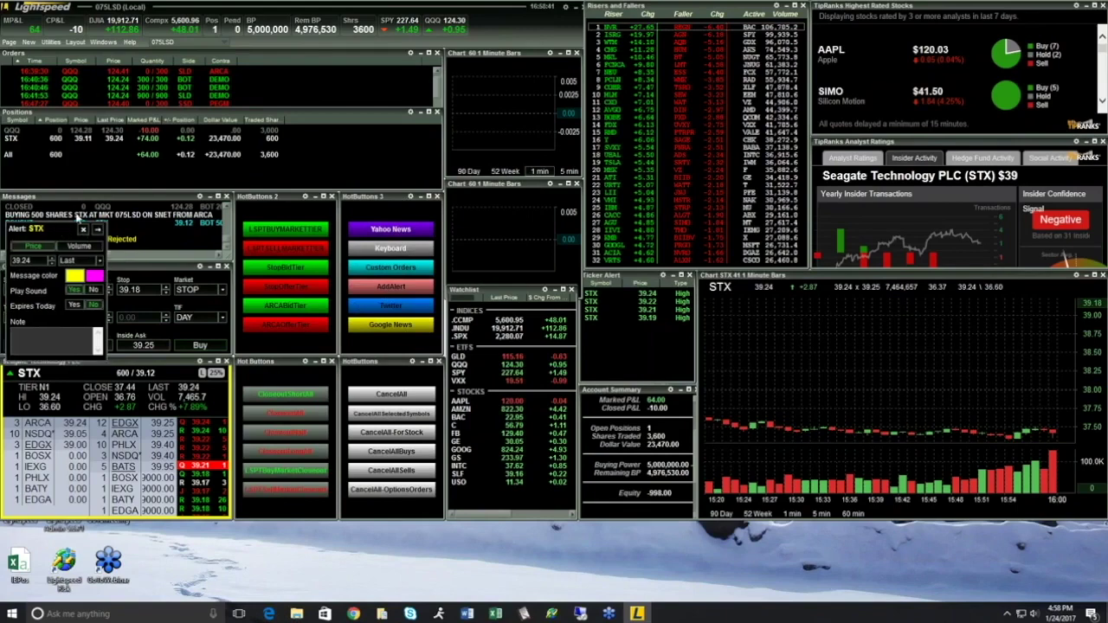
left_click_drag(59, 235, 109, 160)
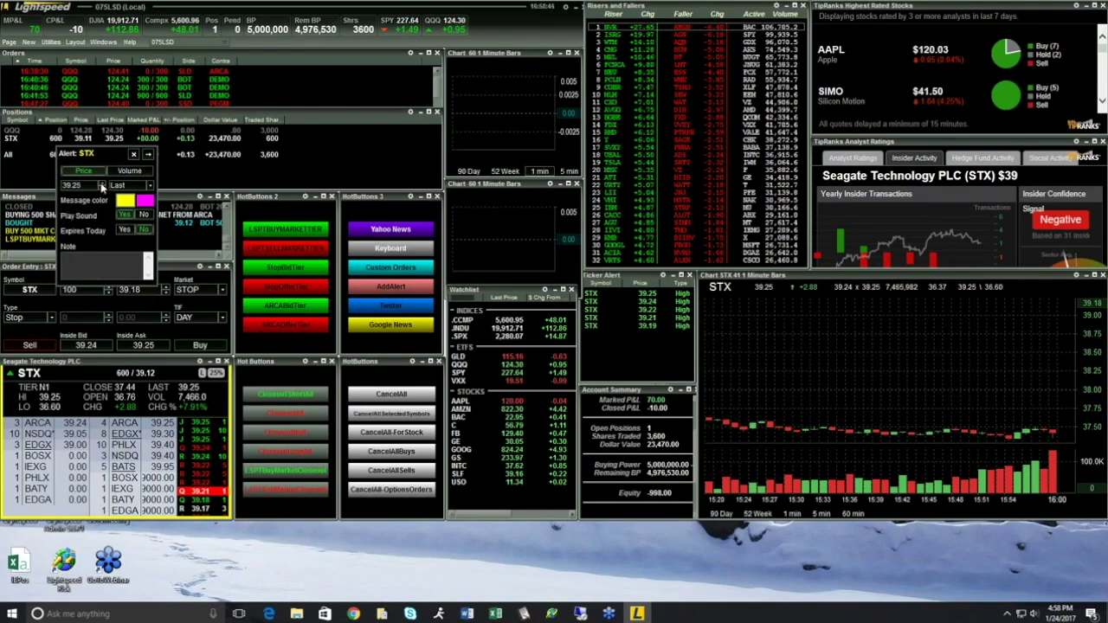
left_click(148, 154)
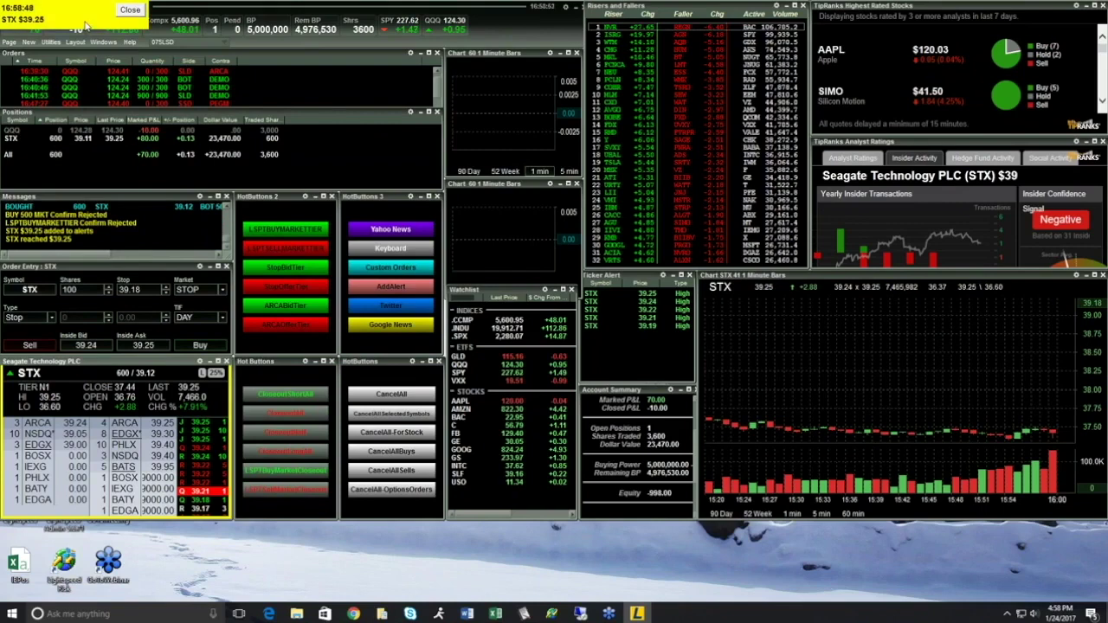
left_click(130, 12)
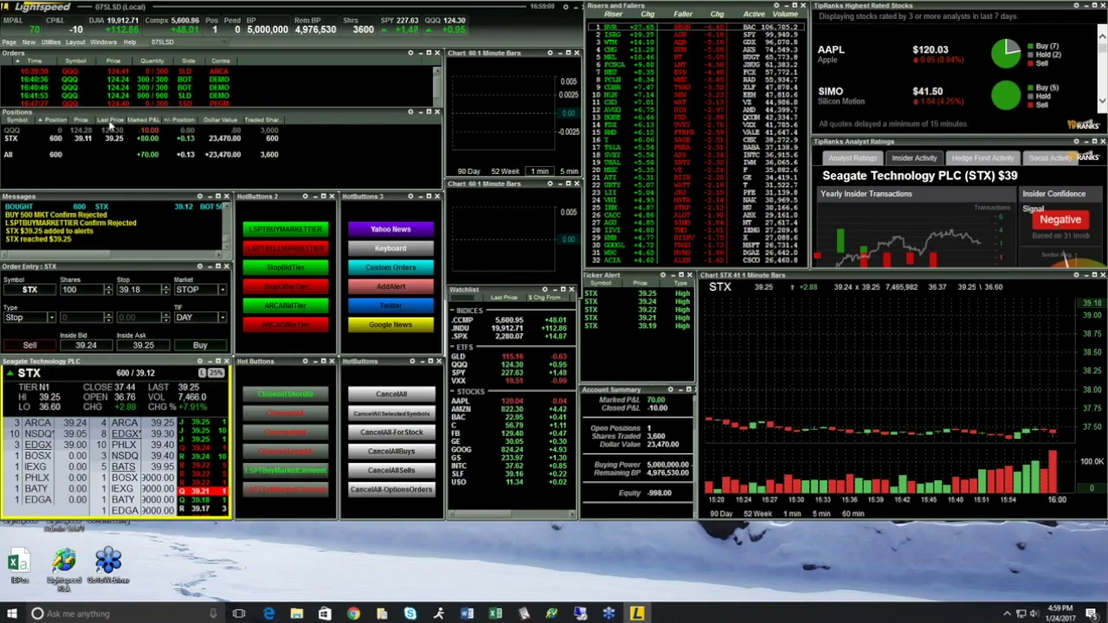
Step: Add a Level 2 window for SPY directly above the STX quote window and narrow it to the same width
left_click(31, 41)
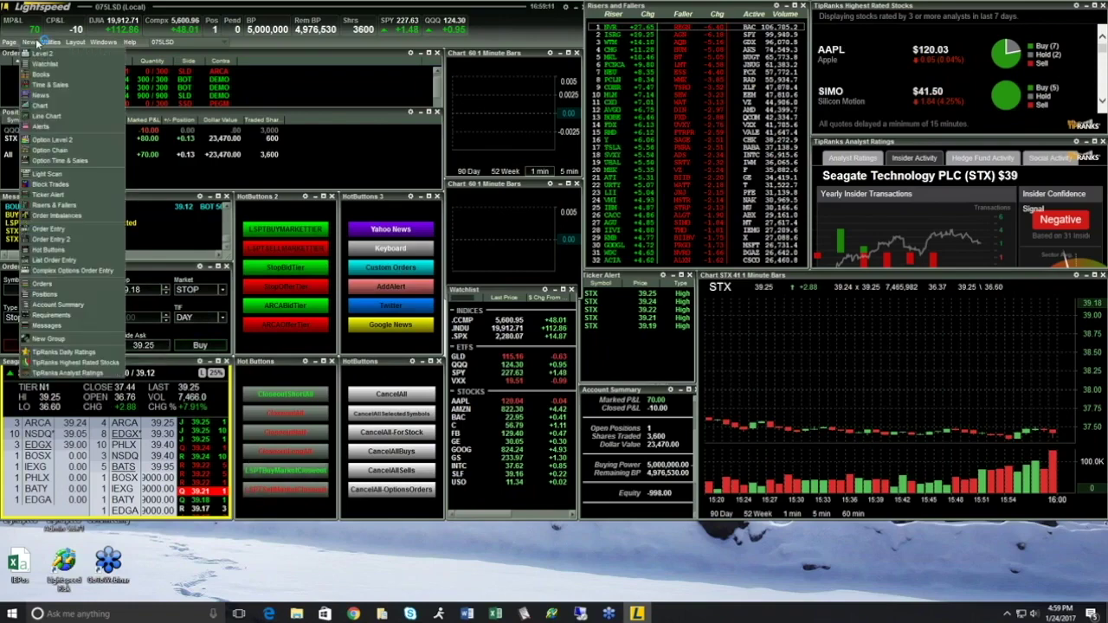
left_click(39, 53)
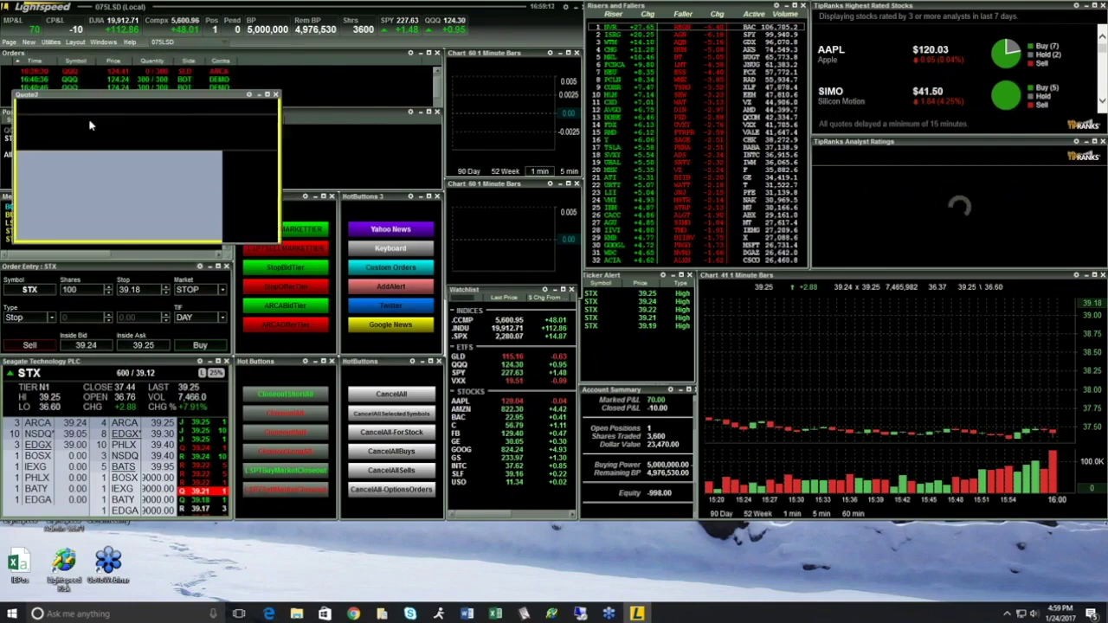
left_click_drag(89, 126, 79, 213)
type("S")
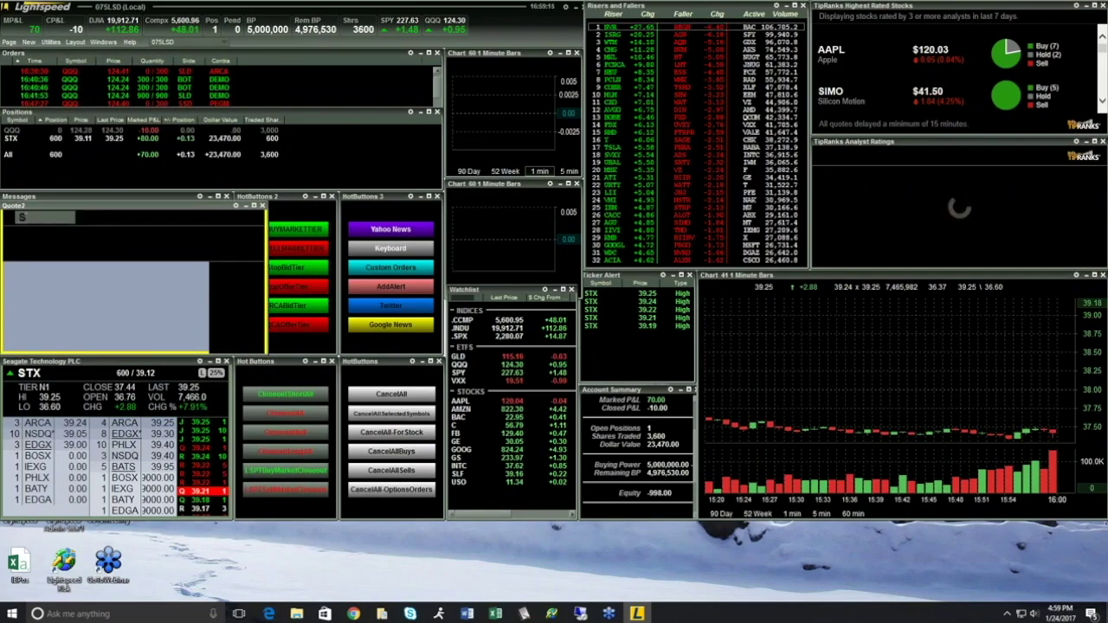
type("PY")
key("Return")
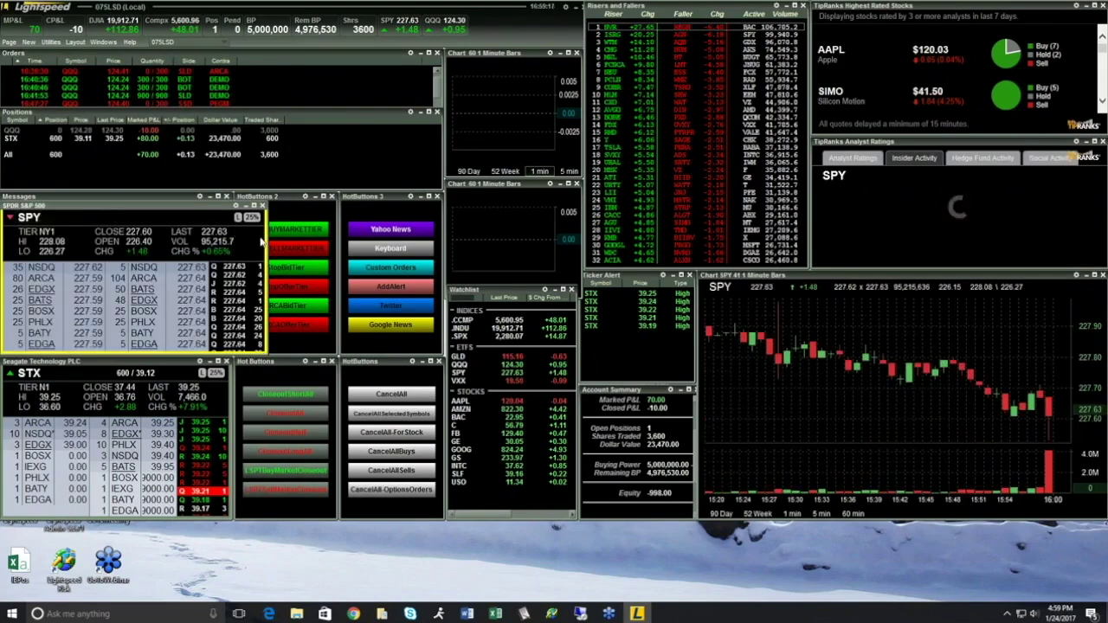
left_click_drag(268, 227, 228, 227)
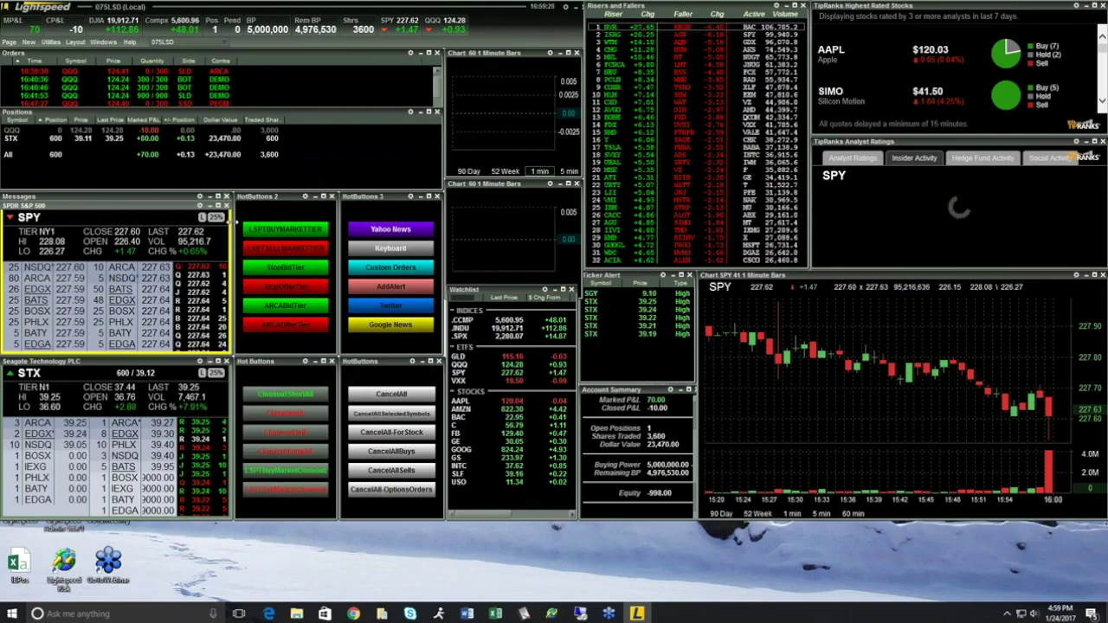
Step: Try the LSPTBUYMARKETTIER hot button with the SPY quote active and with the STX quote active, declining both orders
left_click(107, 373)
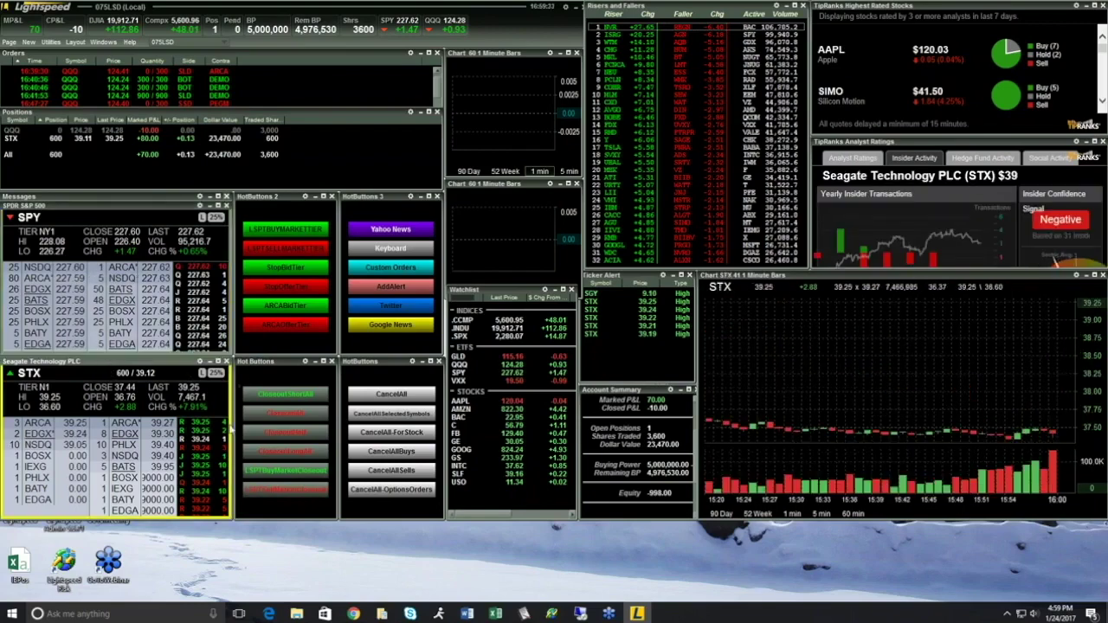
left_click(93, 218)
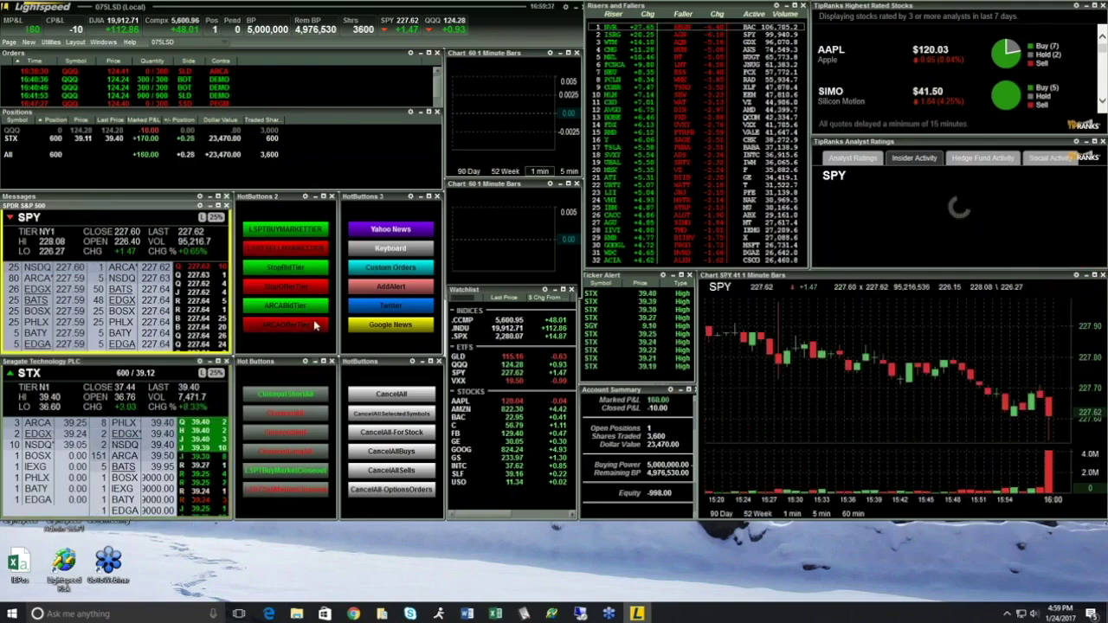
left_click(285, 229)
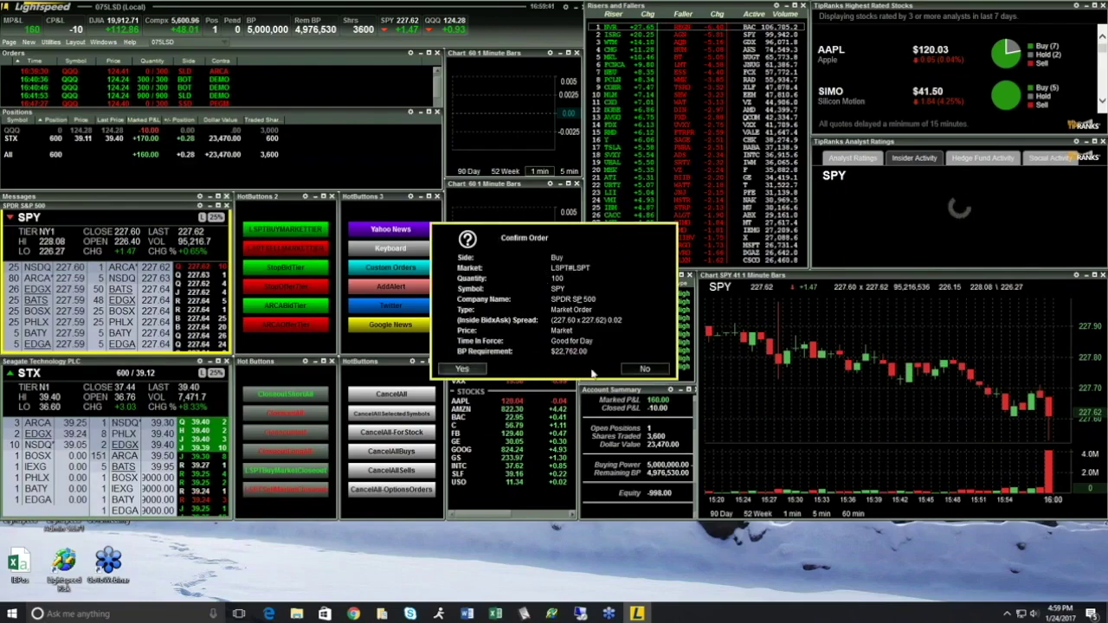
left_click(645, 369)
left_click(59, 373)
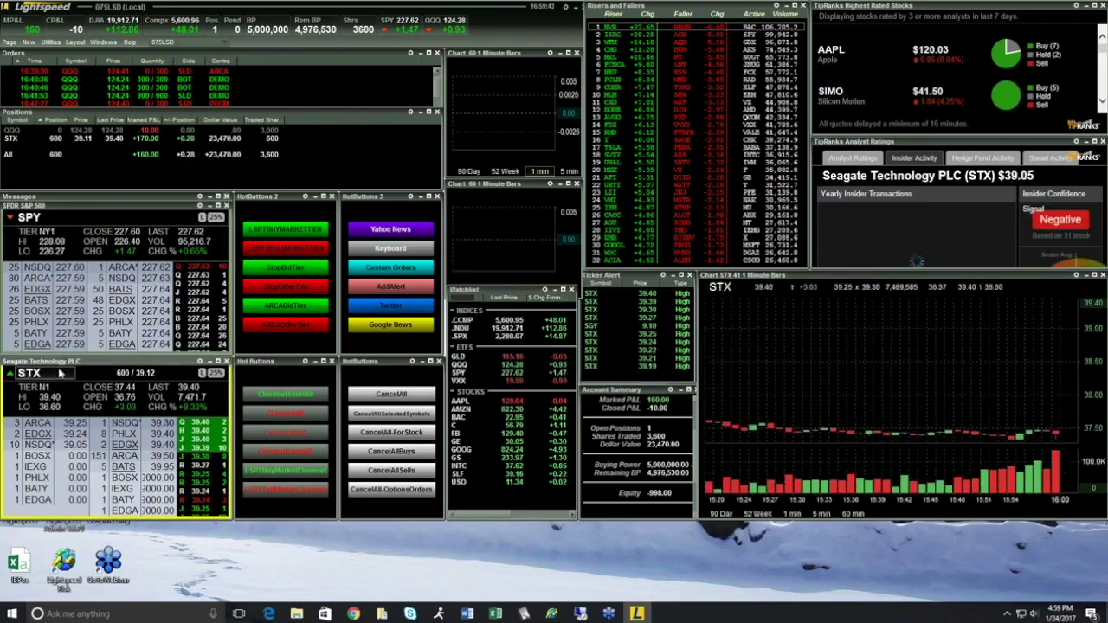
left_click(293, 231)
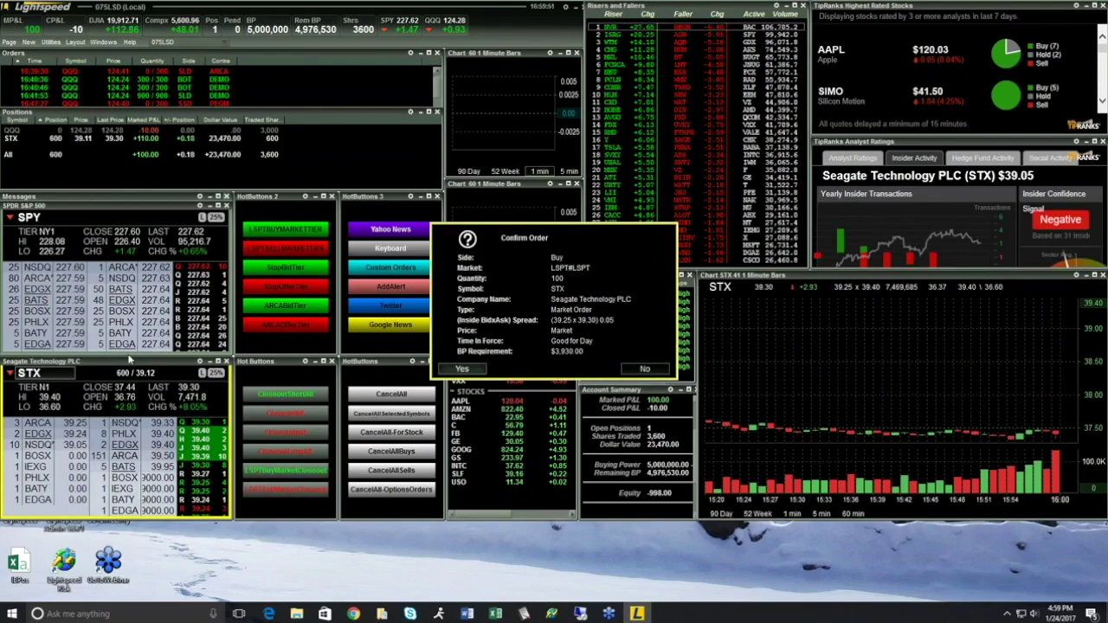
left_click(644, 370)
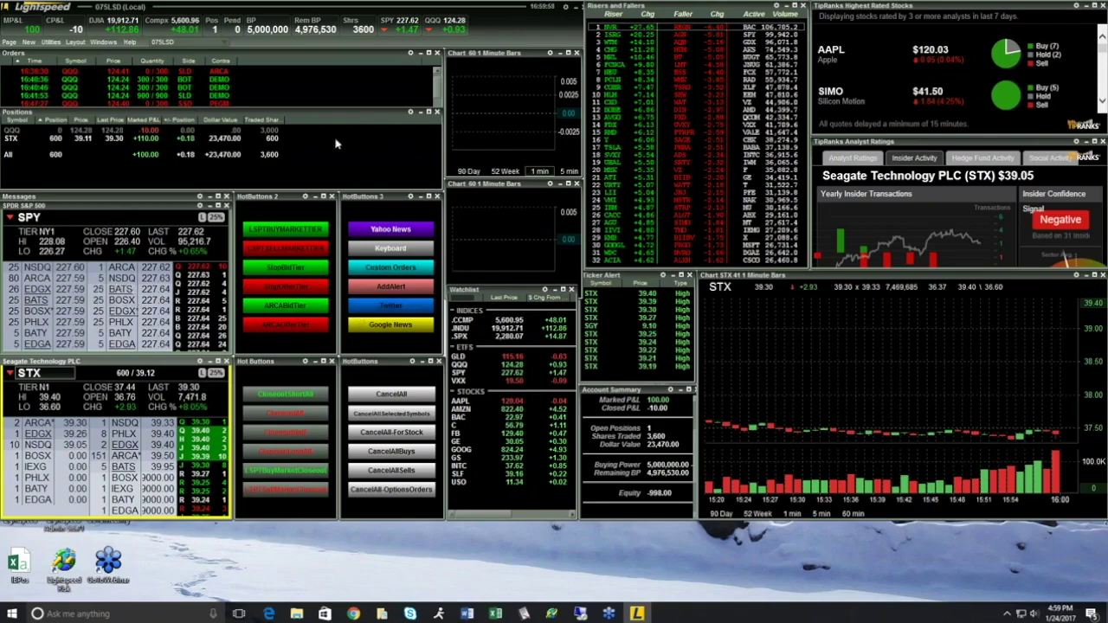
Step: Link the HotButtons 2 window to Quote Window (SPY) and try its LSPTBUYMARKETTIER button, declining the order
right_click(272, 200)
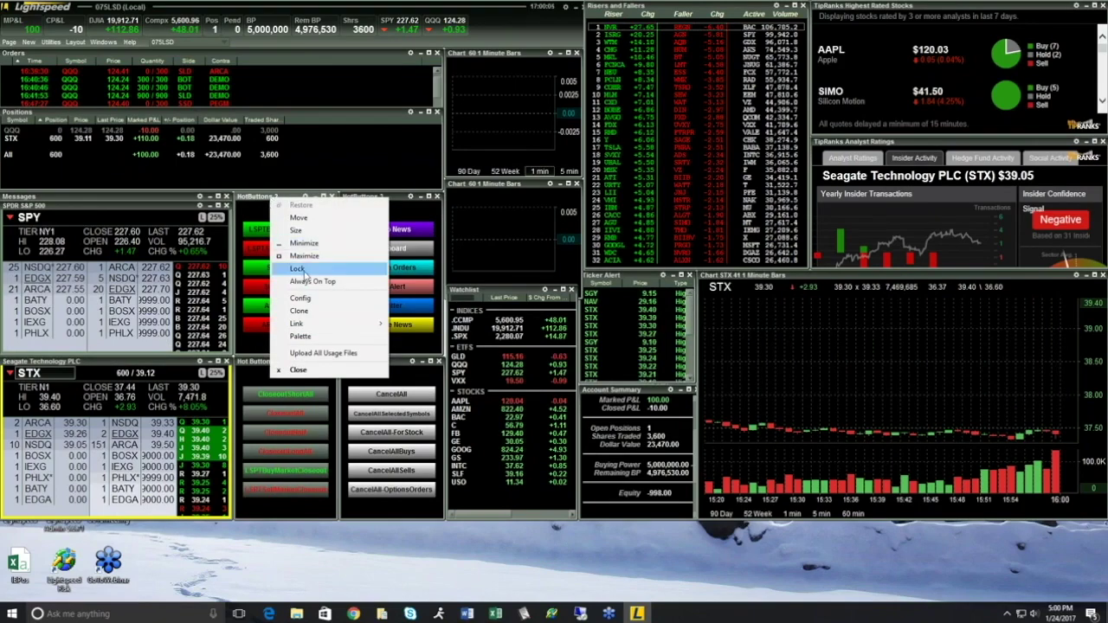
mouse_move(297, 324)
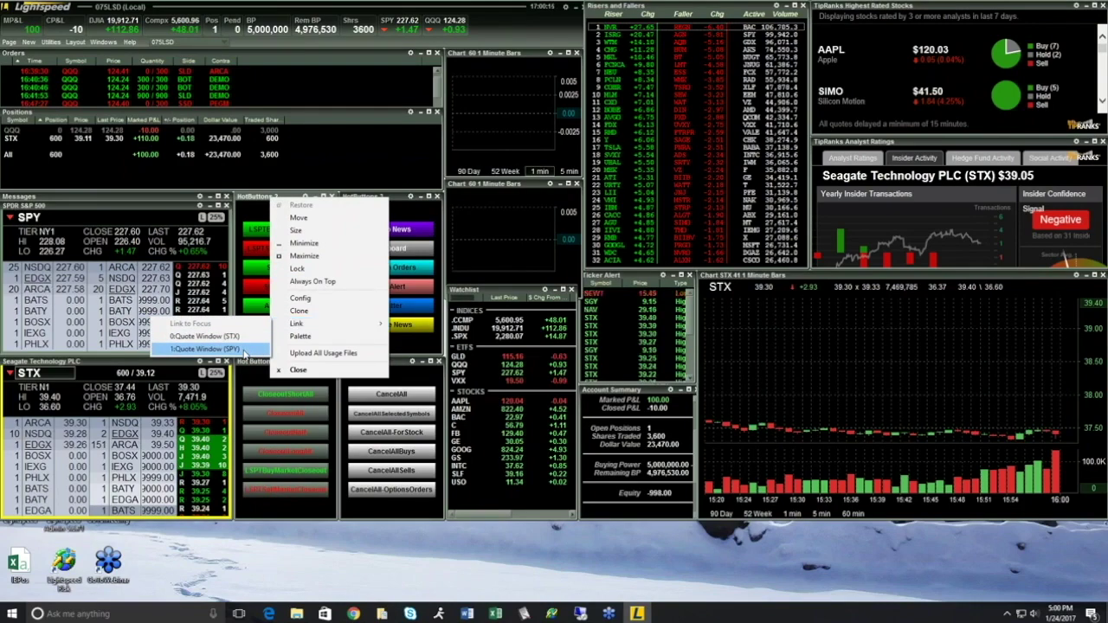
left_click(244, 350)
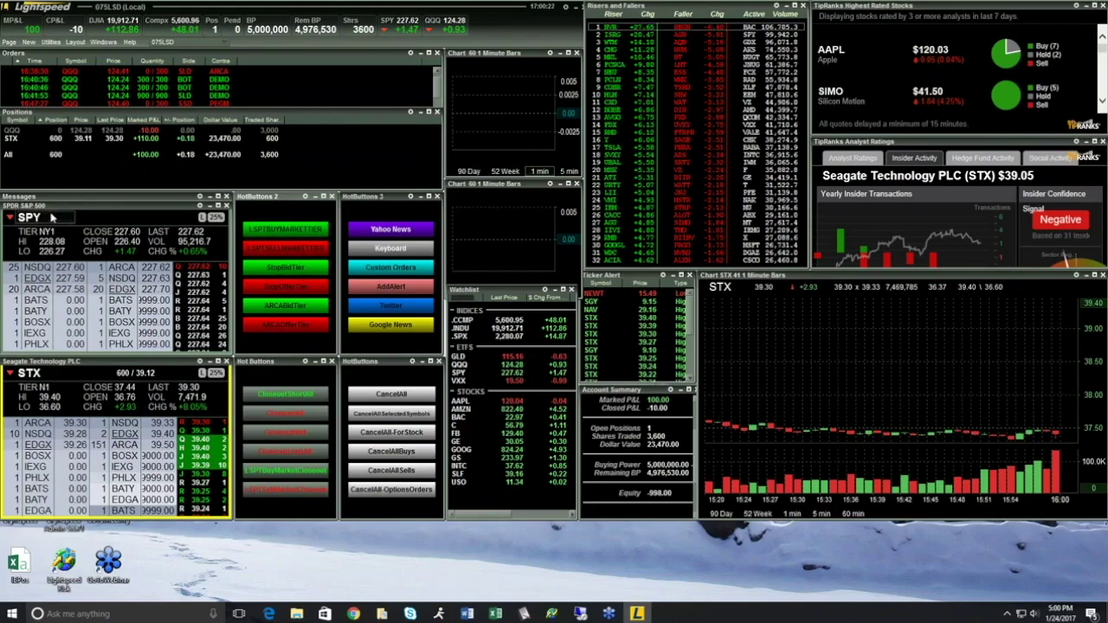
left_click(297, 231)
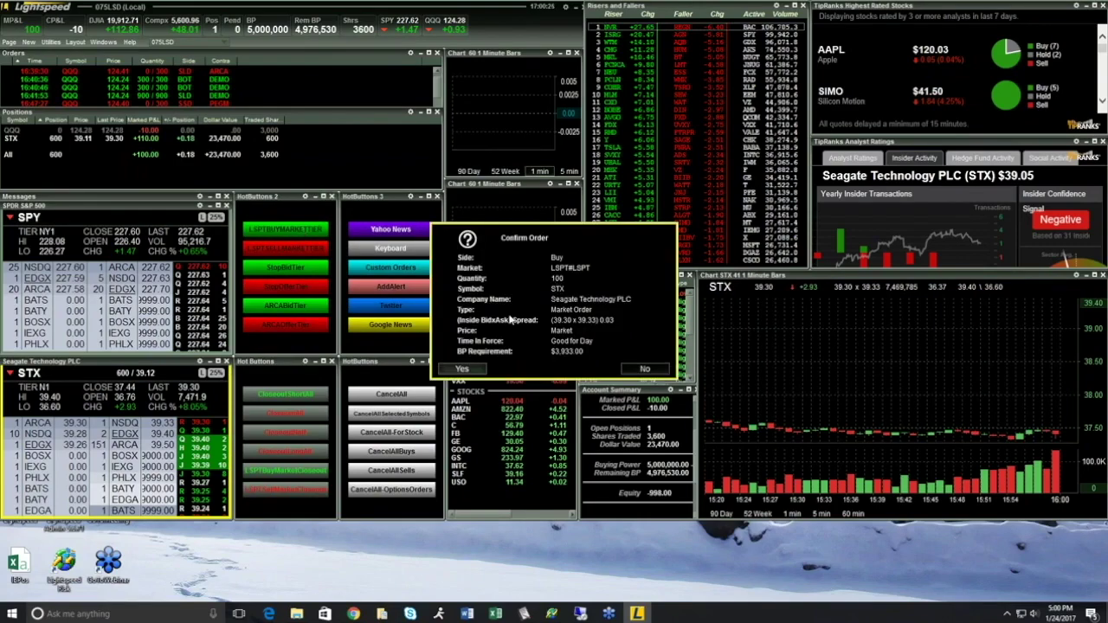
left_click(645, 369)
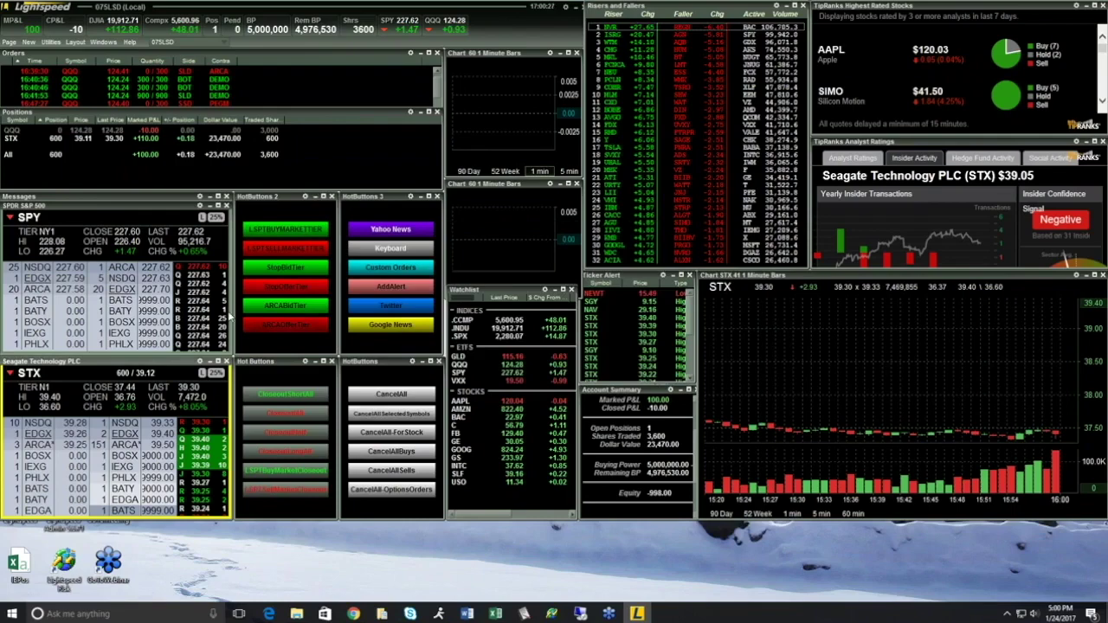
Step: Test the linked LSPTBUYMARKETTIER hot button while switching between the SPY and STX quote windows, declining every order
left_click(152, 249)
left_click(286, 229)
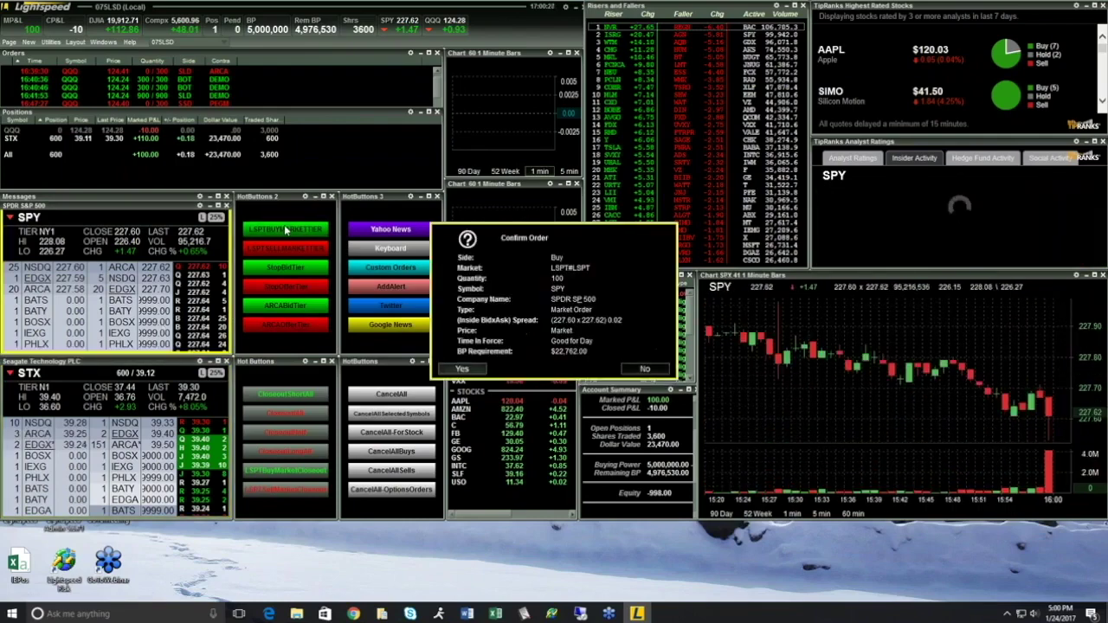
left_click(645, 369)
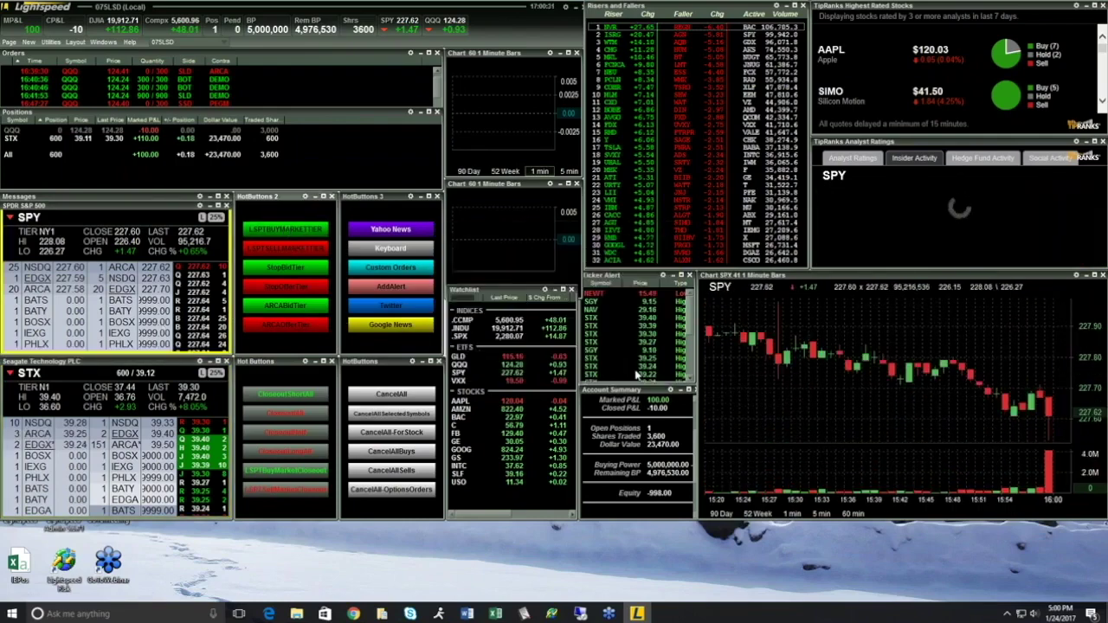
left_click(207, 385)
left_click(278, 229)
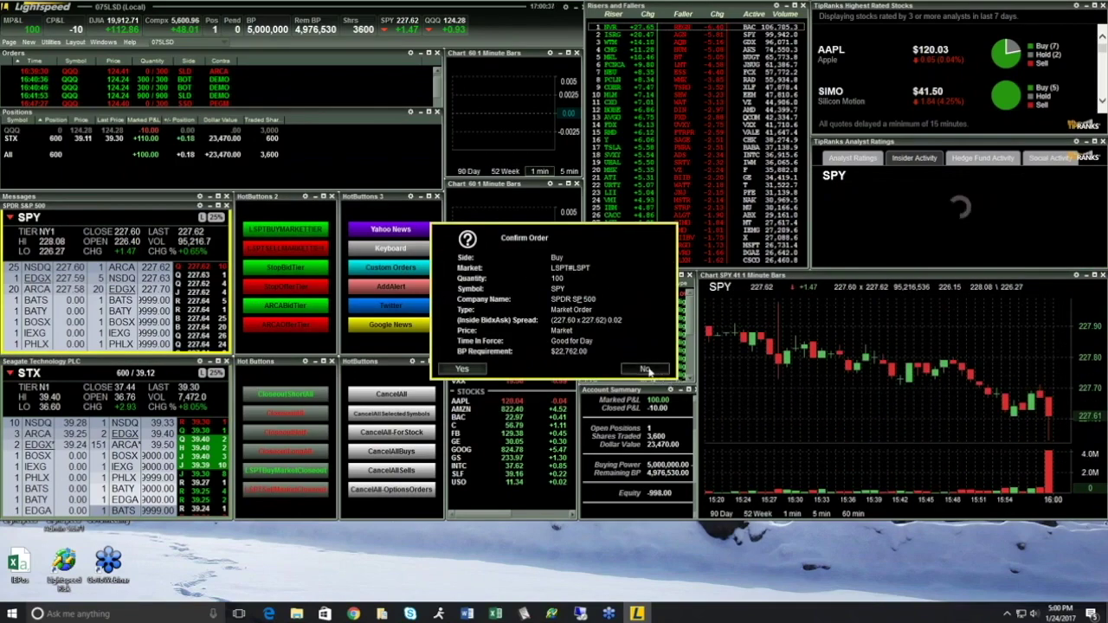
left_click(656, 371)
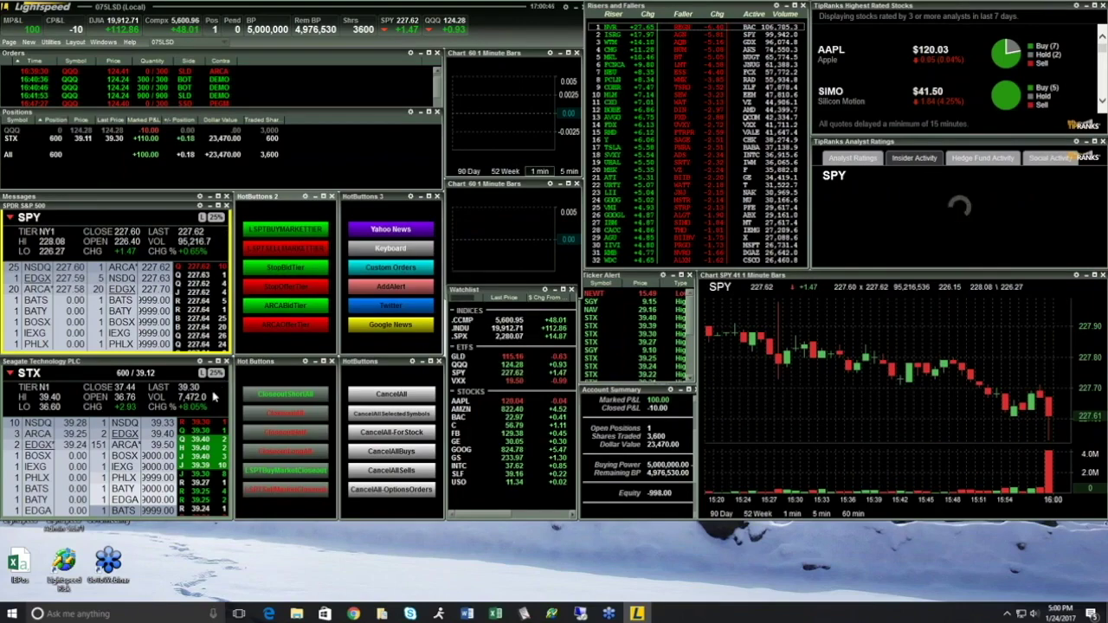
left_click(267, 232)
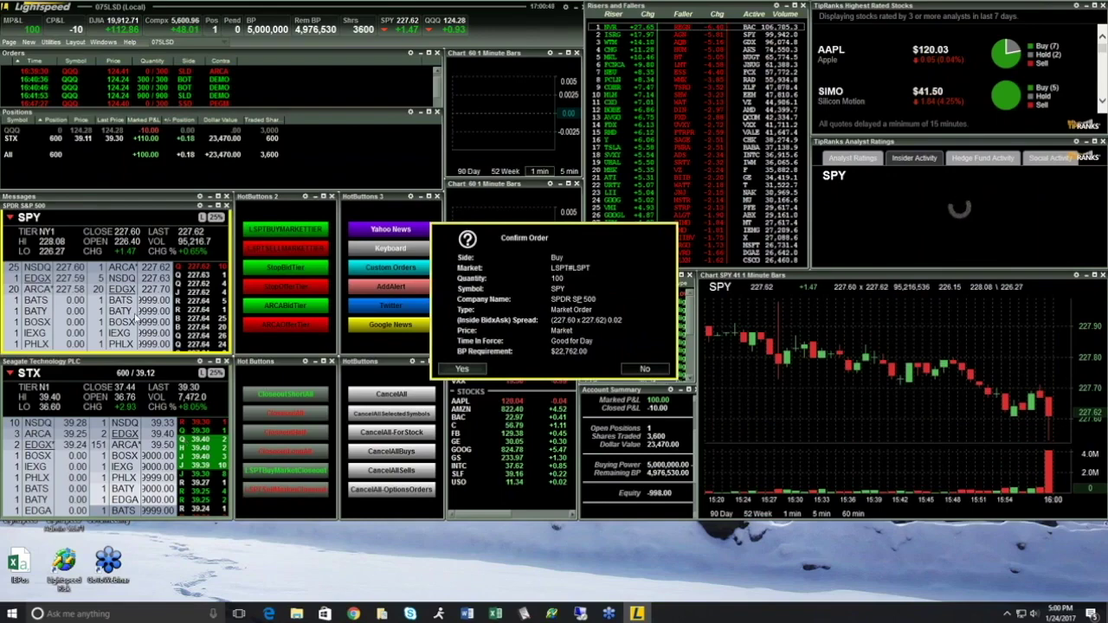
left_click(641, 368)
left_click(173, 437)
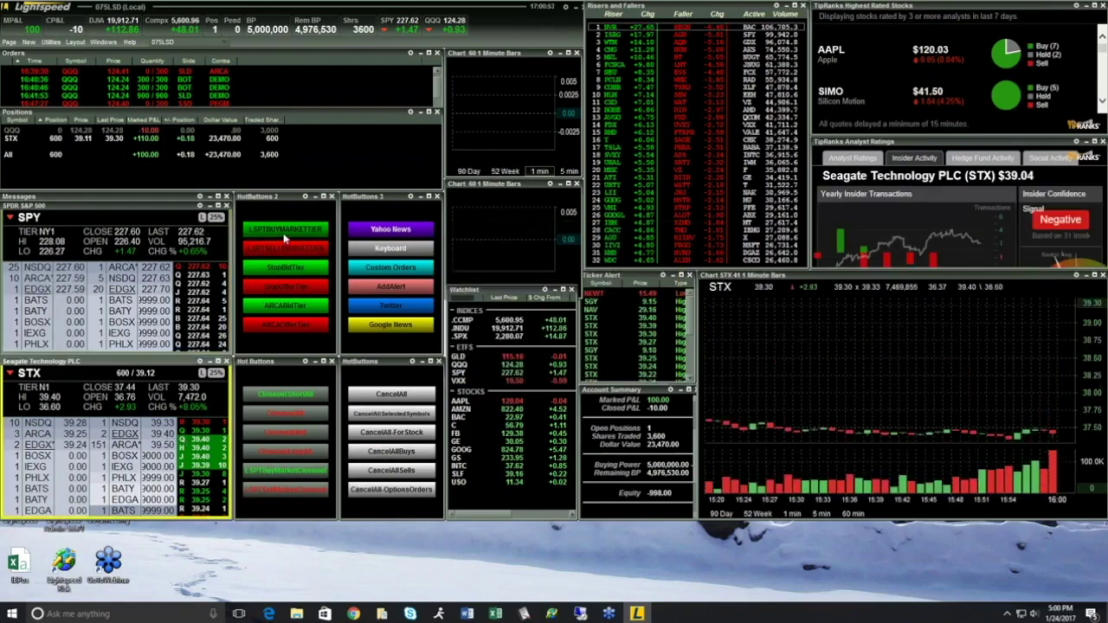
left_click(283, 232)
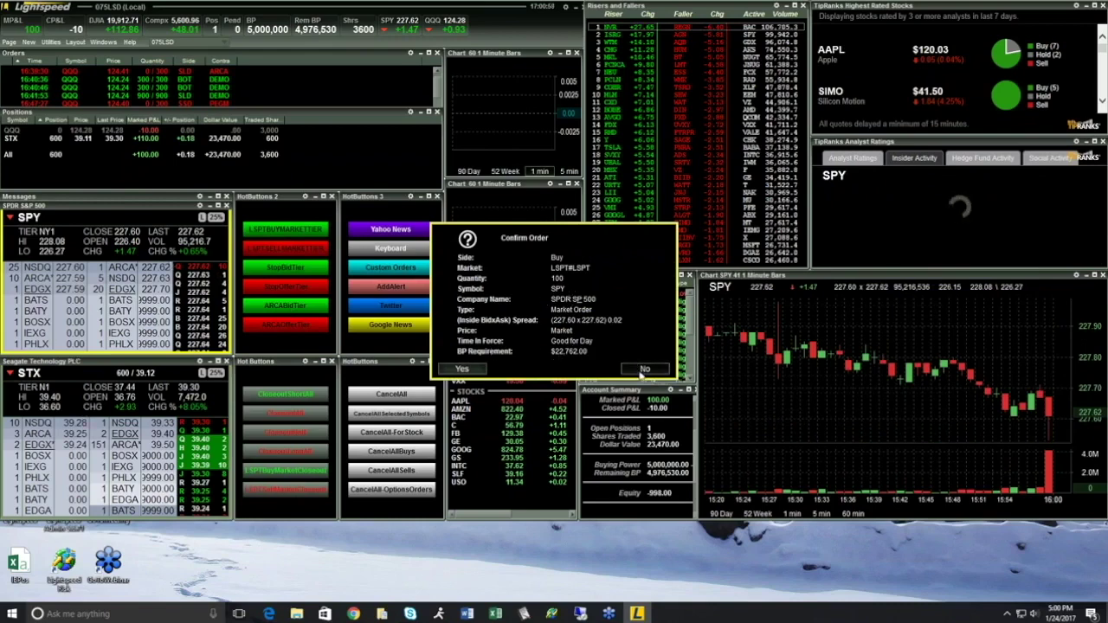
left_click(645, 368)
Step: Try the market closeout hot button on the 600-share STX position, declining the sell order
left_click(270, 404)
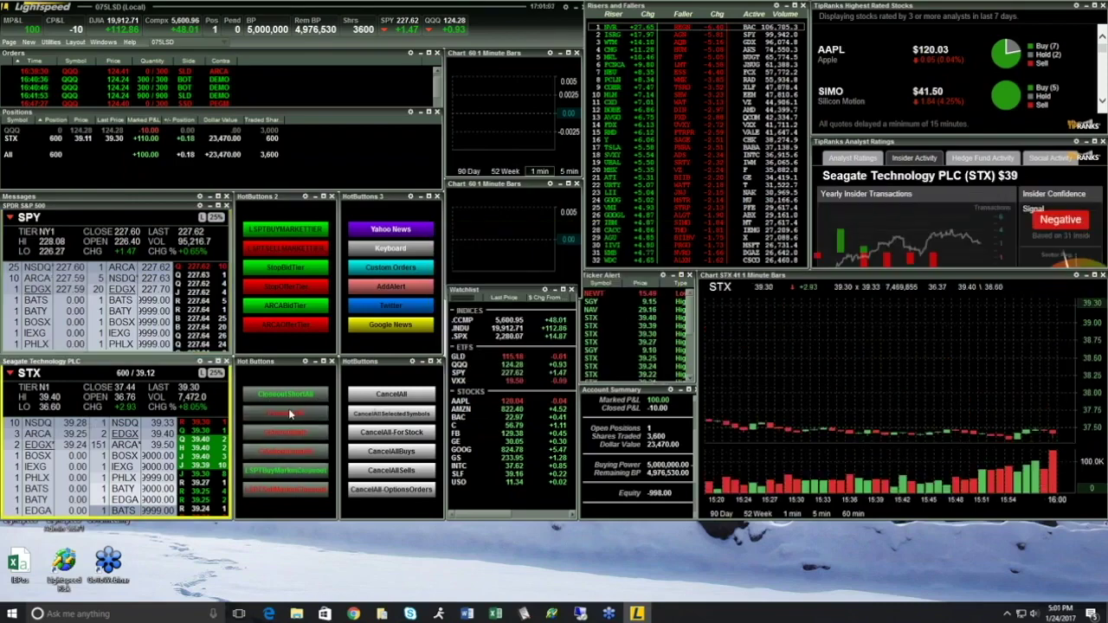
left_click(288, 413)
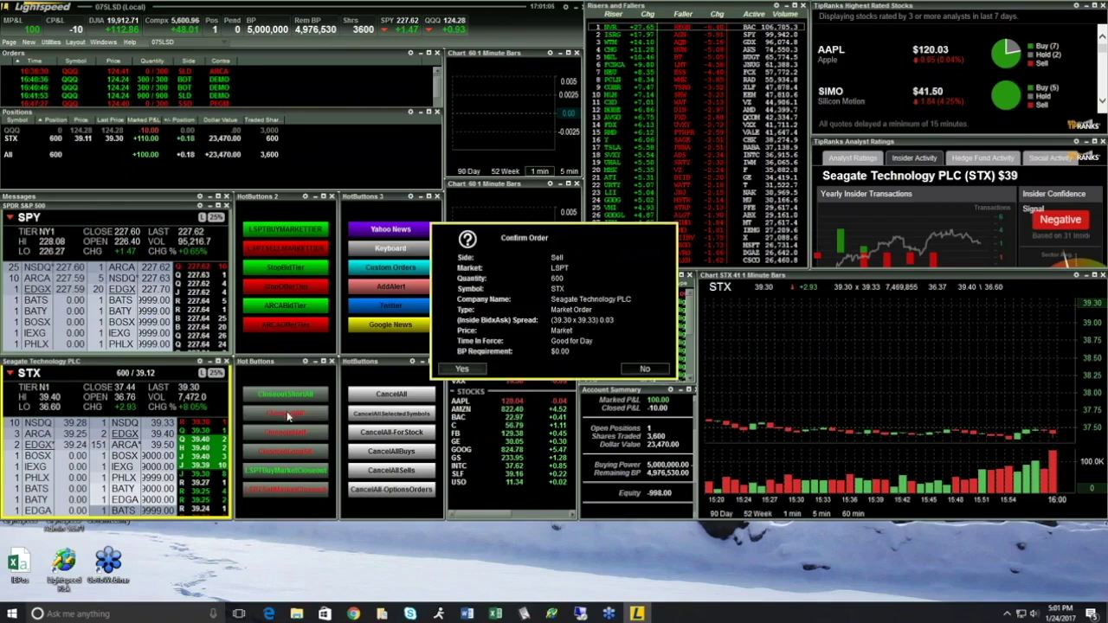
left_click(645, 369)
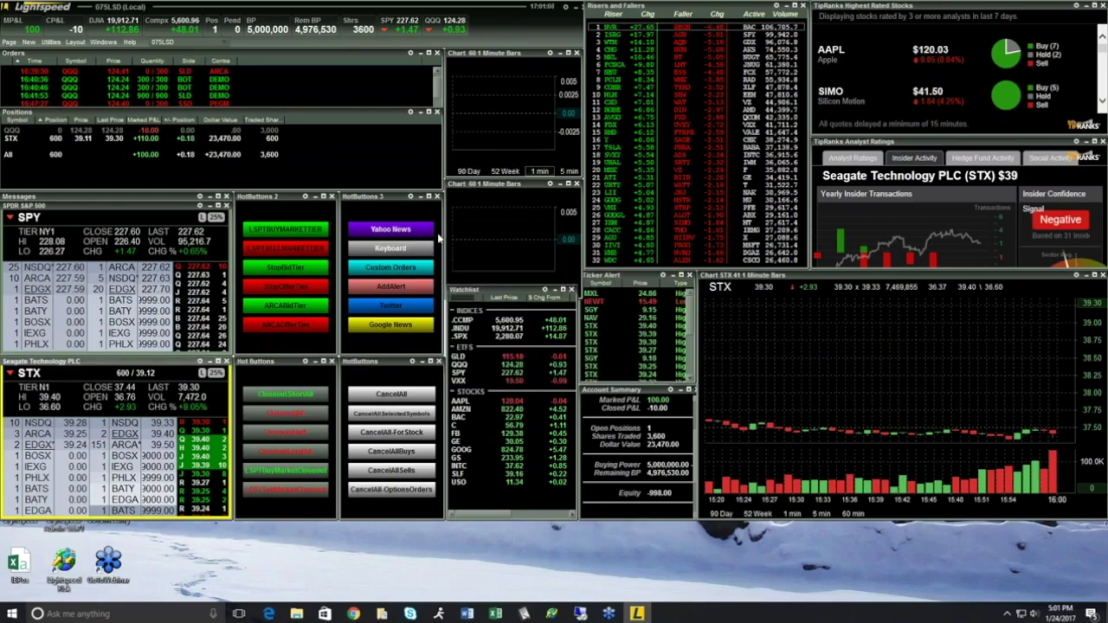
Step: Add a new chart window above the watchlist and ticker alert windows and link it to Quote Window (SPY)
left_click(30, 42)
left_click(42, 111)
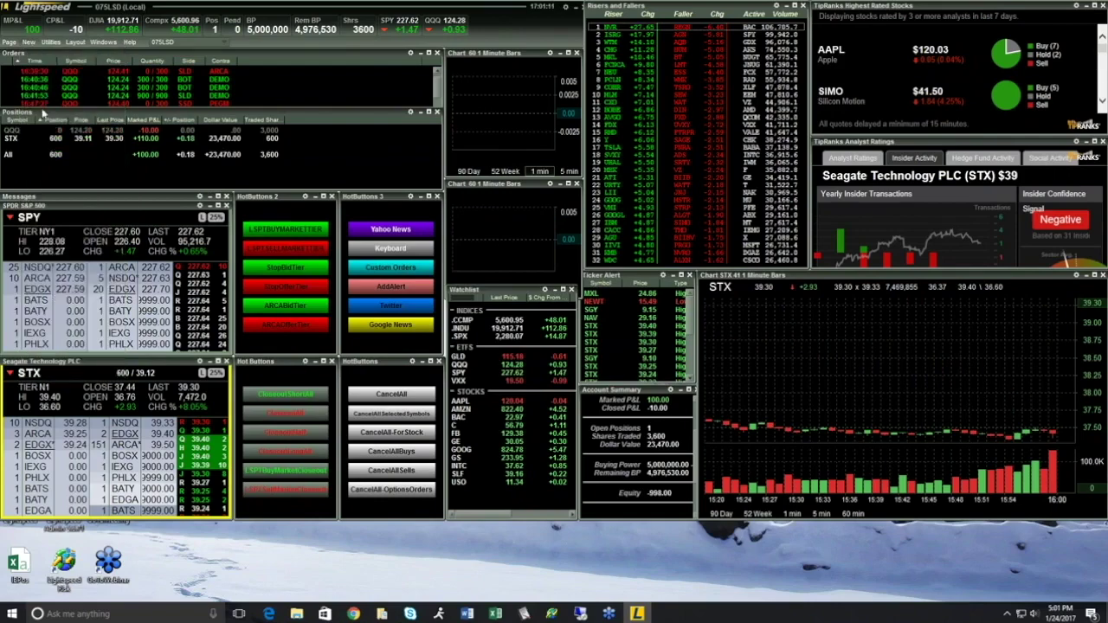
left_click_drag(179, 113, 605, 97)
right_click(604, 97)
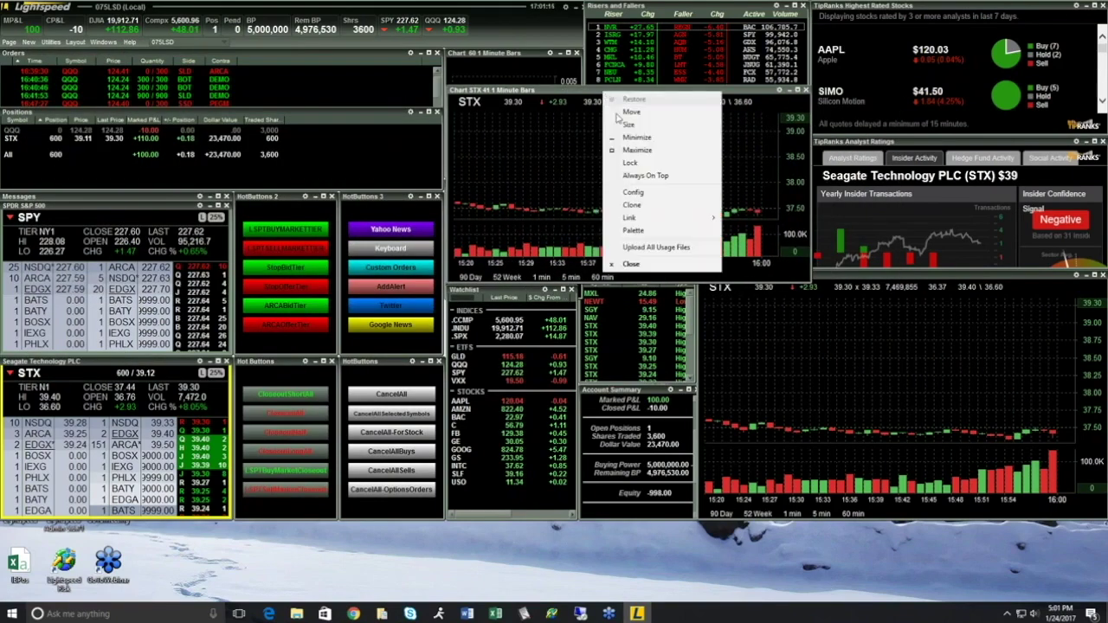
mouse_move(652, 219)
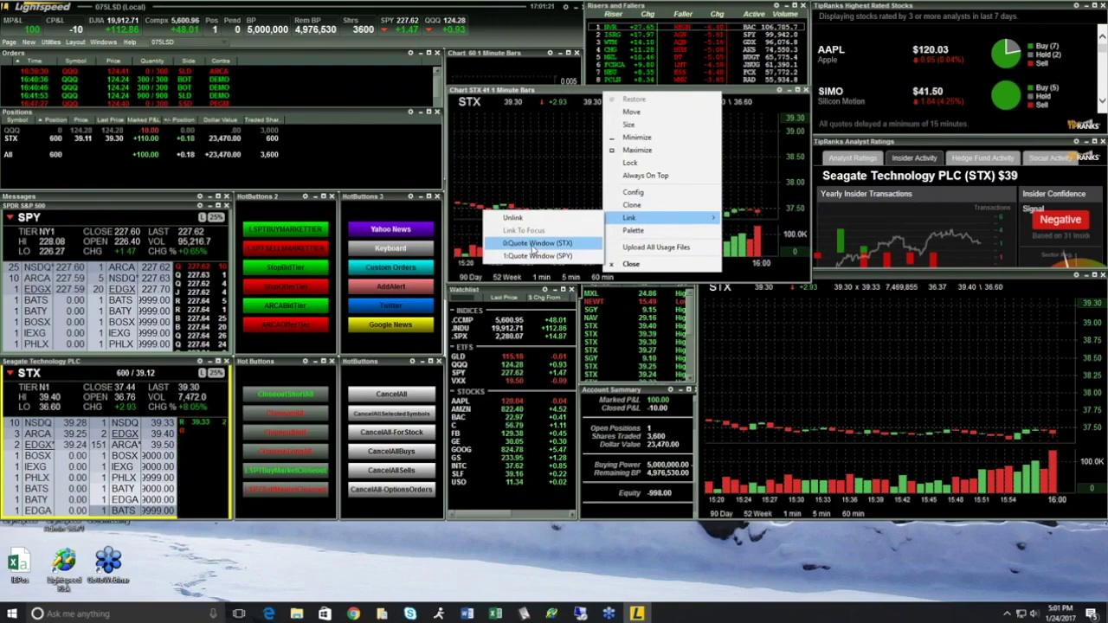
left_click(532, 256)
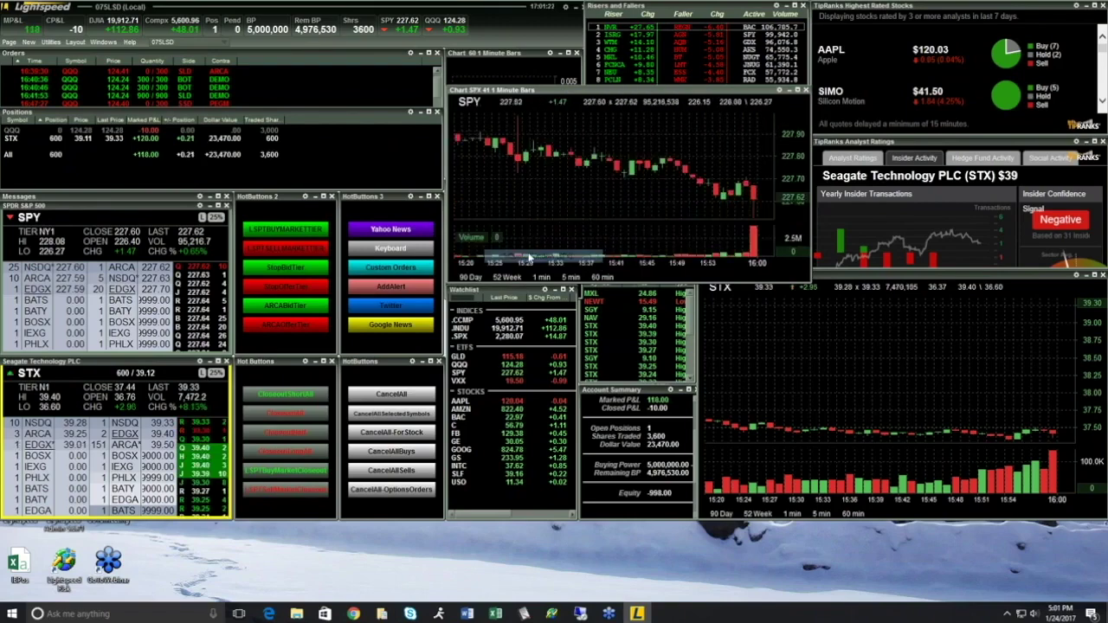
Step: Open the quote window link choices for the original STX chart
left_click(948, 335)
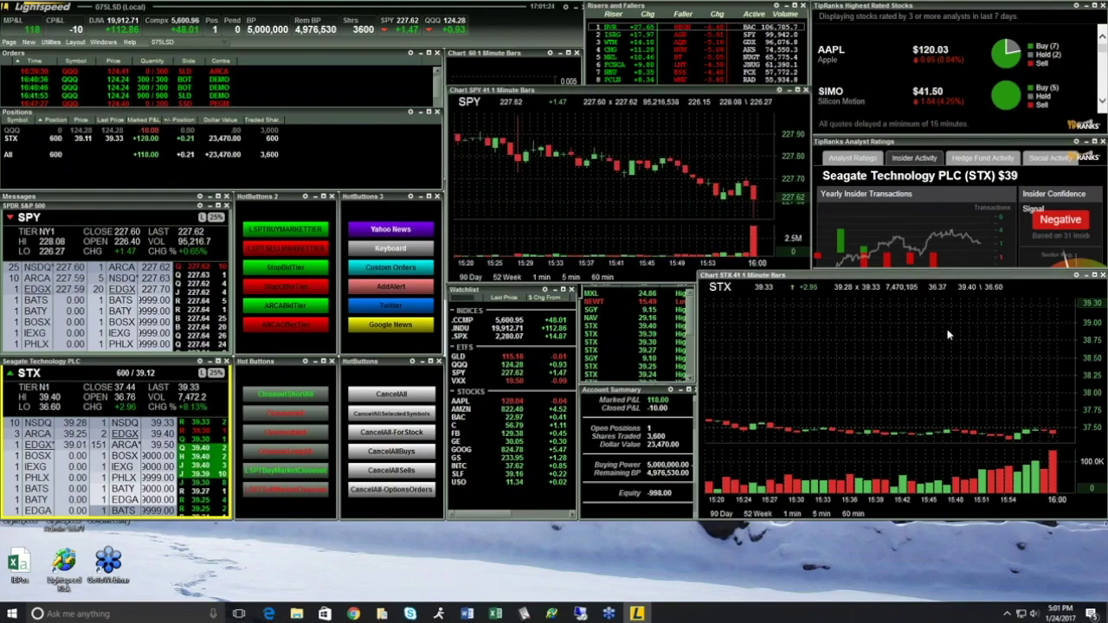
right_click(819, 277)
mouse_move(827, 400)
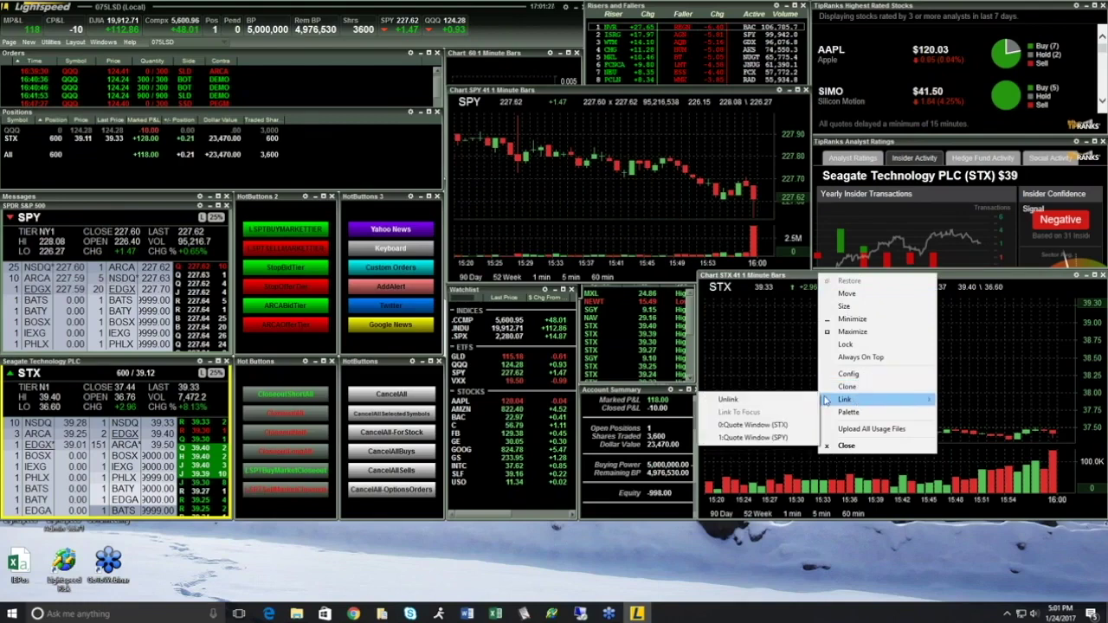
Step: Link the STX chart to Quote Window 0 (STX) and load the symbol QQQ in that quote window
left_click(762, 426)
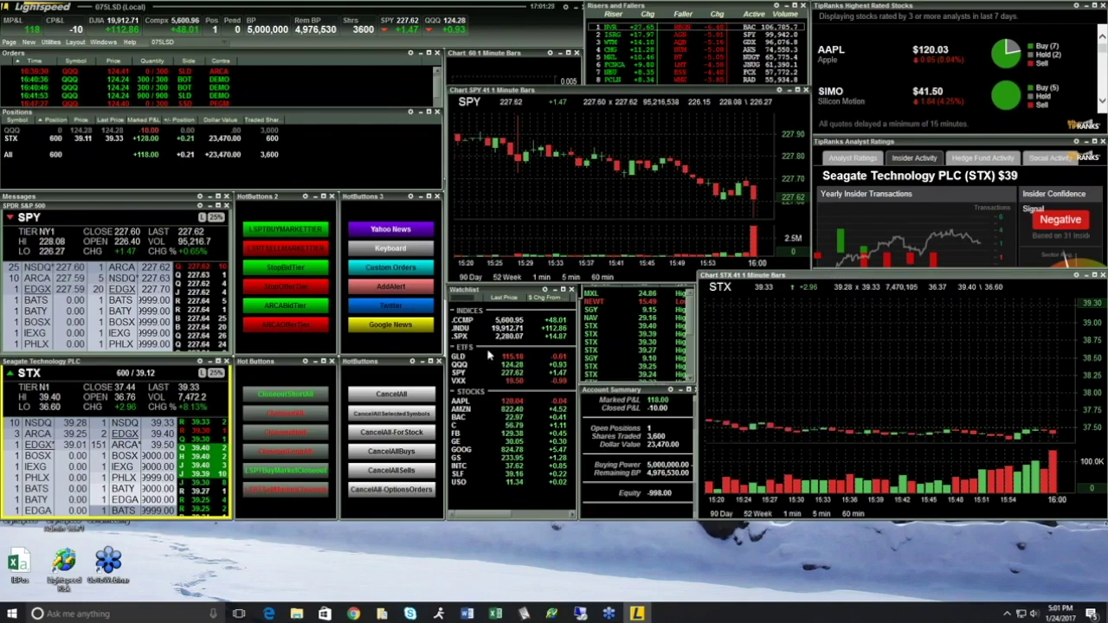
left_click(29, 372)
type("QQQ")
key("Return")
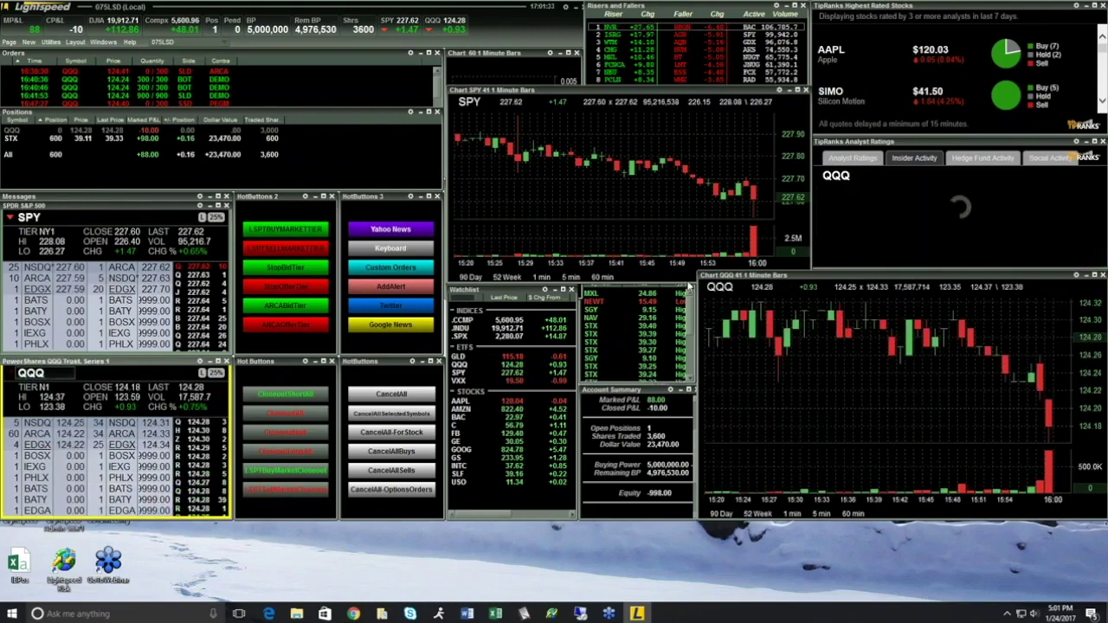
Step: Load the symbol DIA in the SPY quote window
left_click(29, 216)
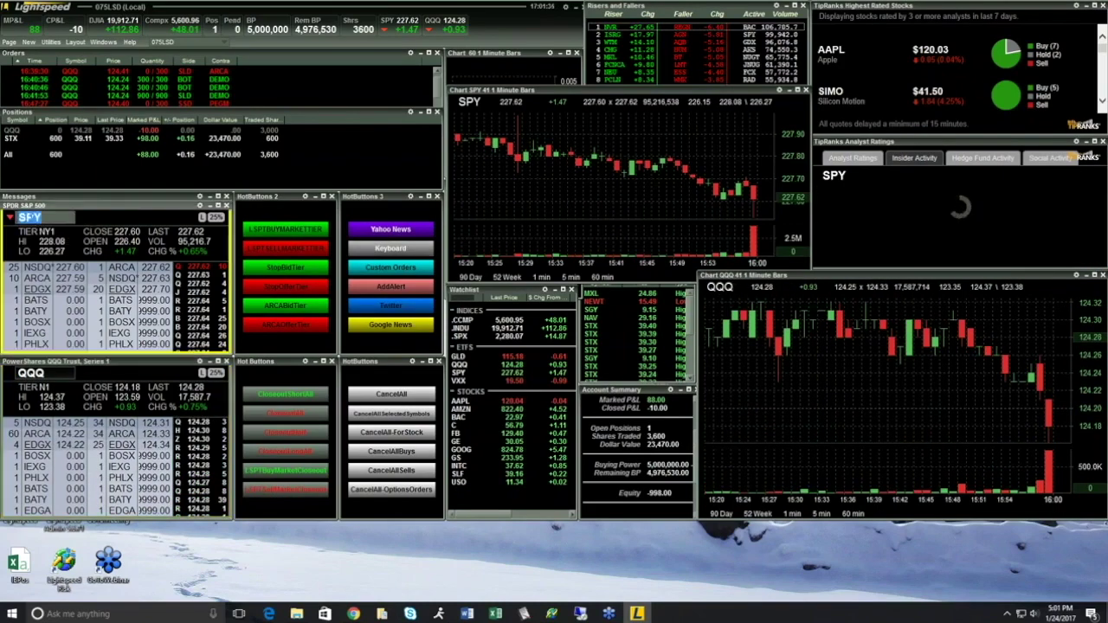
type("DIA")
key("Return")
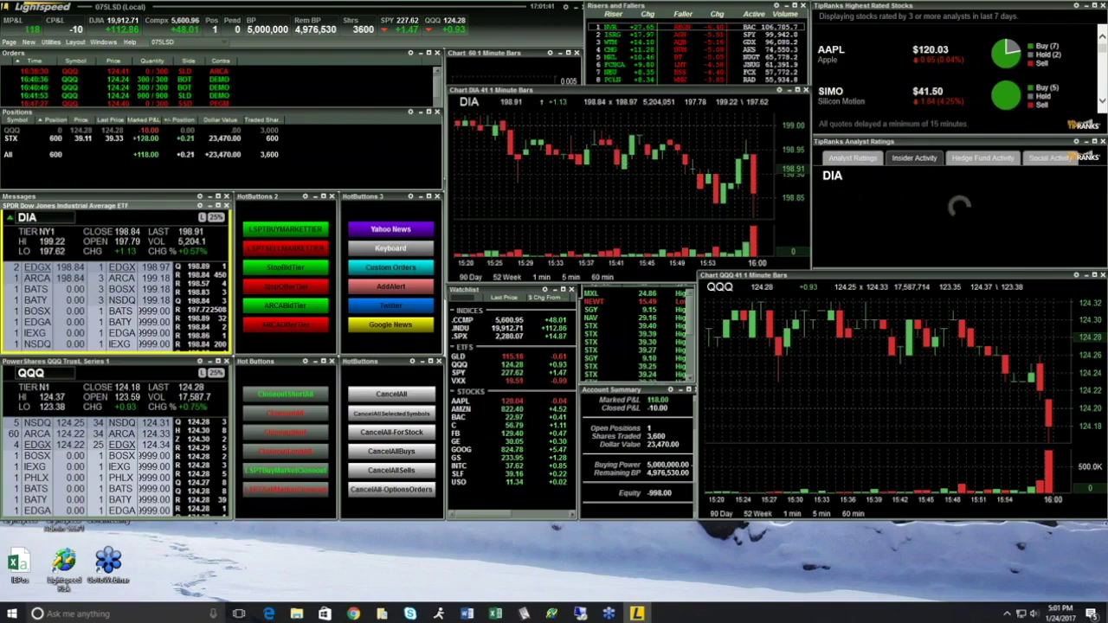
Step: Close the DIA 1-minute chart window
right_click(592, 90)
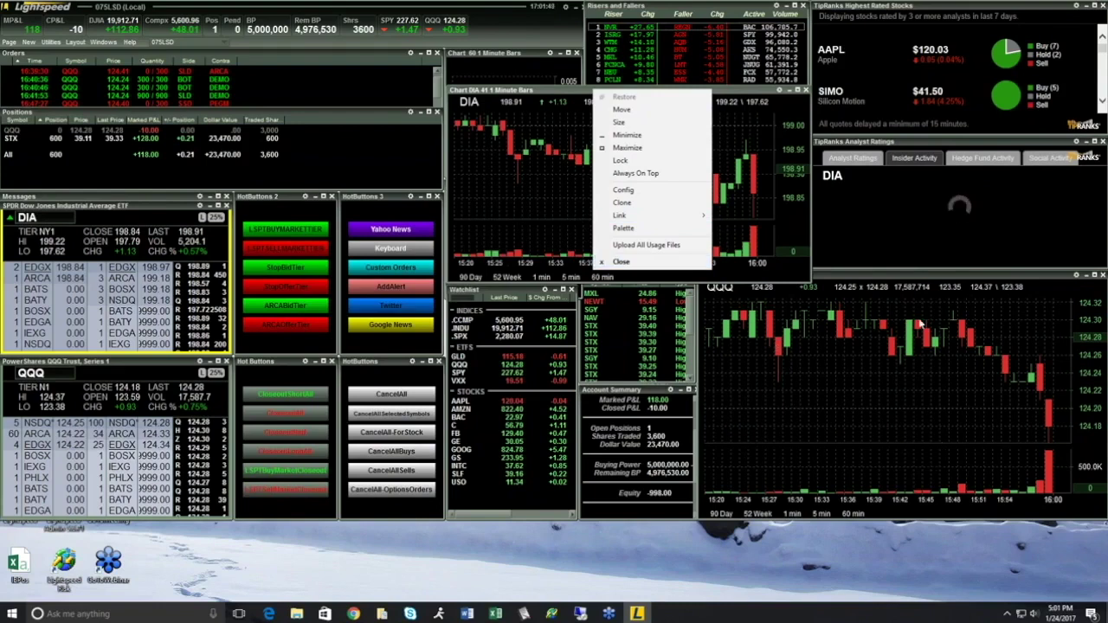
left_click(924, 351)
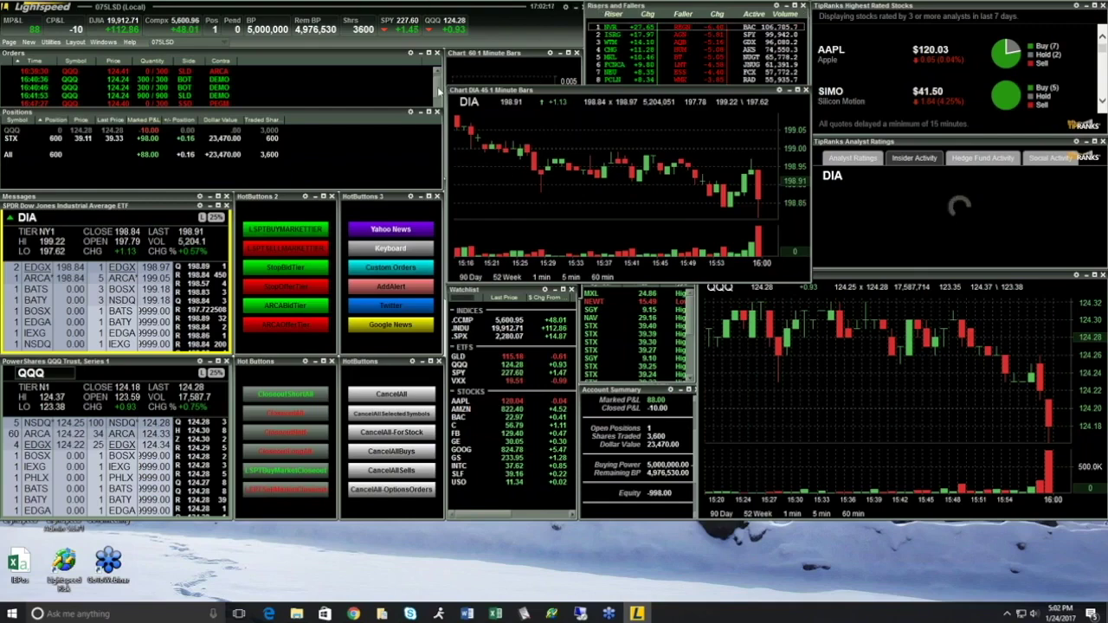
left_click(805, 91)
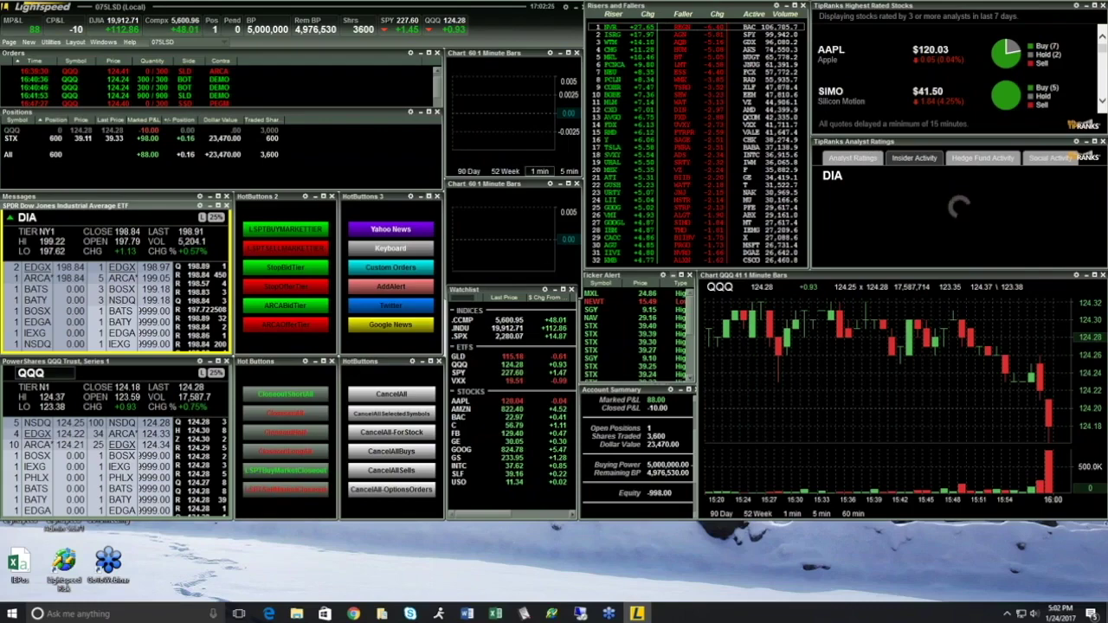
Step: Load the symbol AAPL in the DIA quote window
left_click(48, 218)
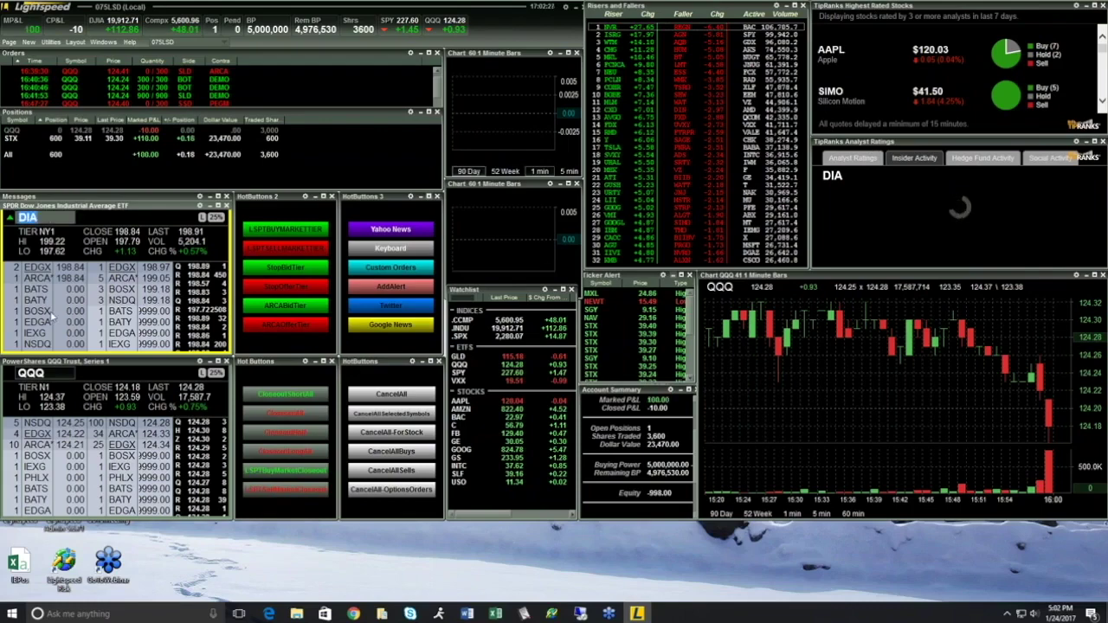
type("AAPL")
key("Return")
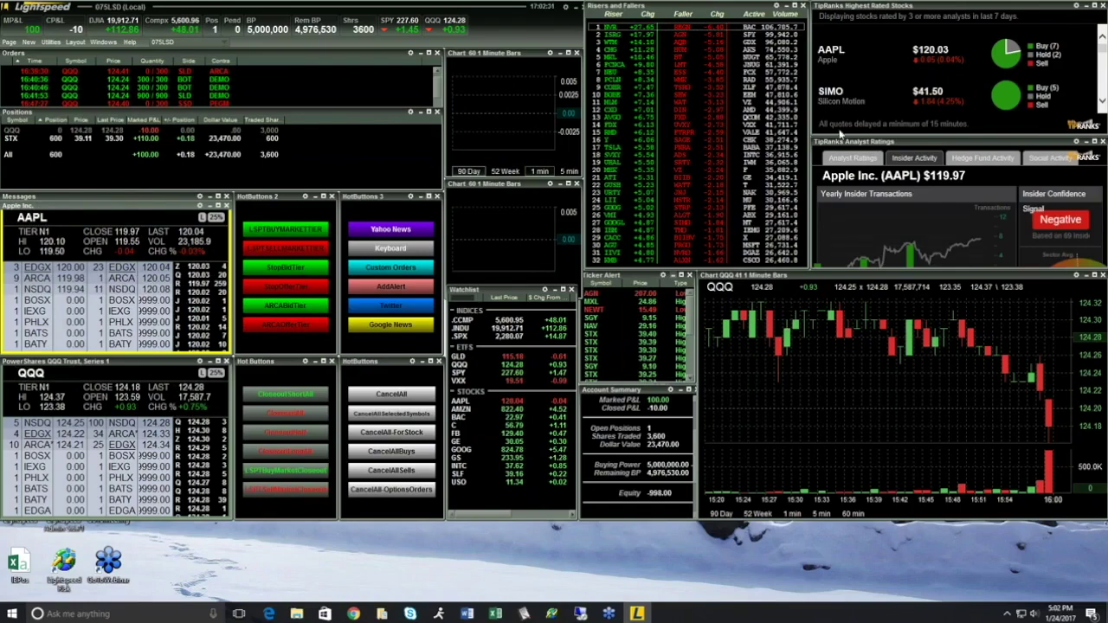
Step: Move the TipRanks Analyst Ratings window over the empty charts and Watchlist, and show its analyst ratings for AAPL
left_click_drag(841, 142, 482, 63)
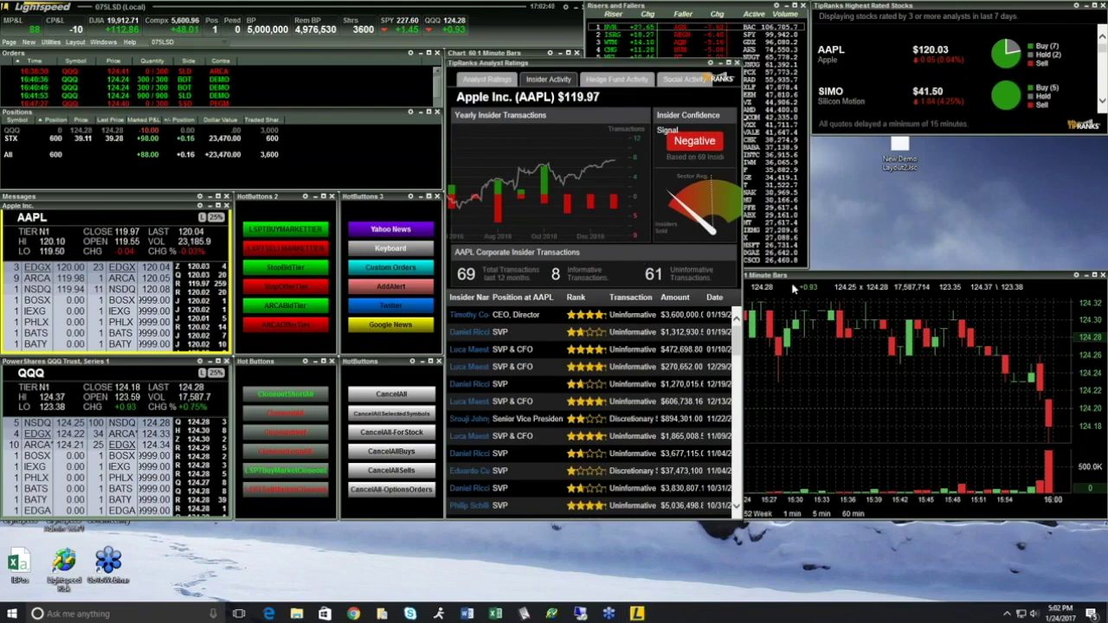
left_click(488, 81)
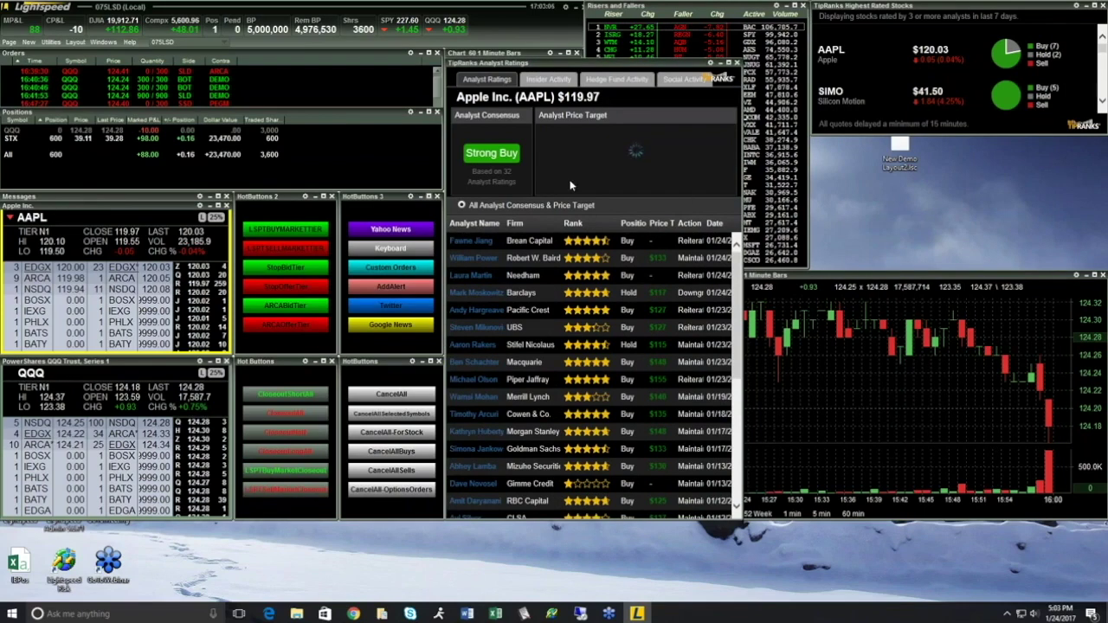
Step: Maximize the TipRanks Highest Rated Stocks window to review its stock list, and restore it to its original size
left_click_drag(837, 6, 467, 1)
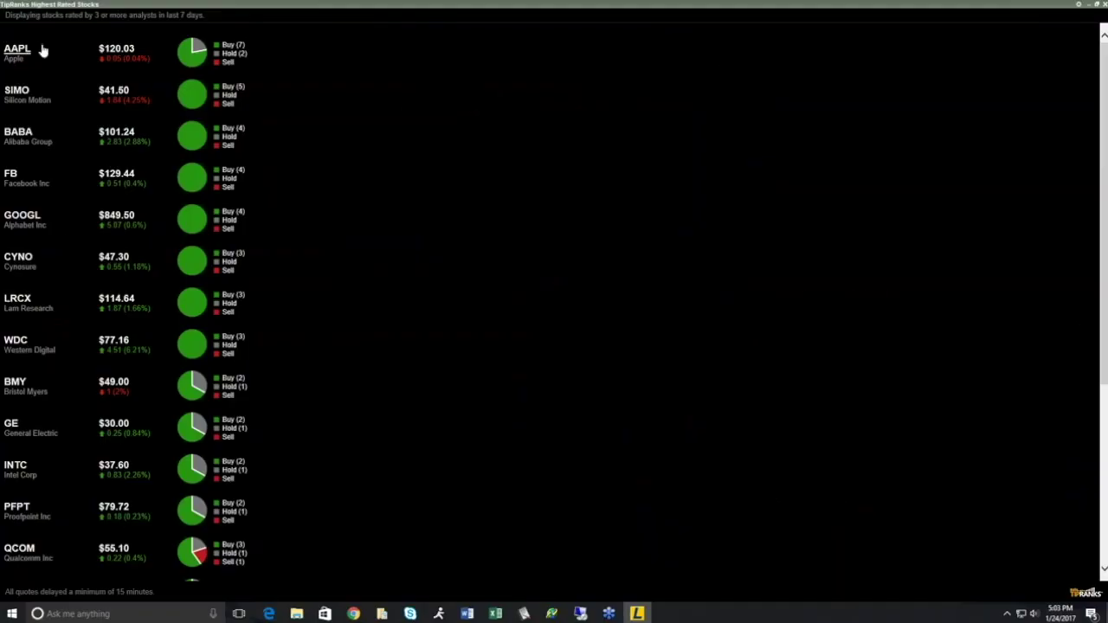
scroll(52, 54, "down", 2)
scroll(69, 87, "up", 2)
right_click(143, 8)
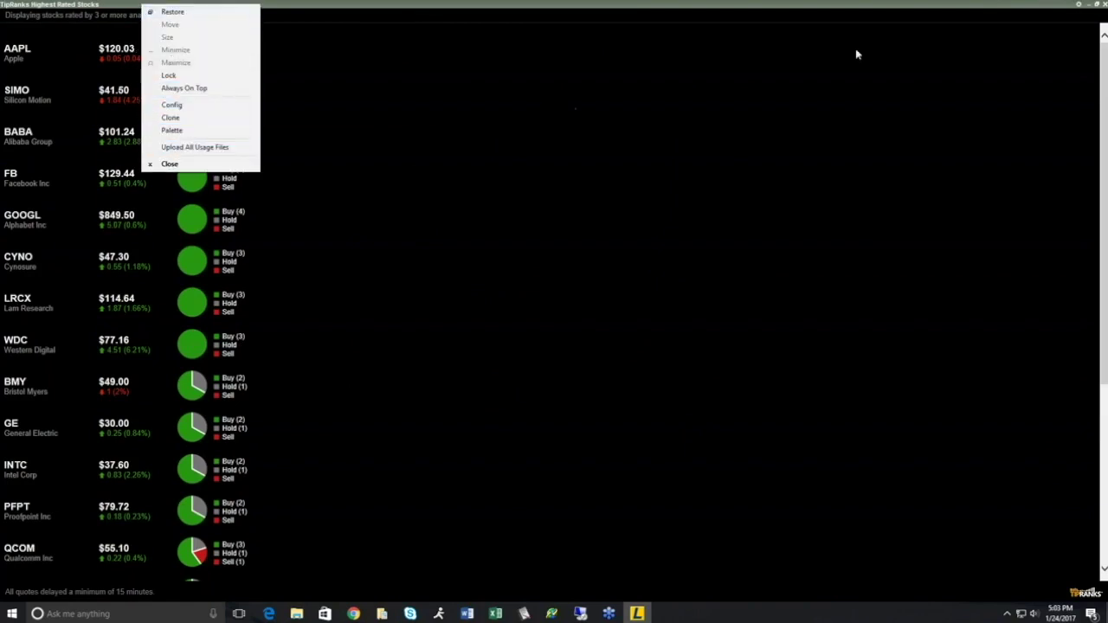
double_click(742, 7)
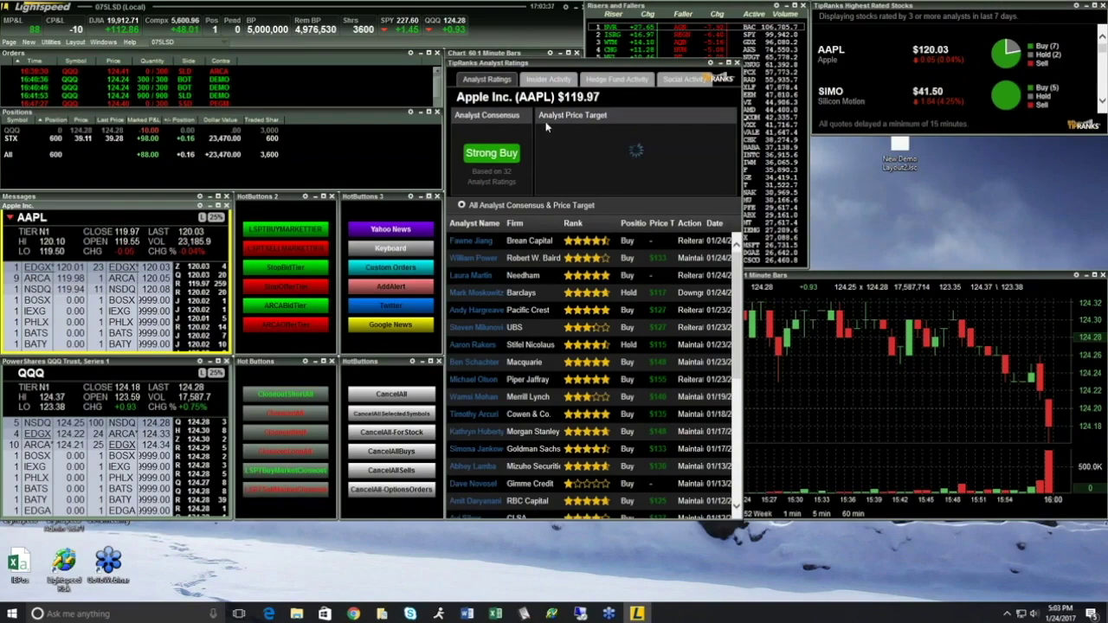
Step: Show AAPL's insider activity and move the TipRanks Analyst Ratings window directly below the Highest Rated Stocks window
left_click(542, 77)
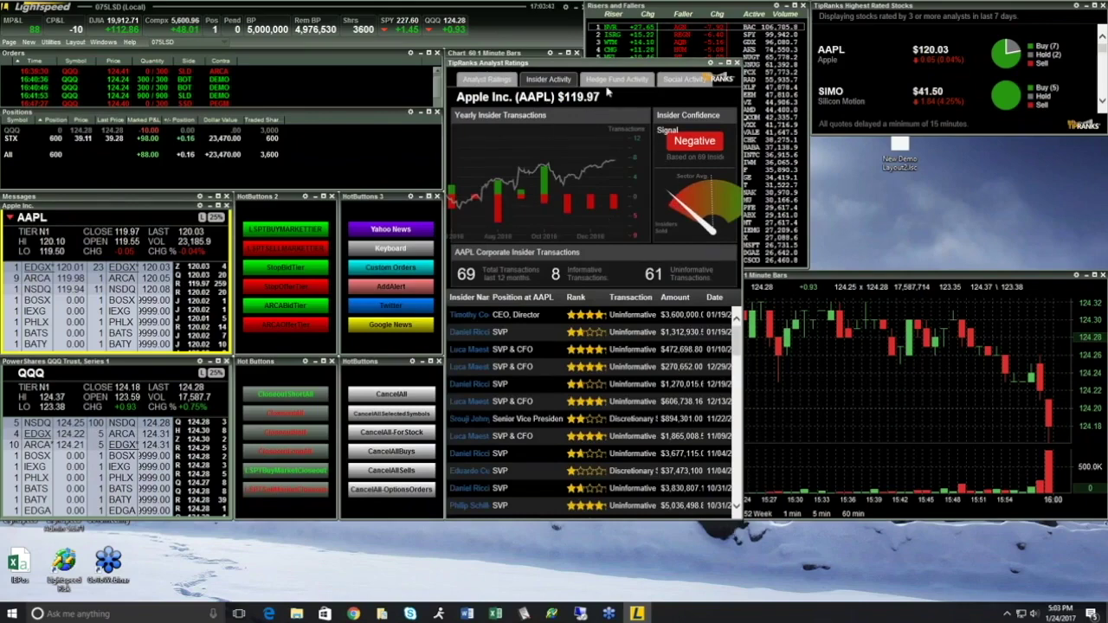
left_click_drag(588, 67, 955, 127)
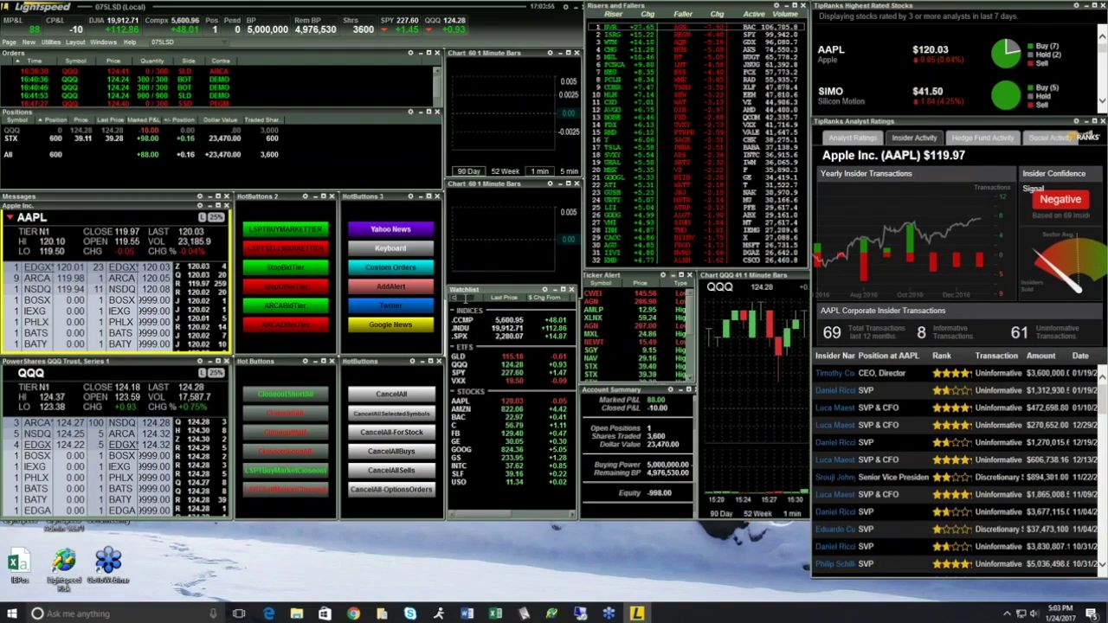
Step: Add the symbols CMG and VZ to the end of the Watchlist
key("Return")
type("VZ")
key("Return")
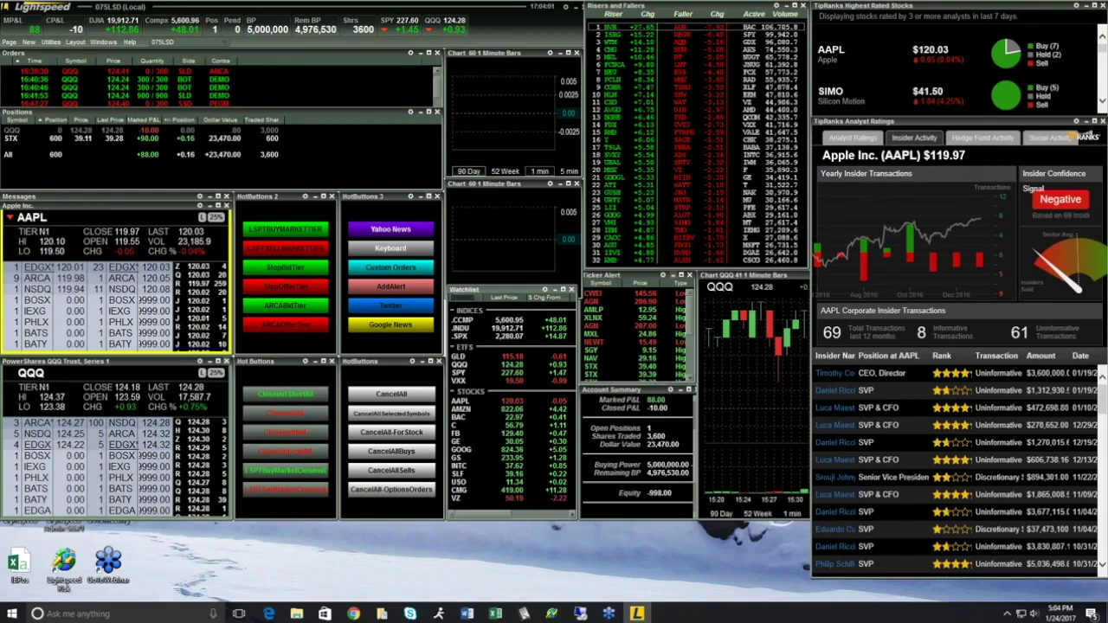
Step: Widen the Watchlist window across the quote windows and add the % Vol Change column in its configuration
left_click_drag(443, 302, 0, 302)
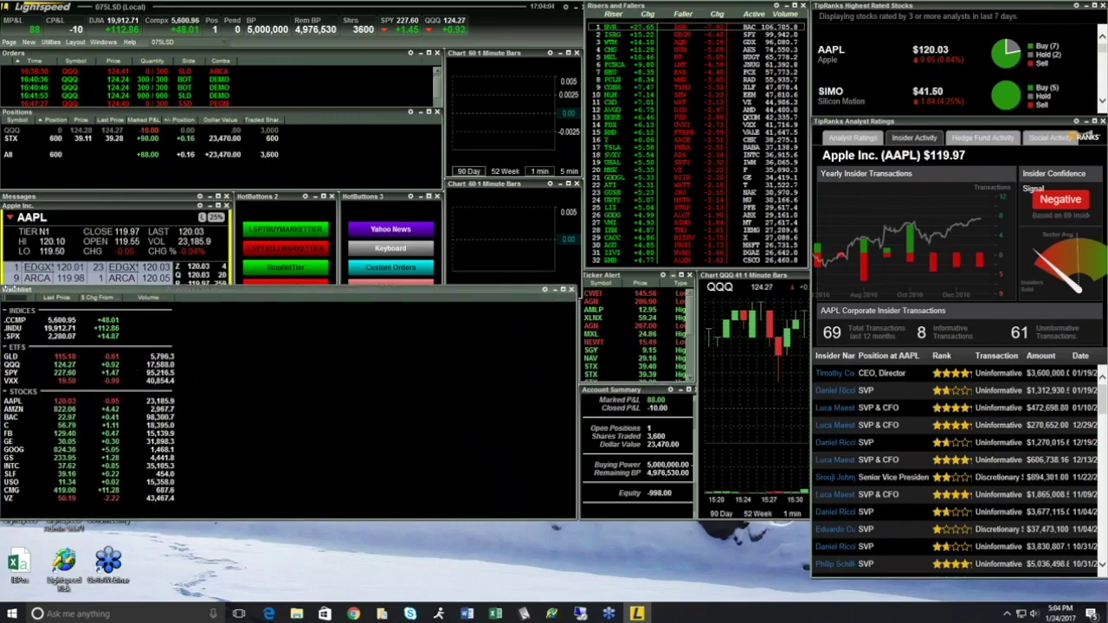
left_click(546, 291)
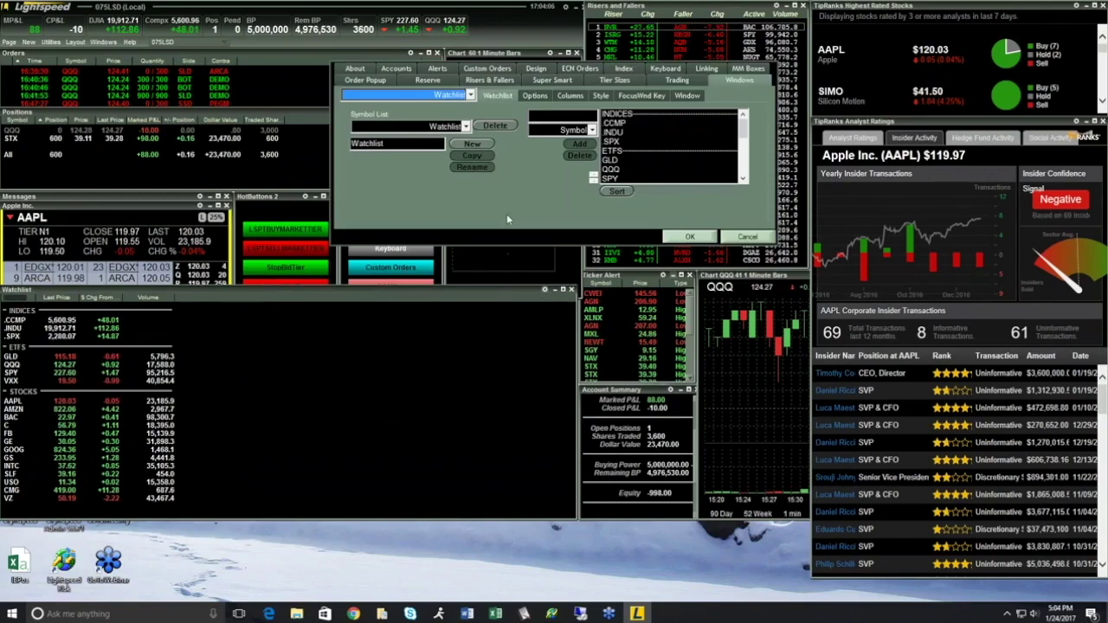
left_click(571, 97)
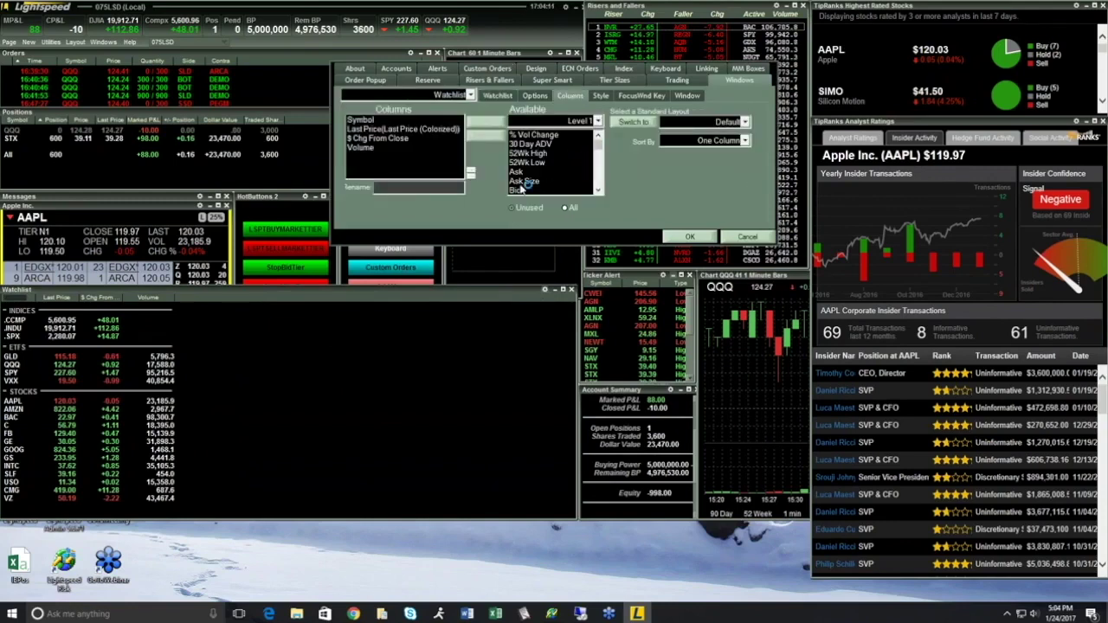
left_click(540, 136)
double_click(540, 136)
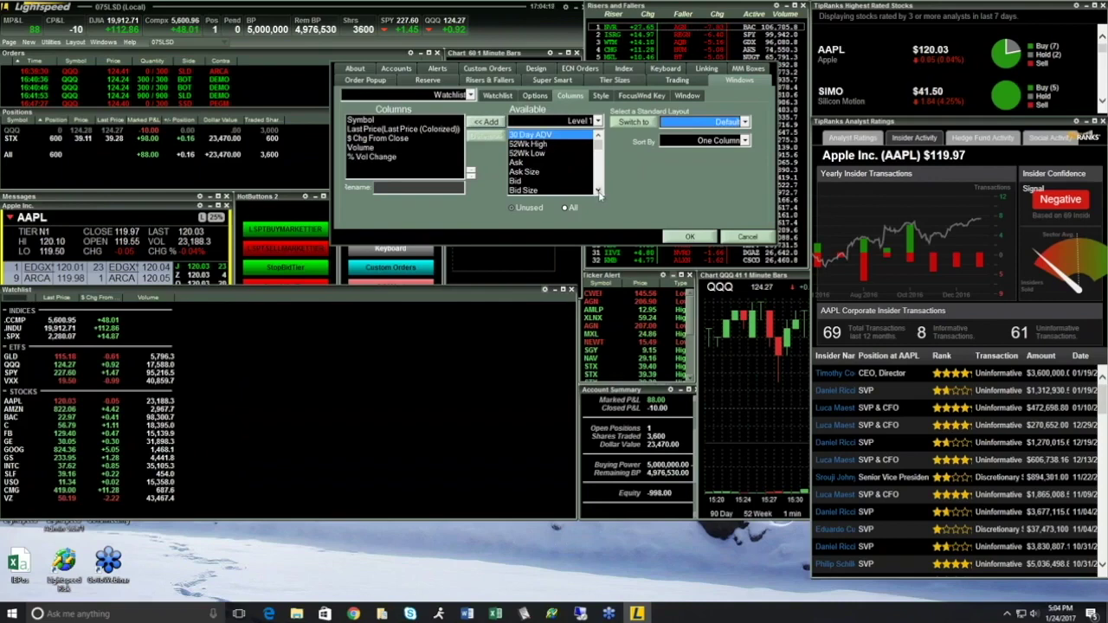
Step: Add the Daily High column from the Level 1 category to the Watchlist columns
left_click(598, 191)
left_click(597, 190)
left_click(597, 191)
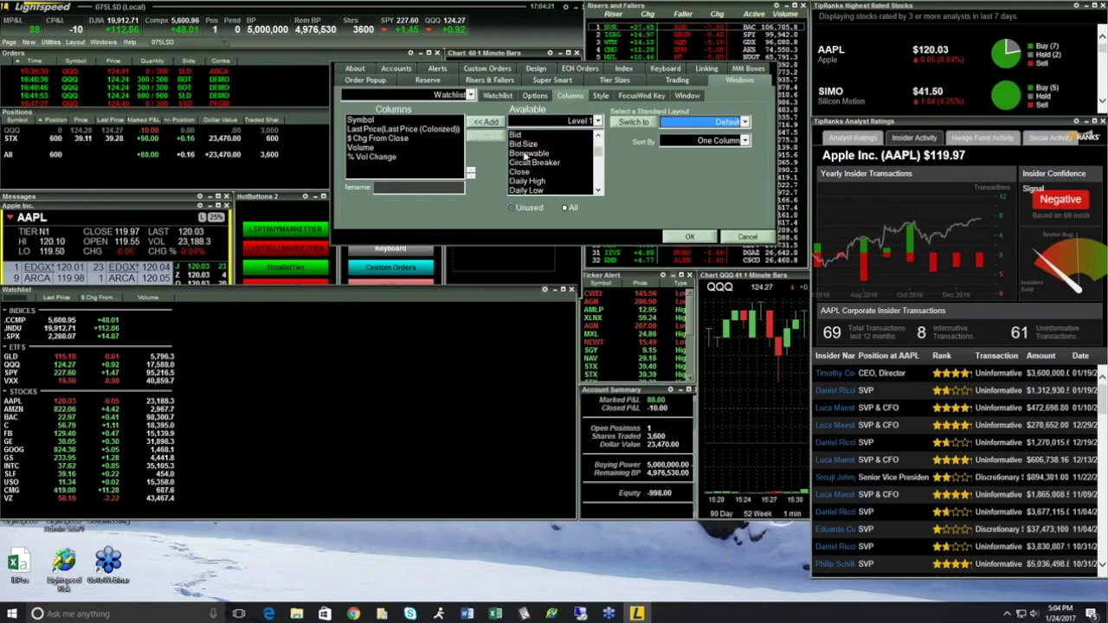
left_click(529, 153)
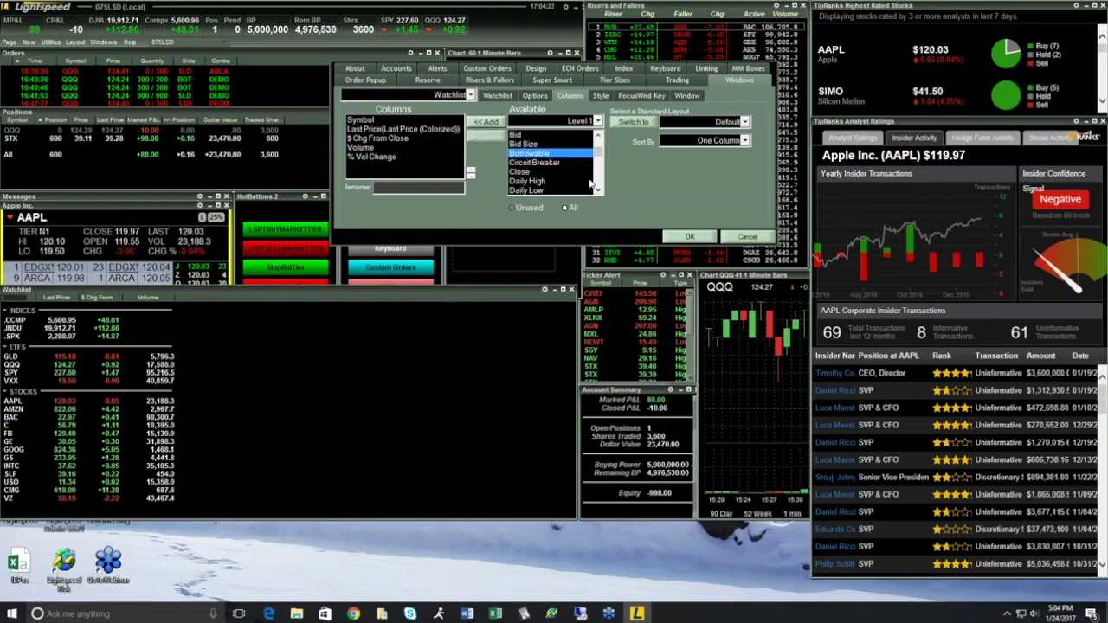
left_click(598, 190)
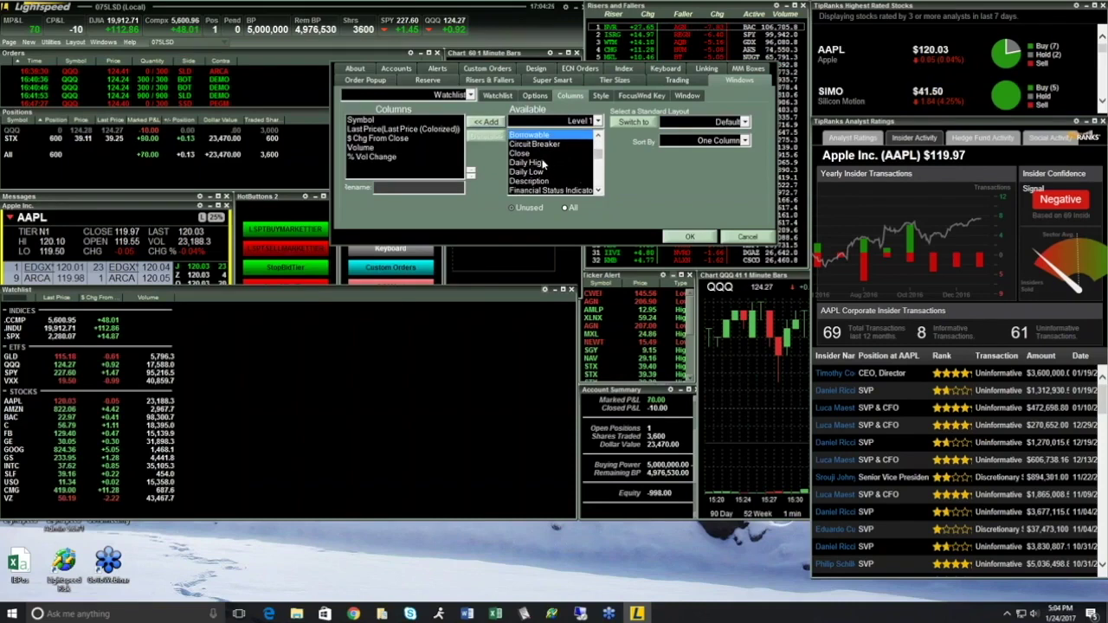
left_click(530, 162)
left_click(485, 121)
Step: Add the % Chg From Open column from the Change category to the Watchlist columns
left_click(597, 190)
left_click(597, 190)
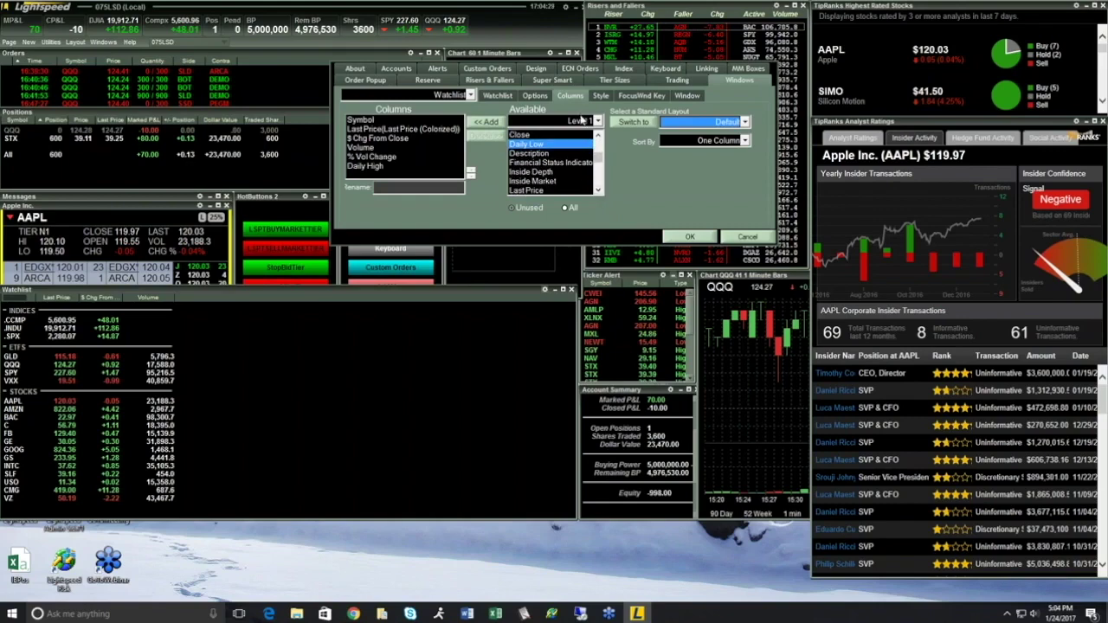
left_click(582, 120)
left_click(585, 132)
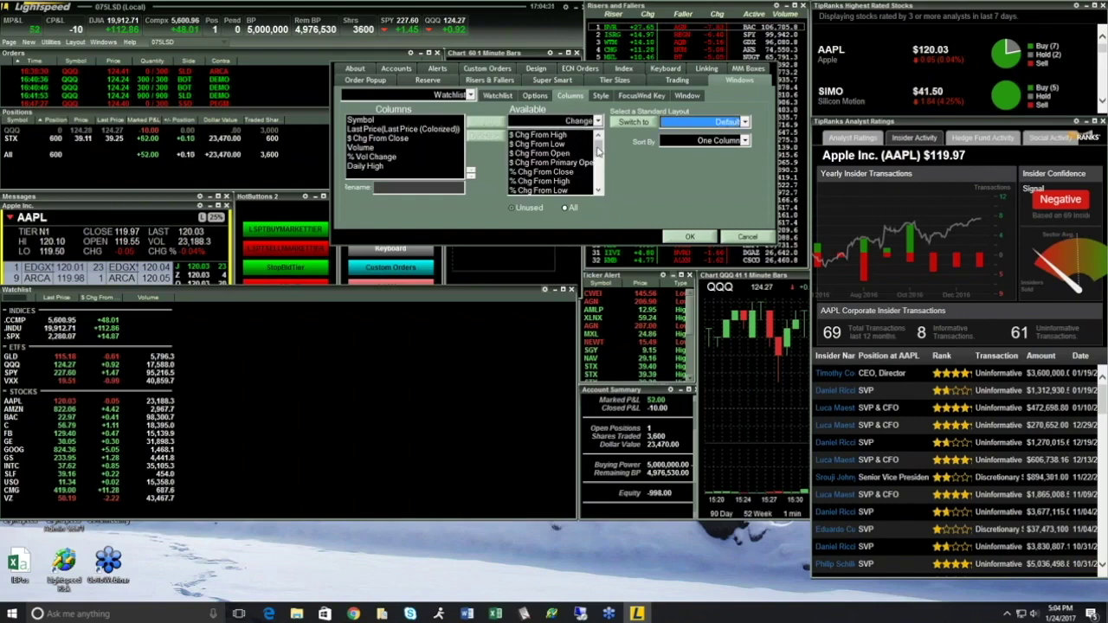
left_click(597, 121)
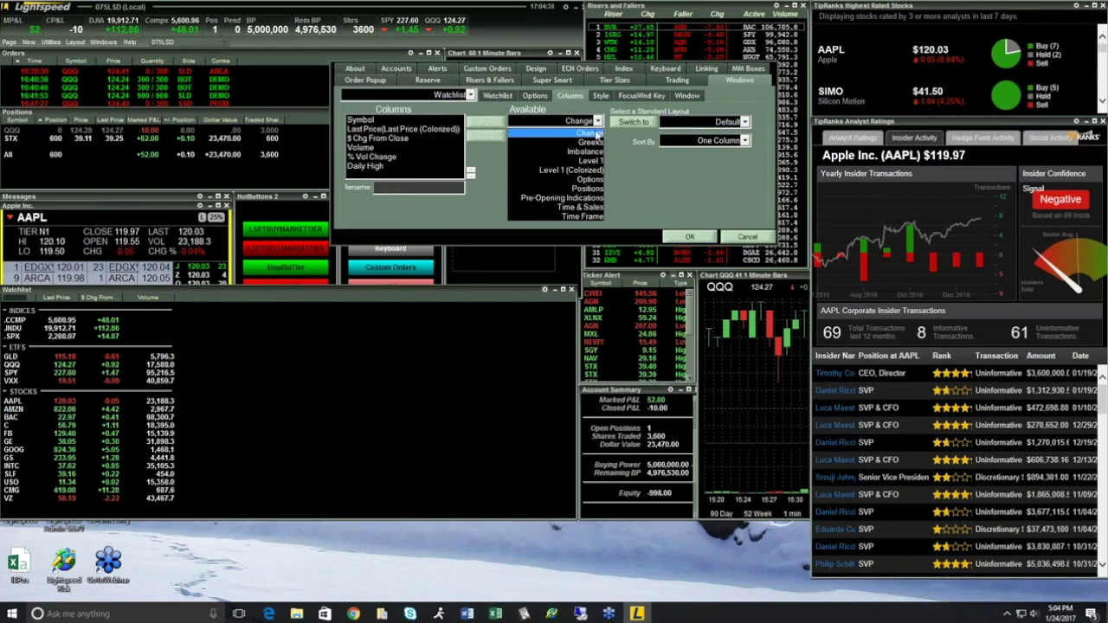
left_click(597, 135)
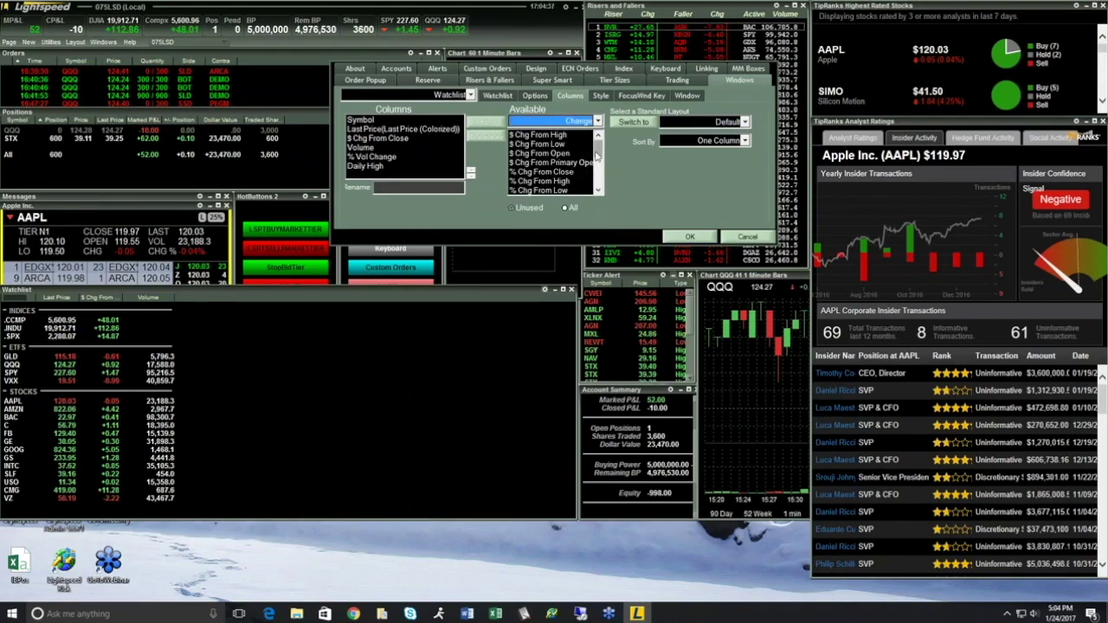
left_click_drag(597, 154, 596, 160)
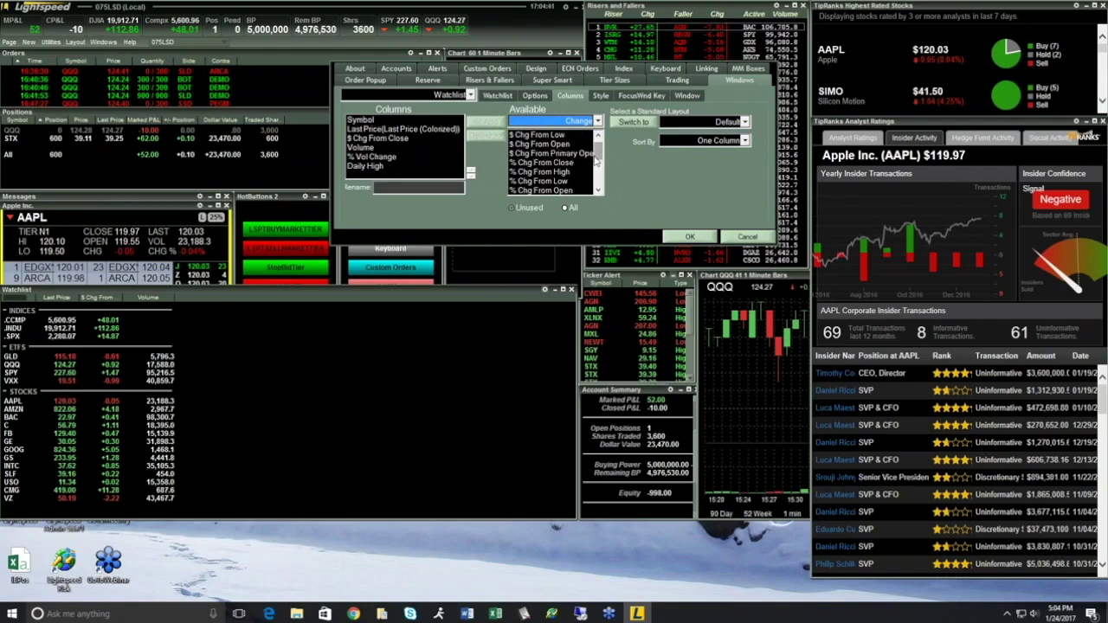
left_click(545, 189)
left_click(487, 122)
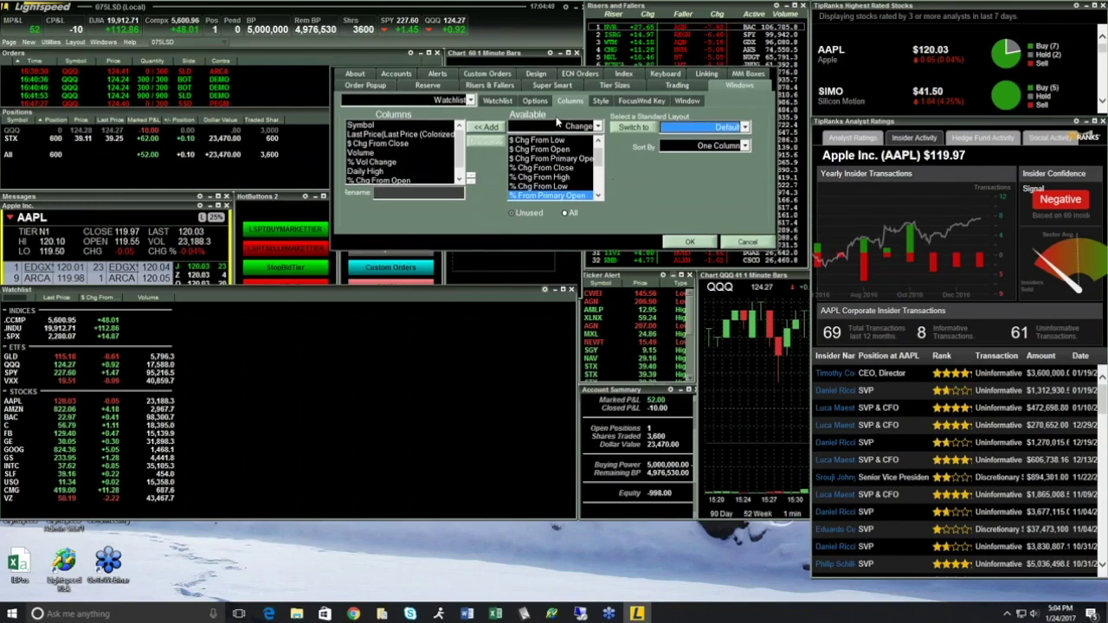
Step: Examine the available Watchlist columns in the Positions category
left_click(578, 126)
left_click(571, 193)
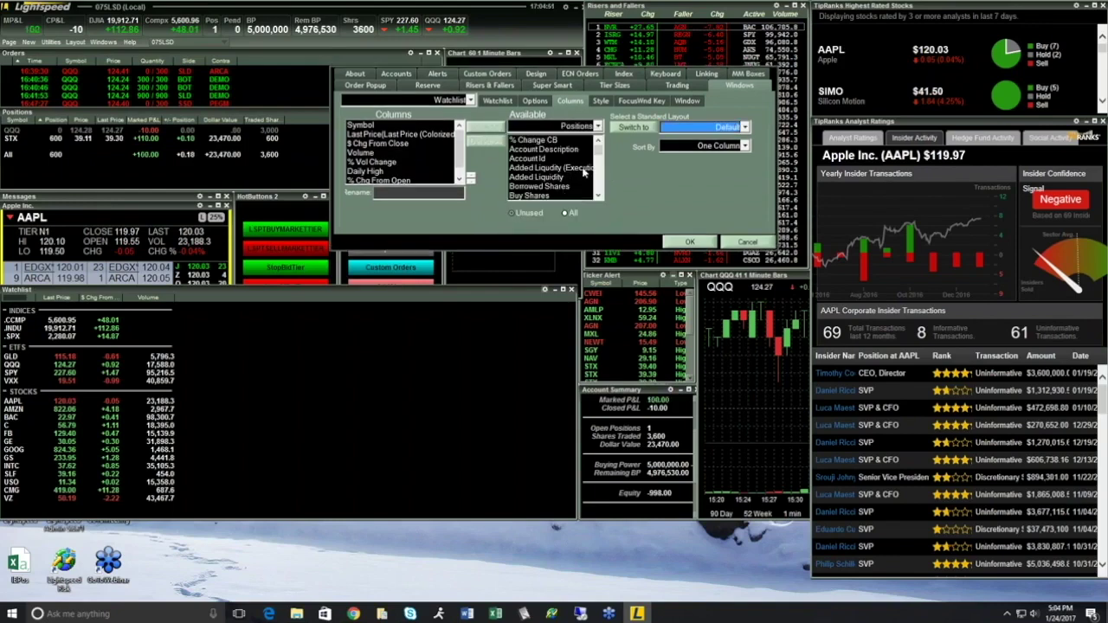
scroll(596, 157, "down", 1)
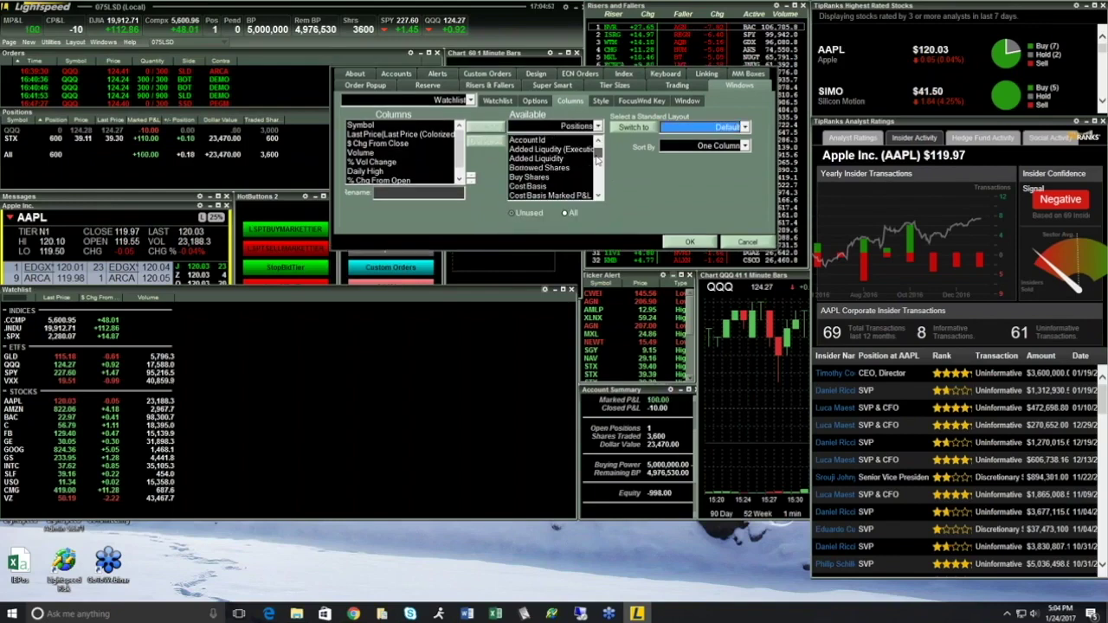
scroll(596, 158, "down", 4)
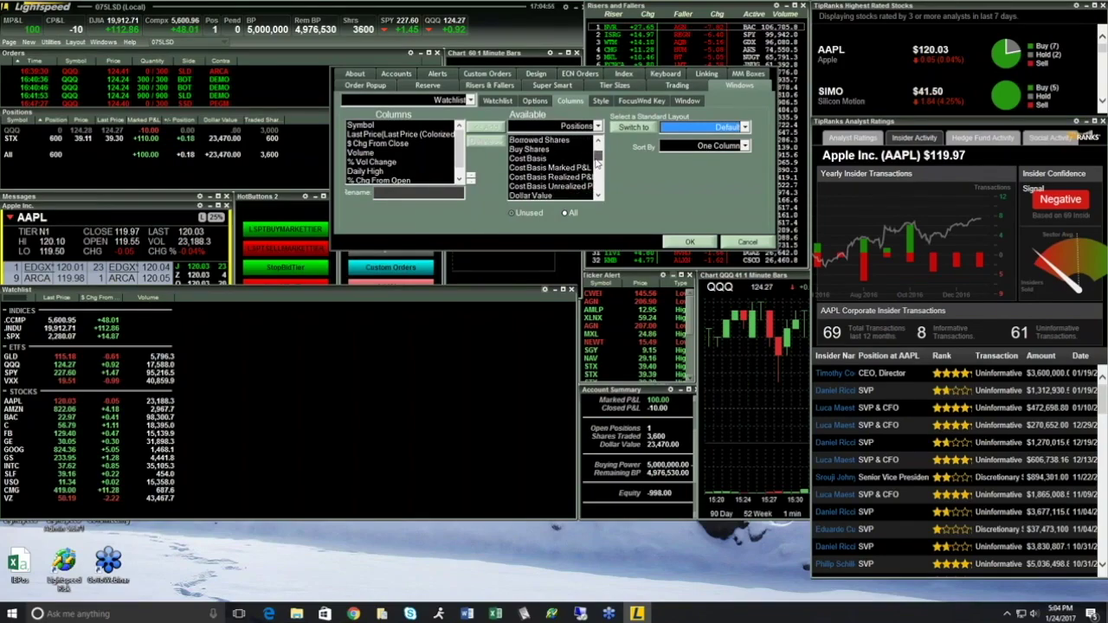
key("super+Tab")
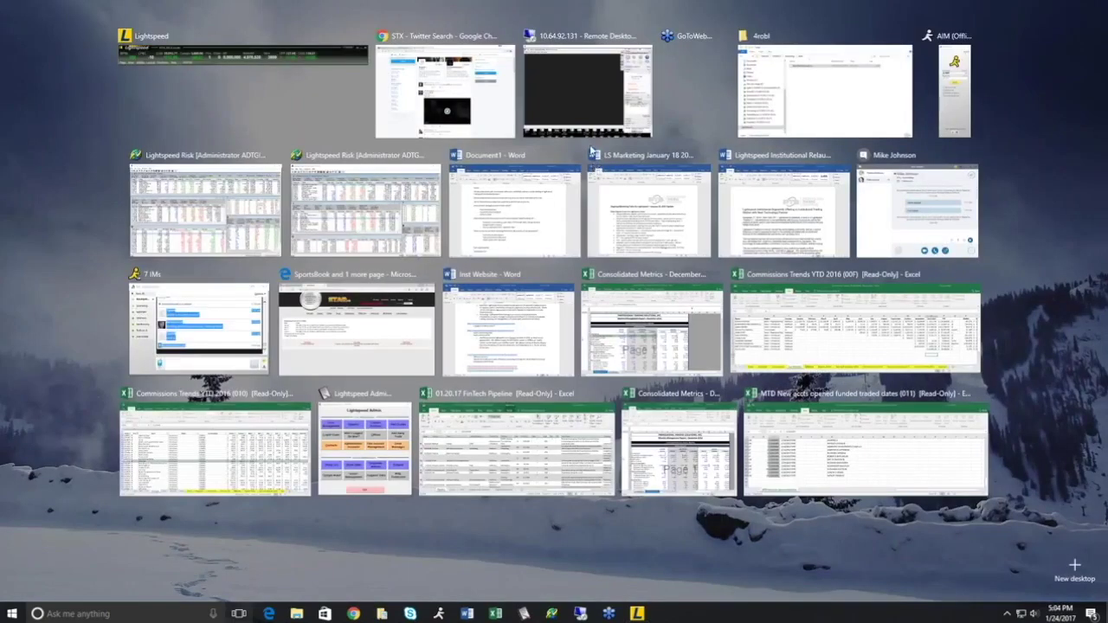
left_click(315, 64)
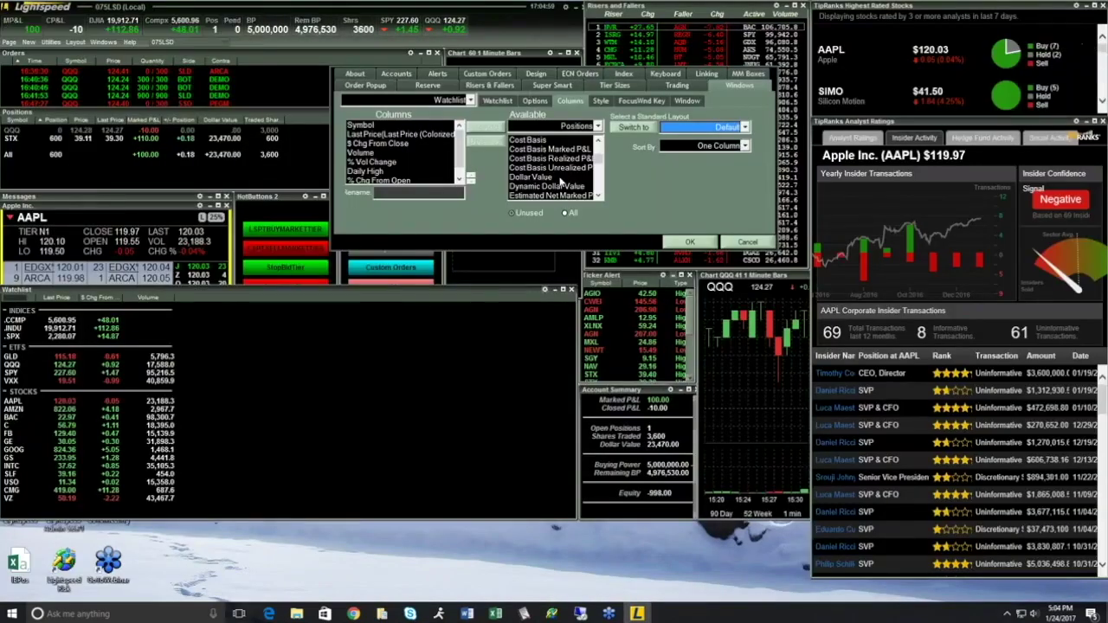
scroll(599, 173, "down", 2)
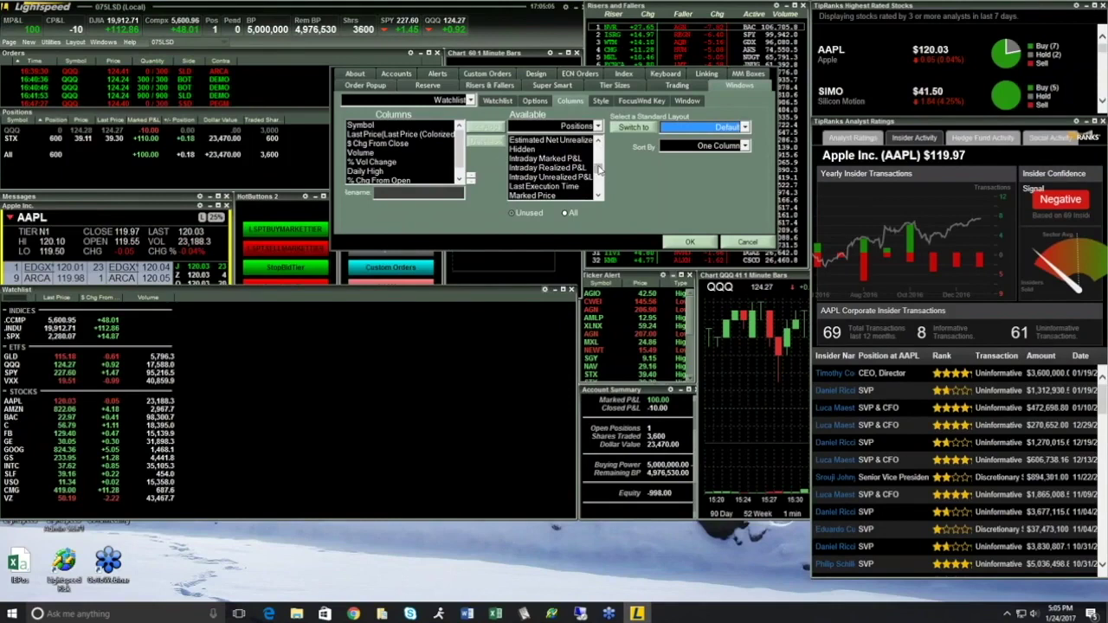
scroll(598, 182, "down", 5)
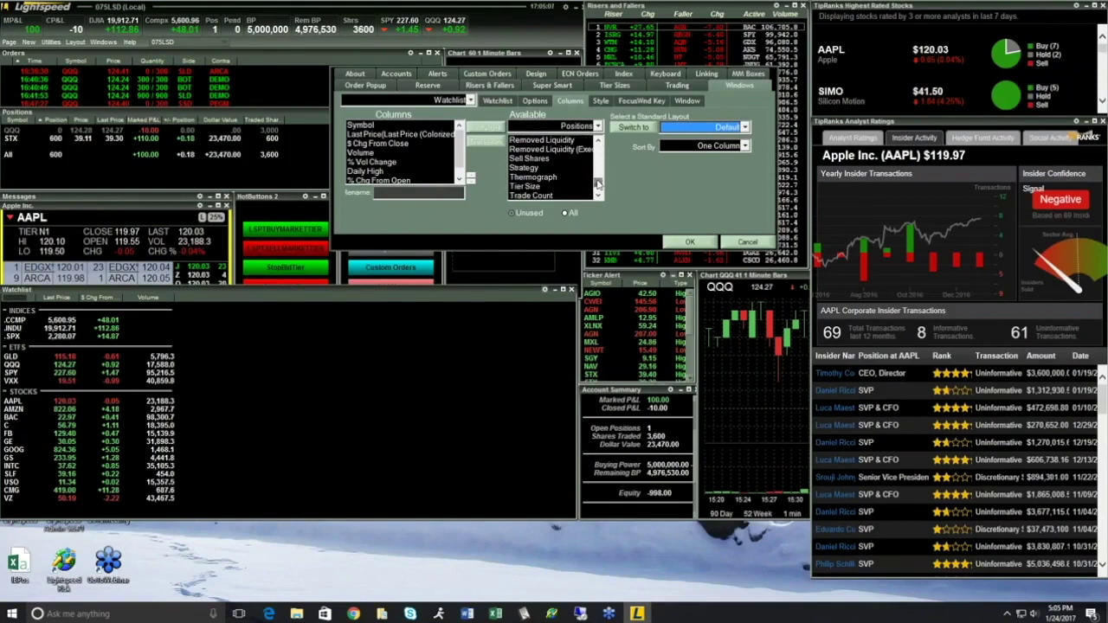
Step: View the Time & Sales column category, and apply the column changes to the Watchlist
left_click(573, 126)
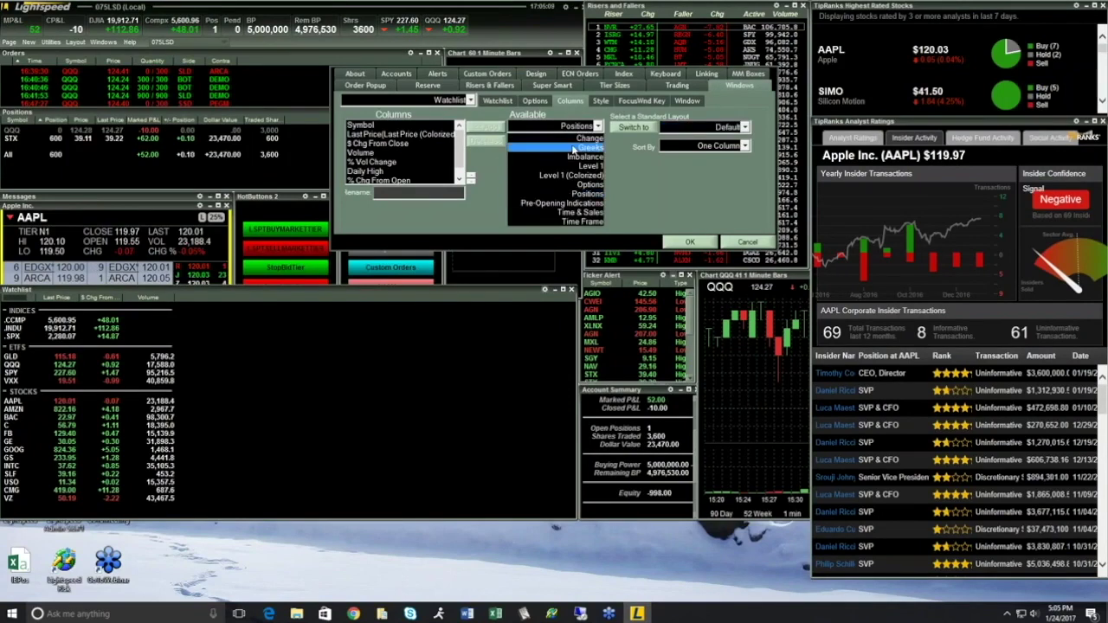
left_click(574, 212)
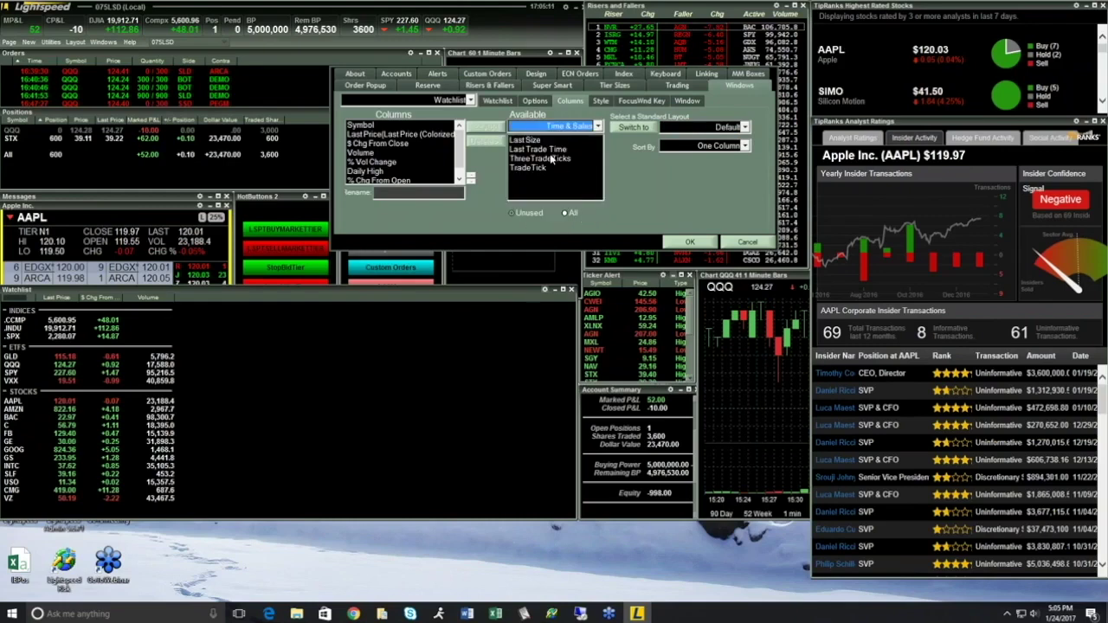
left_click(570, 128)
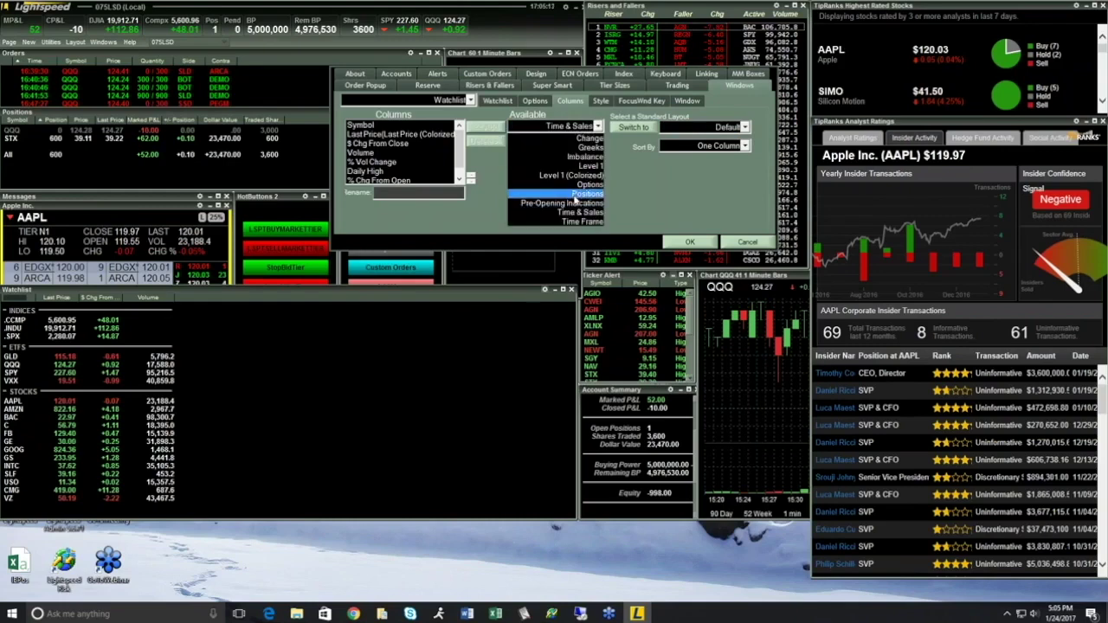
left_click(691, 243)
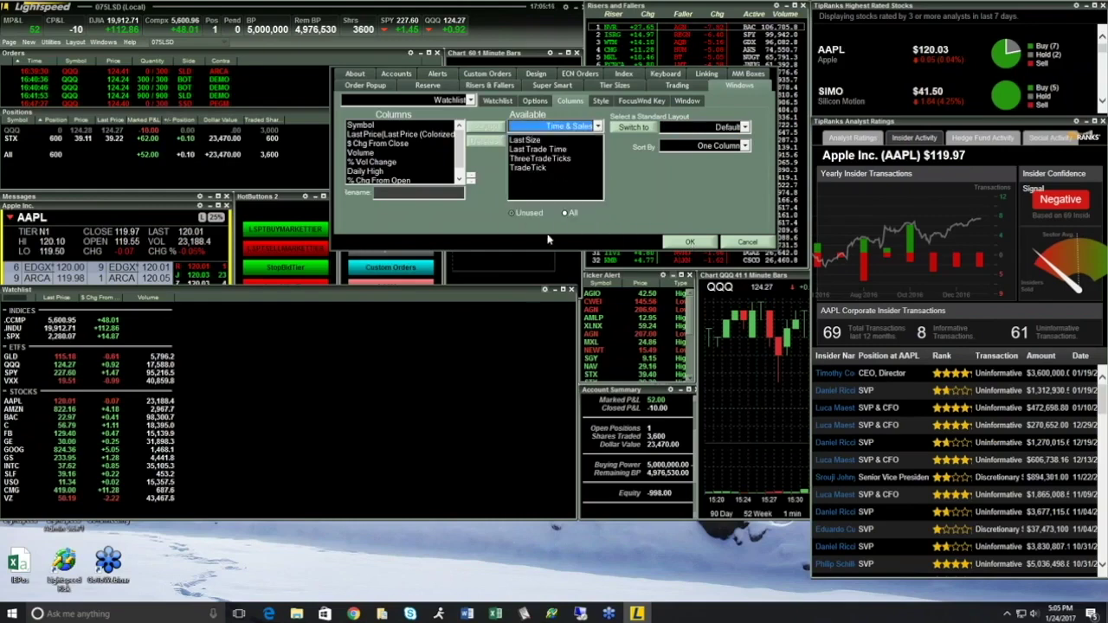
left_click(685, 243)
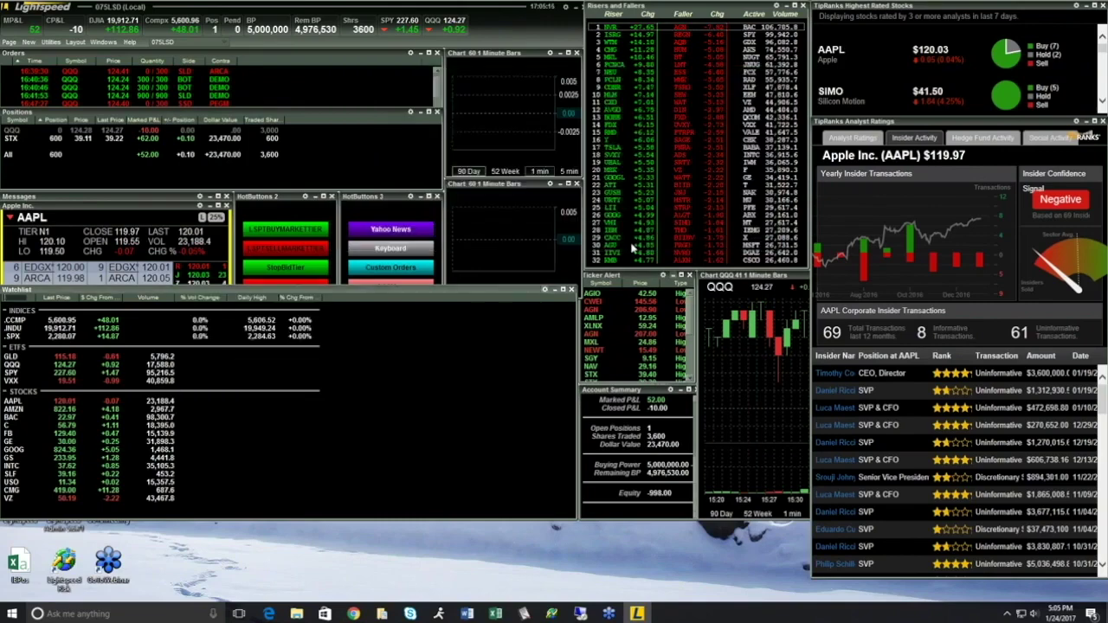
Step: Add the VWAP column from the Level 1 category to the Watchlist, apply it, and widen that column
right_click(331, 304)
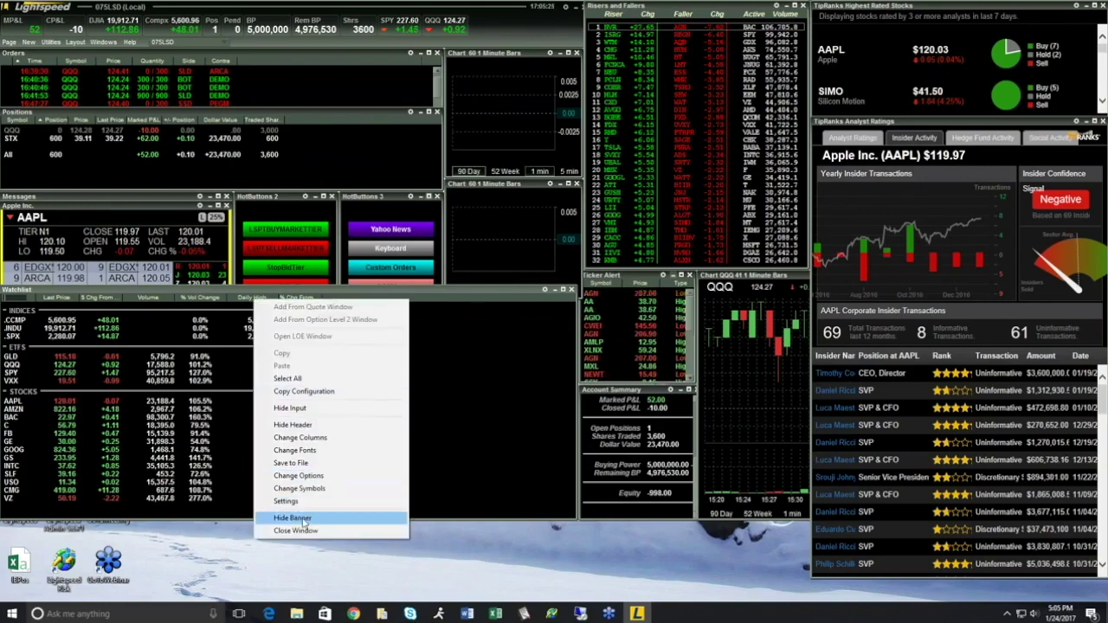
left_click(301, 437)
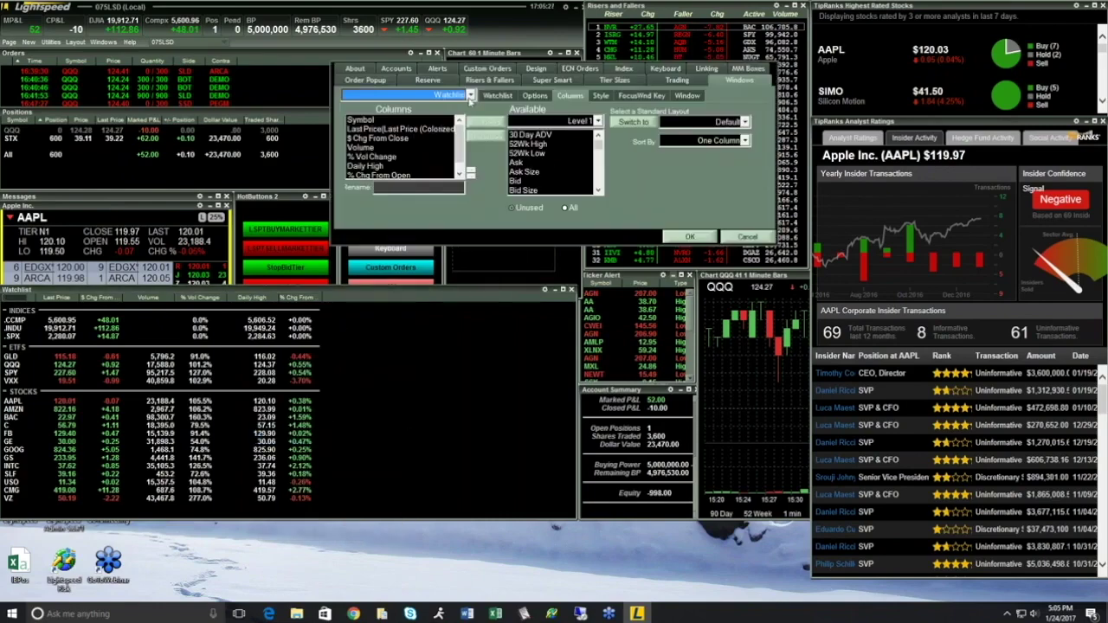
scroll(595, 192, "down", 5)
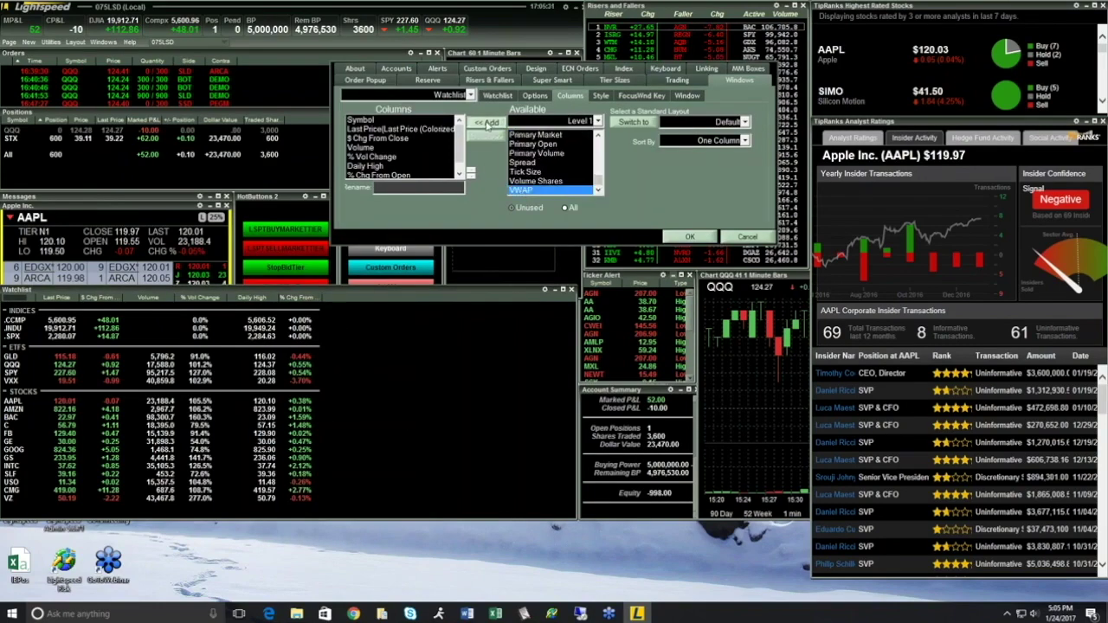
left_click(485, 122)
left_click(690, 236)
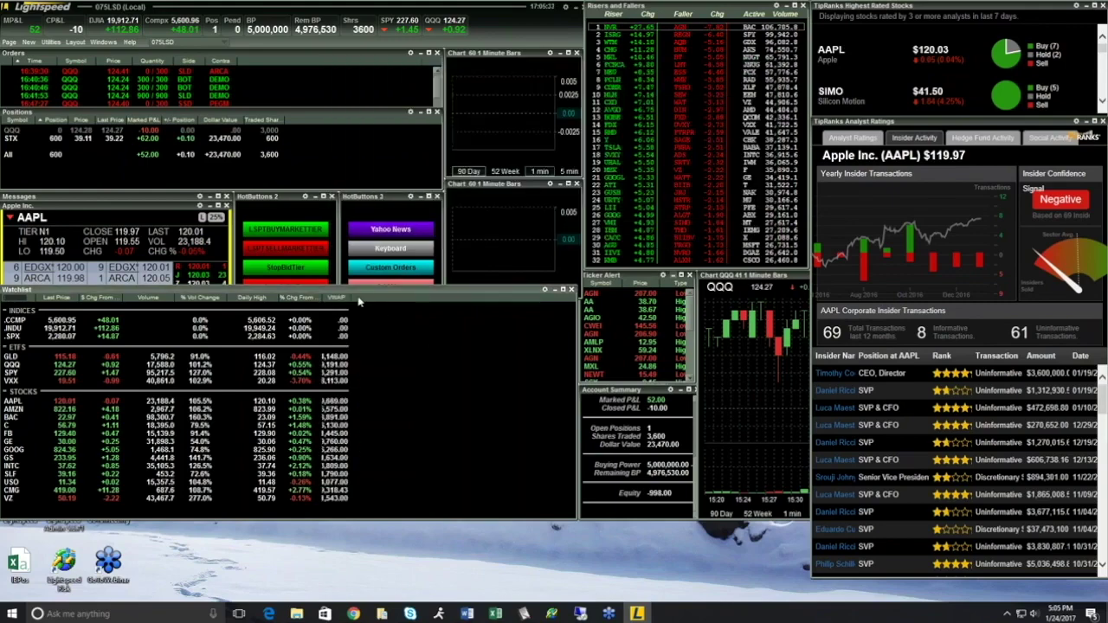
left_click_drag(350, 297, 388, 299)
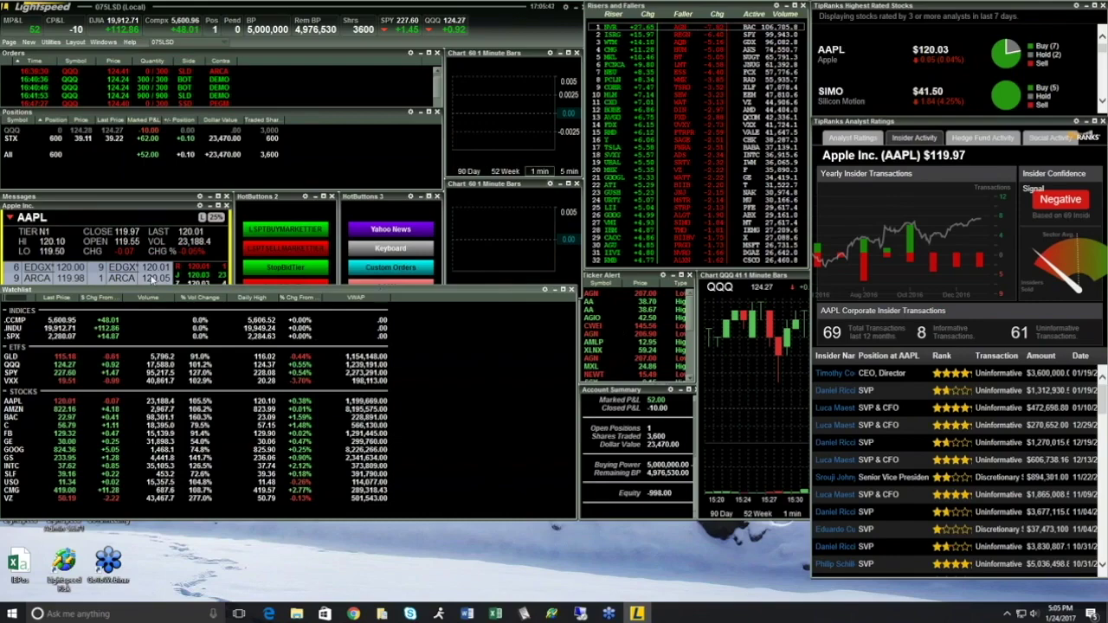
Step: Move the Watchlist beside the hot button windows and bring Ticker Alert and the QQQ chart in front of it
left_click_drag(145, 288, 607, 277)
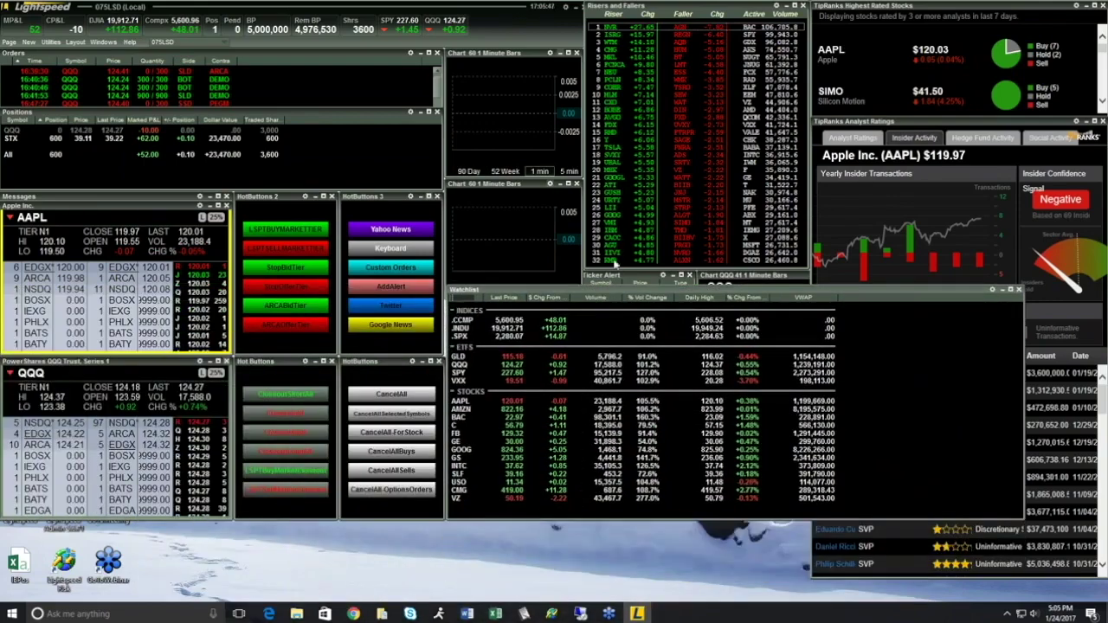
left_click(616, 275)
left_click(719, 284)
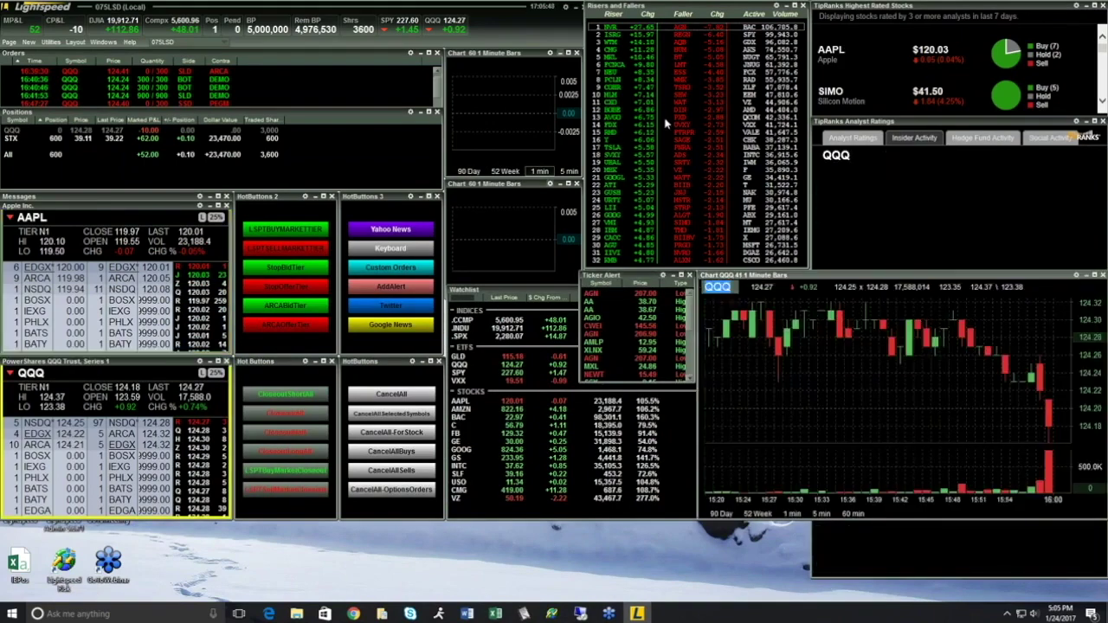
Step: Load FDX from the Risers and Fallers list into the linked windows and bring its chart to the front
left_click(640, 7)
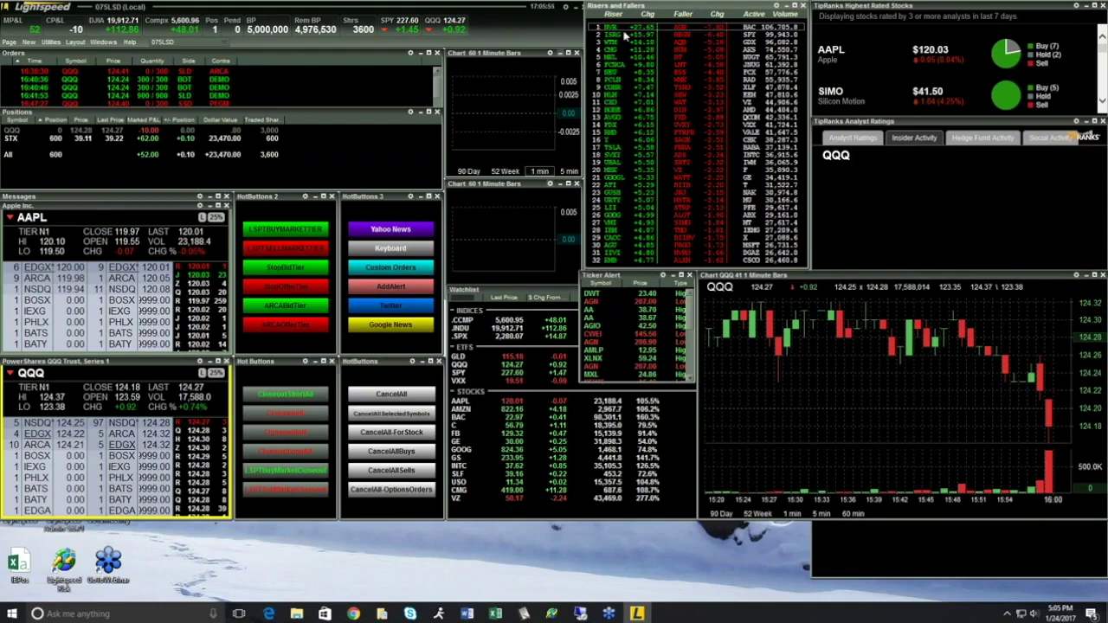
right_click(662, 70)
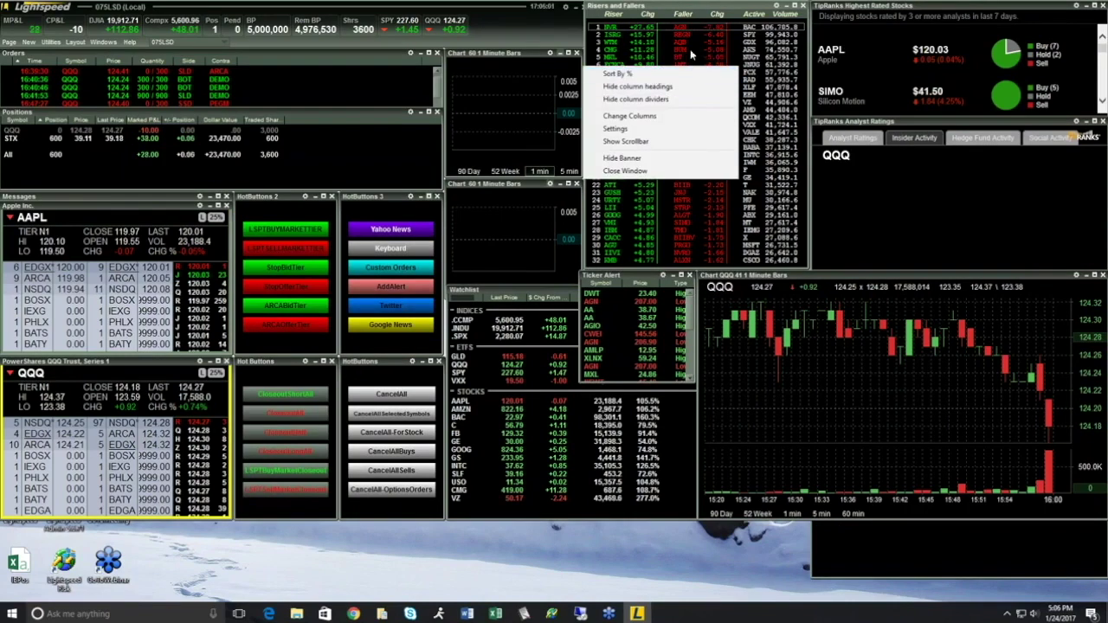
left_click(599, 26)
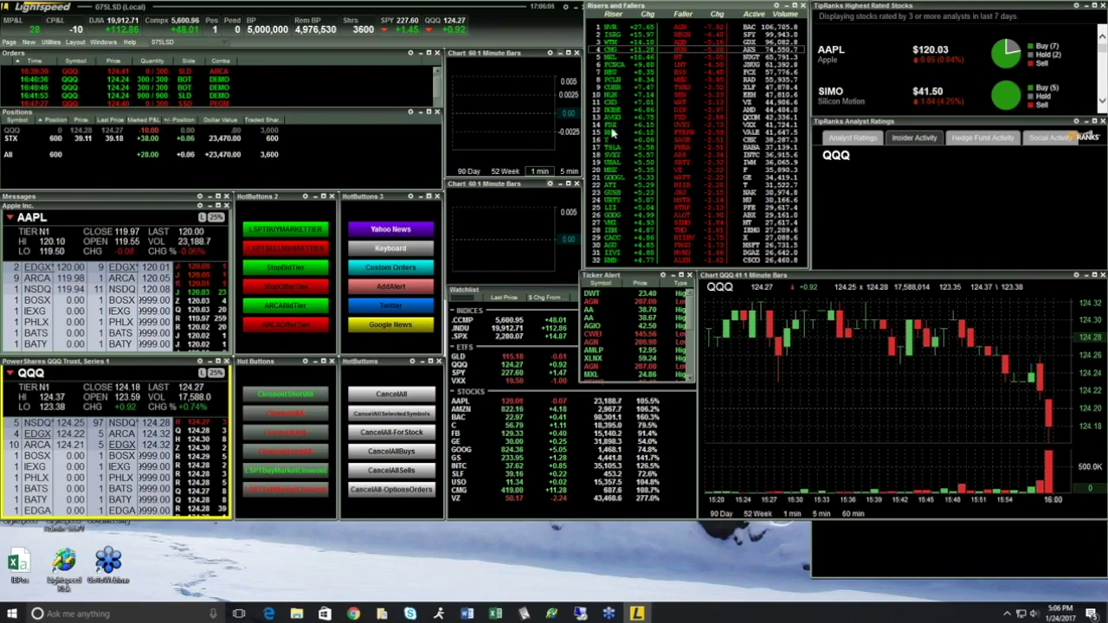
left_click(613, 127)
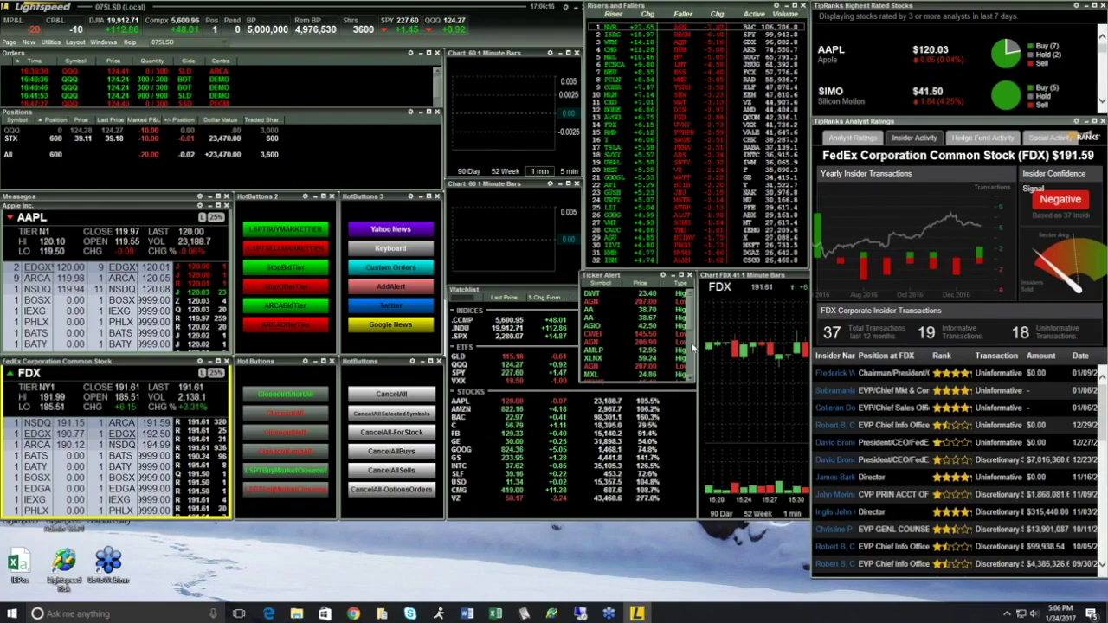
left_click(708, 319)
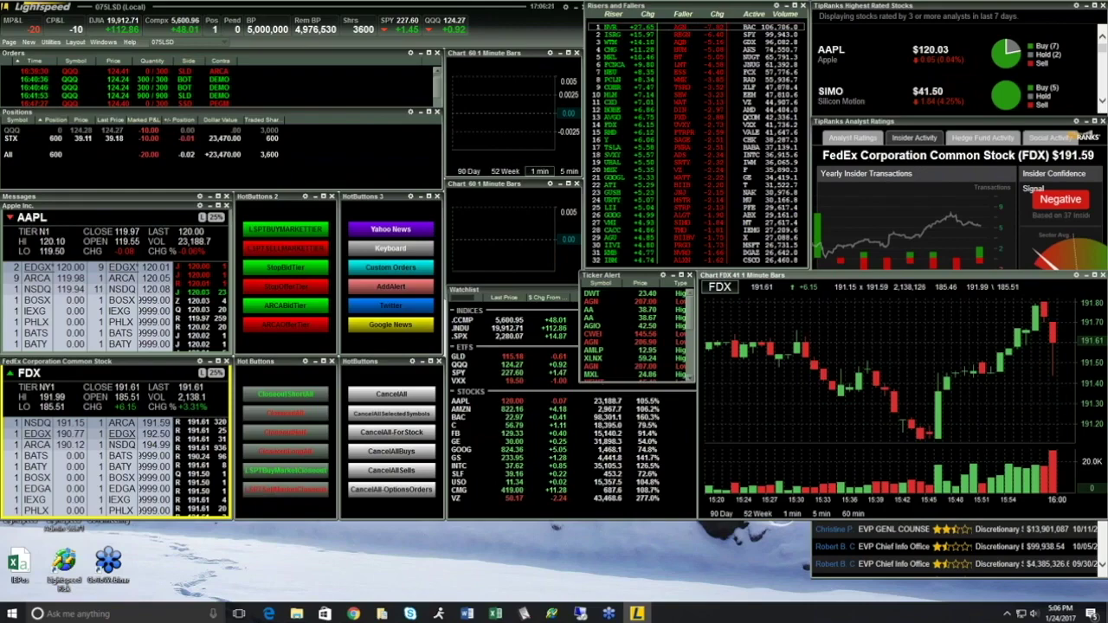
left_click(469, 171)
Step: Open a new Light Scan window and widen it to make room for more columns
left_click(32, 43)
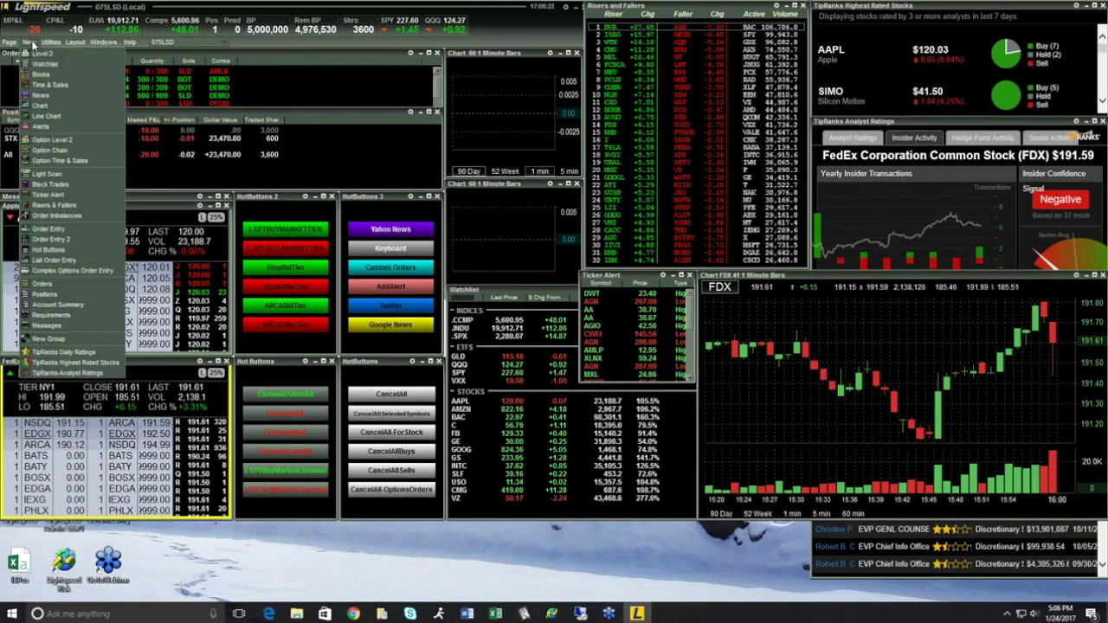
left_click(51, 174)
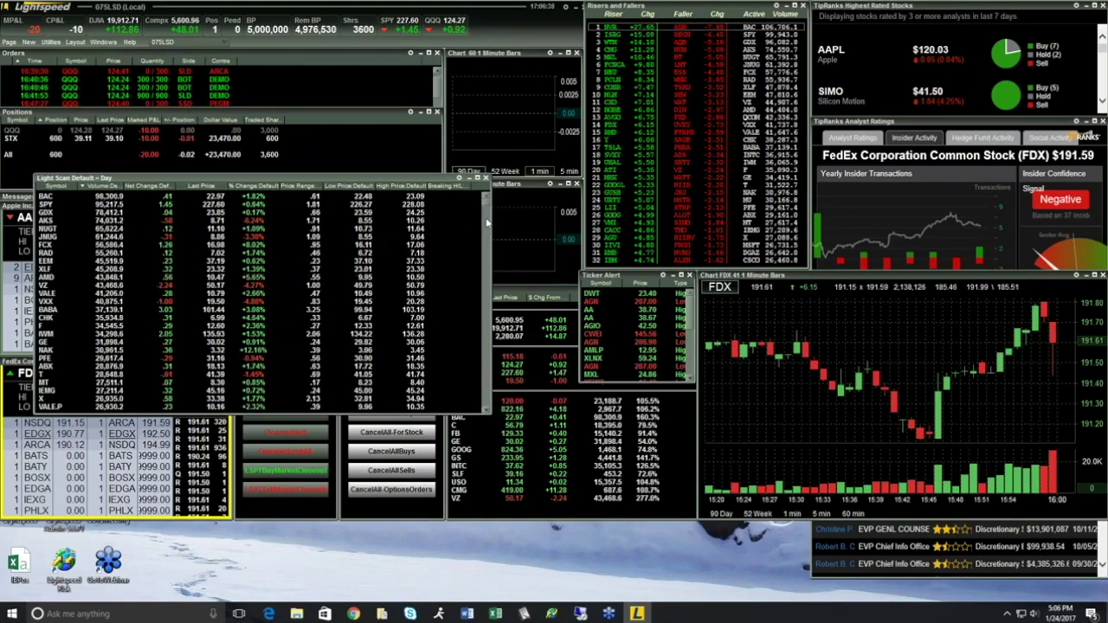
left_click_drag(489, 227, 604, 227)
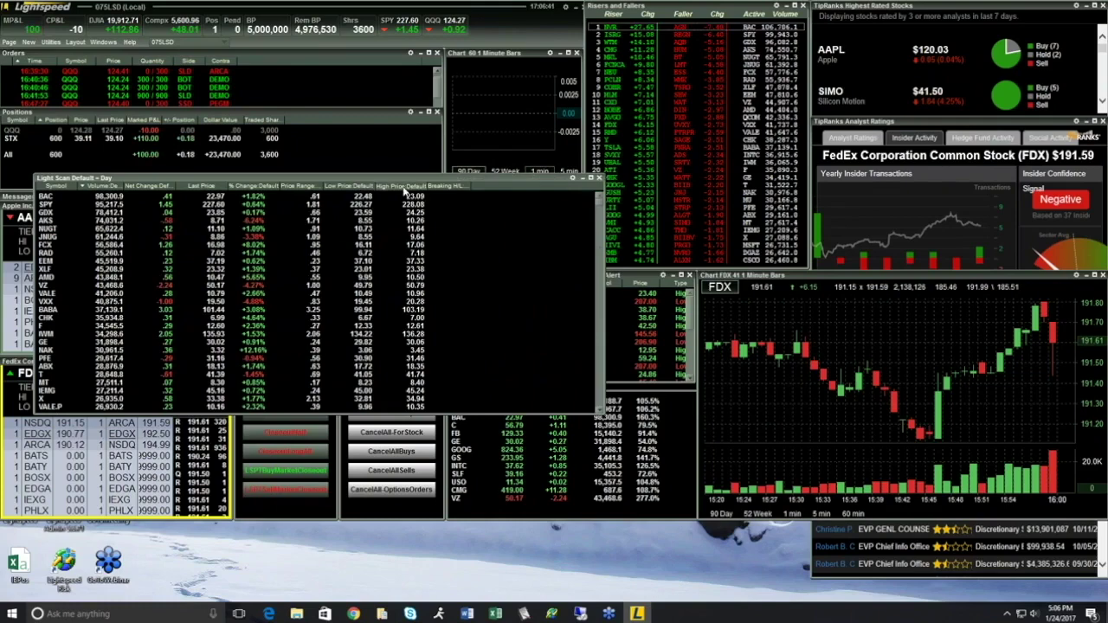
Step: Open the Light Scan column configuration and select % Vol Change among the available Level 1 columns
right_click(506, 239)
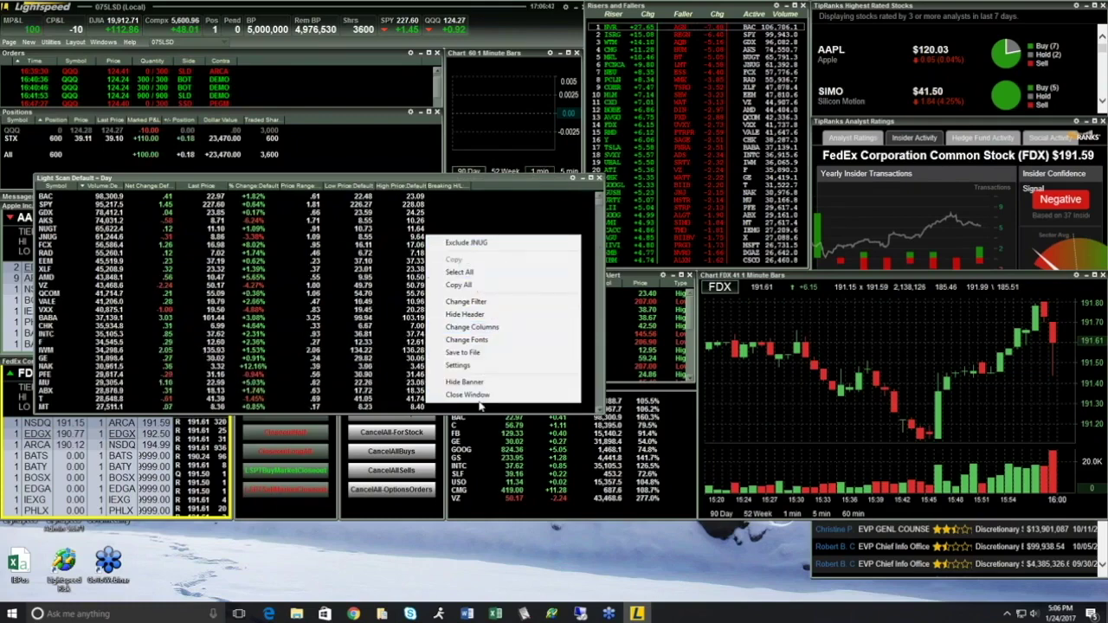
left_click(472, 327)
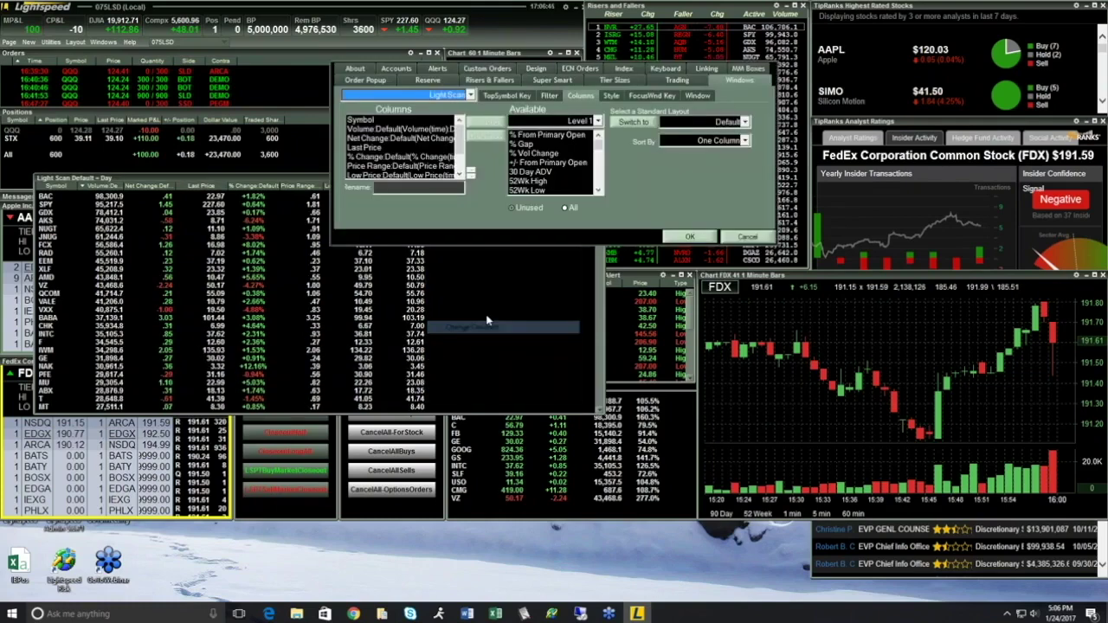
left_click(540, 154)
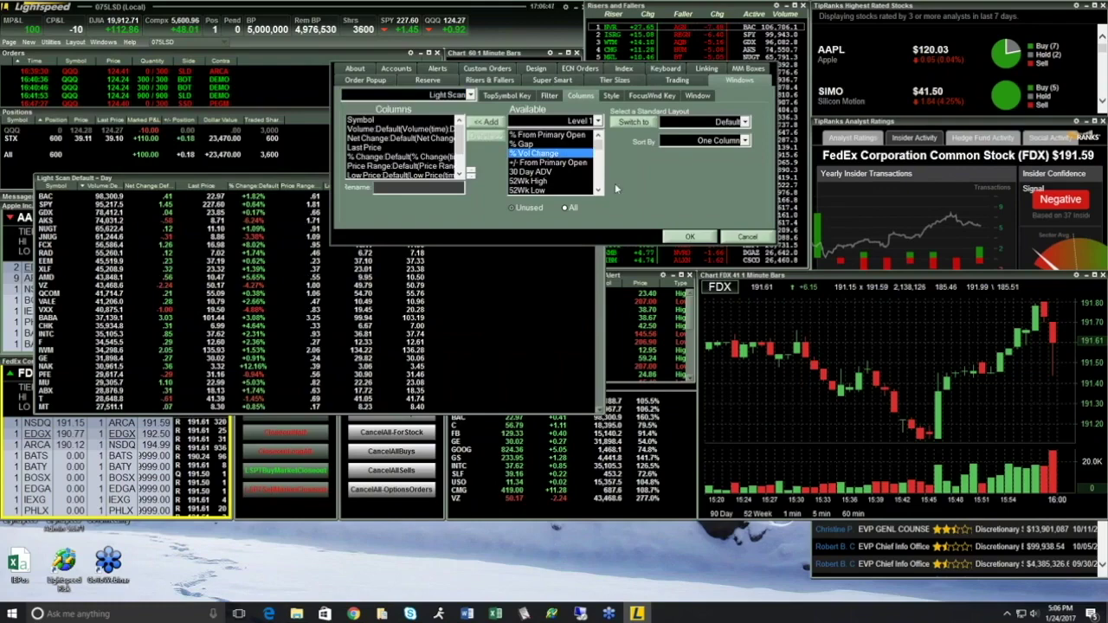
Step: Examine the available Light Scan columns in the Positions category
left_click(597, 122)
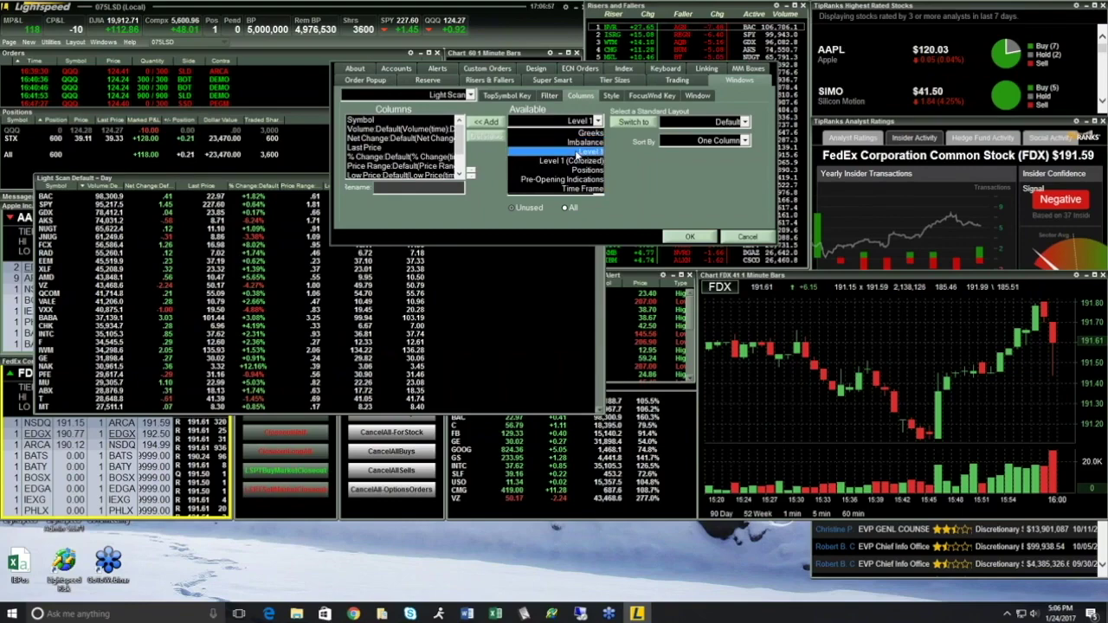
left_click(588, 170)
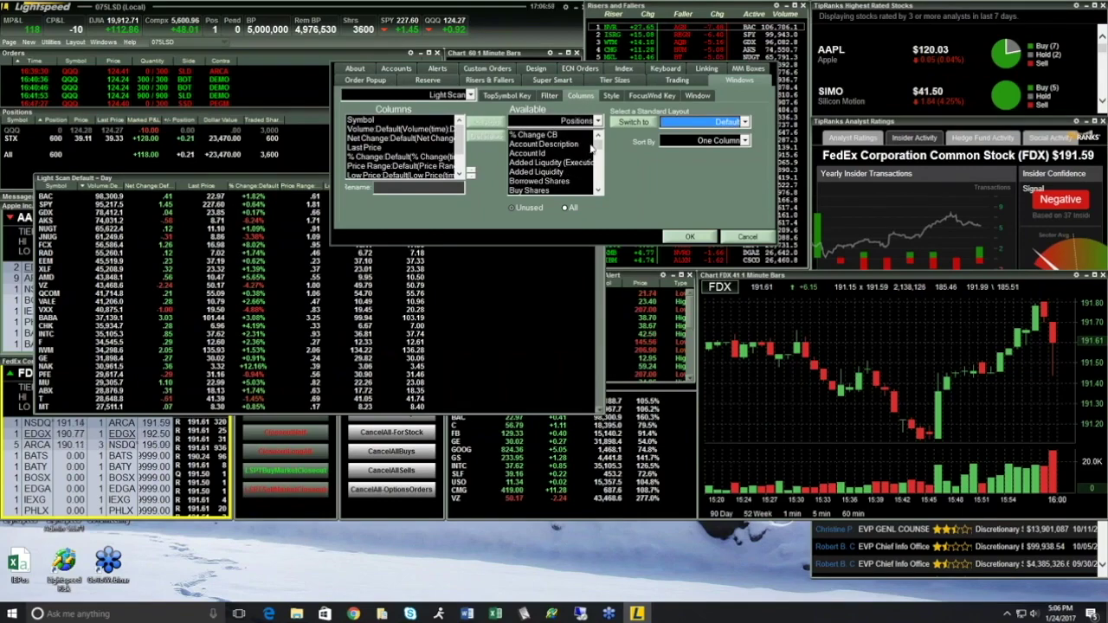
left_click(598, 189)
left_click(597, 190)
left_click(597, 190)
left_click(597, 190)
left_click(597, 190)
left_click(598, 189)
left_click(597, 190)
left_click(598, 190)
left_click(597, 190)
left_click(598, 189)
left_click(598, 189)
left_click(597, 190)
left_click(598, 190)
left_click(597, 190)
left_click(597, 189)
left_click(597, 189)
left_click(597, 189)
left_click(598, 190)
left_click(597, 189)
left_click(597, 189)
left_click(597, 190)
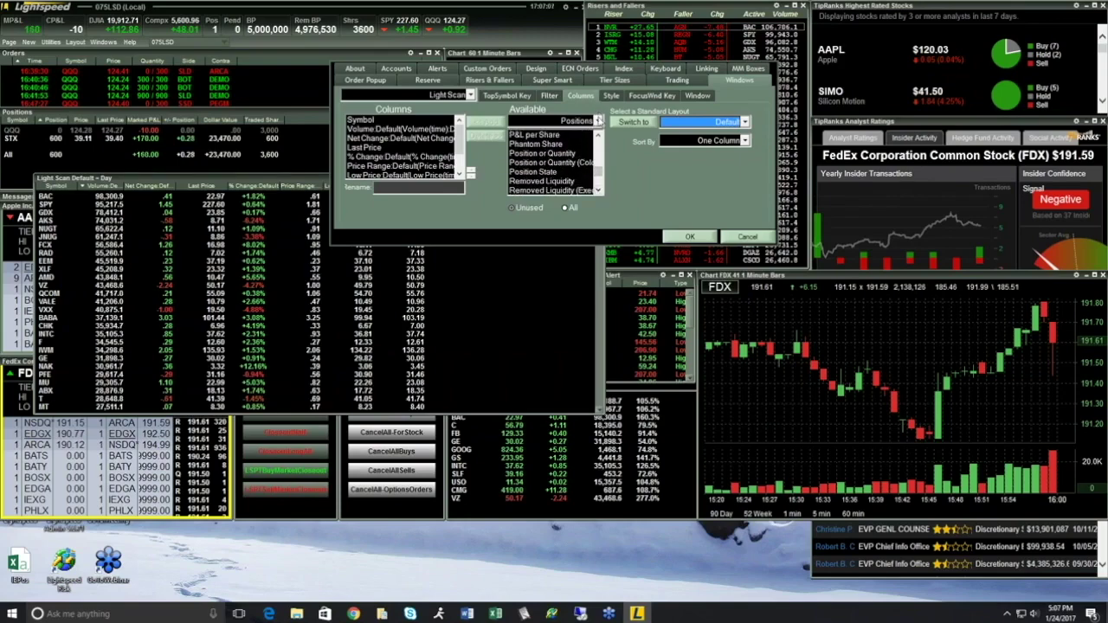
Step: Check the available Imbalance columns, and add the % Gap column from the Level 1 category to the Light Scan window
left_click(597, 120)
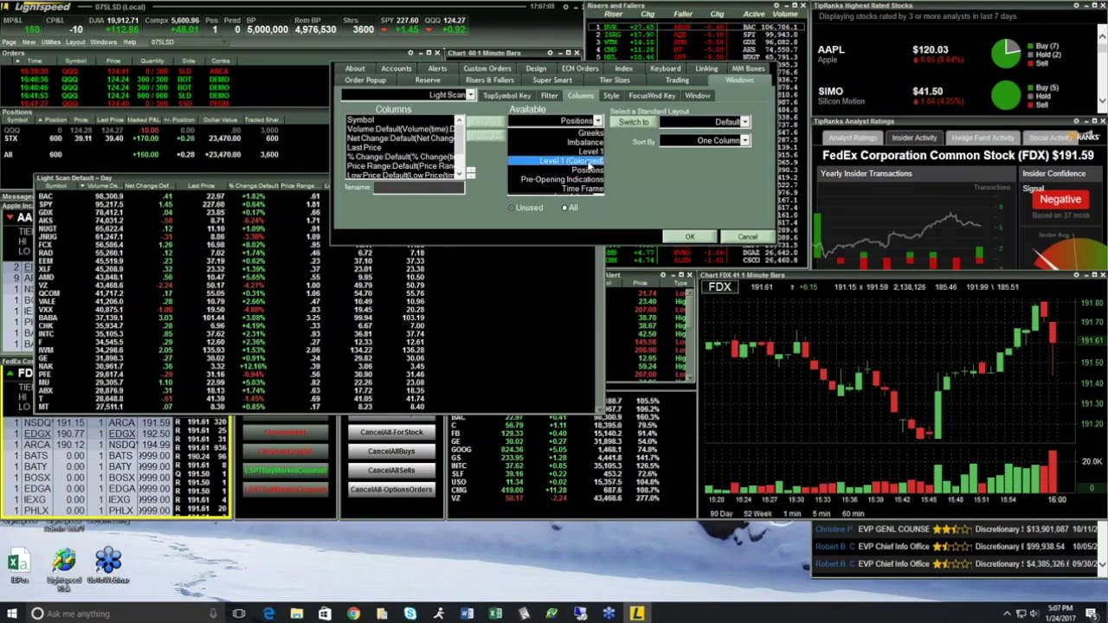
left_click(594, 143)
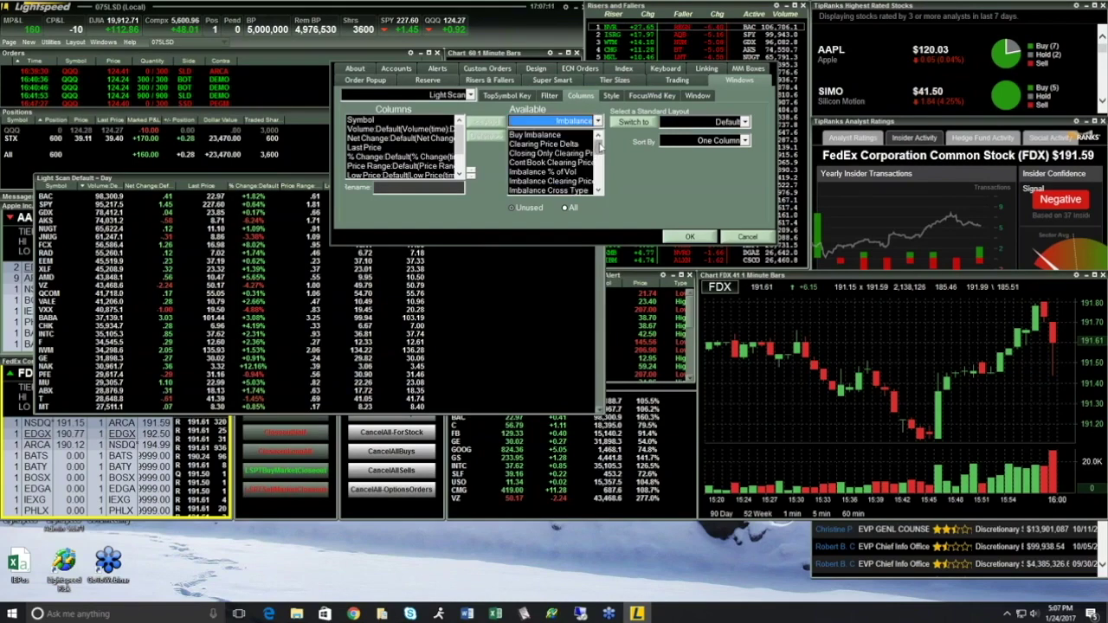
left_click_drag(598, 147, 597, 176)
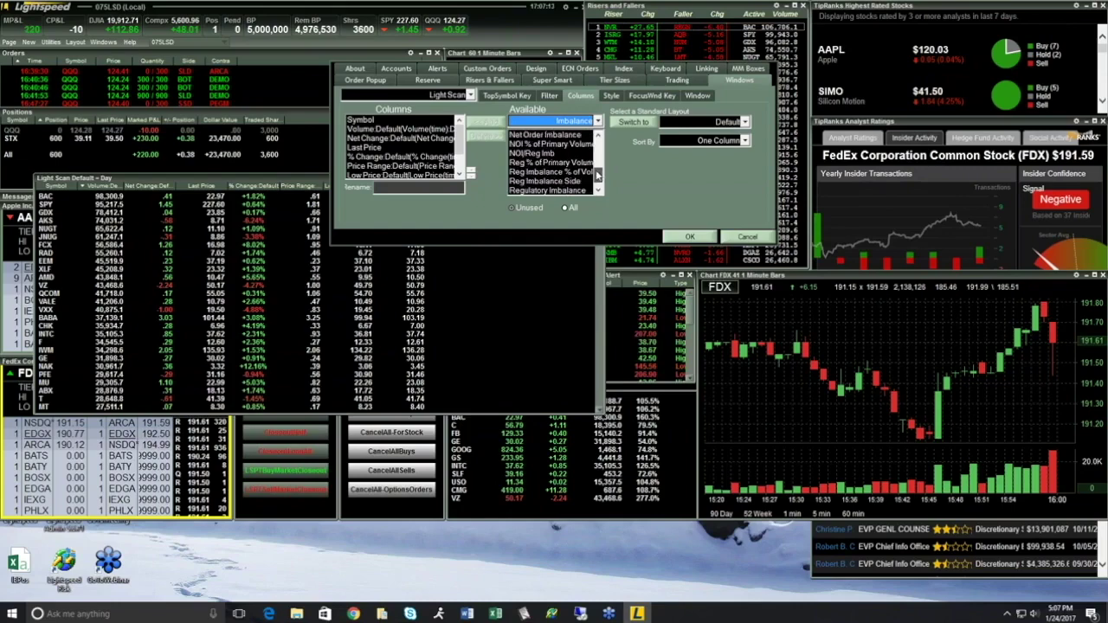
left_click(598, 120)
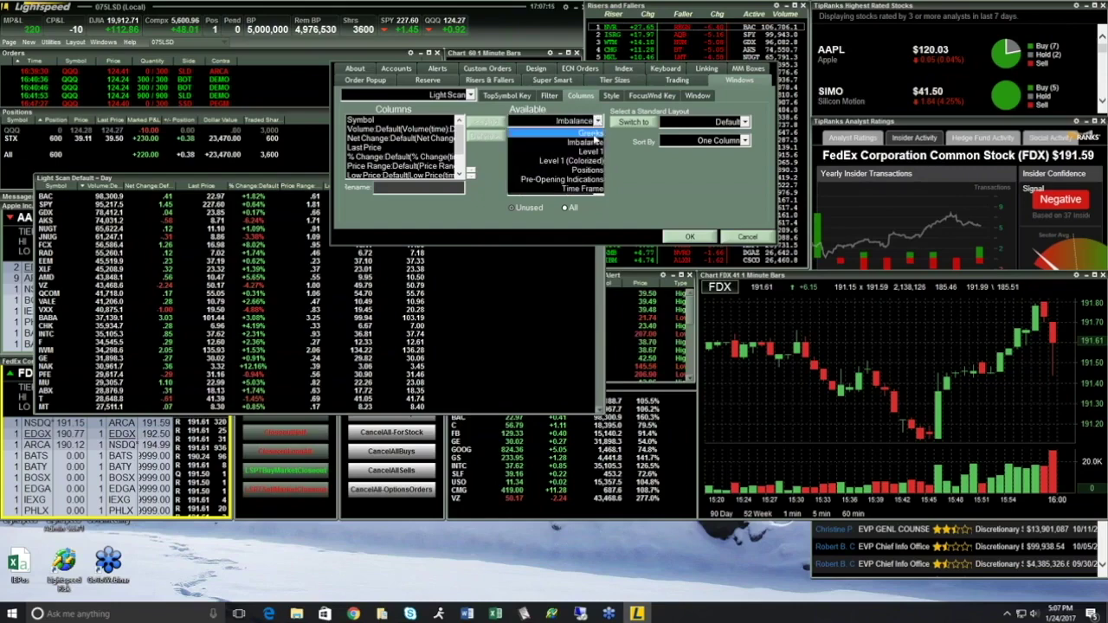
left_click(592, 152)
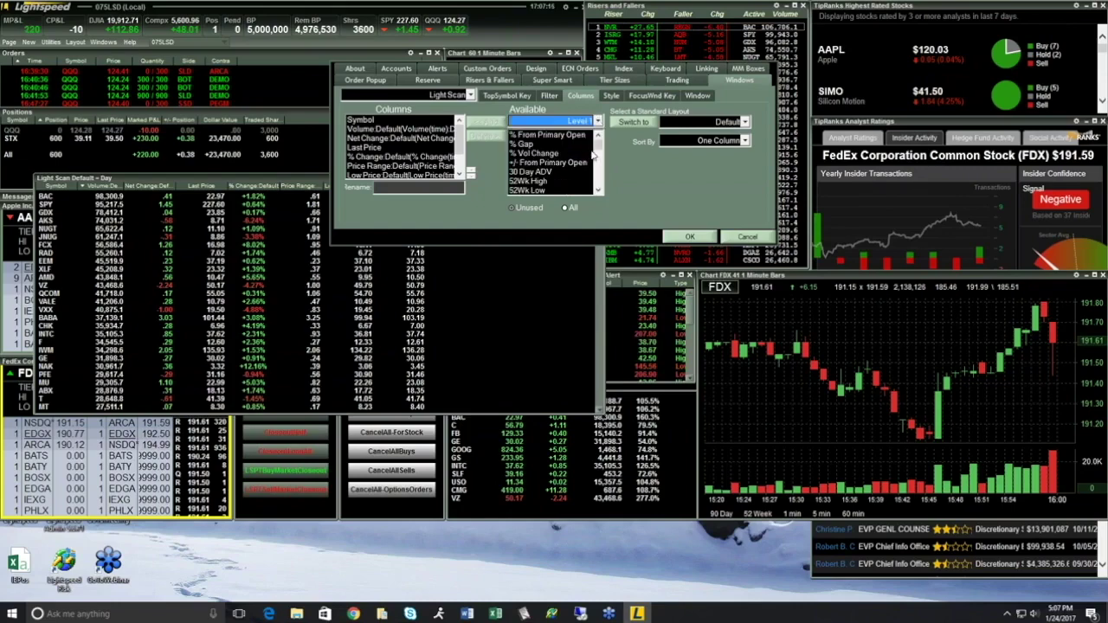
double_click(525, 146)
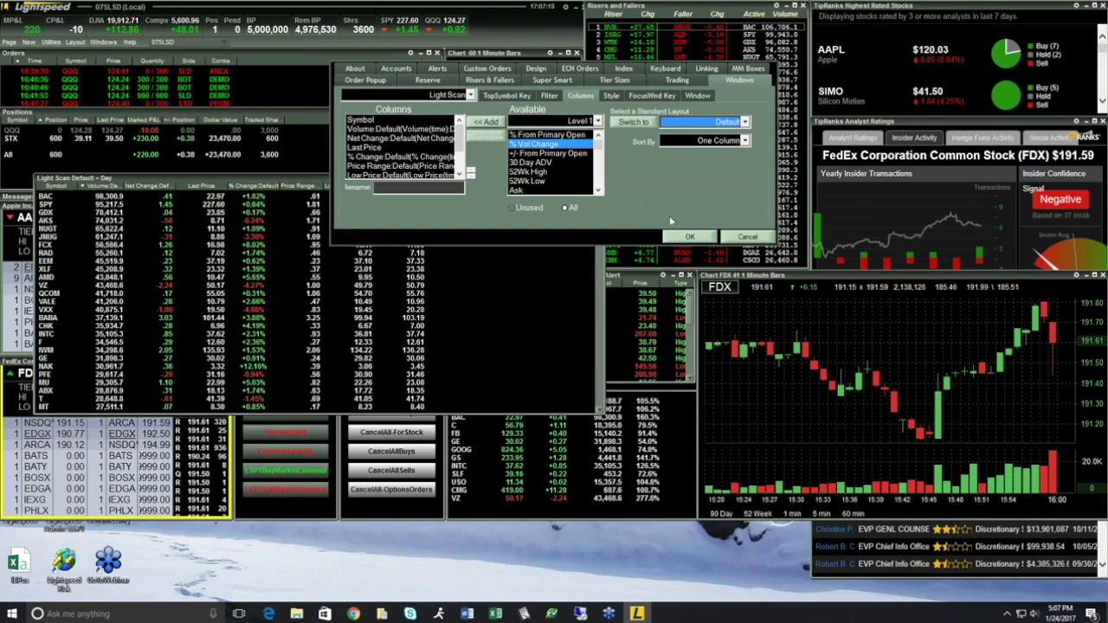
left_click(686, 237)
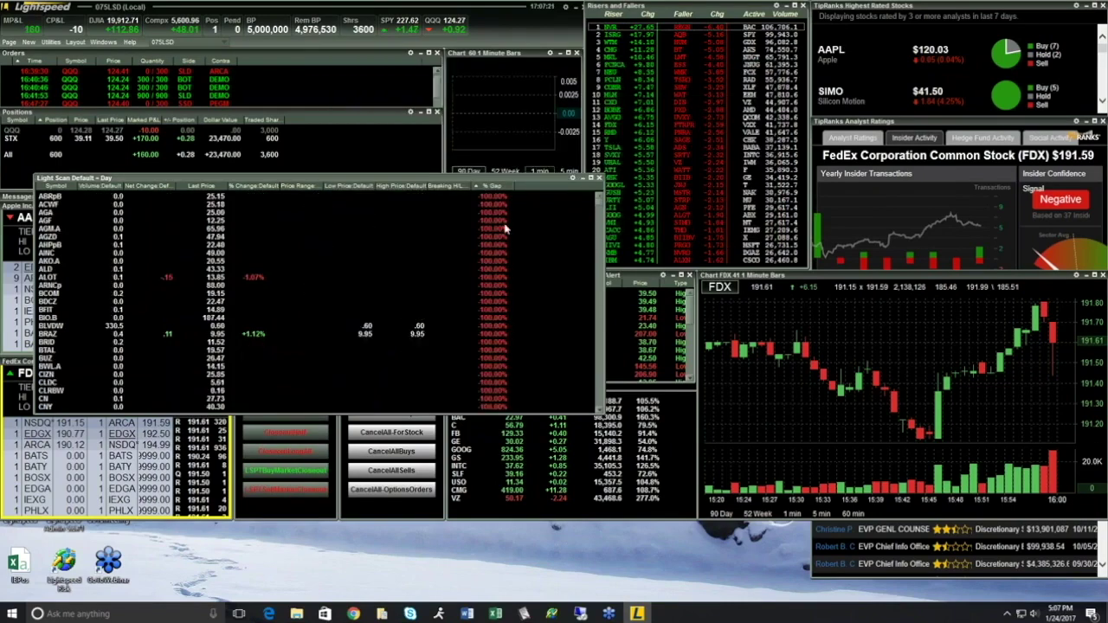
Step: Sort the Light Scan by % Gap with the largest gaps first, and move its window below the FDX Level 2 window
left_click(500, 188)
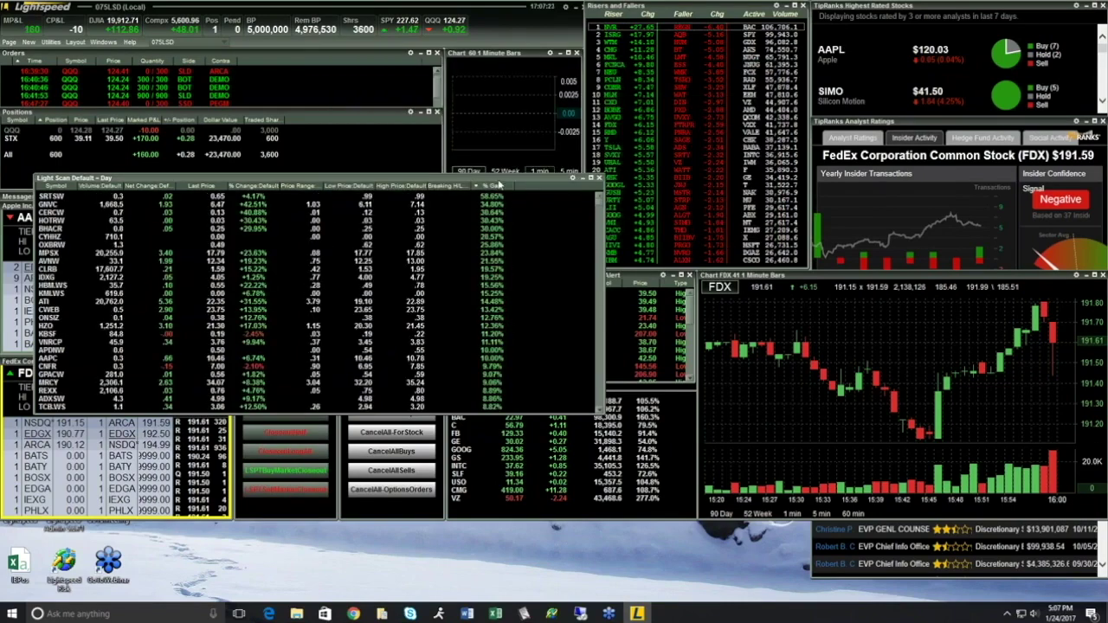
scroll(133, 277, "down", 1)
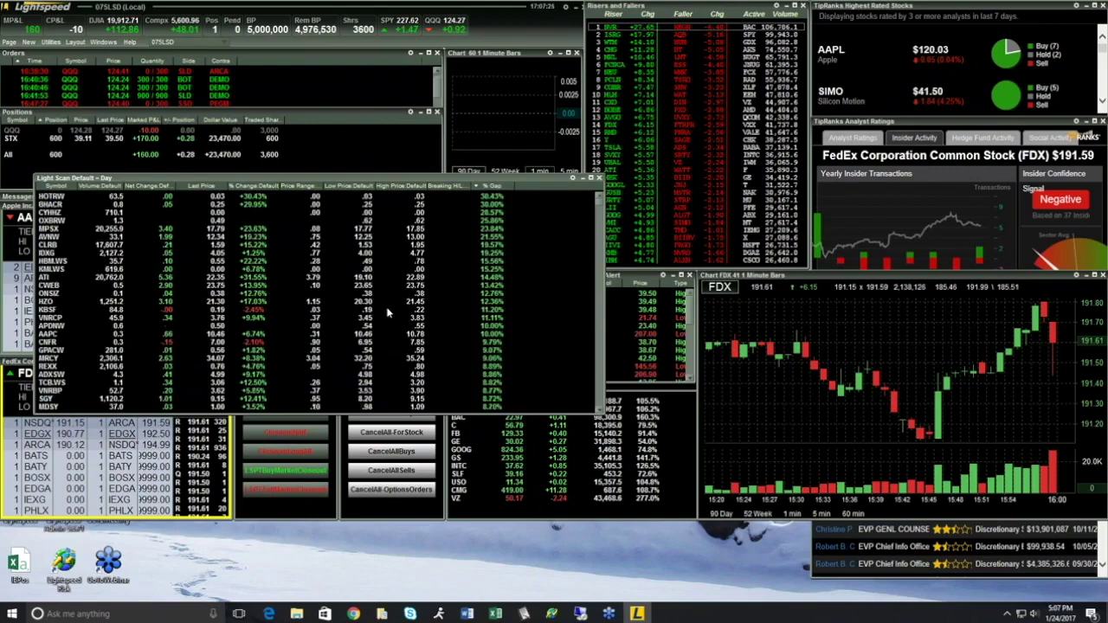
scroll(113, 286, "down", 4)
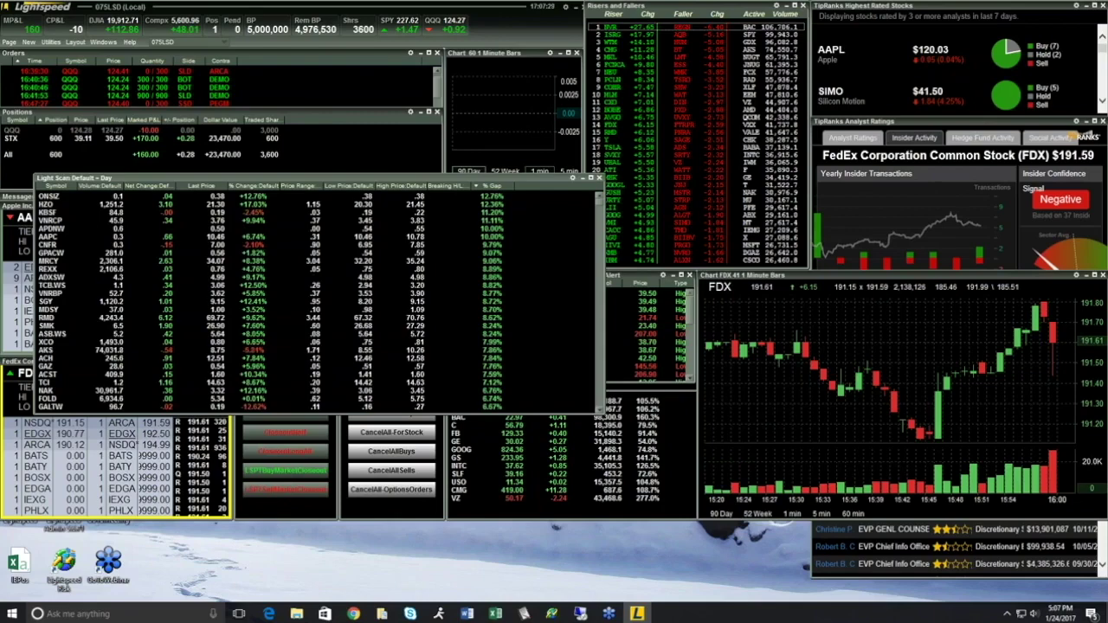
left_click_drag(136, 179, 102, 514)
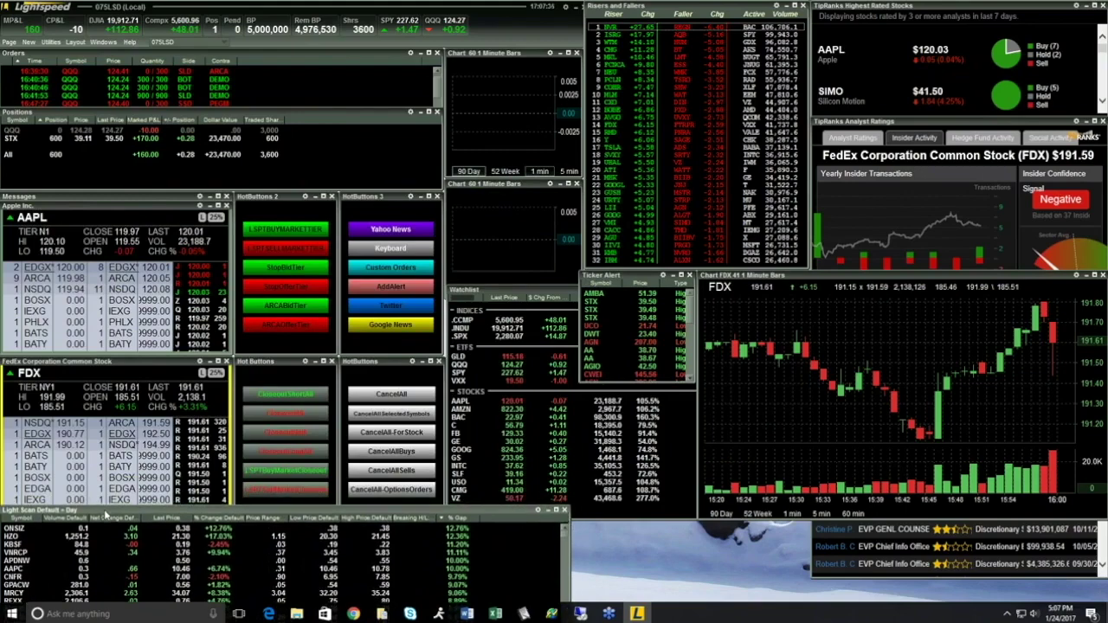
Step: Bring the Watchlist window to the front and view its options for changing columns and symbols
mouse_move(438, 613)
left_click(461, 410)
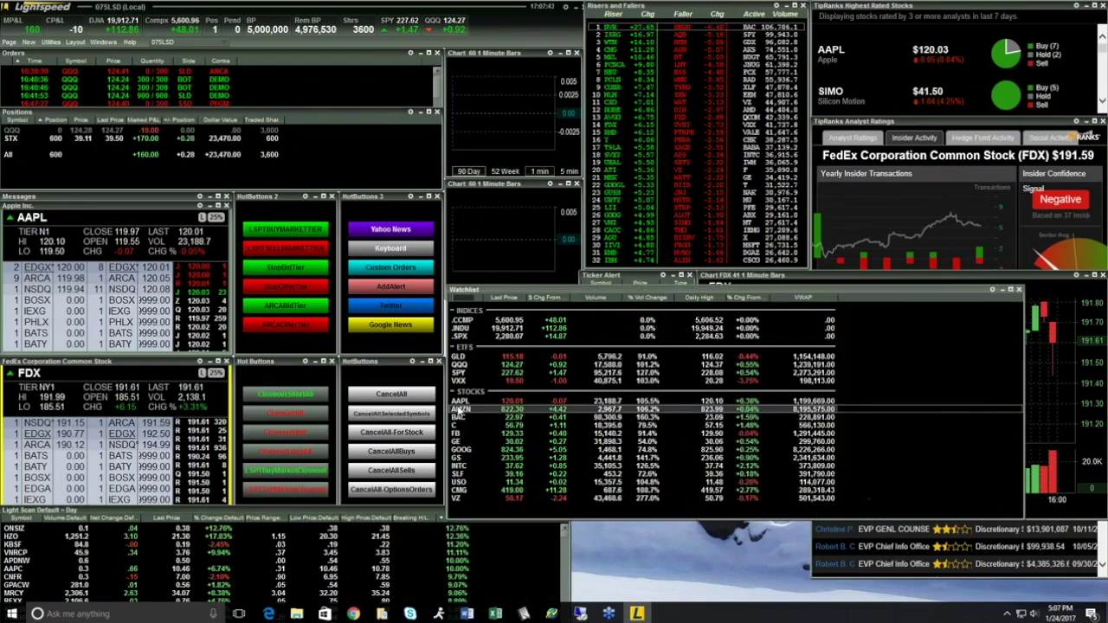
right_click(459, 409)
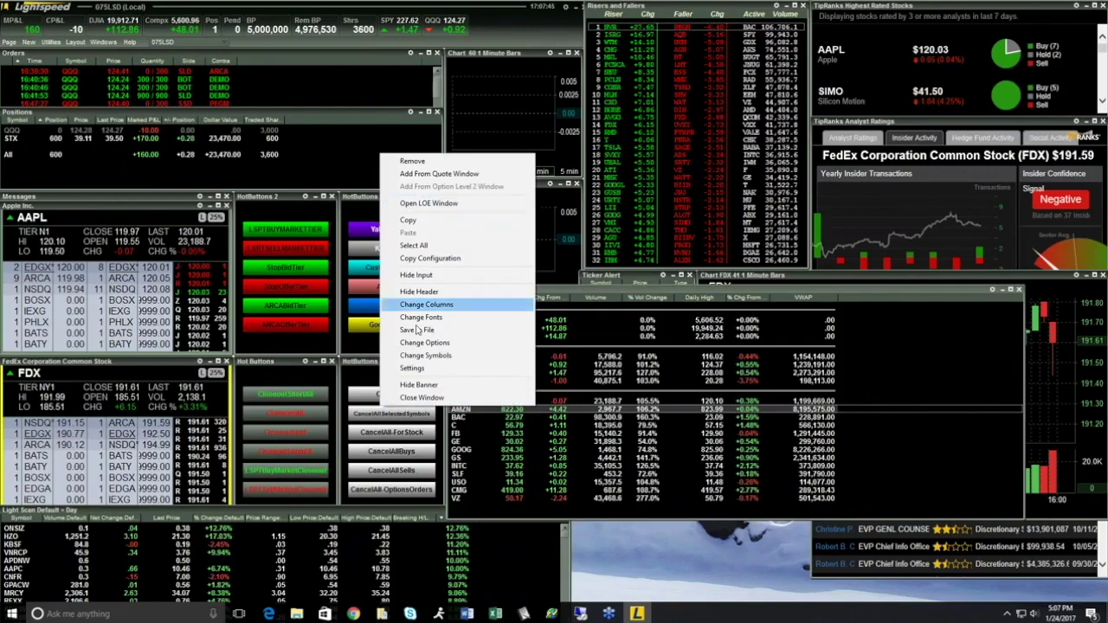
left_click(567, 296)
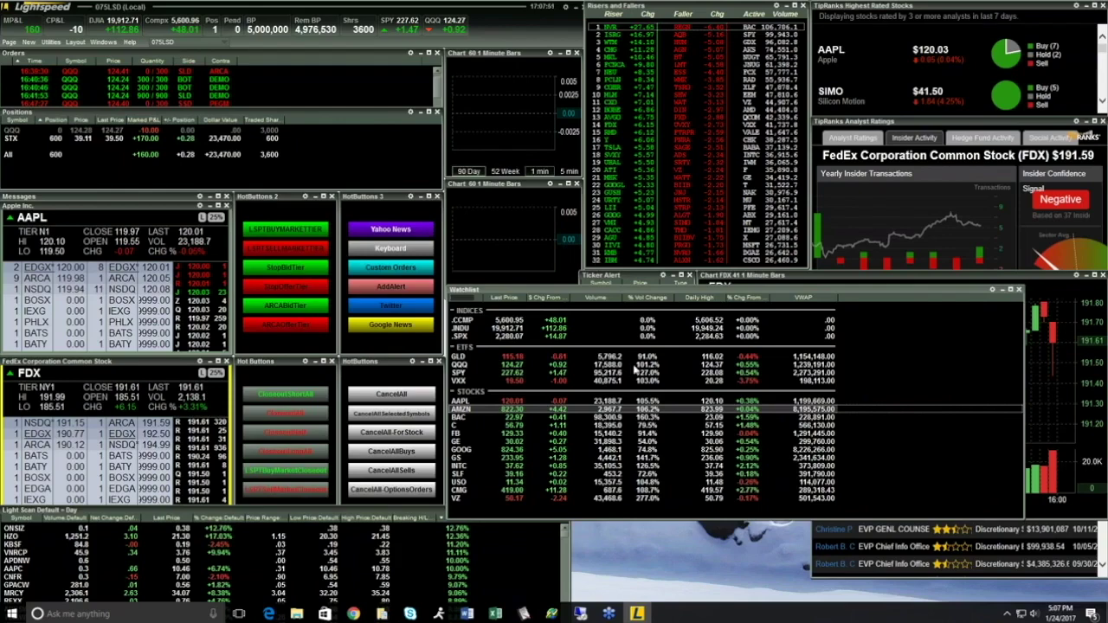
left_click(391, 323)
left_click(391, 323)
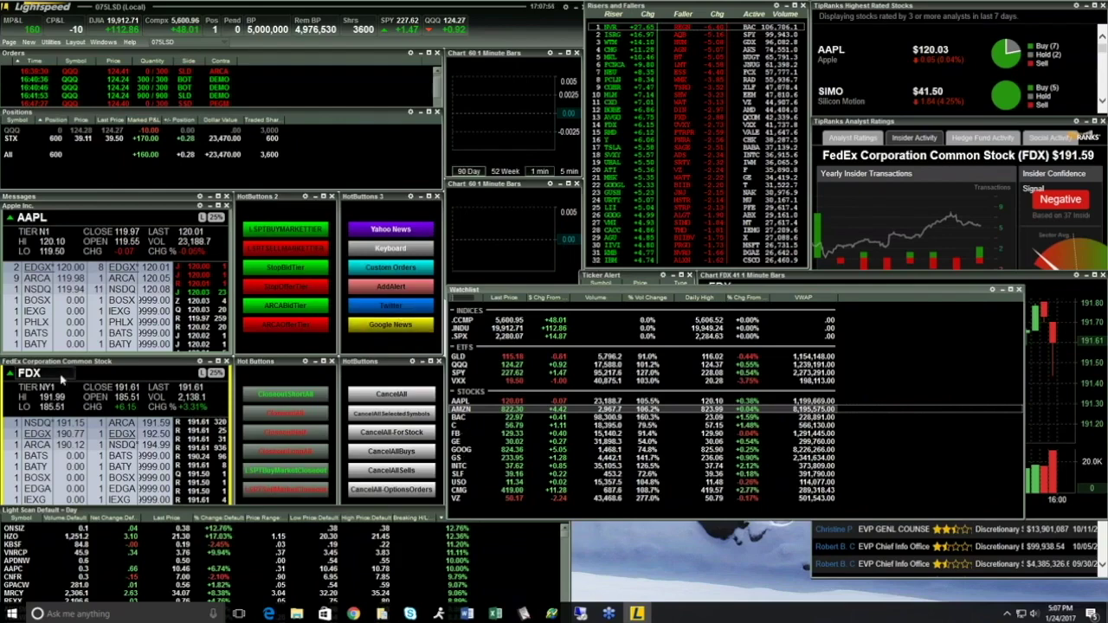
left_click(392, 470)
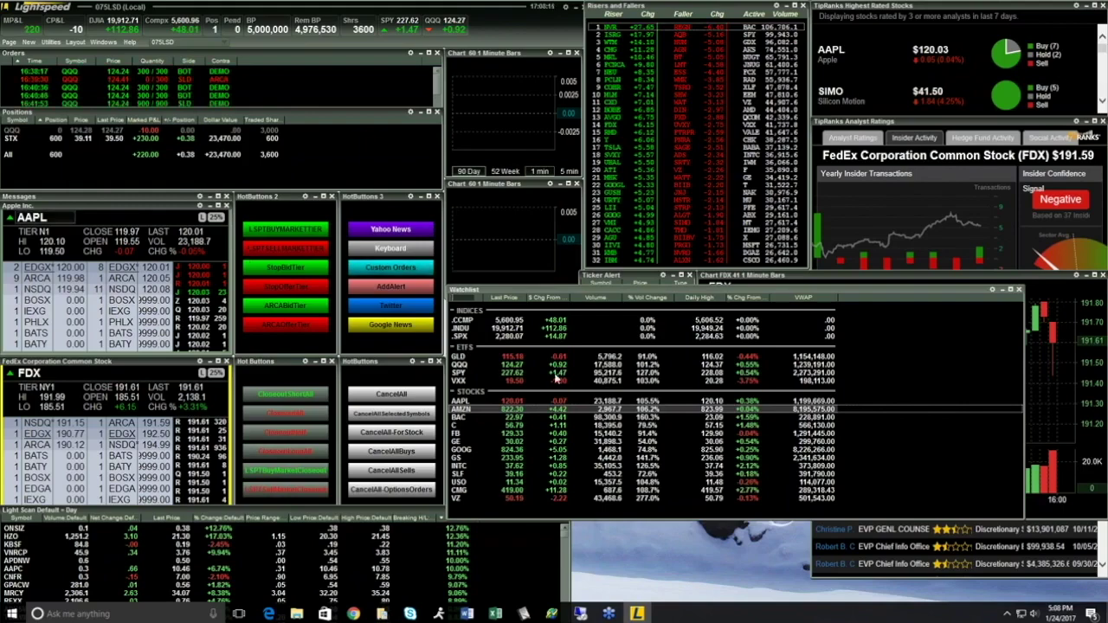
Step: Load the predefined 1920x1080 layout in place of the current window arrangement
left_click(28, 43)
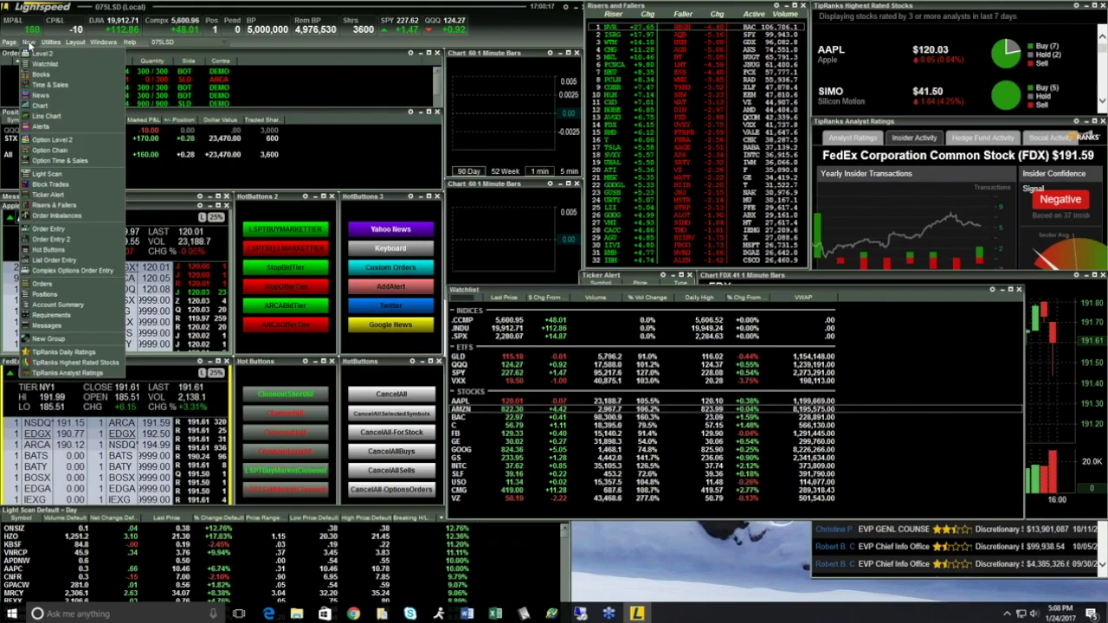
left_click(30, 42)
left_click(76, 42)
mouse_move(86, 64)
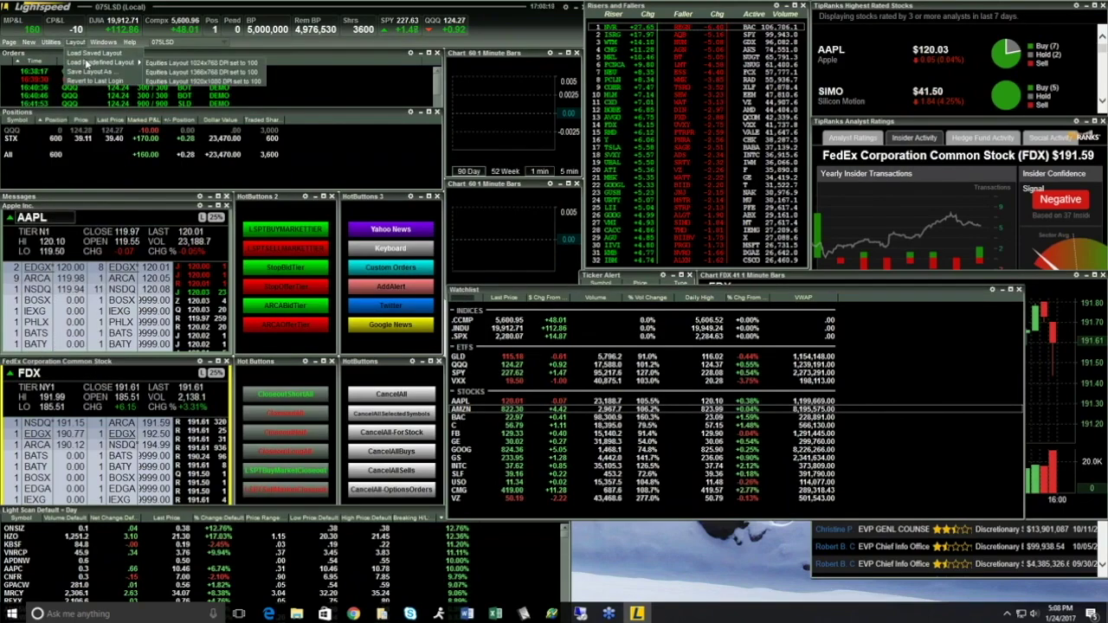
left_click(165, 81)
left_click(515, 324)
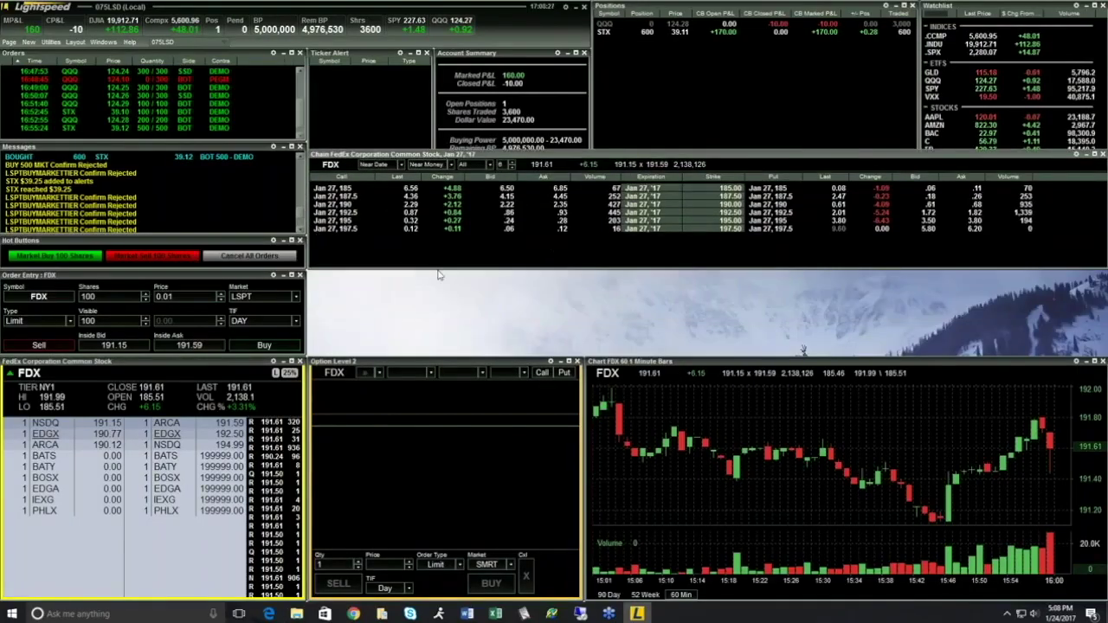
Step: Extend the FDX option chain window down to the Option Level 2 window and show All Dates for the expirations
left_click_drag(438, 268, 425, 353)
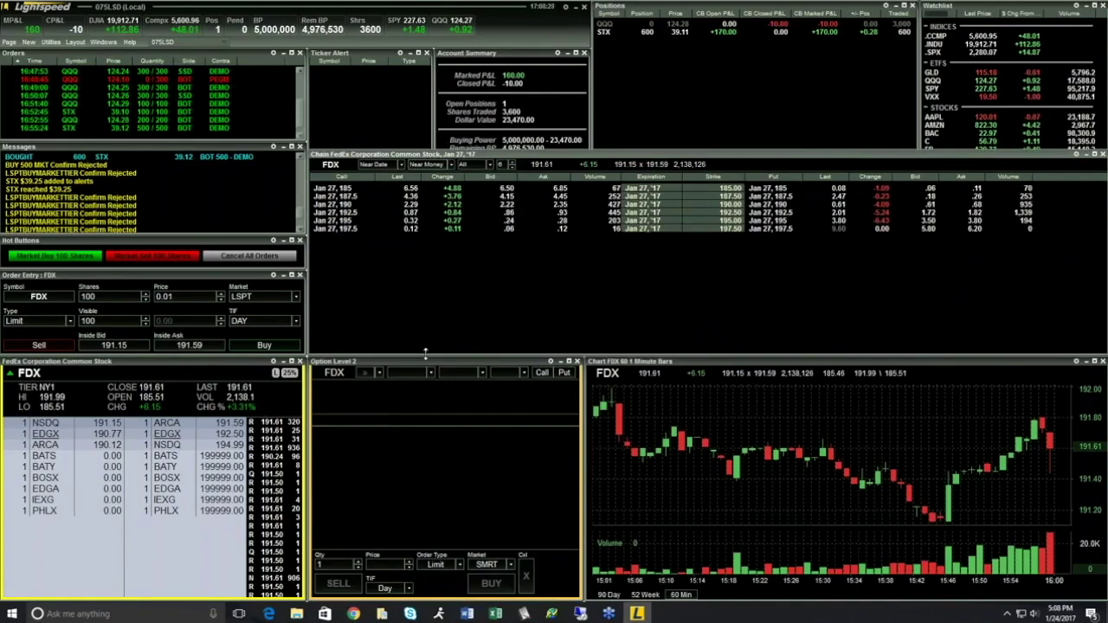
left_click(400, 164)
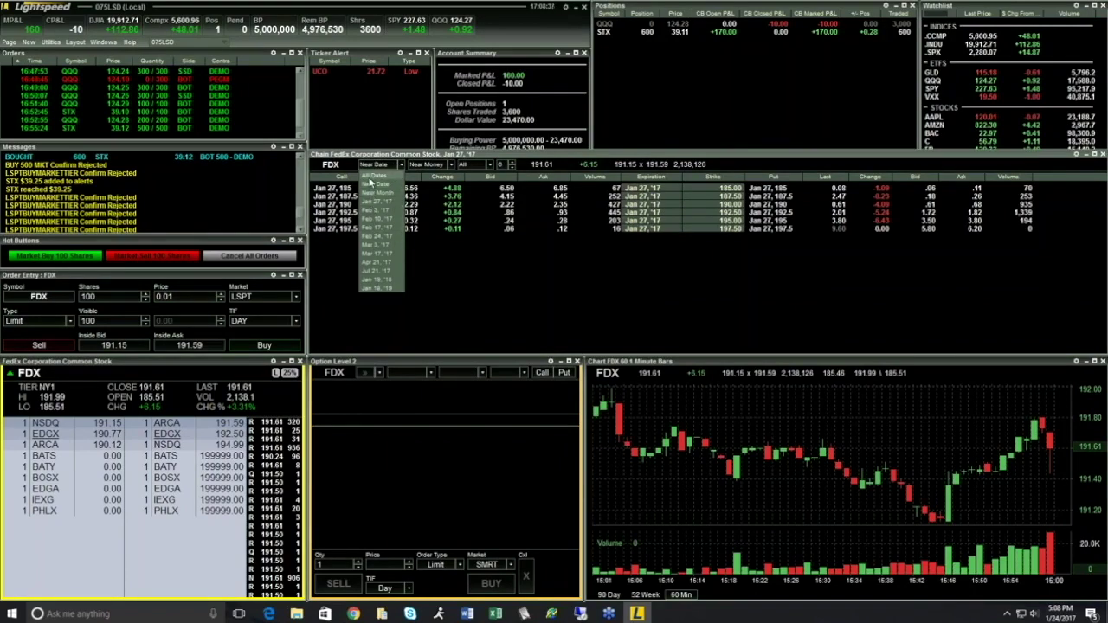
left_click(374, 176)
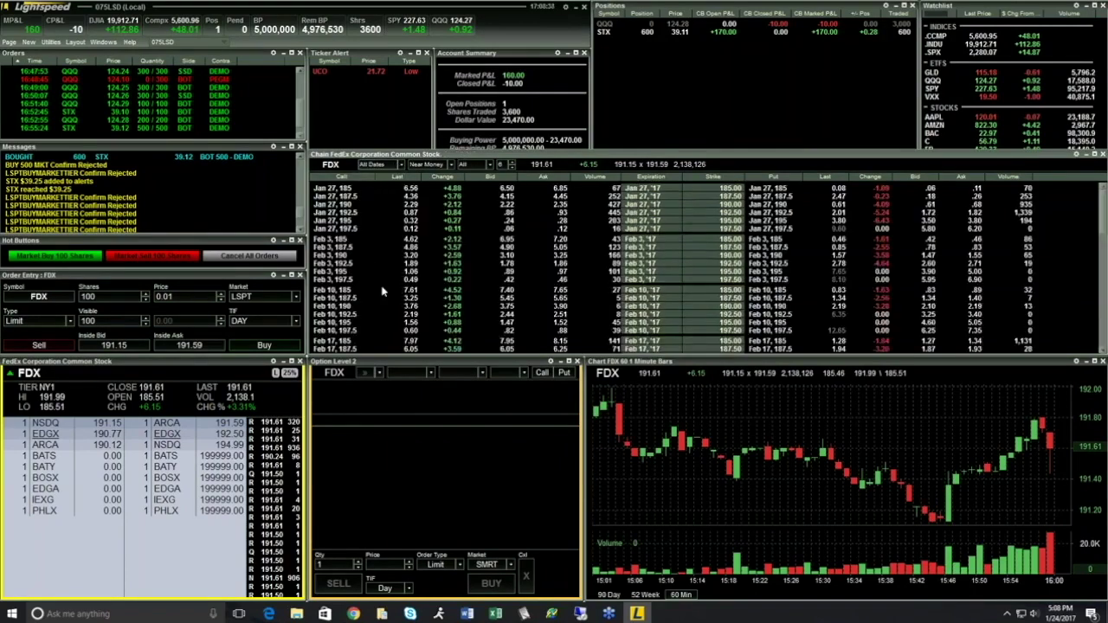
Step: Increase the option chain to 10 strikes per expiration, keep the Near Money filter, and review the listed strikes
left_click(512, 163)
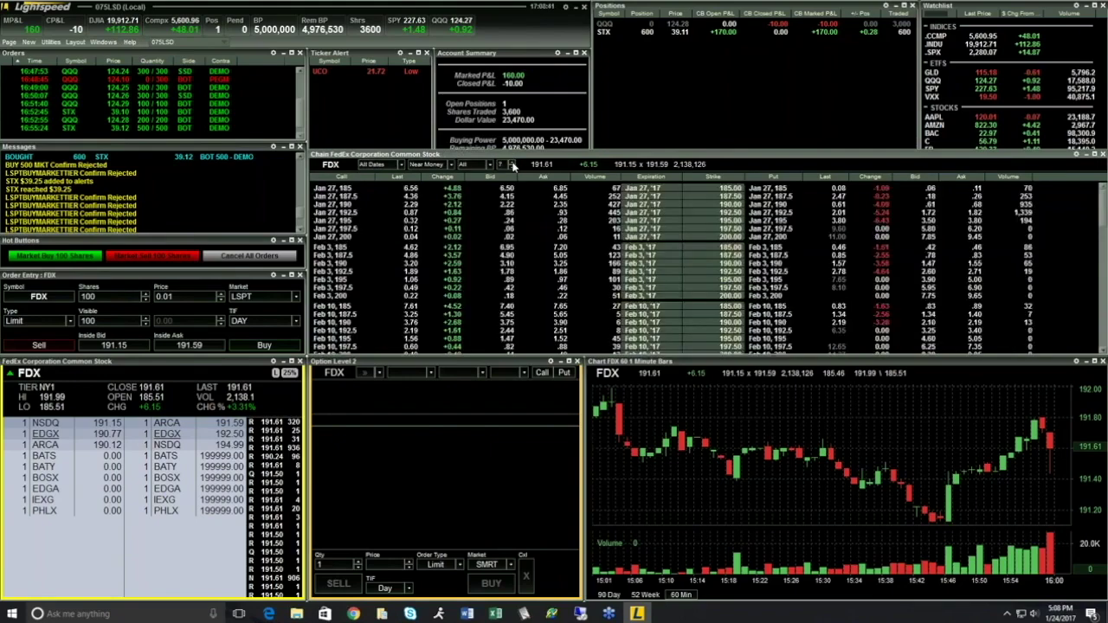
left_click(513, 163)
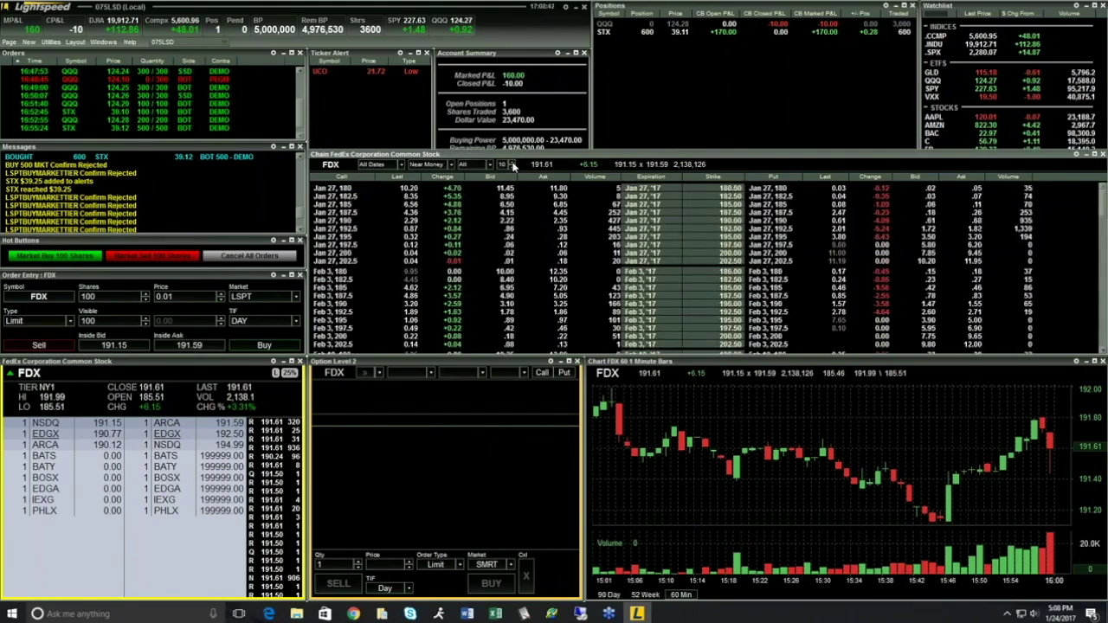
left_click(451, 164)
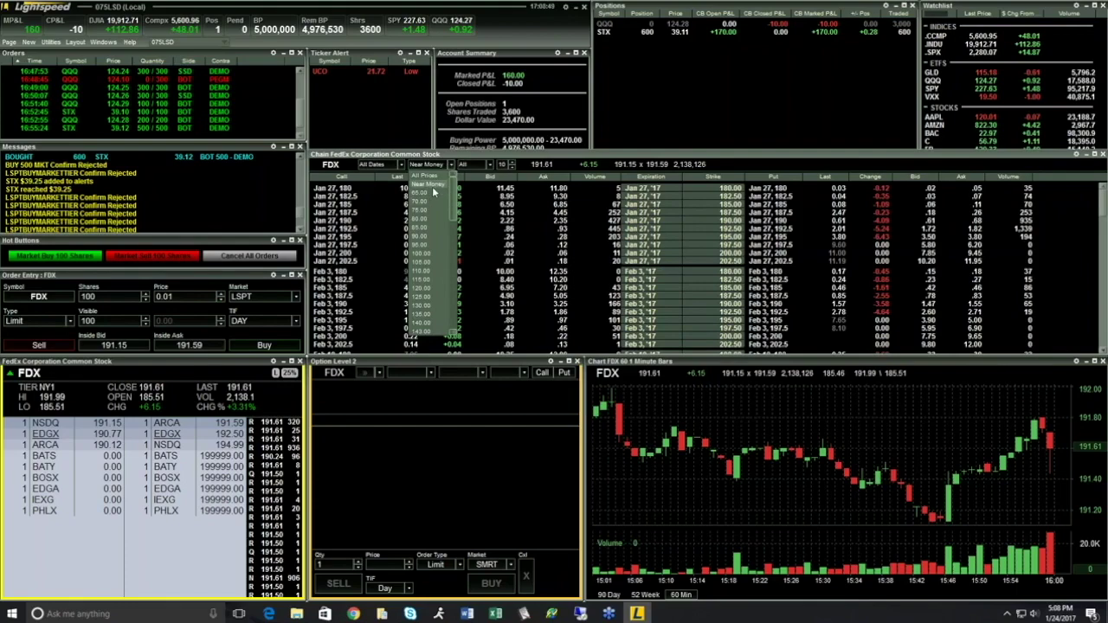
left_click(432, 186)
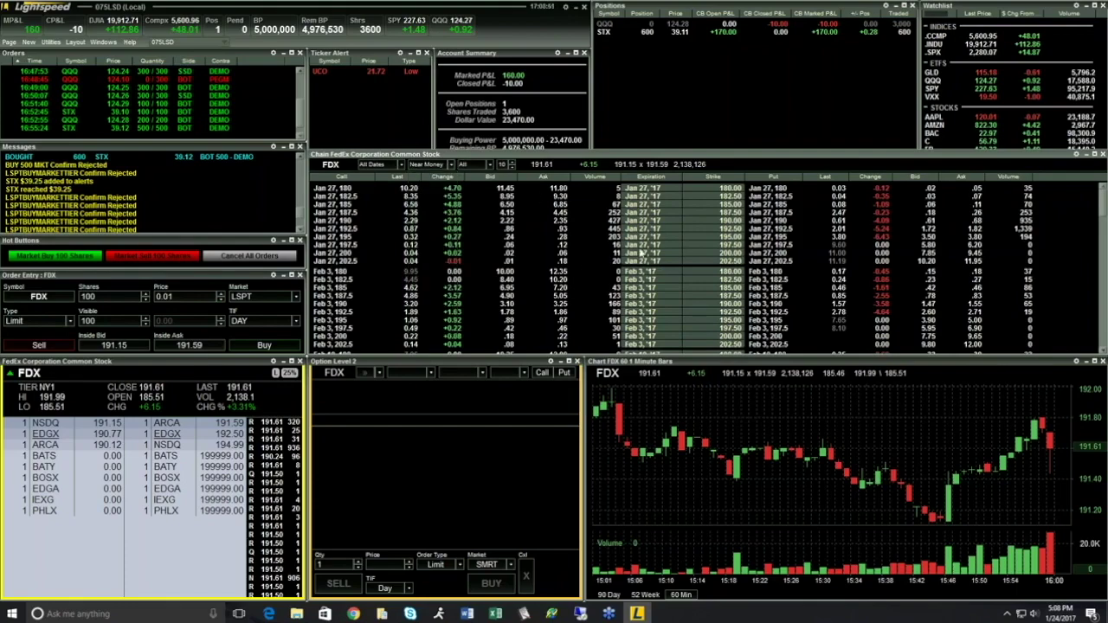
scroll(653, 203, "down", 2)
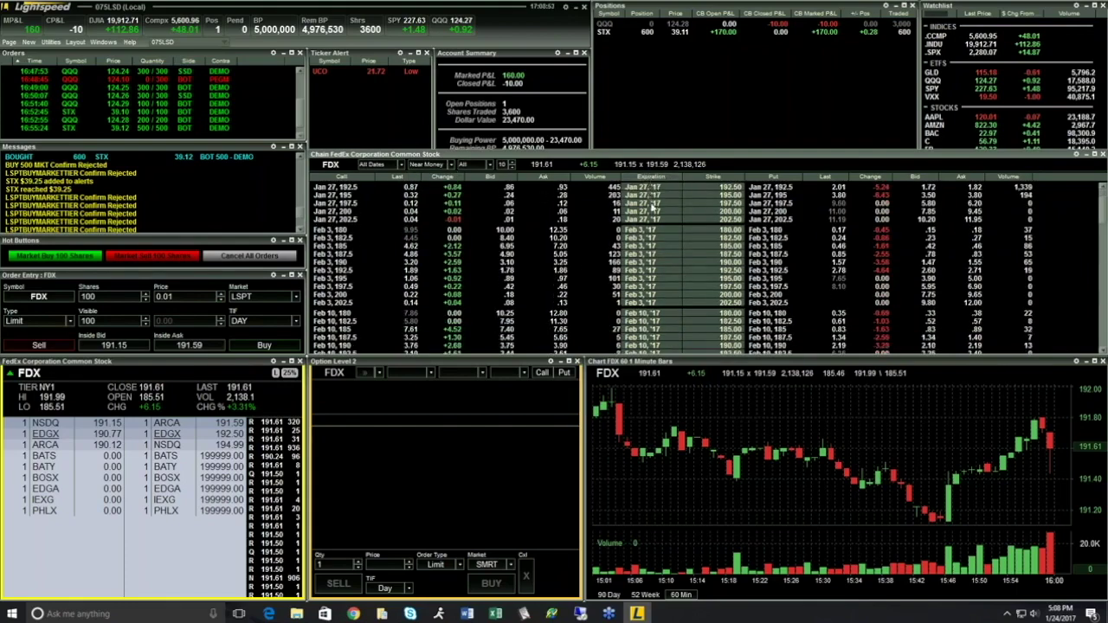
scroll(653, 202, "up", 2)
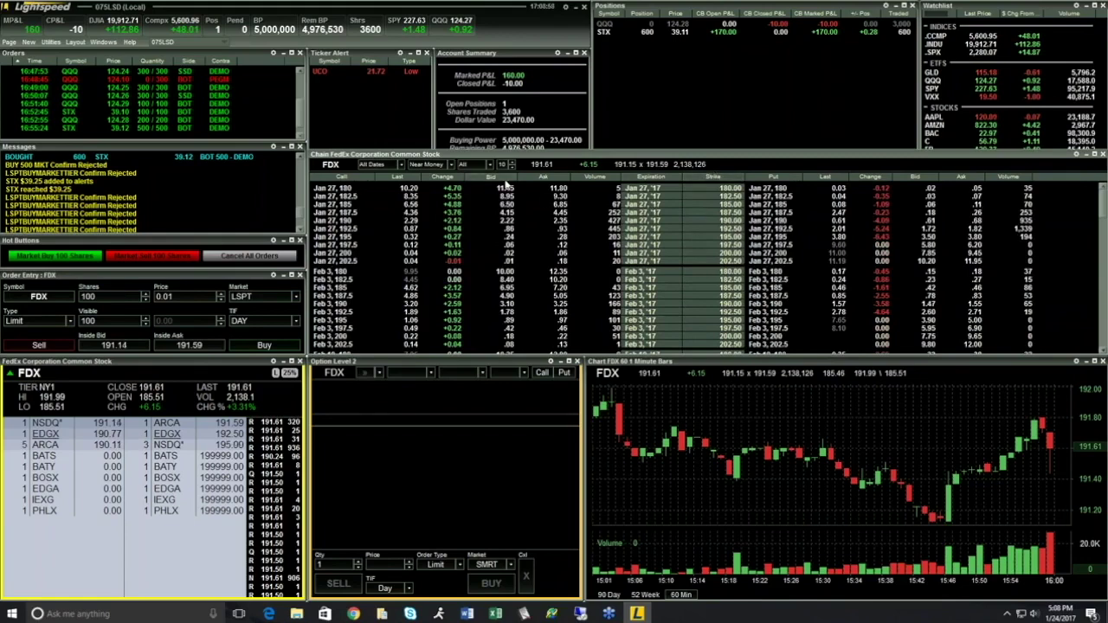
Step: Open the Option Chain column configuration and add the Delta and Gamma columns from the Greeks category
right_click(706, 173)
left_click(675, 187)
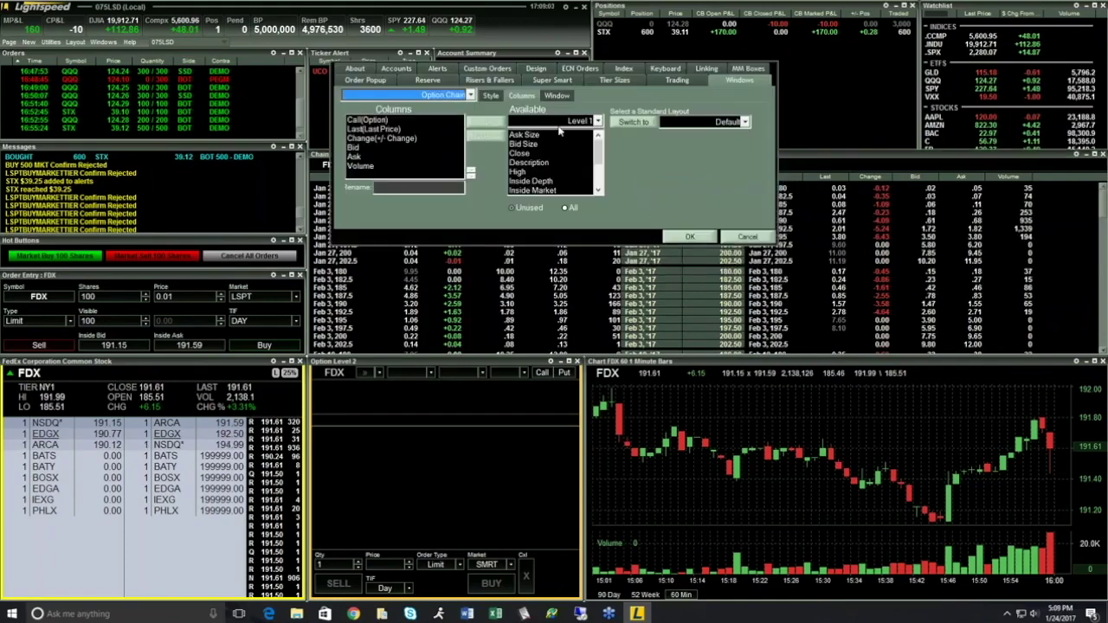
left_click(597, 121)
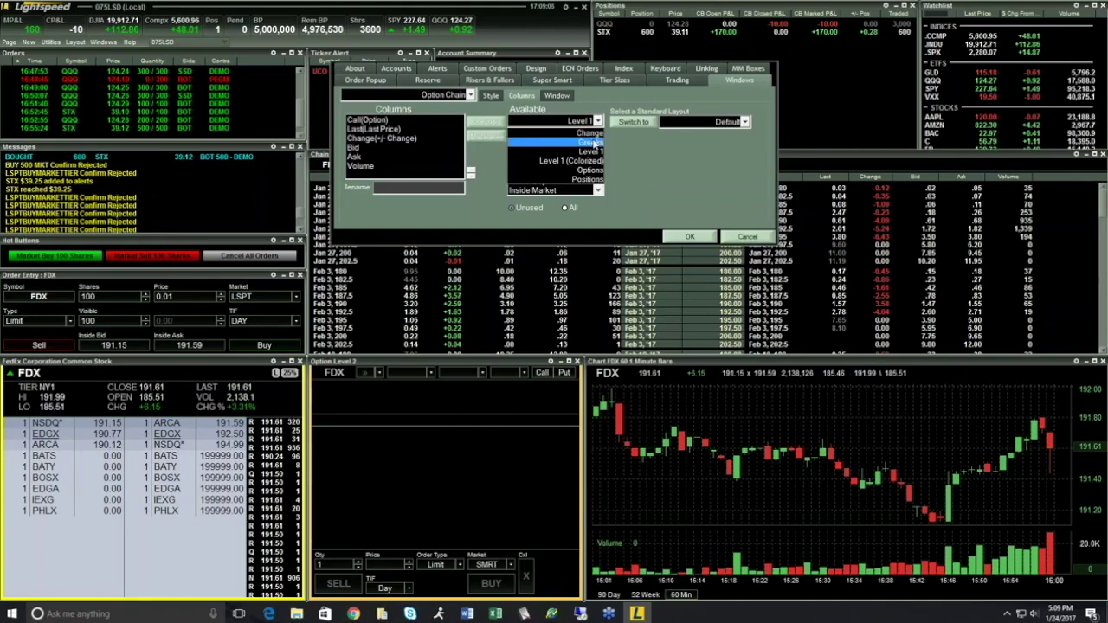
left_click(593, 147)
left_click(525, 136)
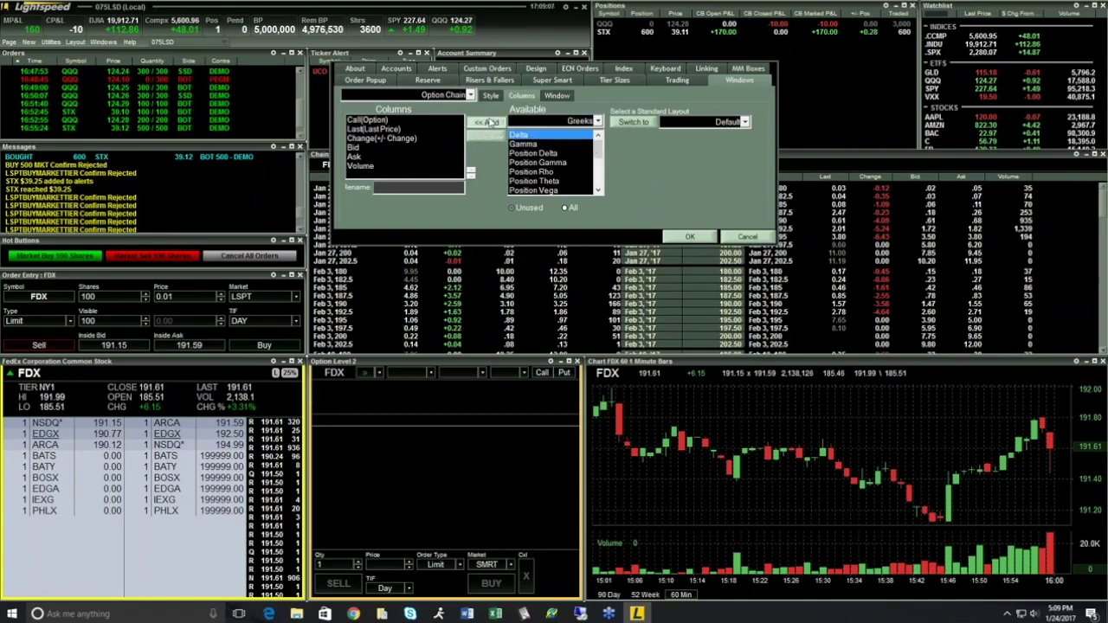
double_click(524, 136)
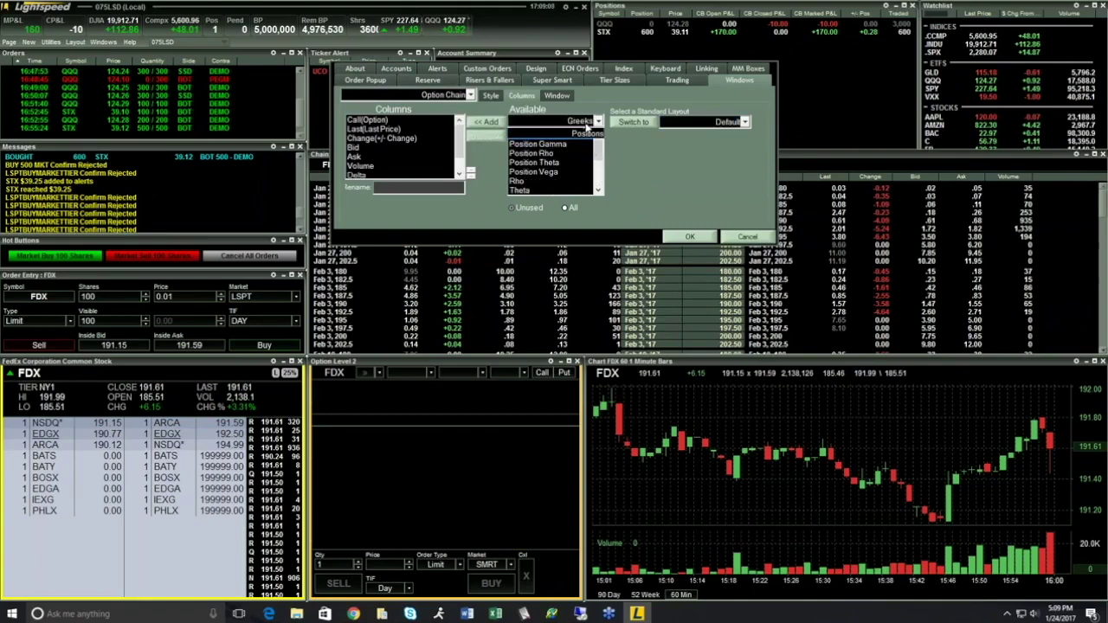
Step: Review the available columns in the Change and Positions categories, and apply the Option Chain column configuration
left_click(597, 121)
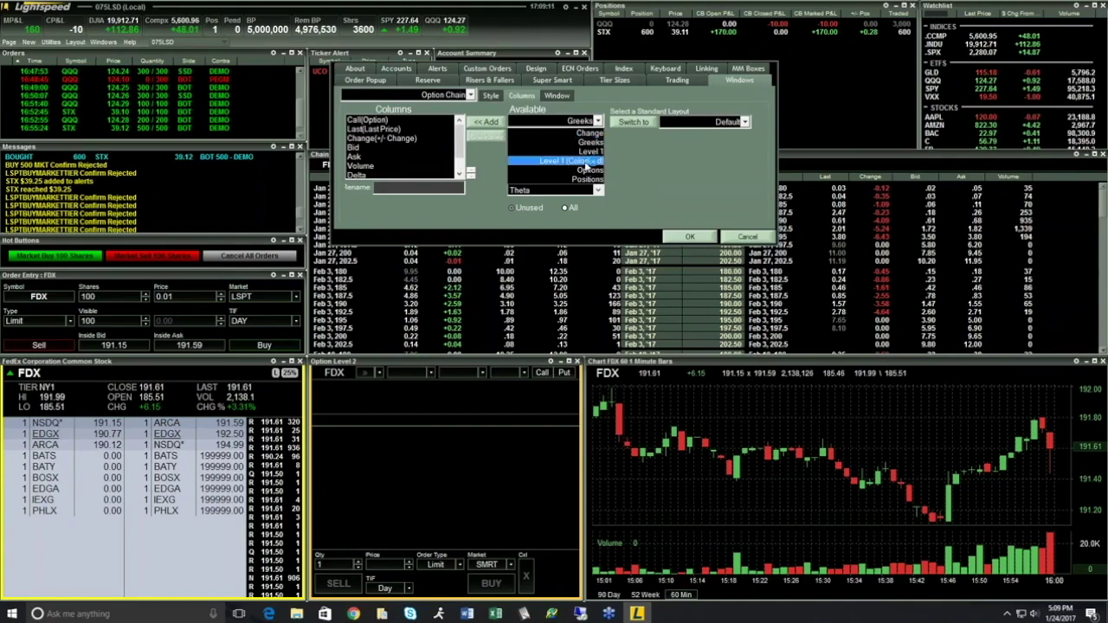
left_click(592, 134)
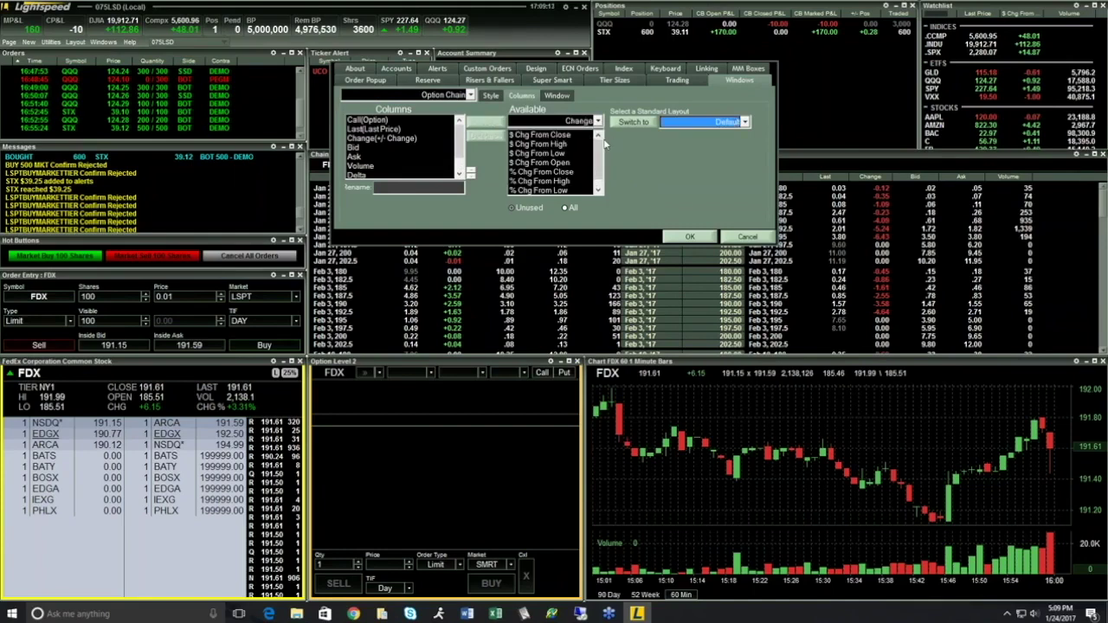
left_click(597, 121)
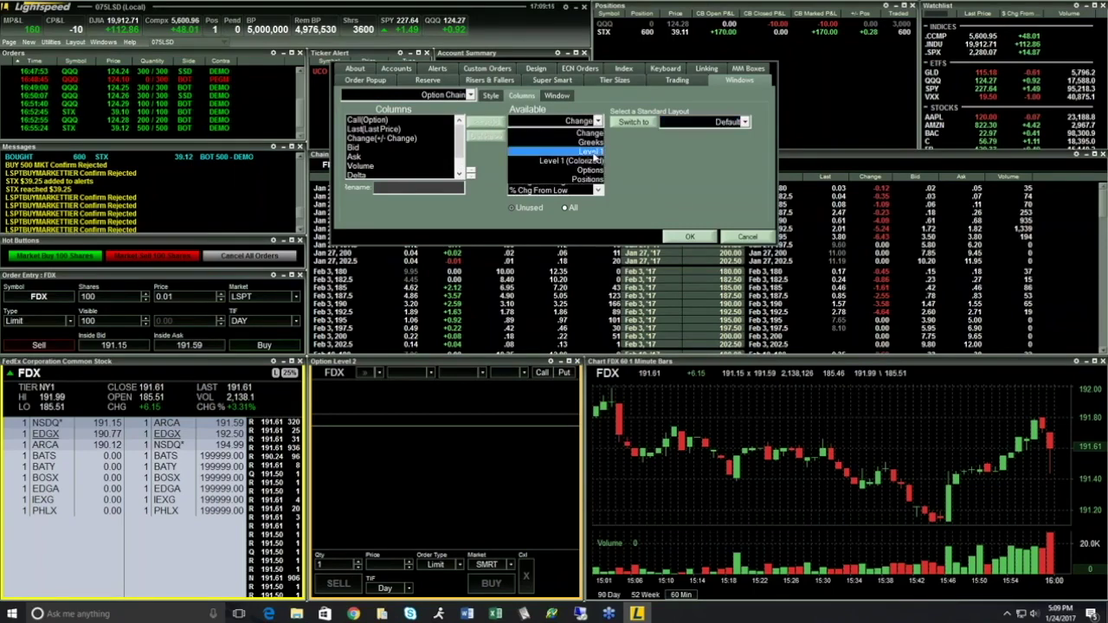
left_click(588, 179)
scroll(596, 163, "down", 1)
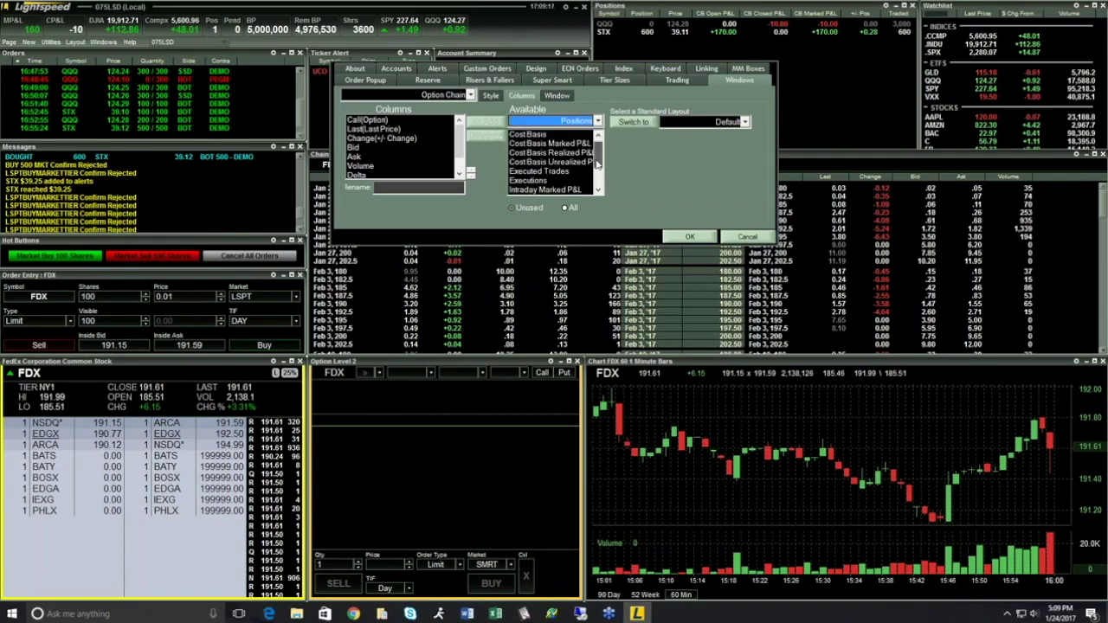
scroll(597, 163, "down", 2)
left_click(689, 236)
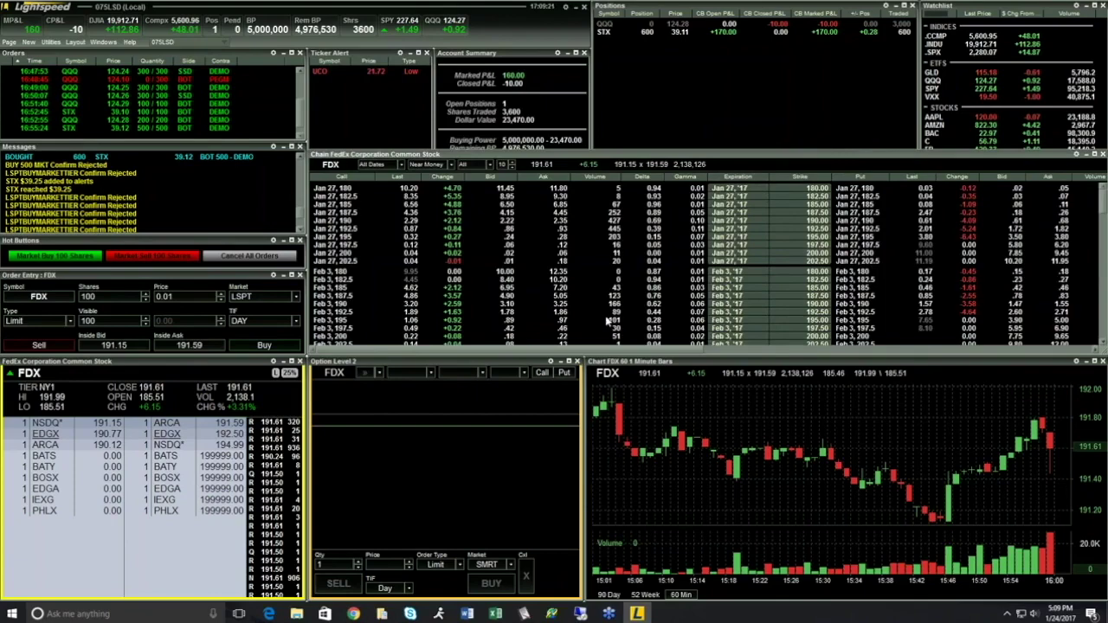
left_click_drag(630, 355, 671, 352)
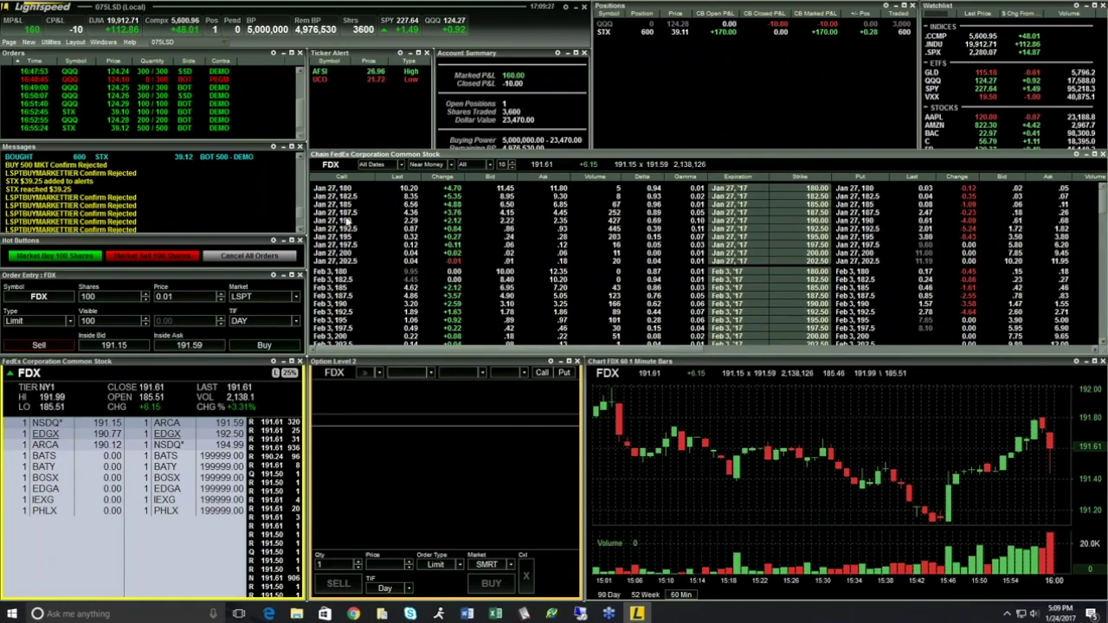
Step: Buy 1 FDX Jan 27 187.5 call with a Day limit order at 4.45 routed to SMRT, and confirm the order
left_click(347, 213)
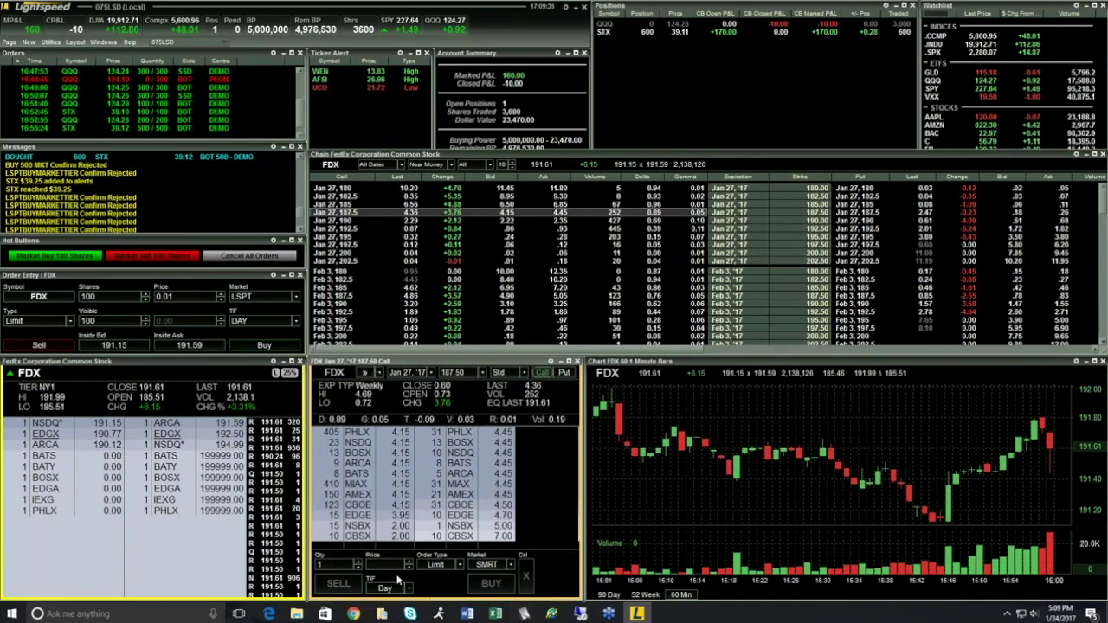
left_click(501, 437)
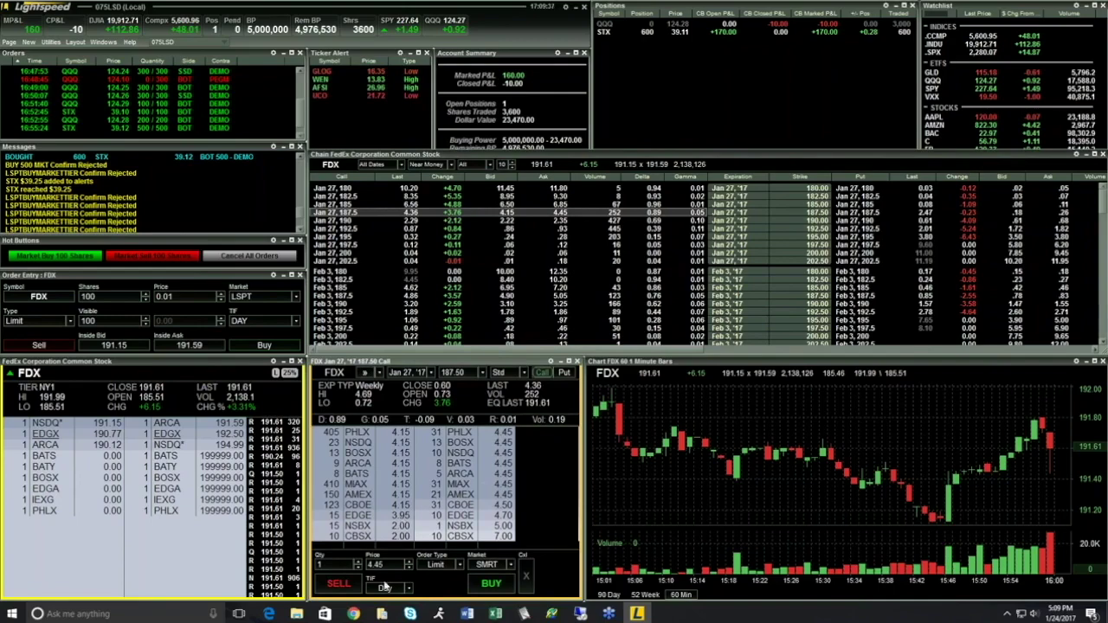
left_click(511, 564)
left_click(512, 565)
left_click(459, 564)
left_click(458, 564)
left_click(491, 583)
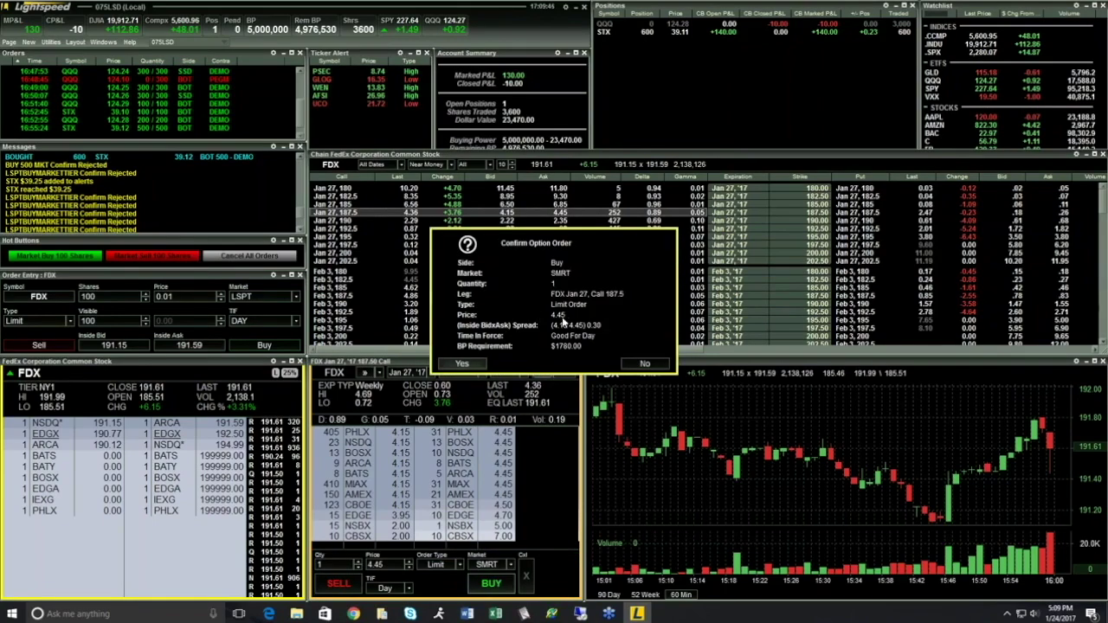
left_click(461, 363)
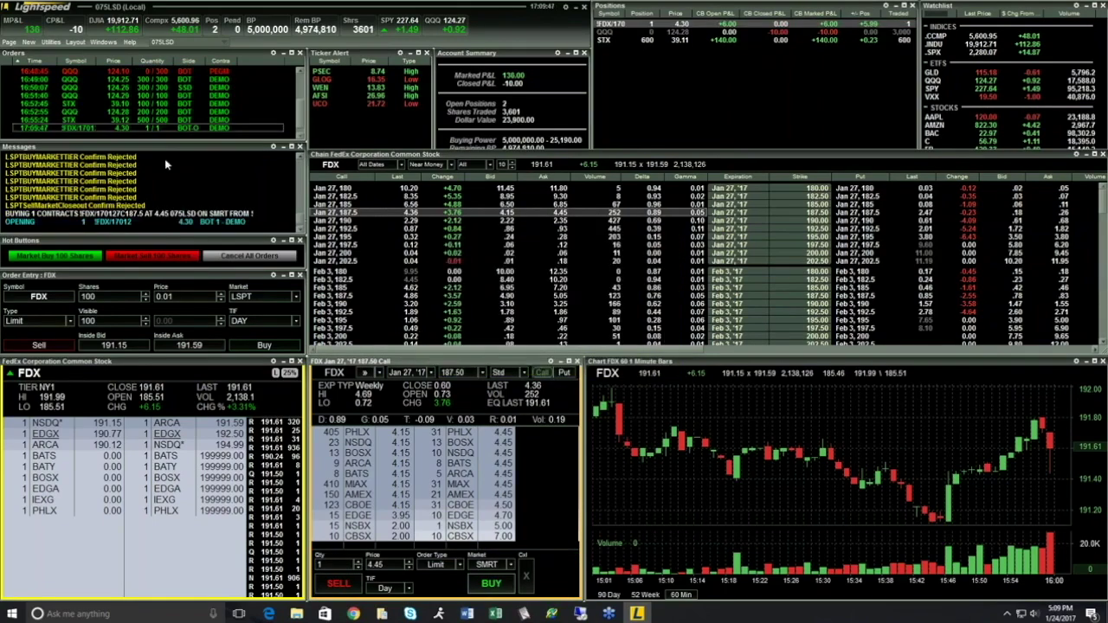
Step: Widen the Symbol column in both the Orders and Positions windows
left_click_drag(97, 59, 137, 59)
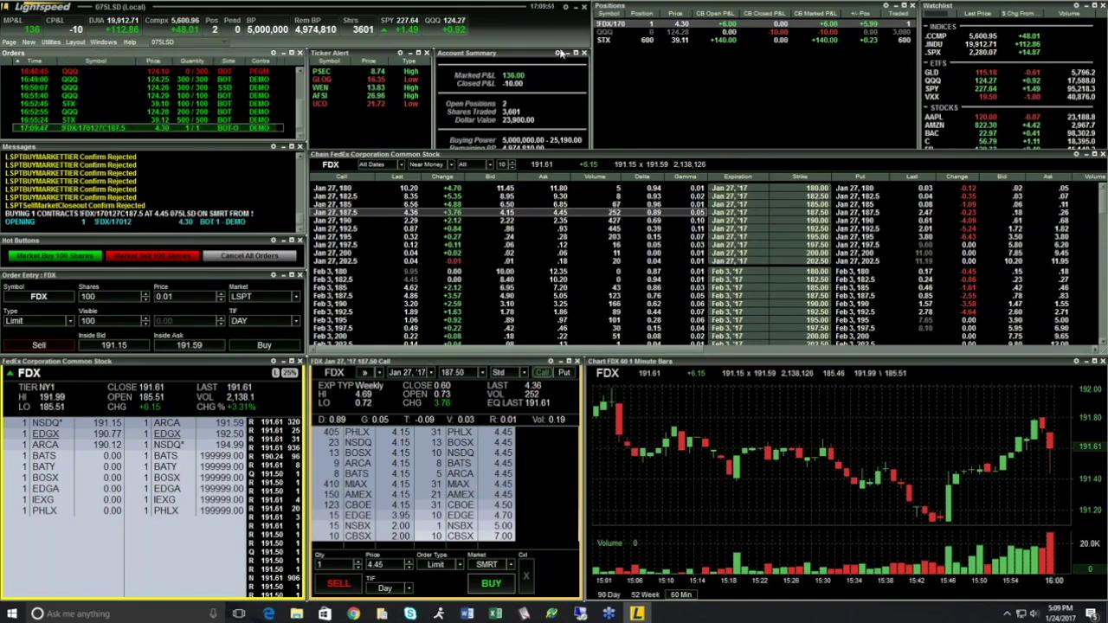
left_click(639, 28)
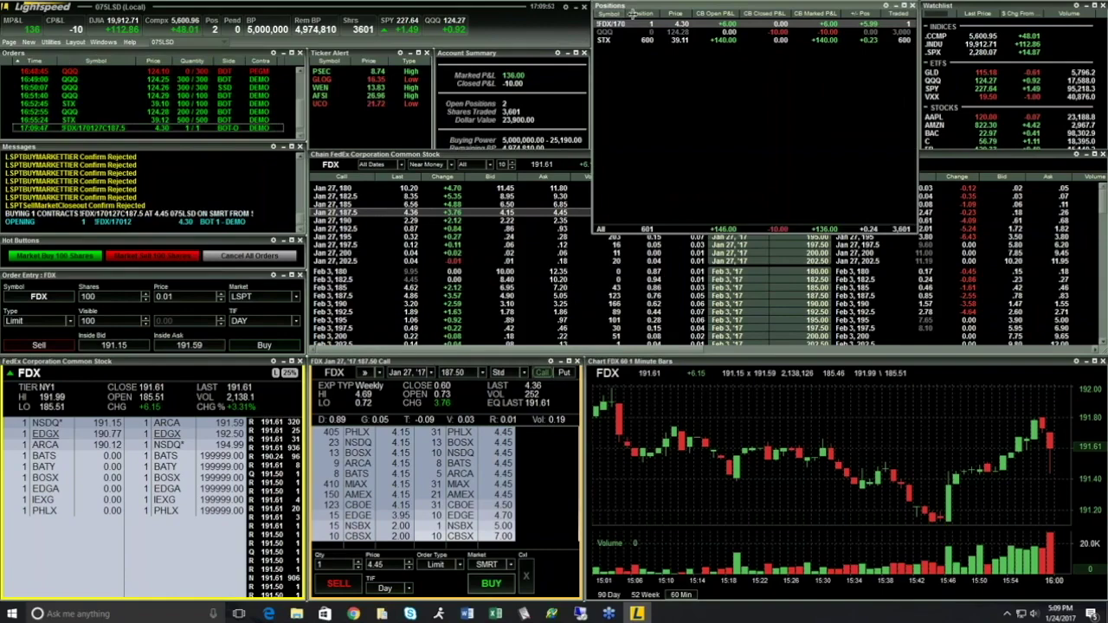
left_click_drag(648, 12, 668, 12)
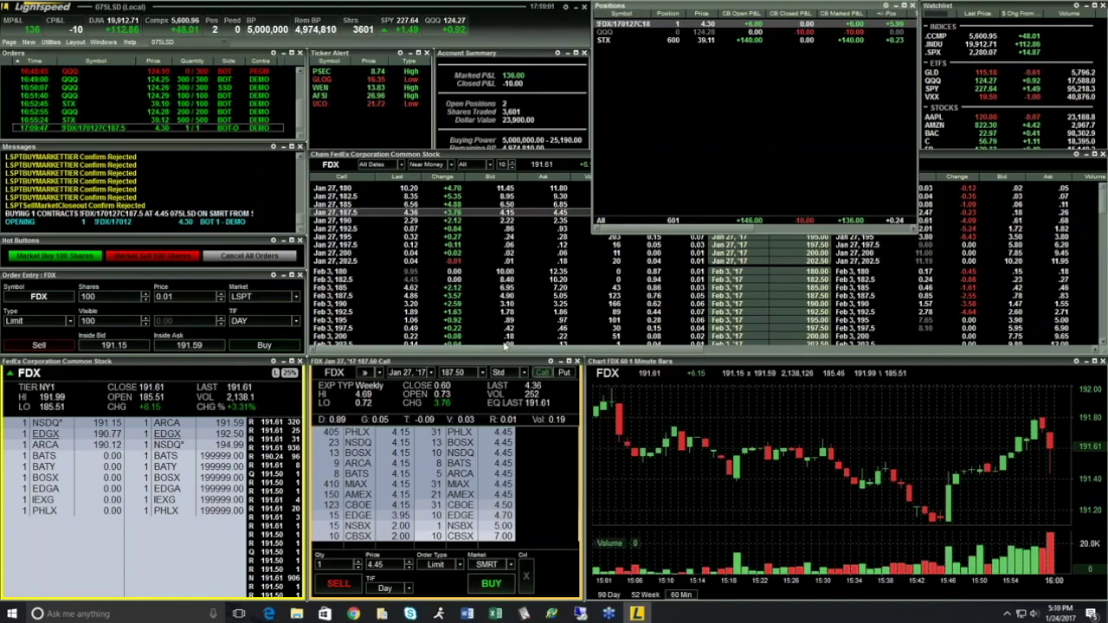
Step: Set the Option Level 2 order entry defaults to quantity 5, options market SMRT and order type Market
left_click(555, 361)
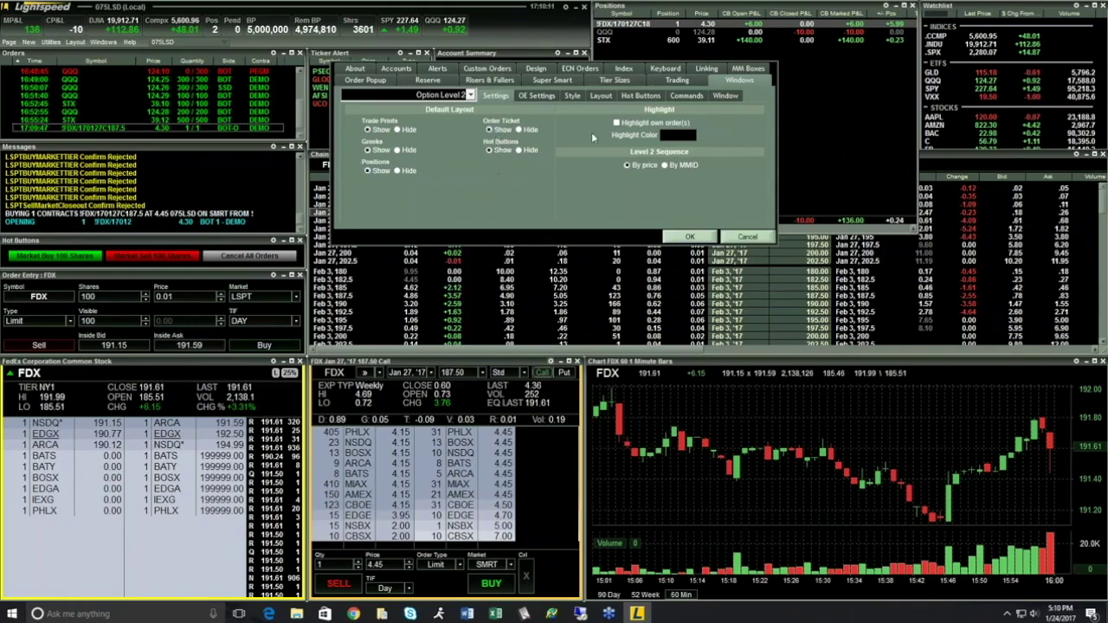
left_click(536, 95)
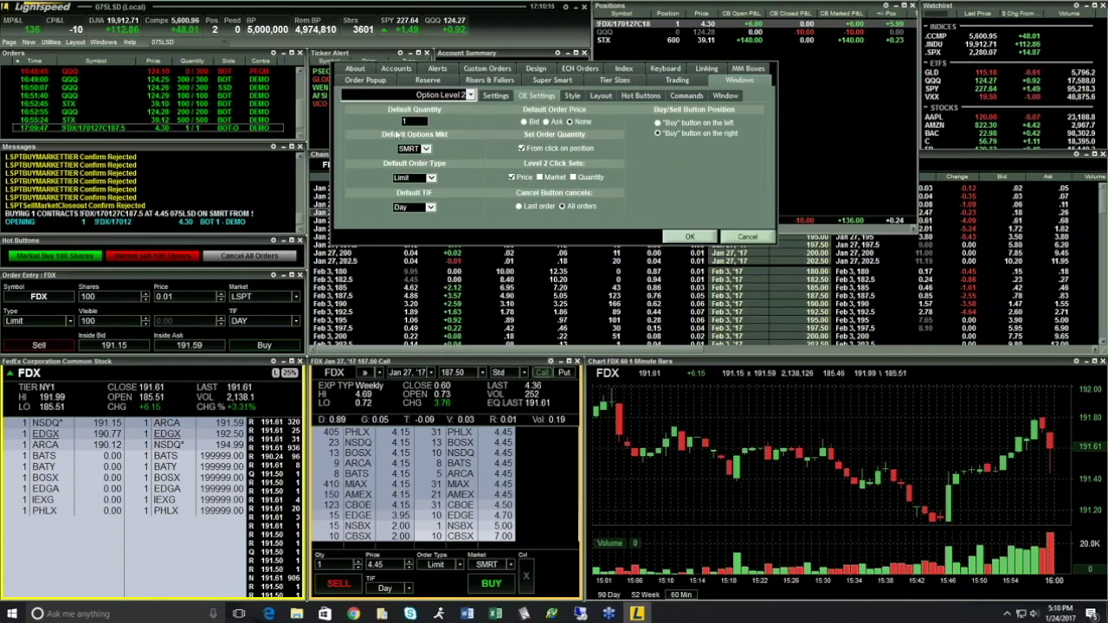
left_click_drag(419, 121, 327, 124)
type("5")
left_click(427, 148)
left_click(414, 149)
left_click(431, 178)
left_click(420, 188)
left_click(690, 236)
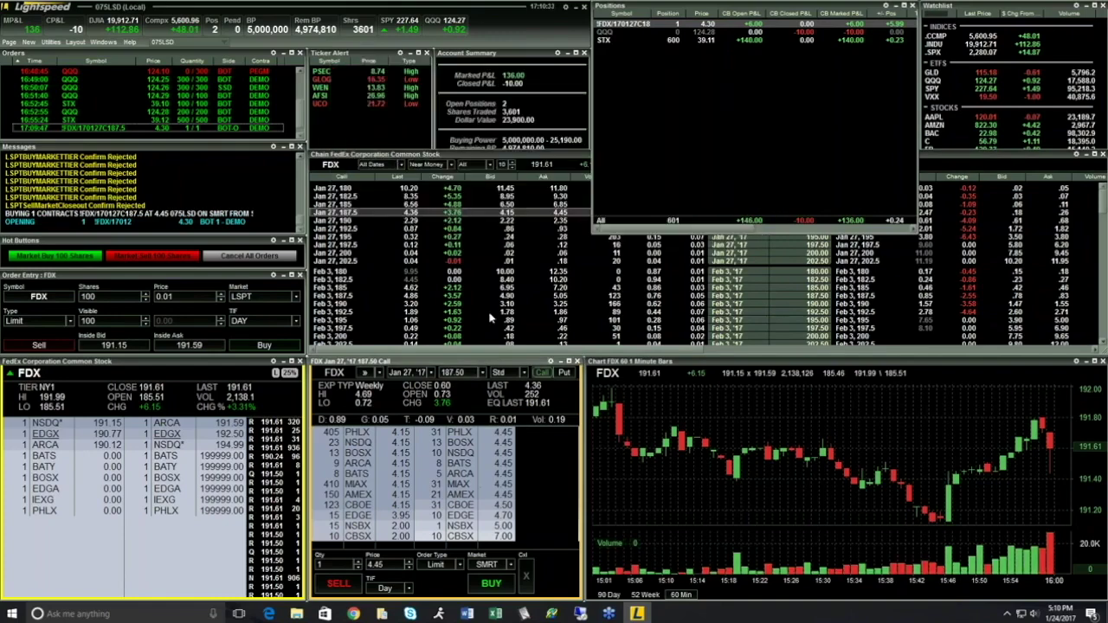
Step: Buy 5 FDX Feb 3 190 calls with a Day market order through SMRT, and confirm the order
left_click(365, 304)
double_click(327, 564)
type("5")
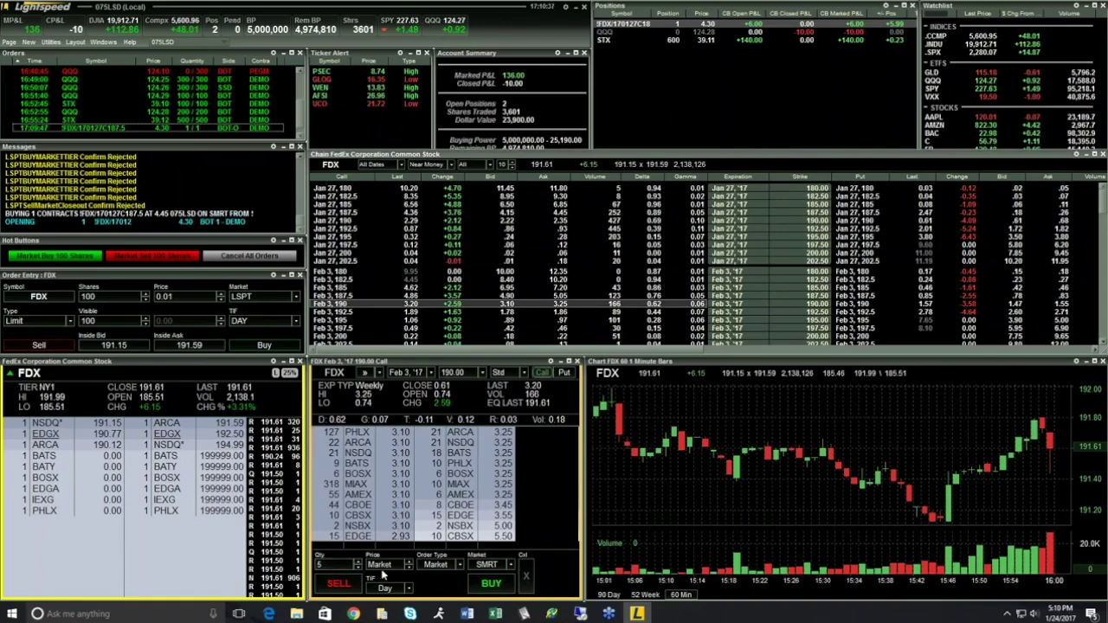
left_click(482, 584)
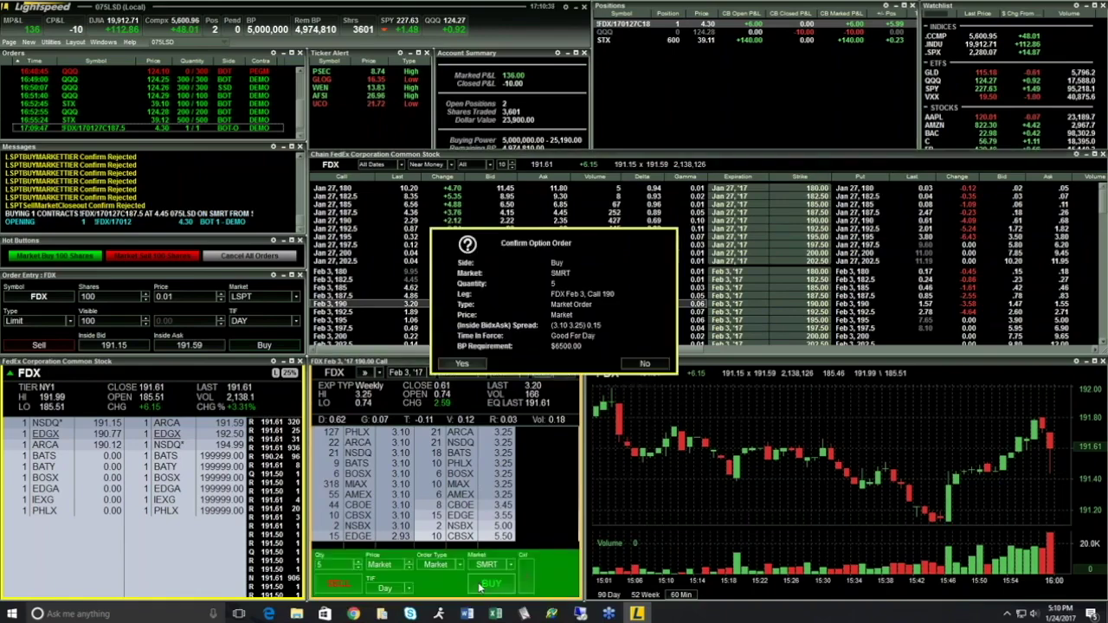
left_click(459, 371)
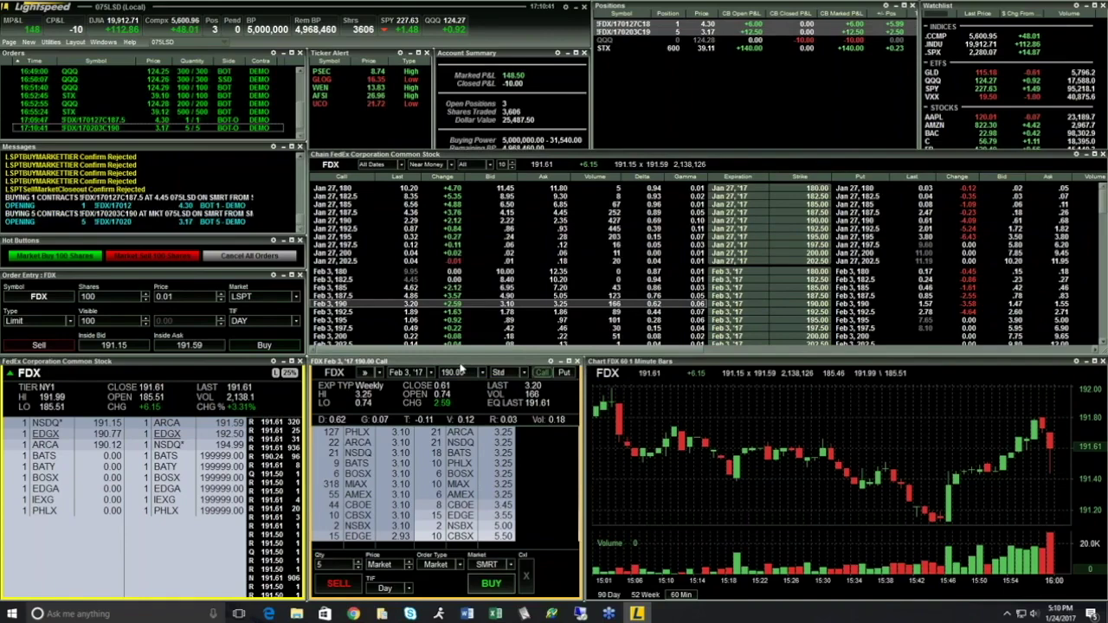
Step: Review the predefined hot buttons for Option Level 2 and add CancelOptionBuys to the window
left_click(550, 362)
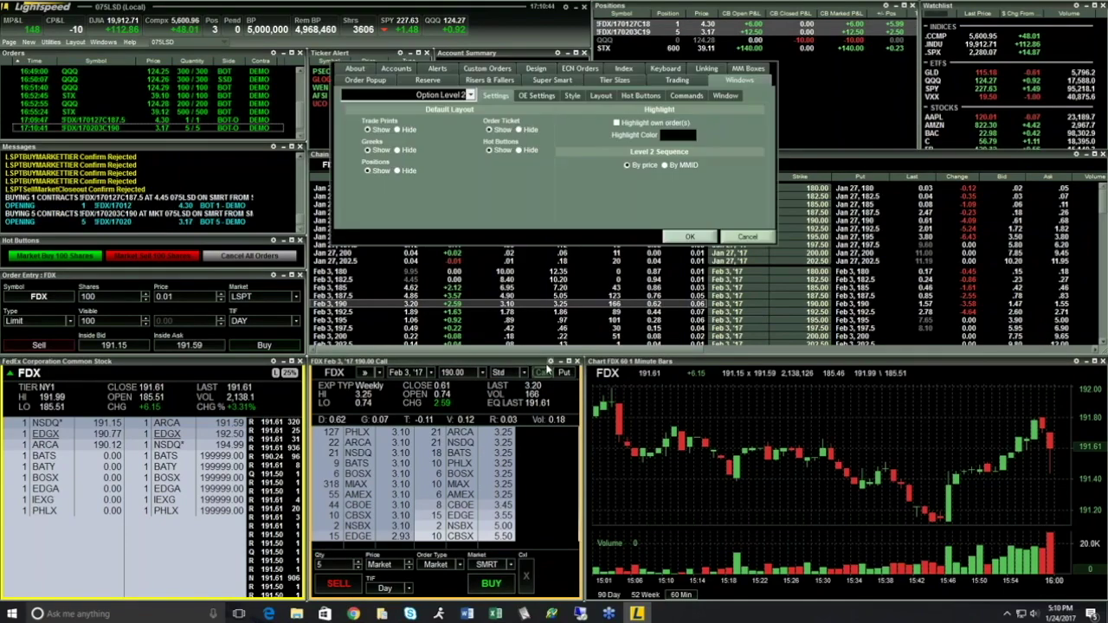
left_click(640, 96)
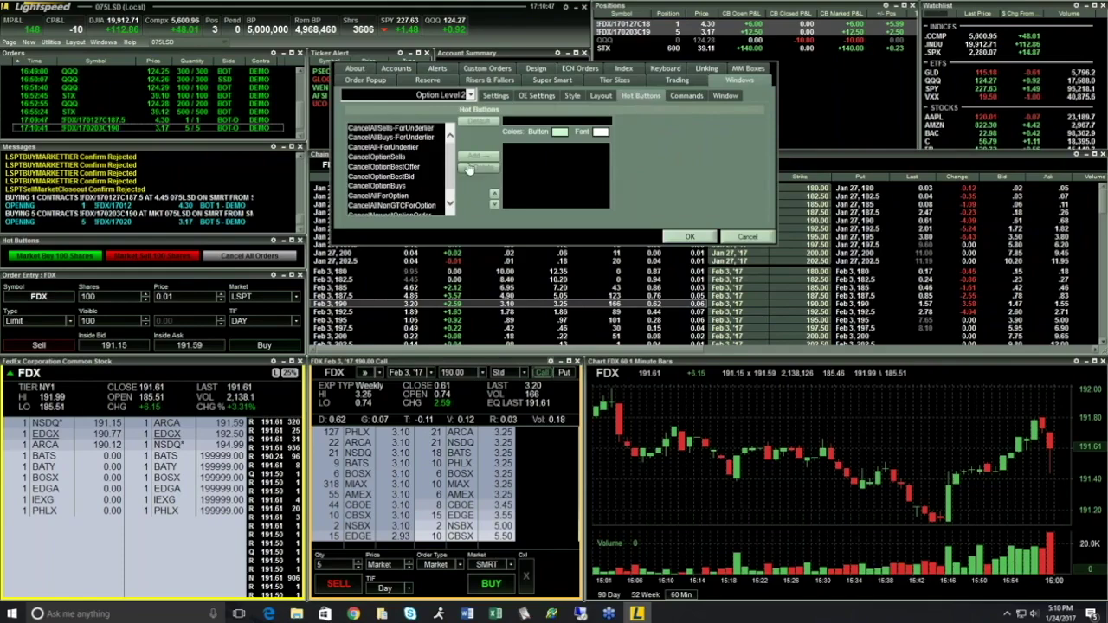
left_click(381, 157)
scroll(447, 162, "down", 3)
scroll(447, 147, "up", 3)
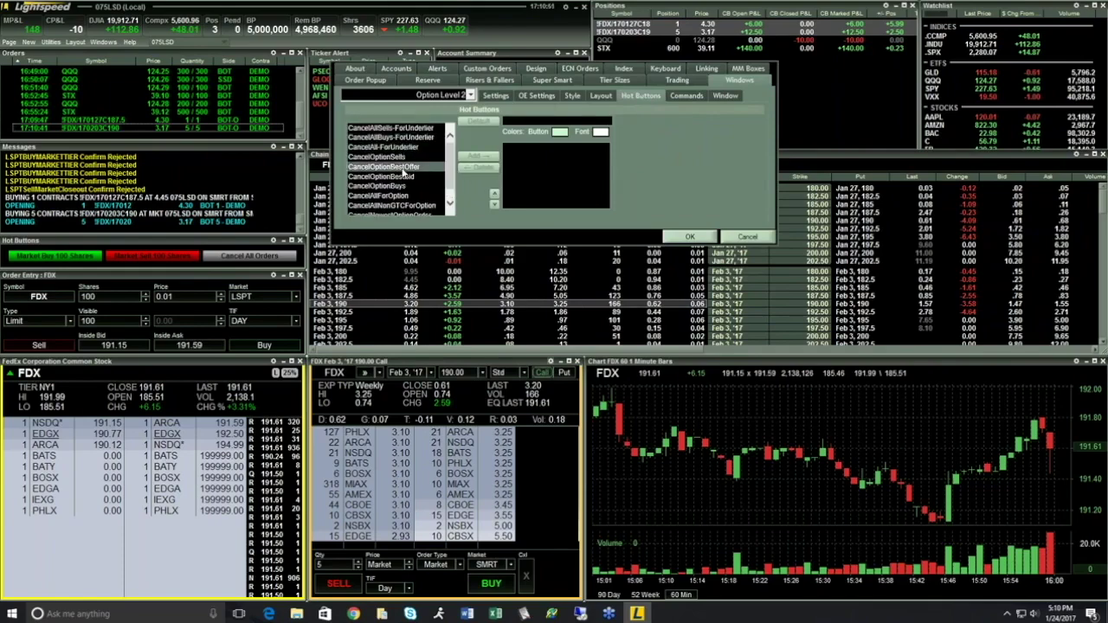
left_click(401, 177)
left_click(400, 159)
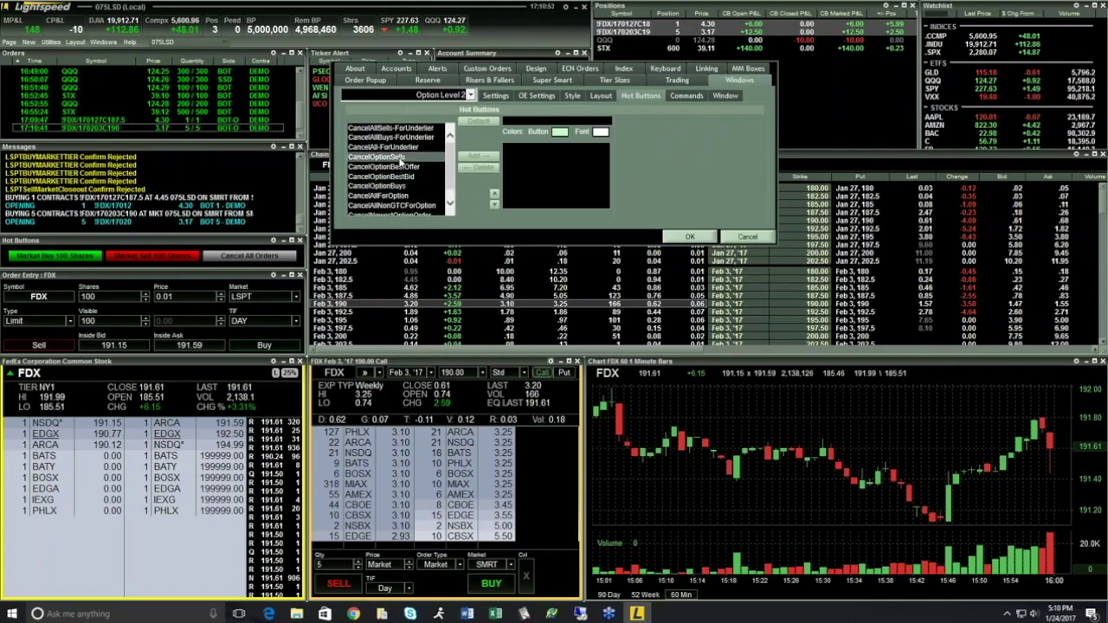
scroll(437, 174, "down", 1)
left_click(437, 173)
scroll(437, 176, "up", 2)
left_click(402, 197)
left_click(394, 186)
left_click(481, 155)
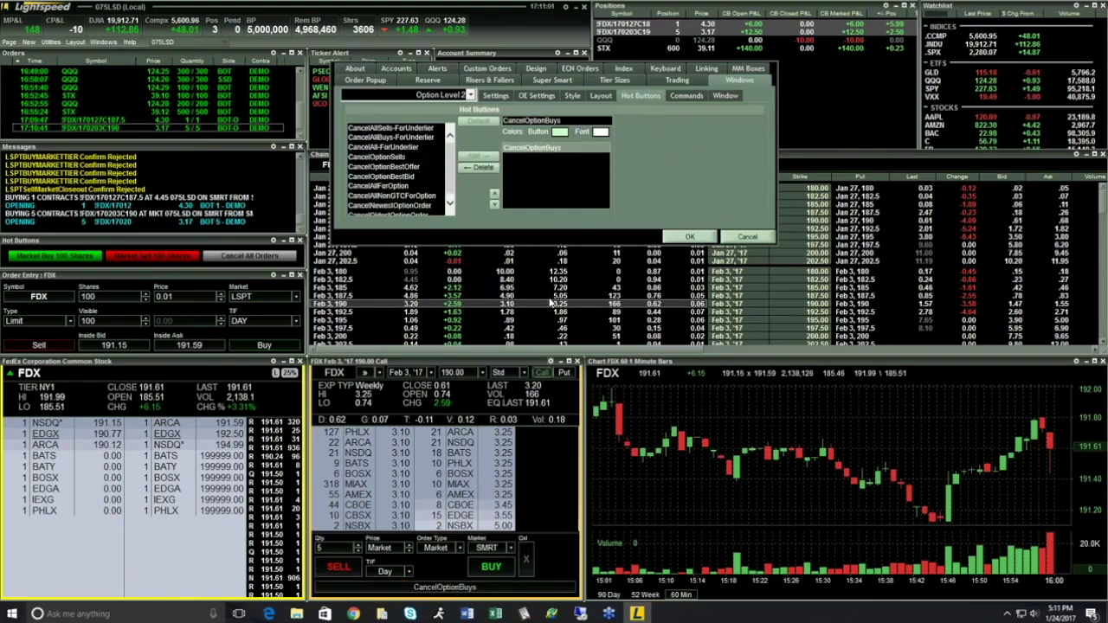
Step: Save an Option Level 2 limit buy command named "buy 5", using the Up to size option and sending to market
left_click(677, 96)
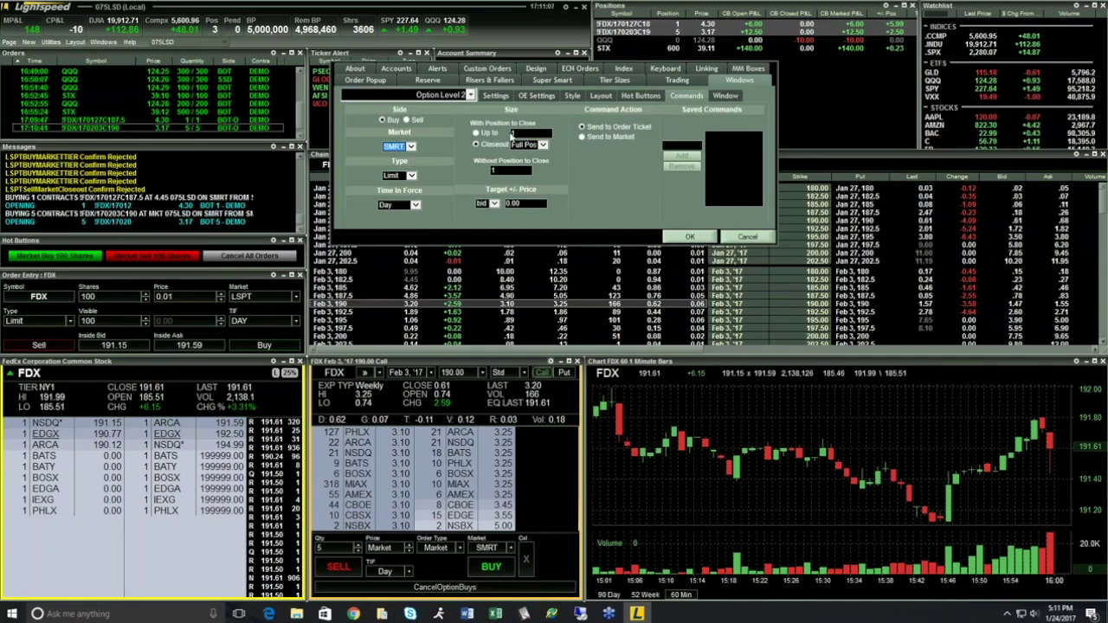
left_click(480, 135)
left_click(582, 137)
type("buy 5")
left_click(682, 155)
left_click(690, 236)
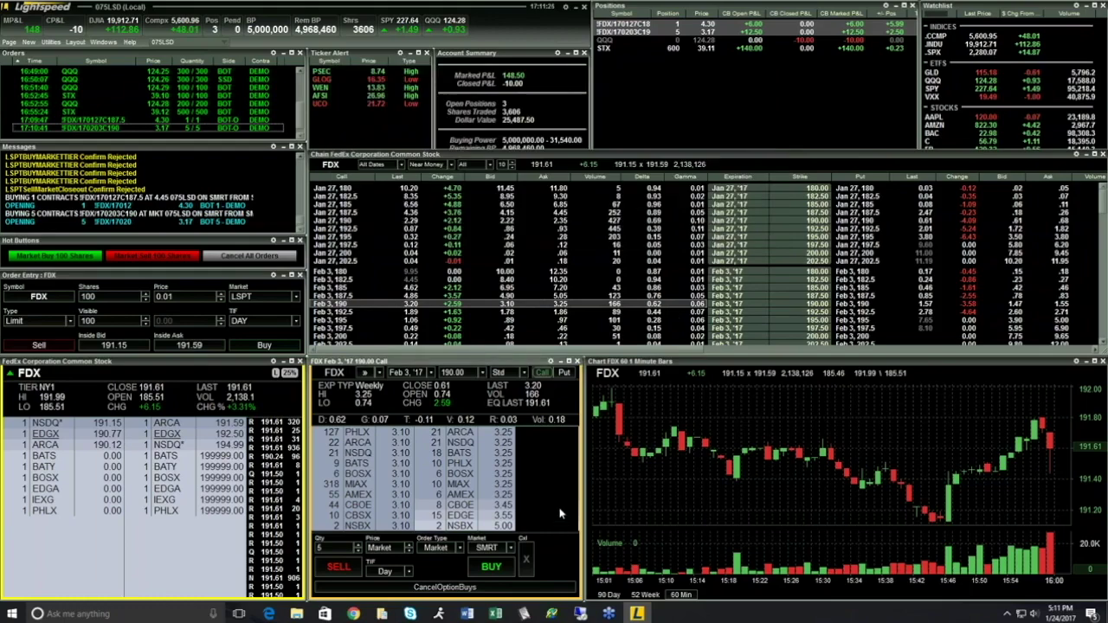
Step: Move the Option Level 2 window up over the option chain and add the "buy 5" command to its hot buttons
left_click_drag(456, 364, 455, 308)
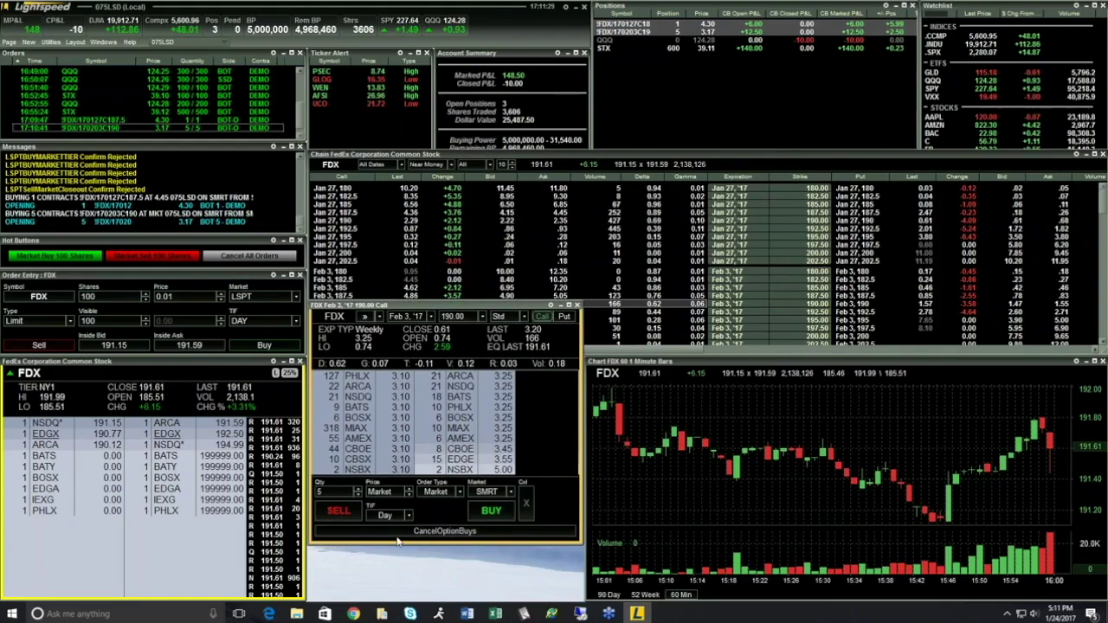
right_click(435, 518)
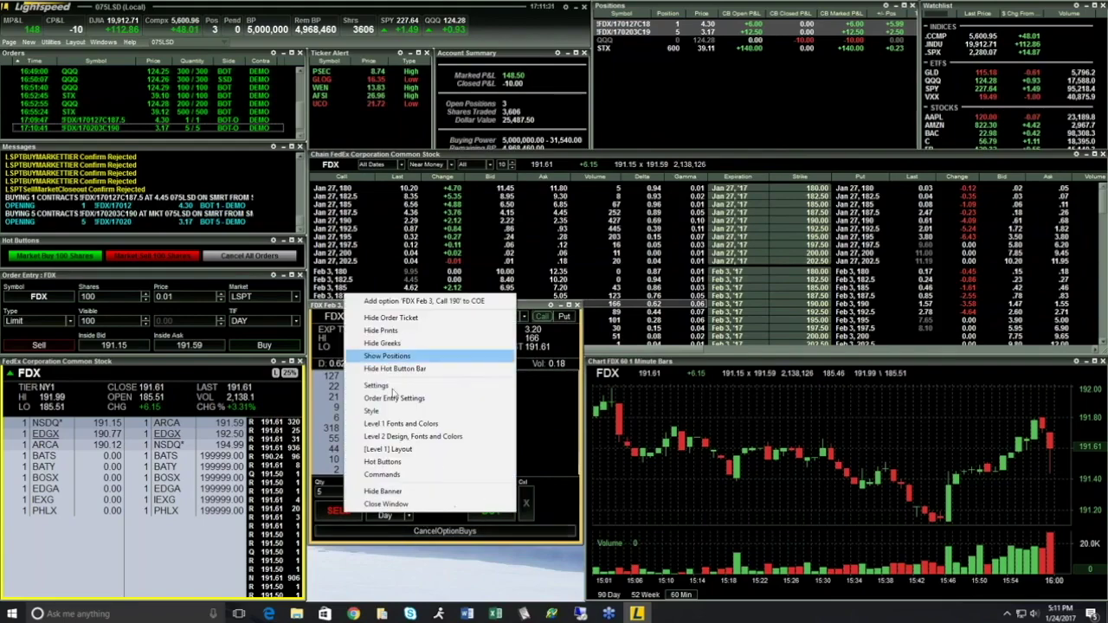
left_click(397, 475)
left_click(721, 96)
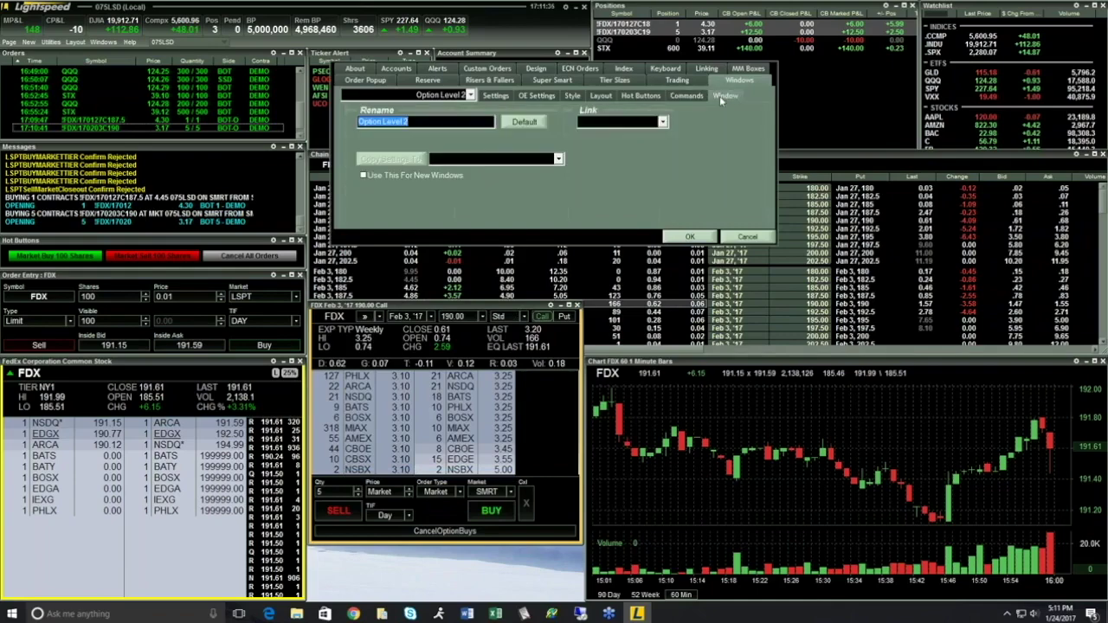
left_click(641, 95)
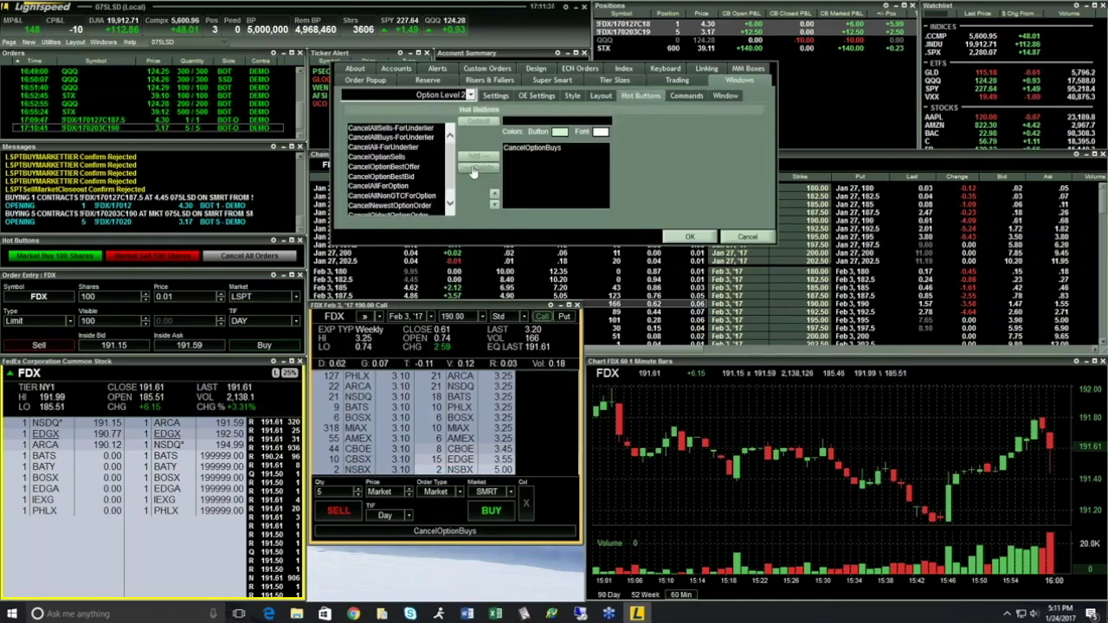
scroll(453, 171, "down", 1)
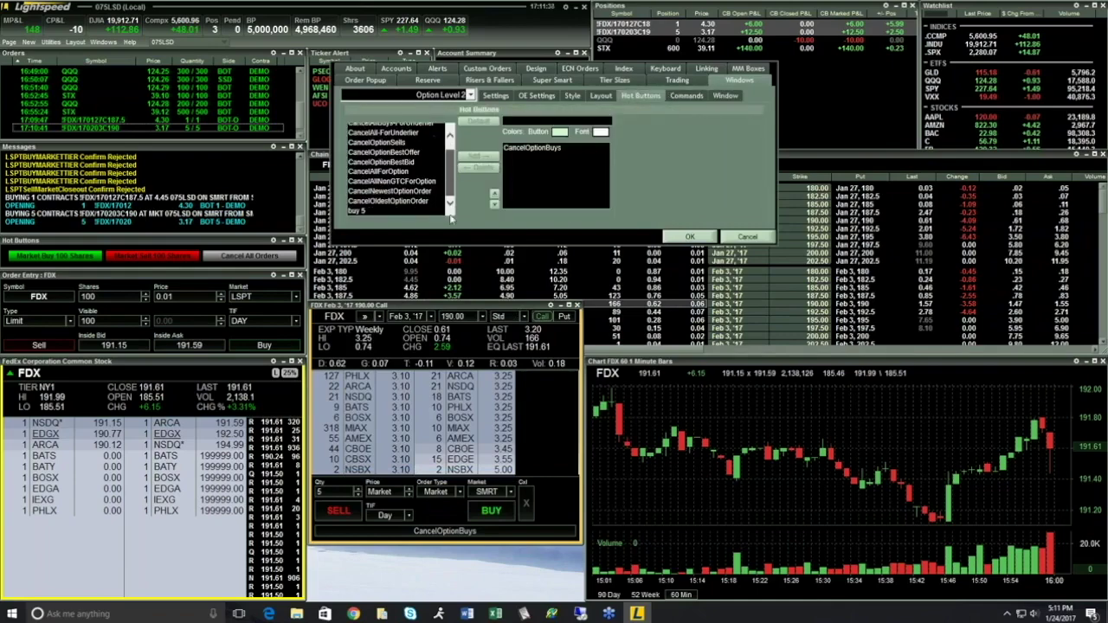
left_click(366, 212)
left_click(477, 157)
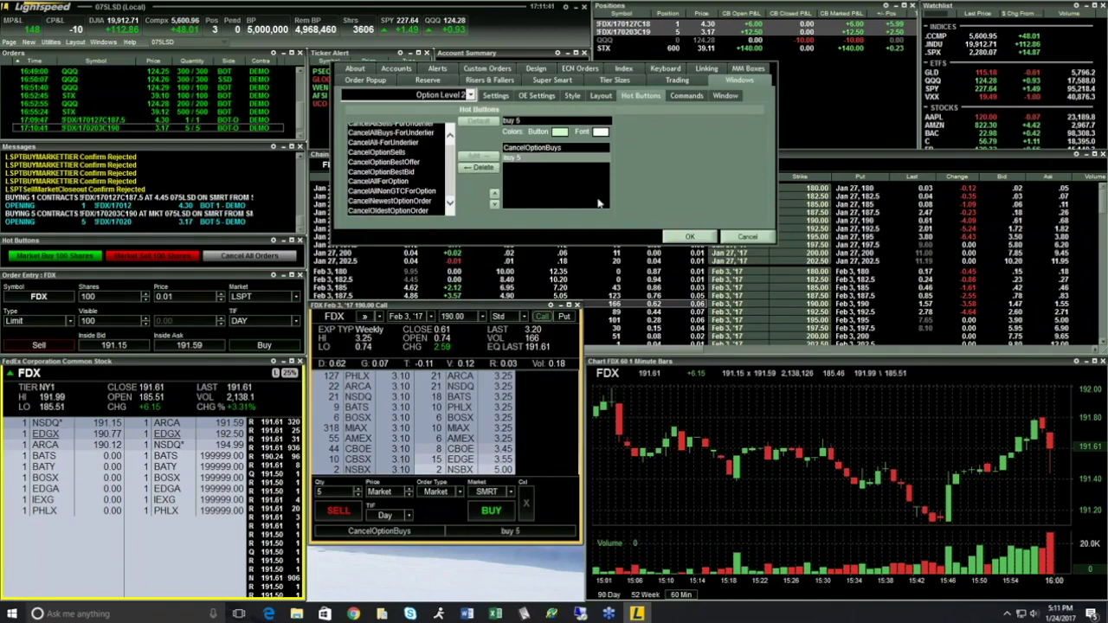
left_click(689, 237)
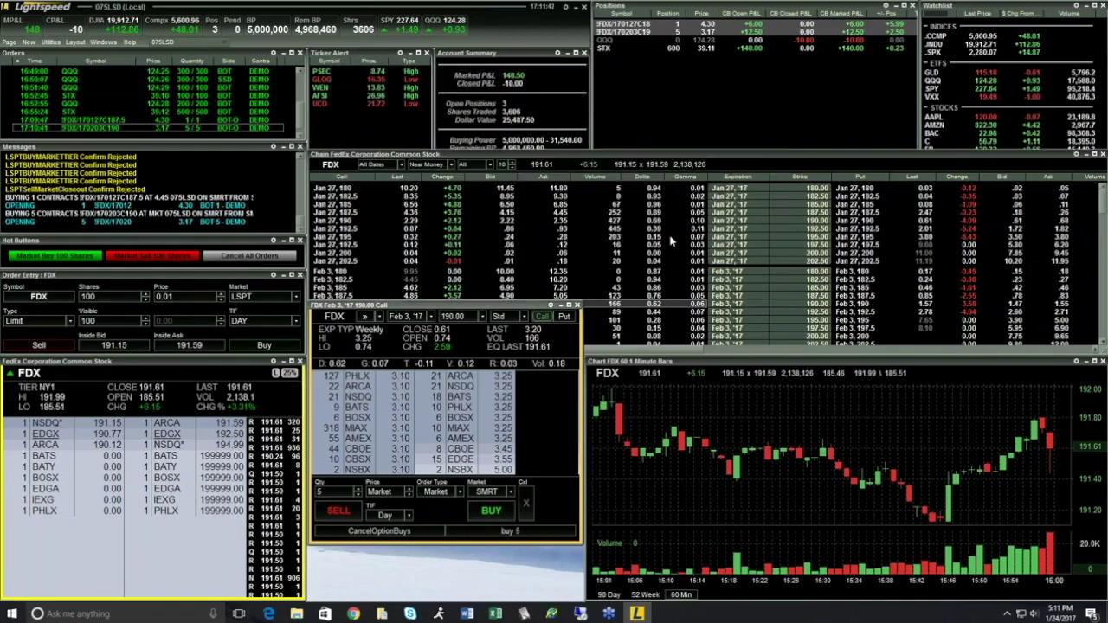
Step: Set the order ticket quantity to 1, then trigger the "buy 5" hot button and decline the option order confirmation
left_click(358, 495)
left_click(357, 495)
left_click(504, 532)
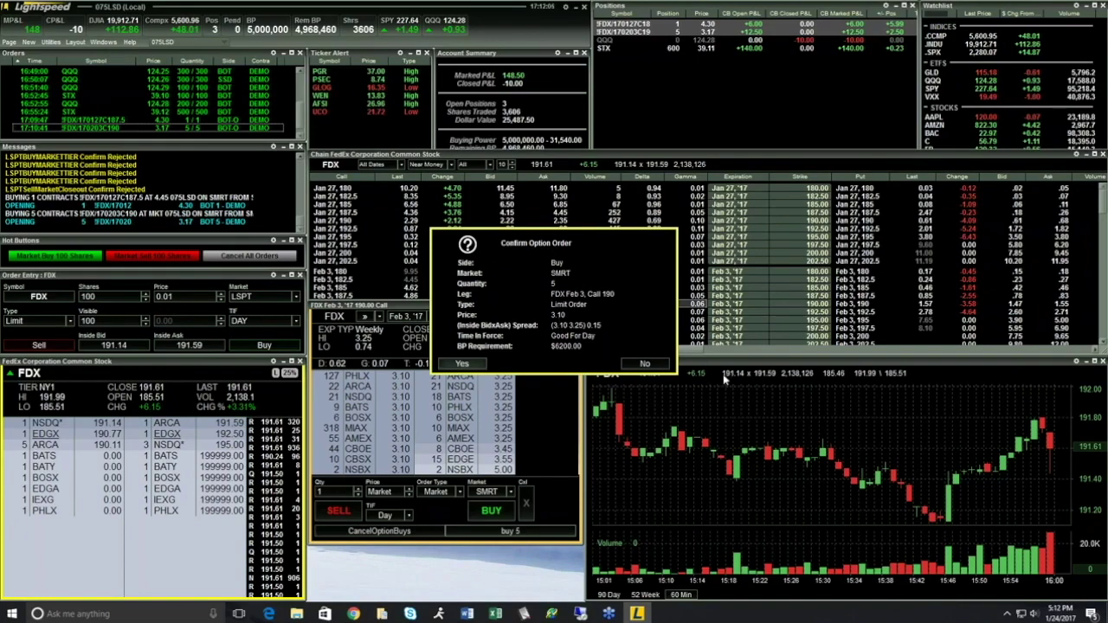
left_click(644, 363)
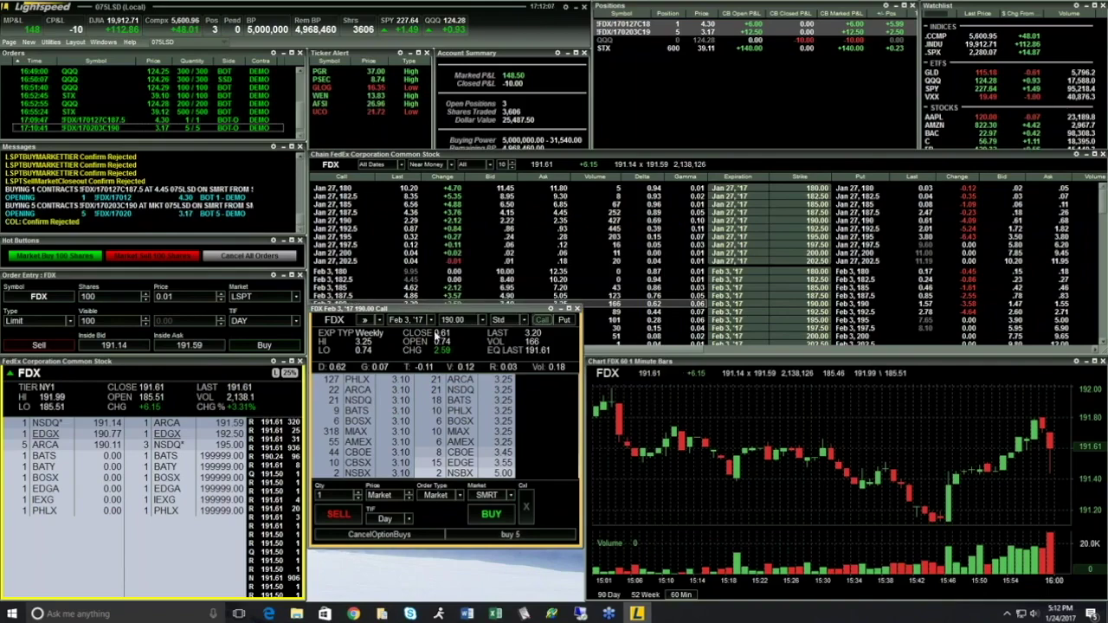
Step: Move the Option Level 2 window back below the option chain and open Complex Options Order Entry, placing it beneath the Order Entry window
left_click_drag(446, 303, 446, 359)
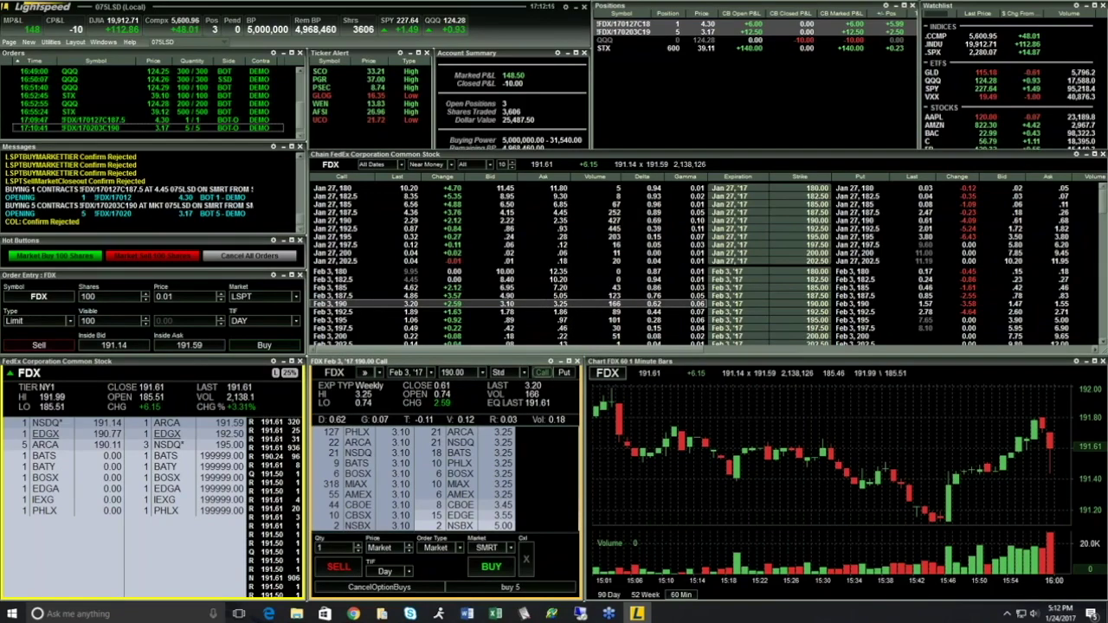
left_click(29, 41)
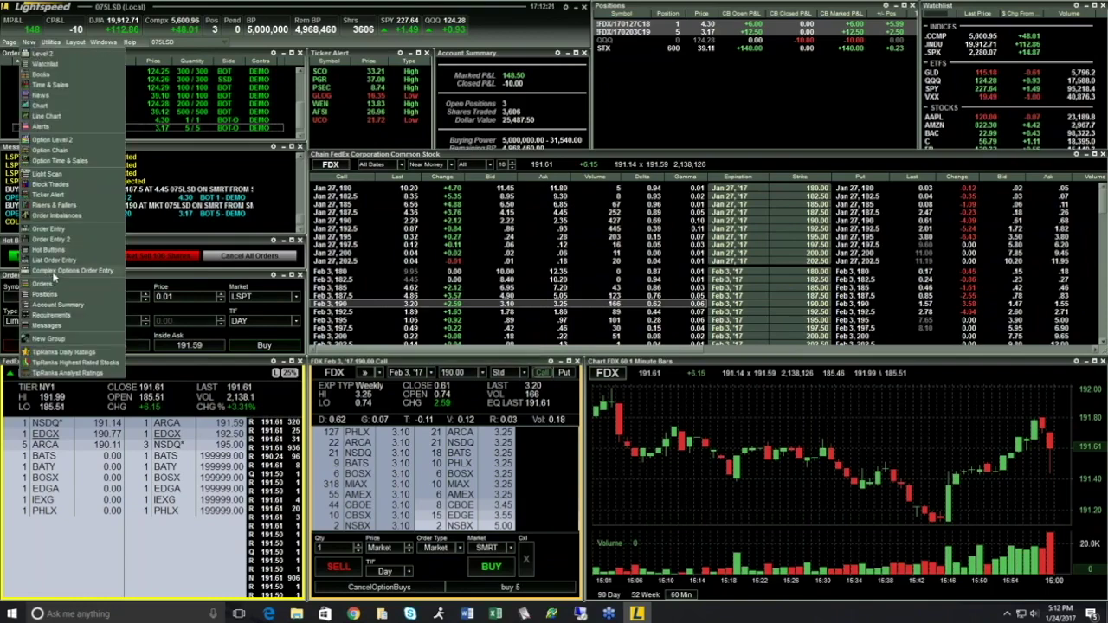
left_click(53, 271)
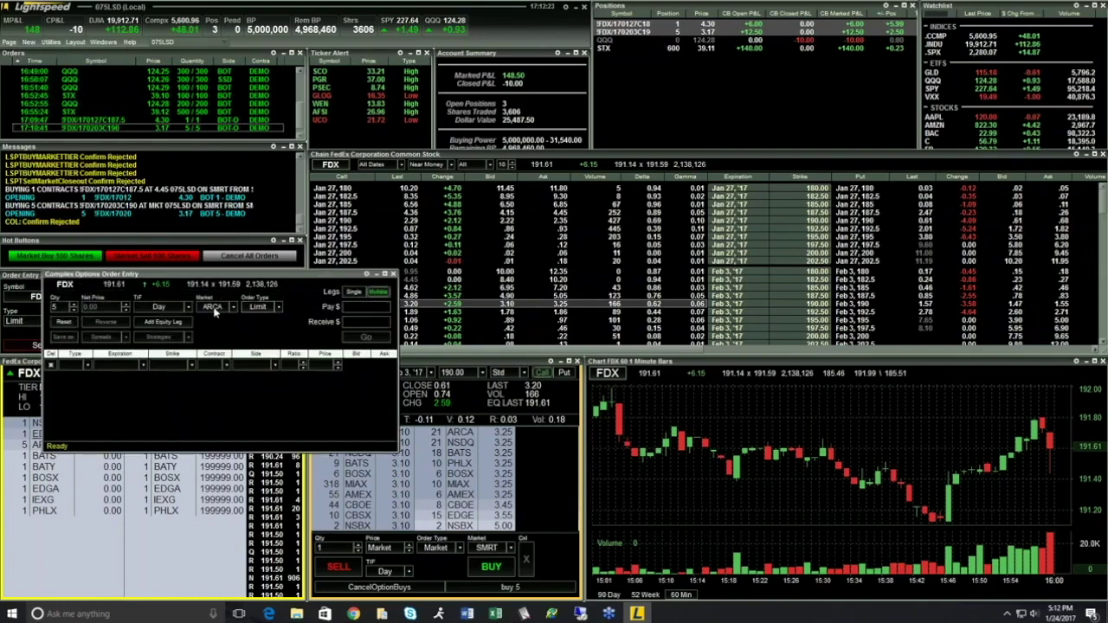
left_click_drag(124, 274, 80, 362)
Step: Add the Feb 3 187.5 and 190 calls to the complex order as a Debit Spread and widen the order window to the chart's edge
left_click(336, 305)
left_click(423, 297)
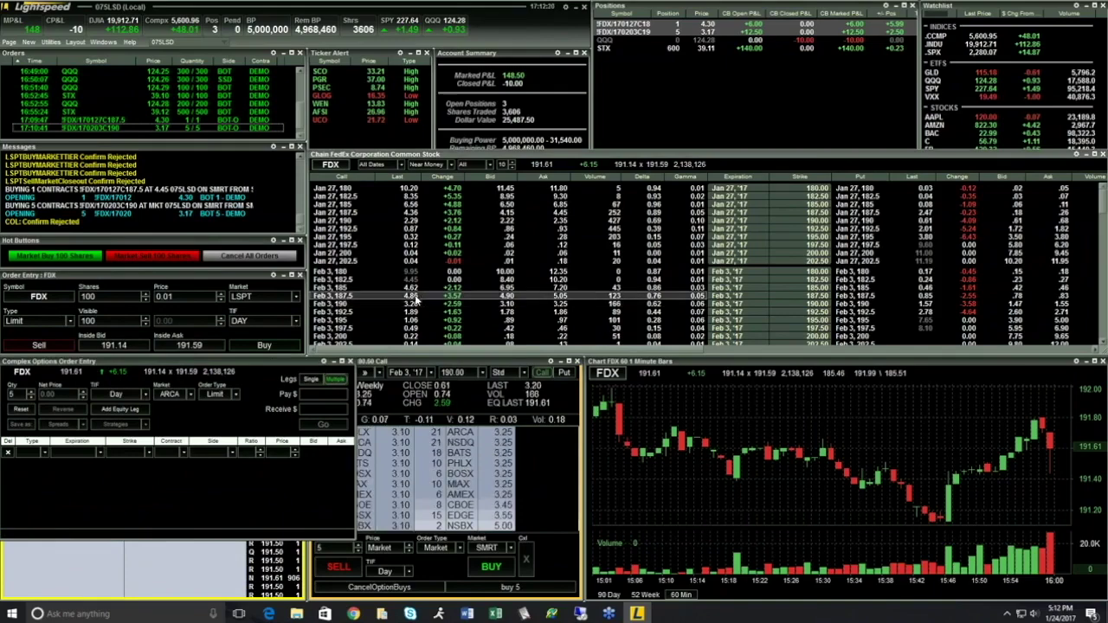
right_click(329, 306)
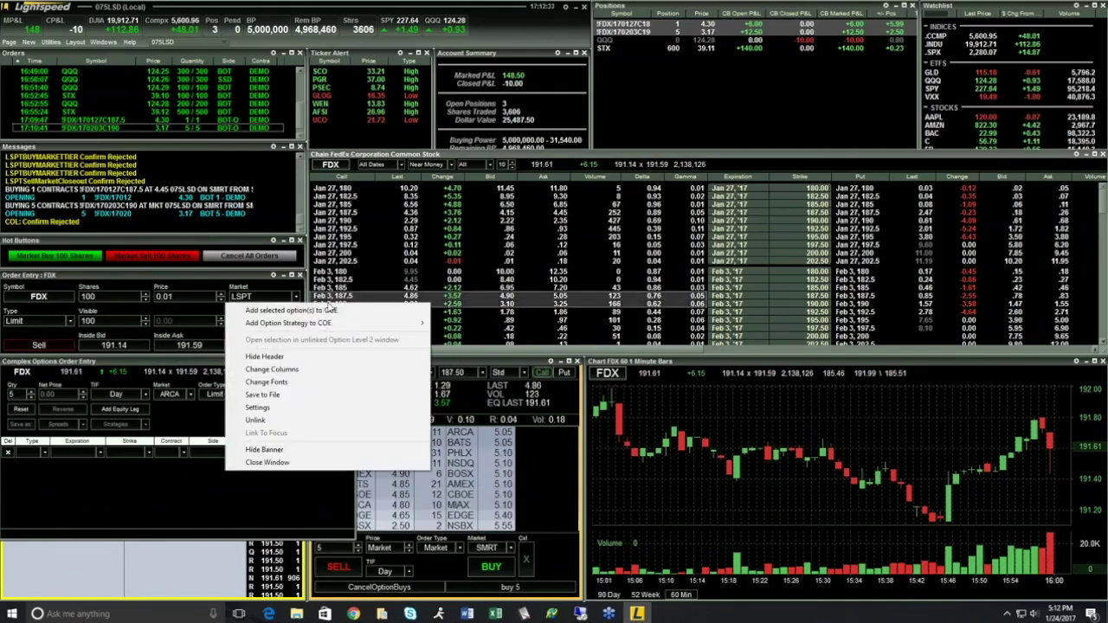
mouse_move(313, 324)
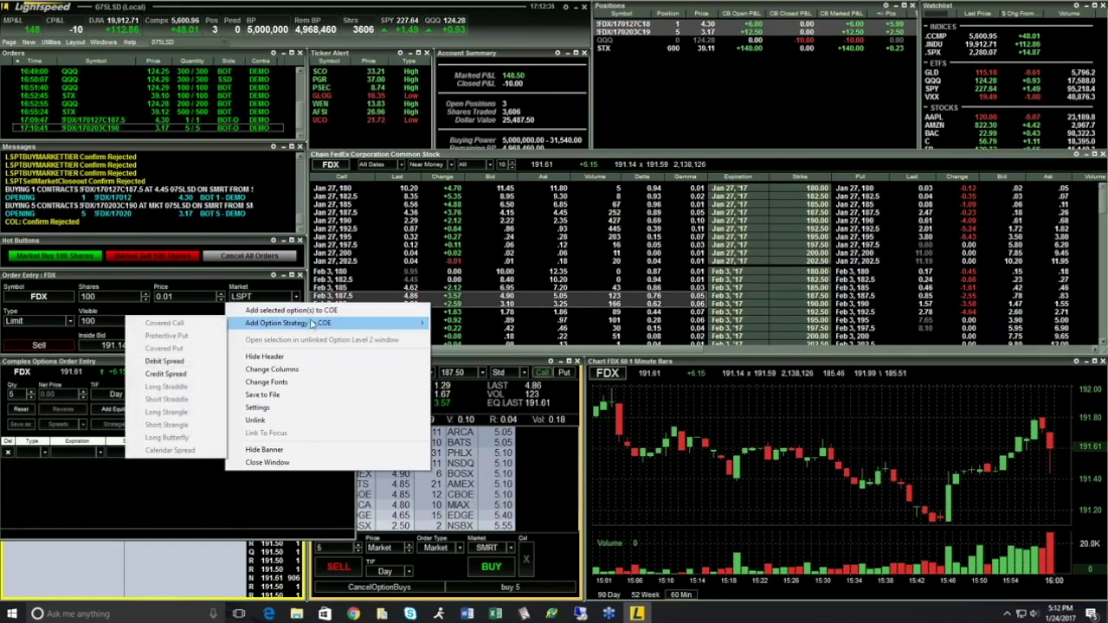
left_click(182, 364)
left_click(351, 485)
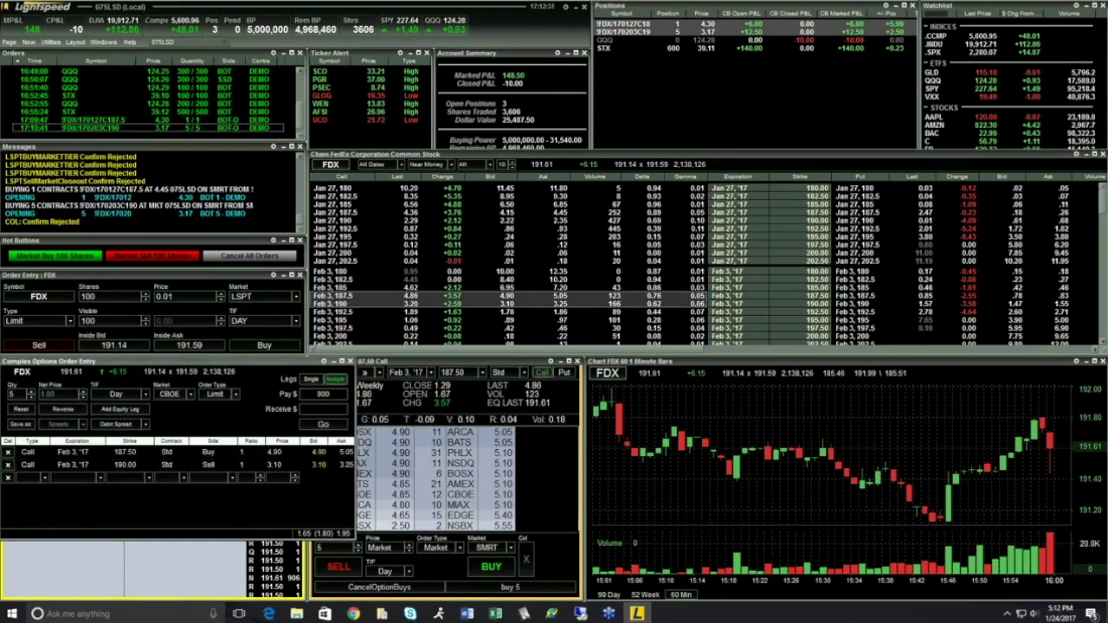
left_click_drag(592, 505, 586, 505)
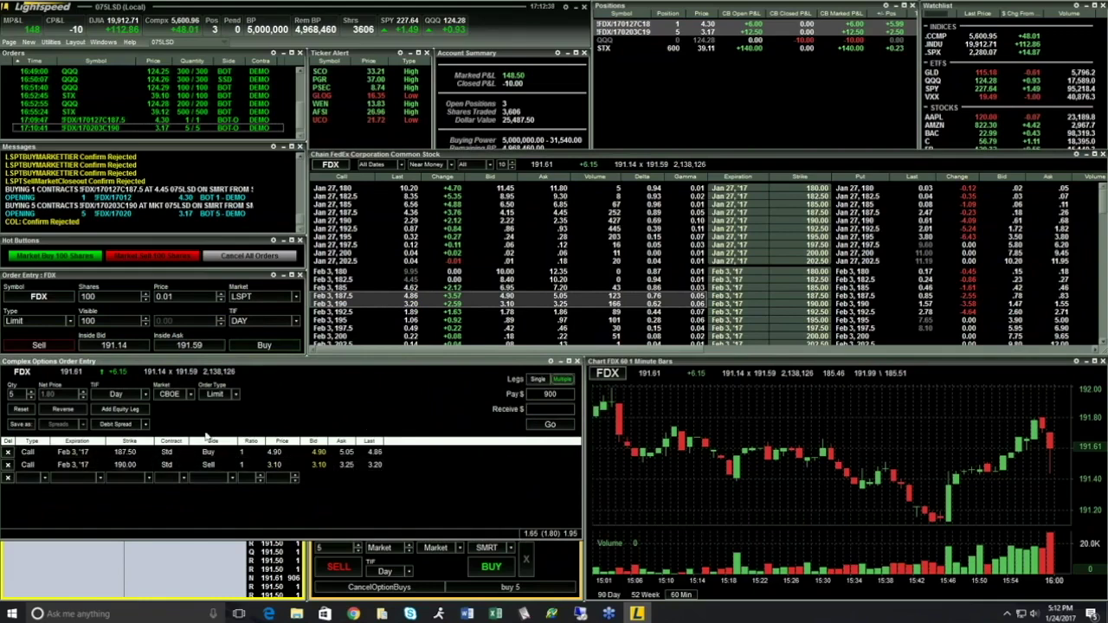
Step: Switch the strategy of the two-leg complex order to Credit Spread
left_click(145, 424)
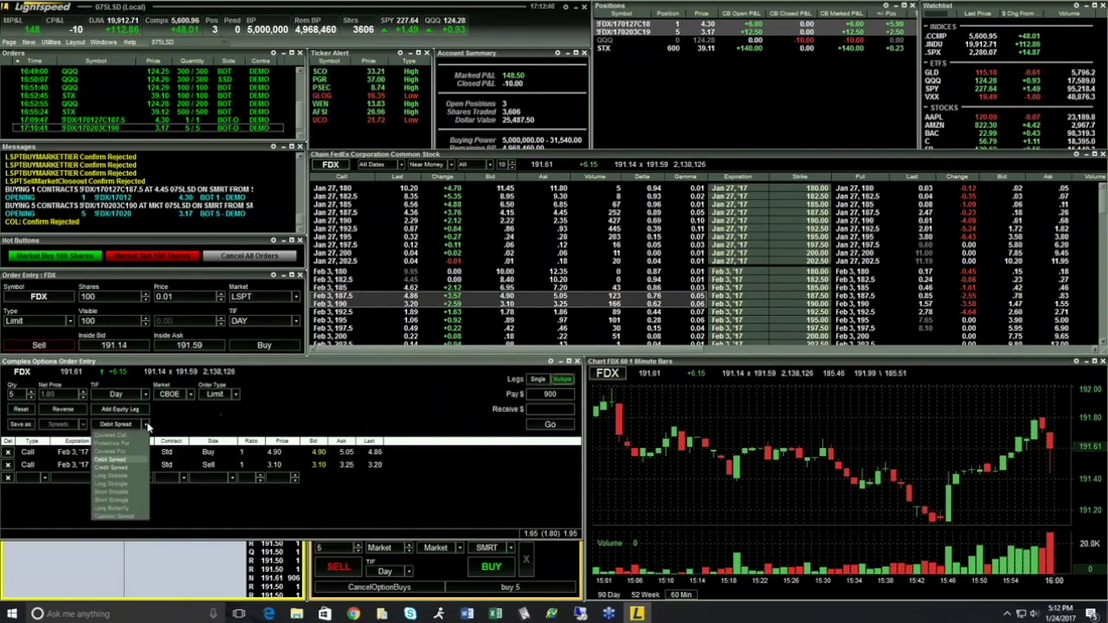
left_click(111, 464)
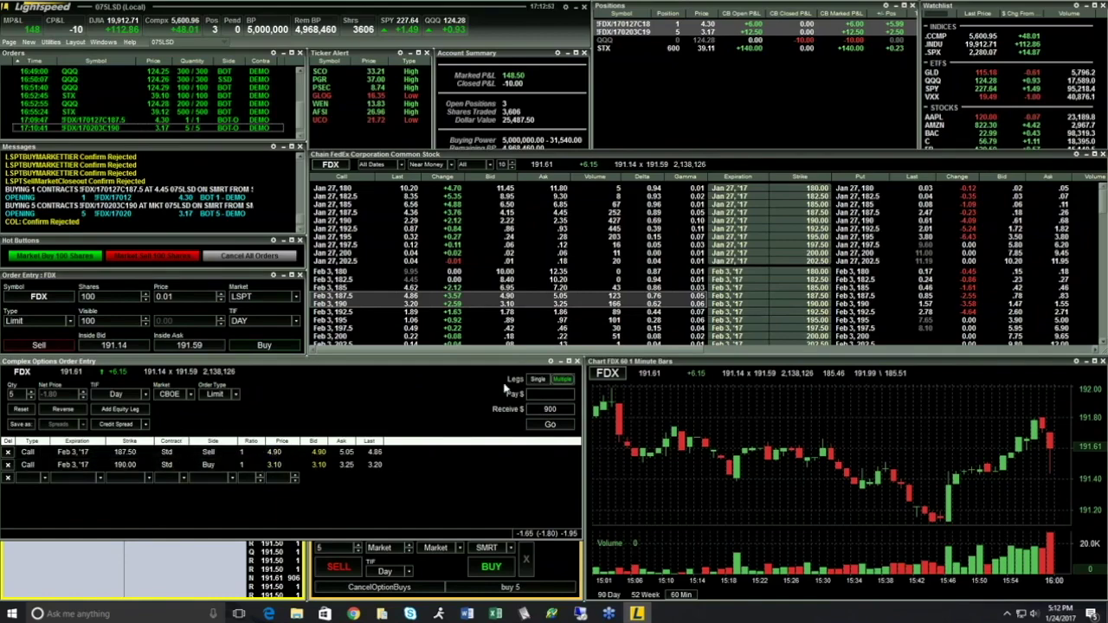
Step: Enable "Chain dbl-click to add" in the Complex Options Order Entry defaults and remove both legs from the order
left_click(550, 361)
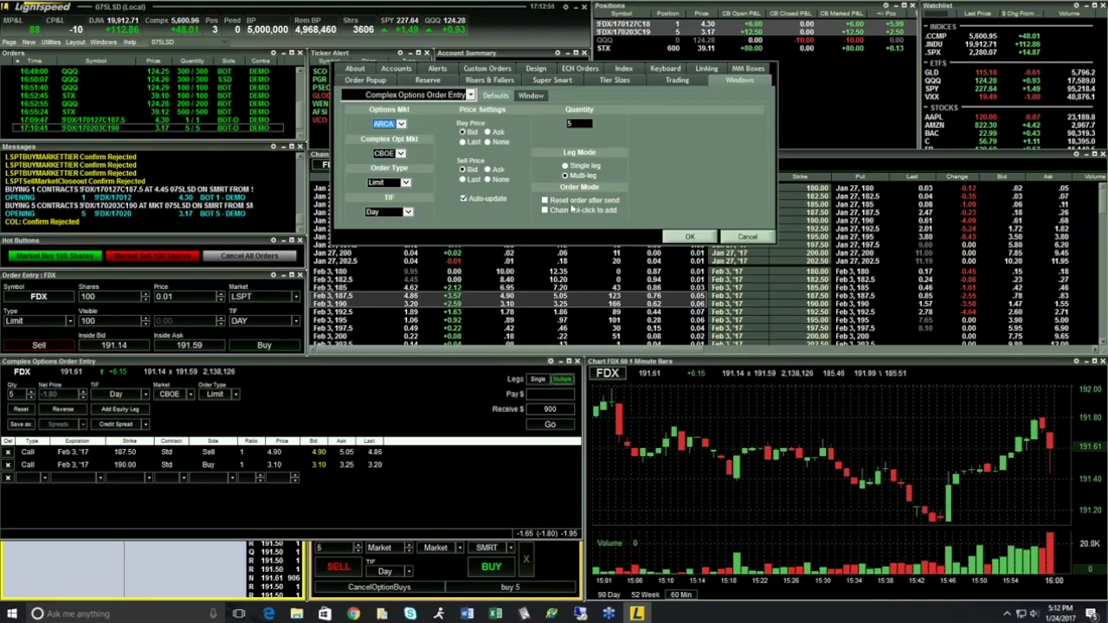
left_click(568, 209)
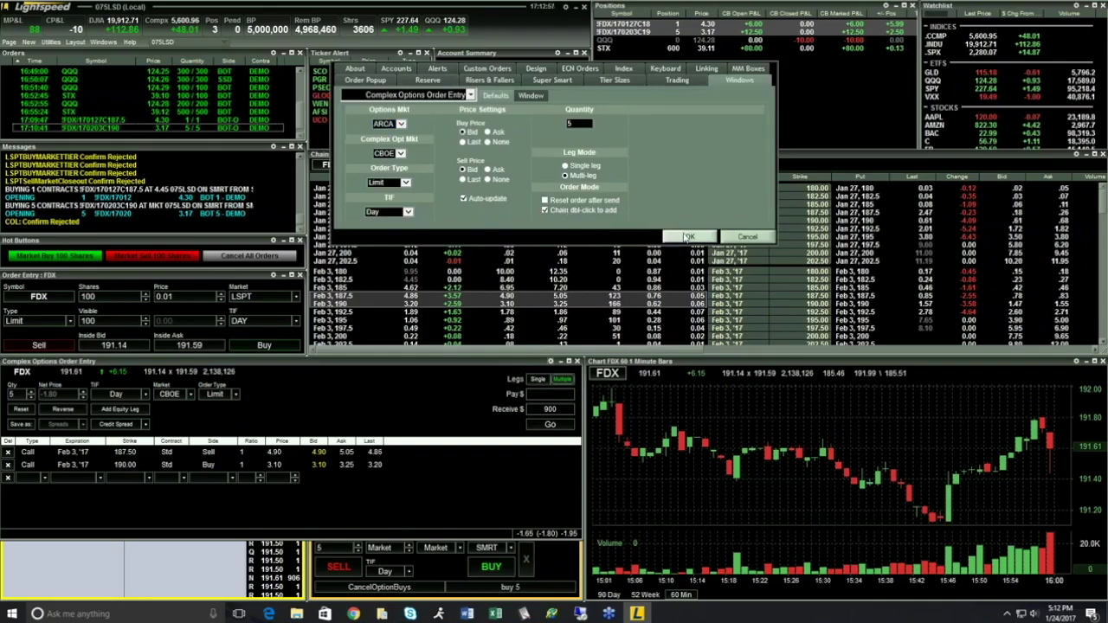
left_click(688, 237)
left_click(6, 453)
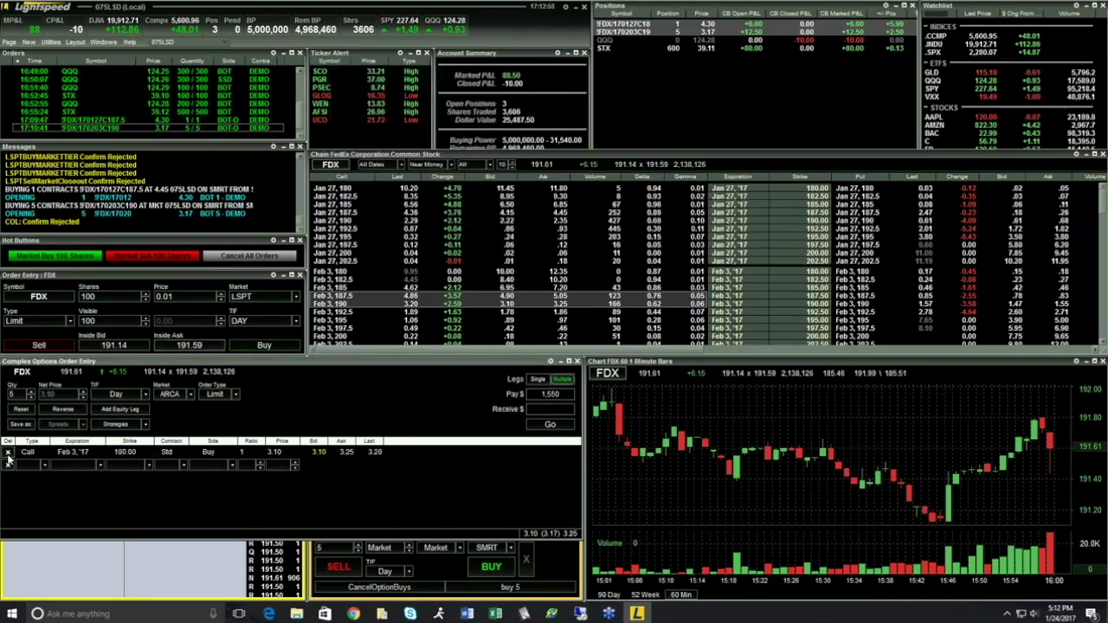
left_click(7, 452)
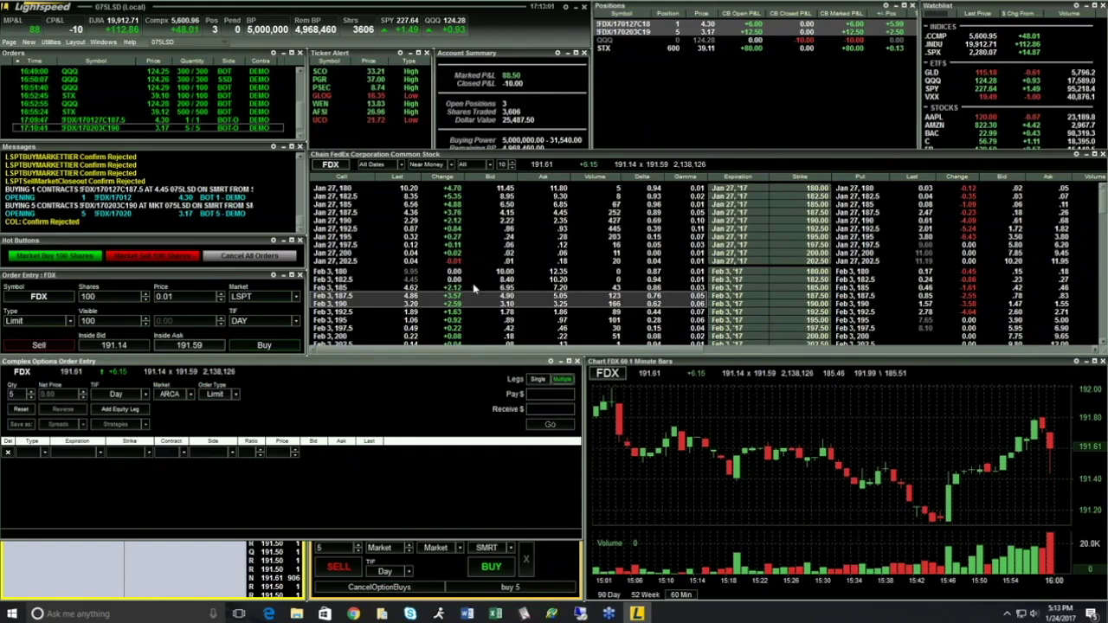
Step: Try adding the Feb 3 187.5 and 190 calls as legs straight from the option chain, and delete both legs
double_click(330, 296)
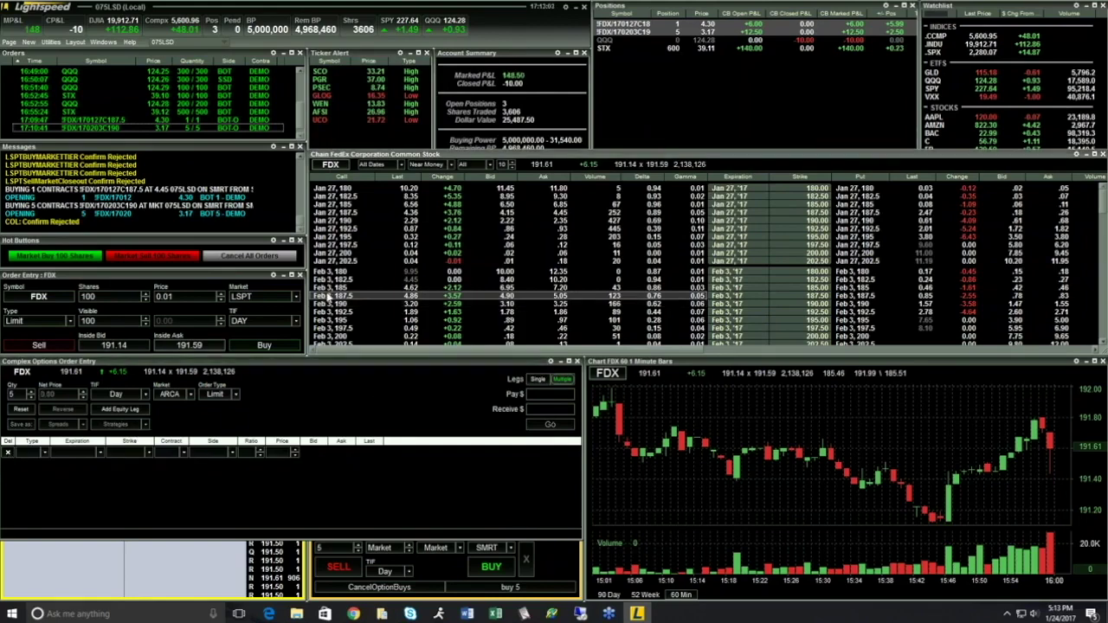
double_click(329, 304)
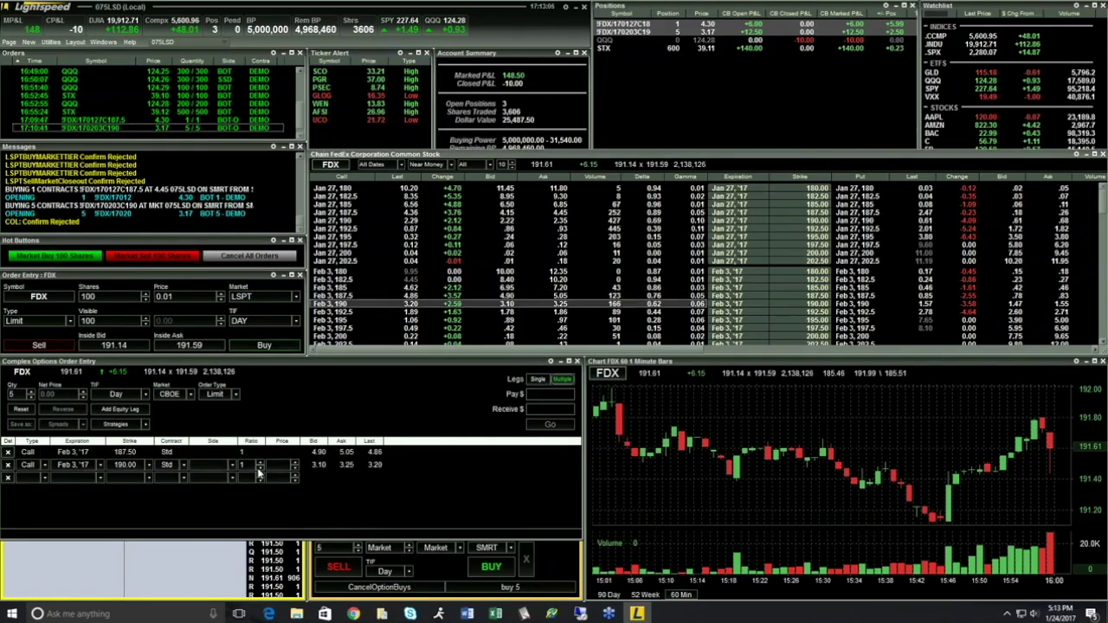
left_click(7, 452)
left_click(7, 452)
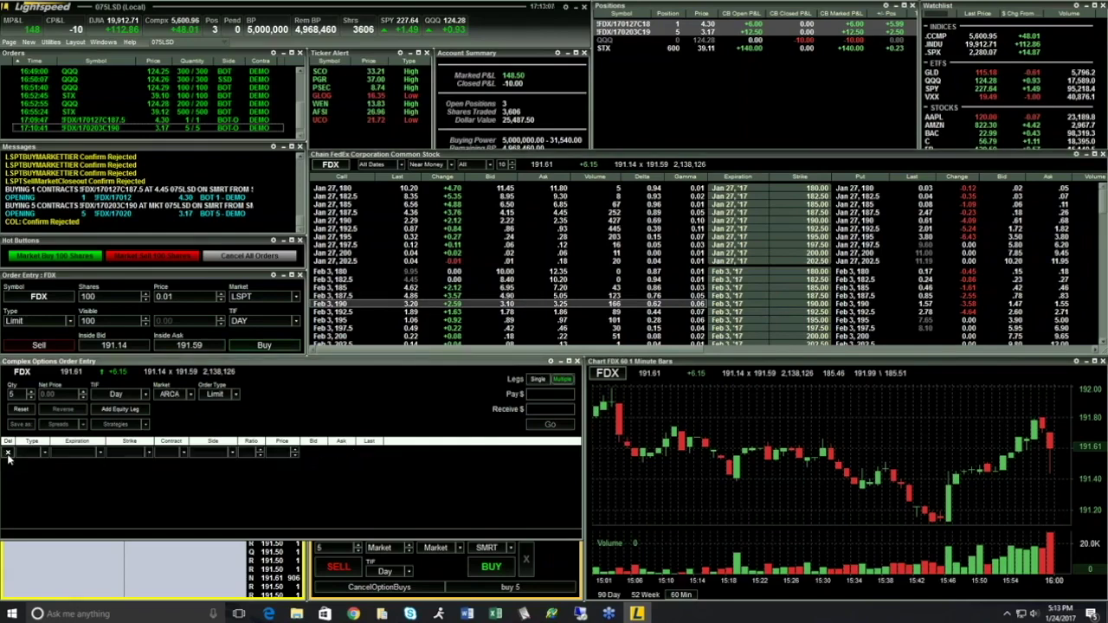
Step: Build an order from the chain selling the Jan 27 197.5 call and buying the 202.5 call, and submit it but decline the confirmation
double_click(514, 248)
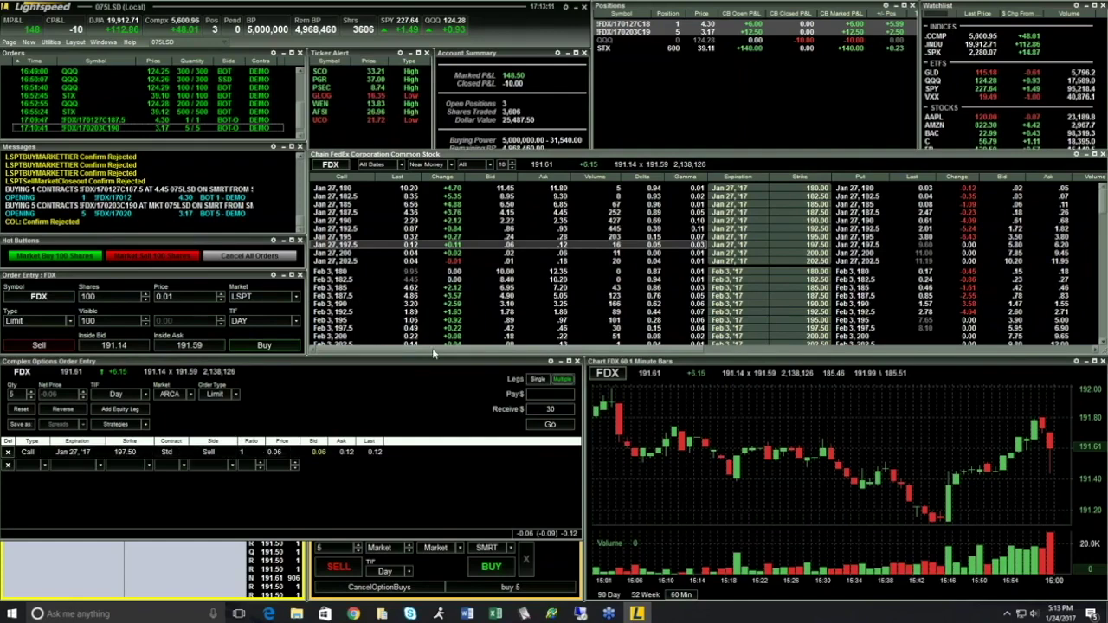
double_click(565, 262)
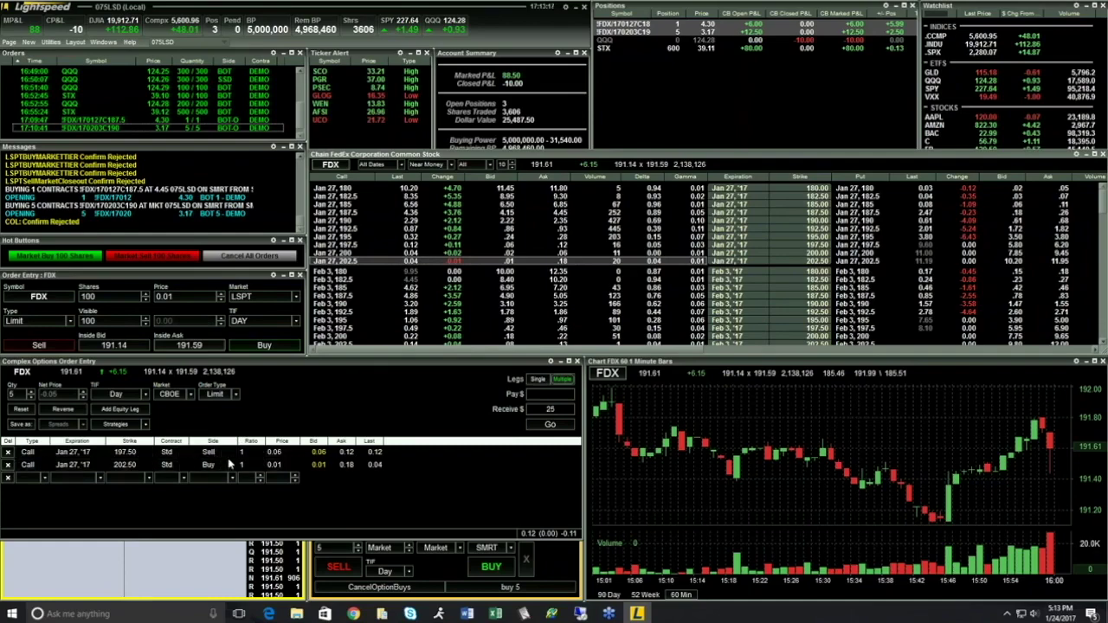
left_click(535, 425)
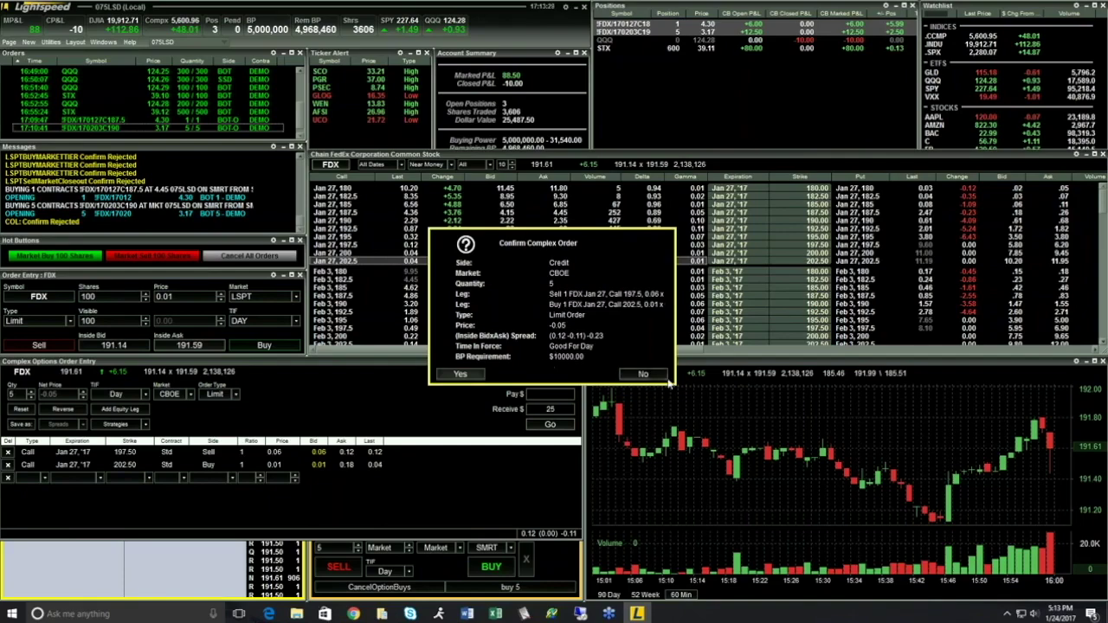
left_click(636, 375)
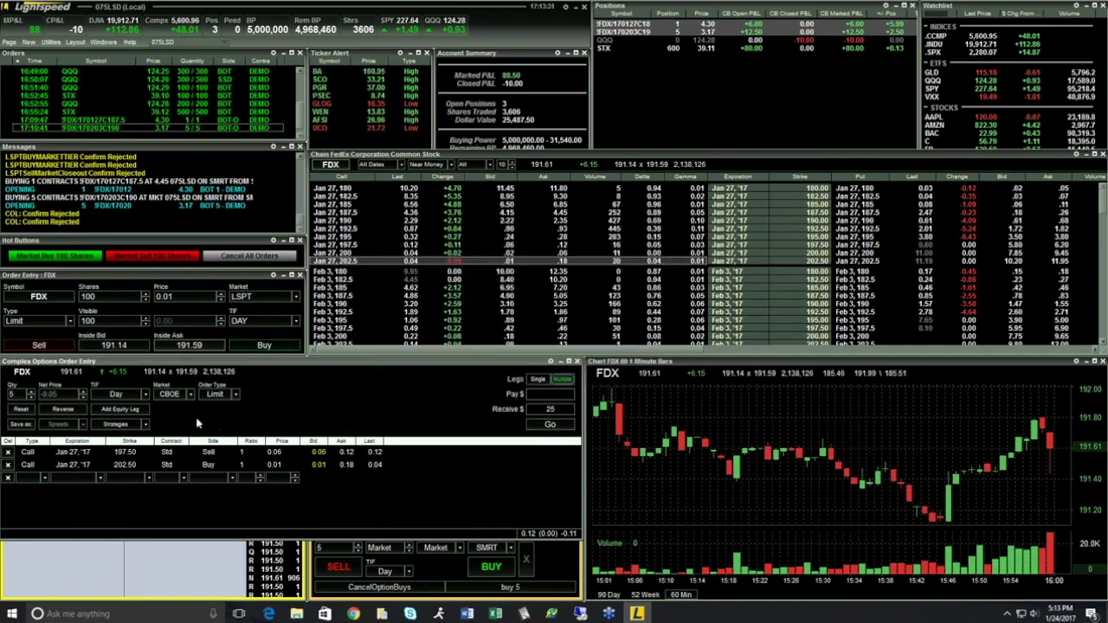
Step: Add two Feb 3 call legs to the complex order, buying the 192.5 at 1.78 and selling the 195 at 0.89
scroll(328, 303, "down", 2)
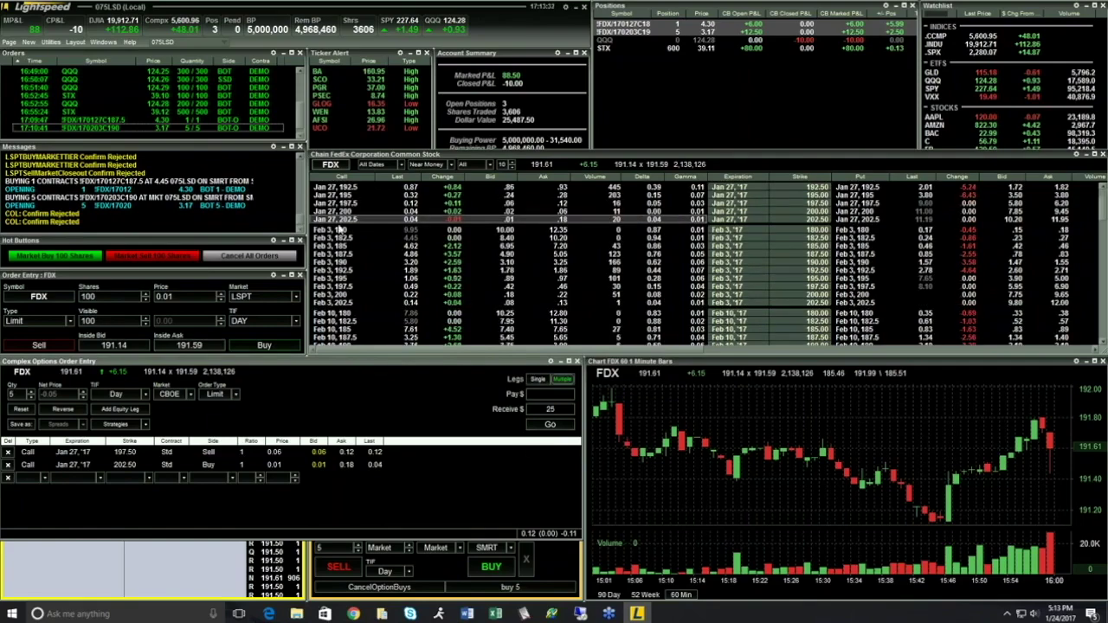
left_click(330, 271)
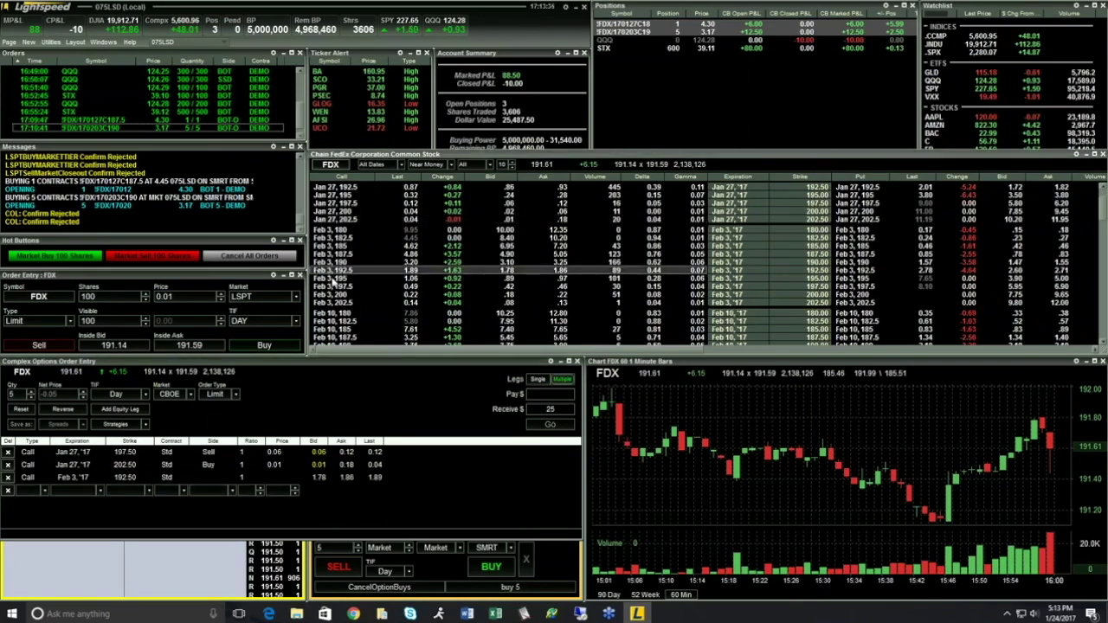
left_click(330, 278)
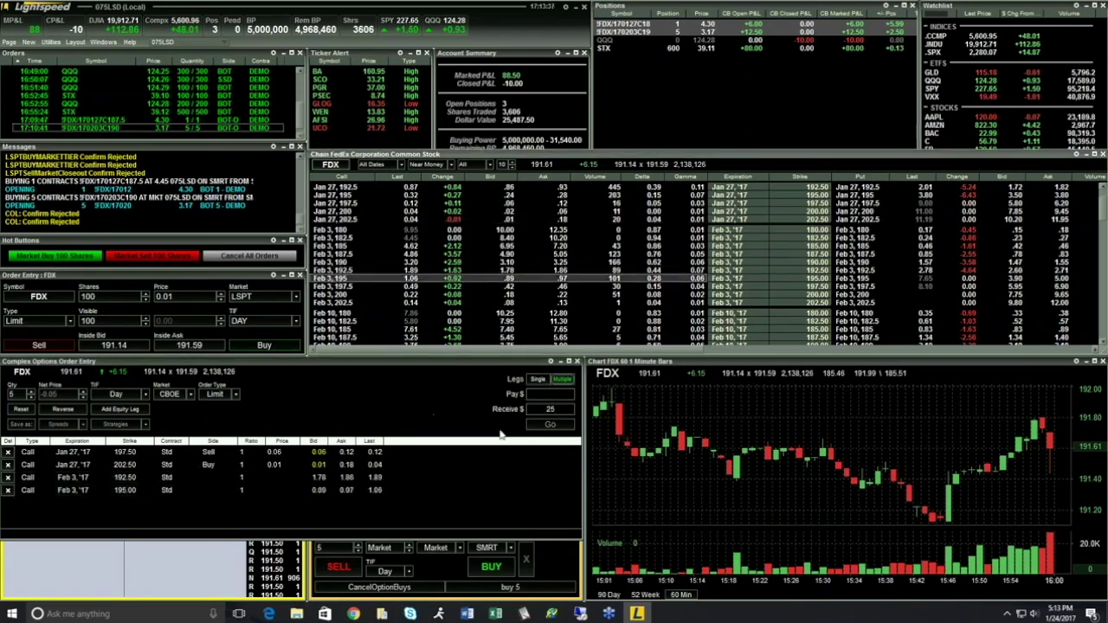
left_click(320, 485)
left_click(259, 479)
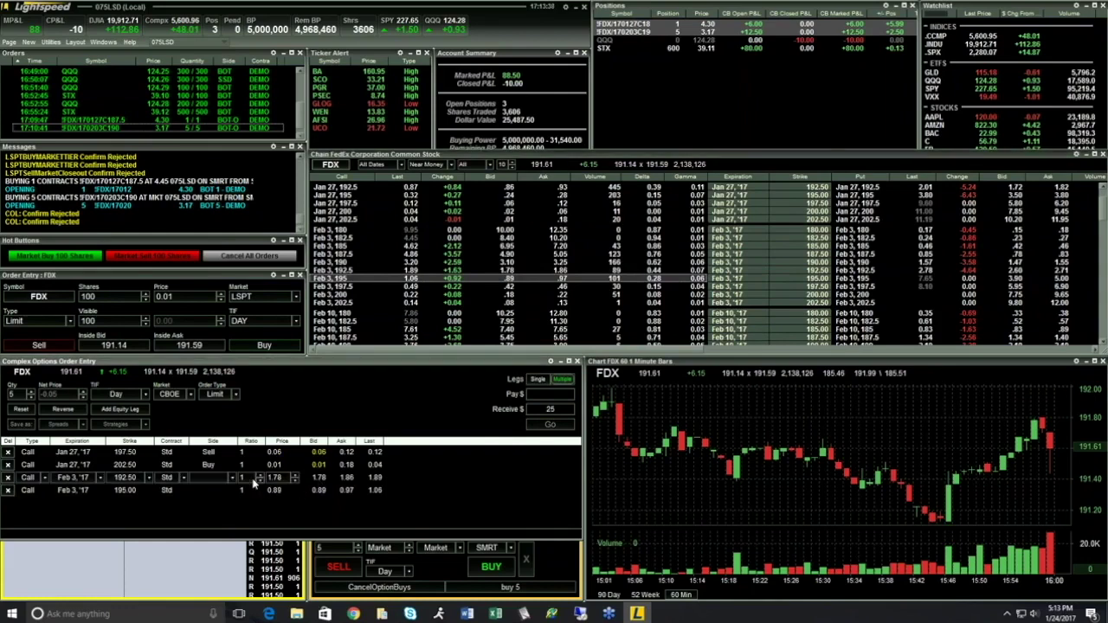
left_click(219, 478)
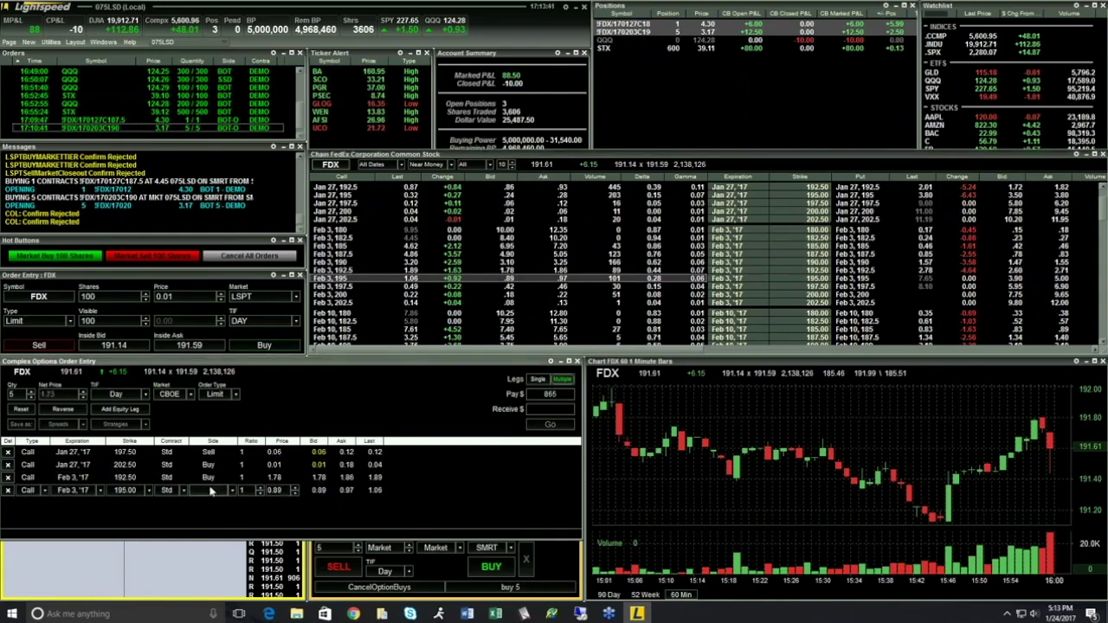
left_click(206, 490)
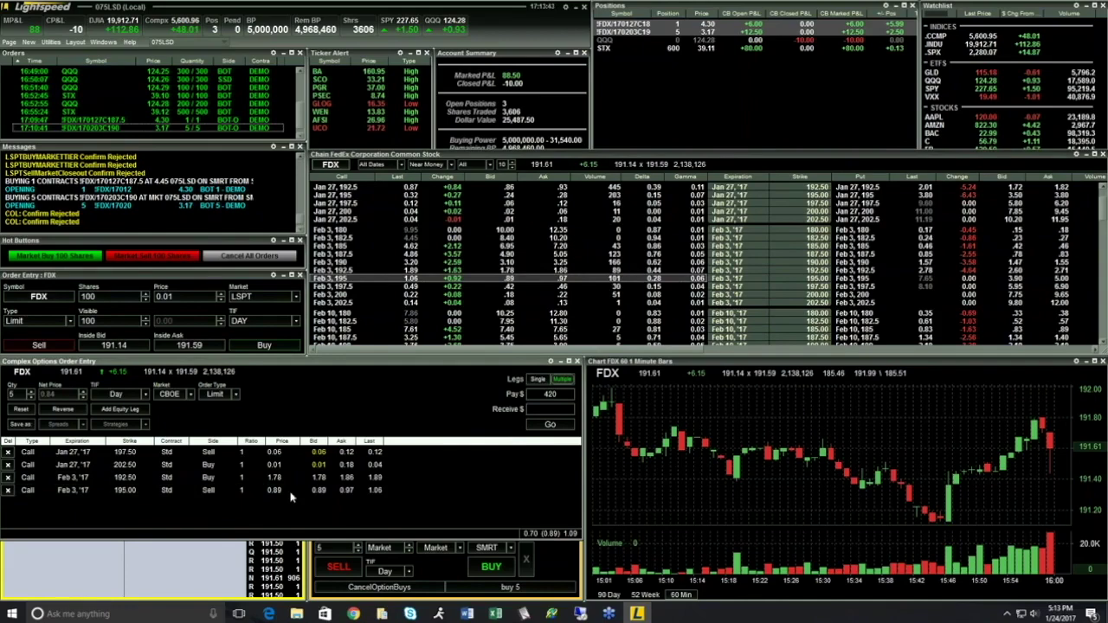
Step: Send and confirm the four-leg FDX complex order, and expand and collapse its legs in the orders list
left_click(535, 423)
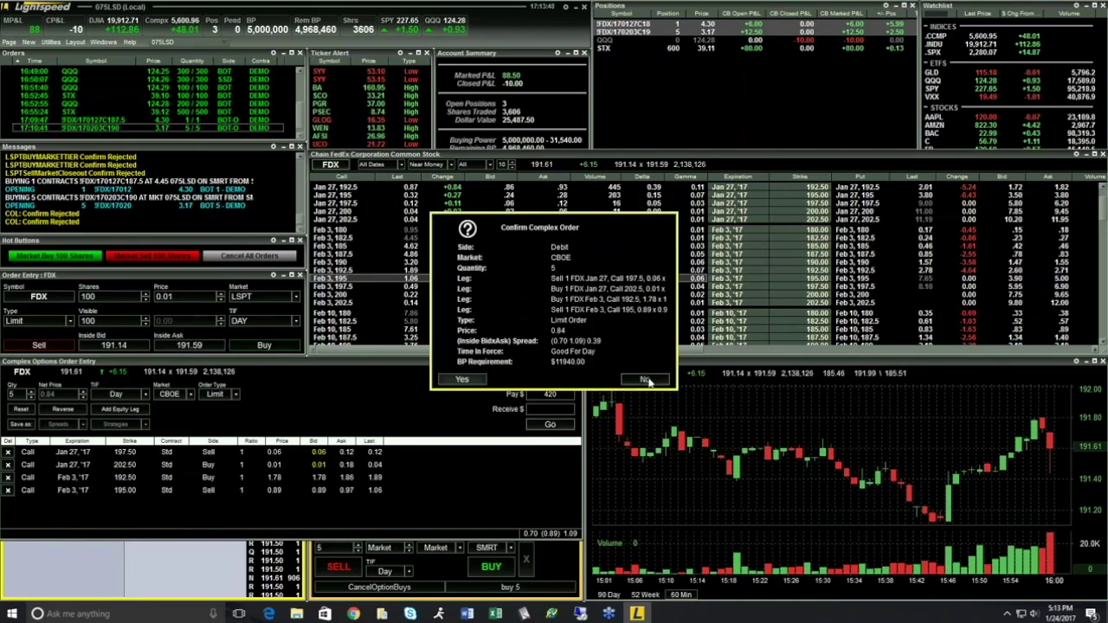
left_click(475, 382)
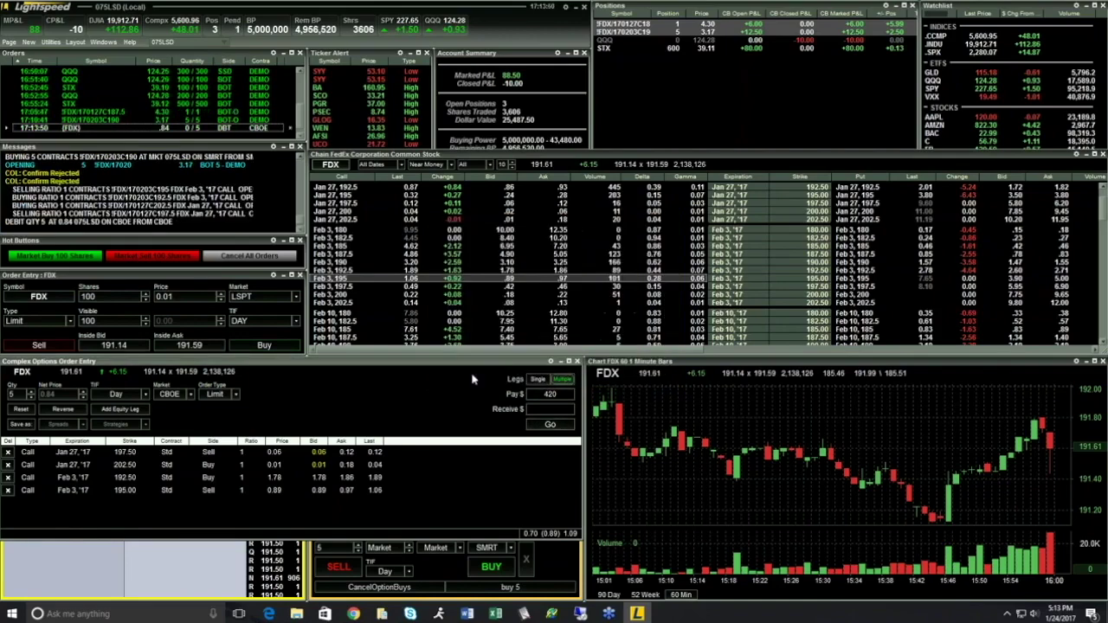
left_click(7, 128)
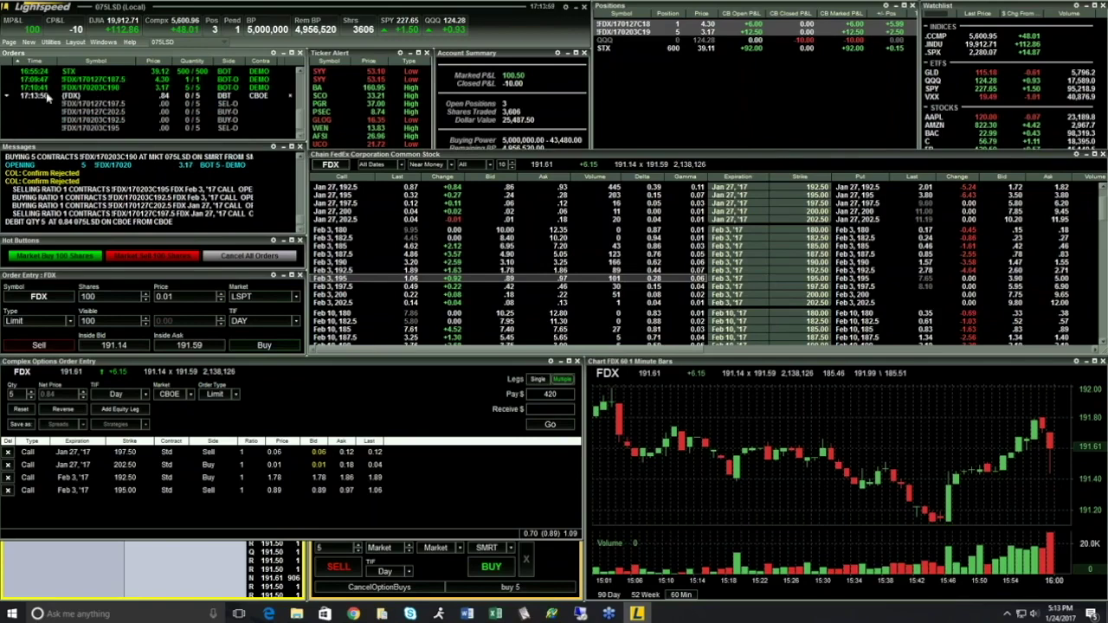
left_click(7, 97)
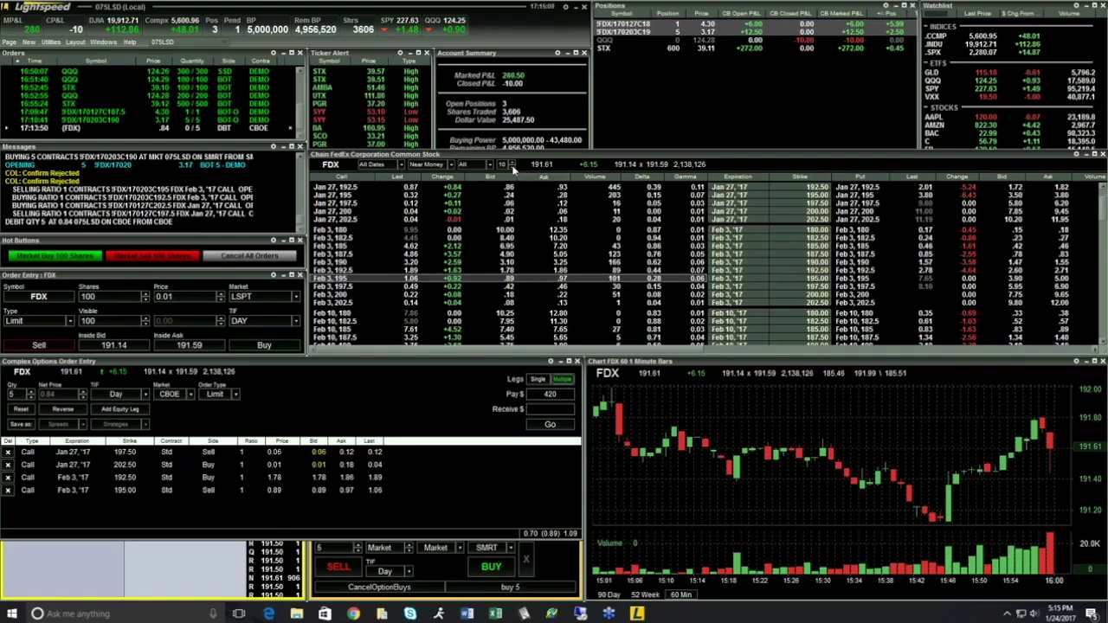
Step: Move the option chain window out over the Orders window and return it to its original place
left_click_drag(511, 159, 288, 97)
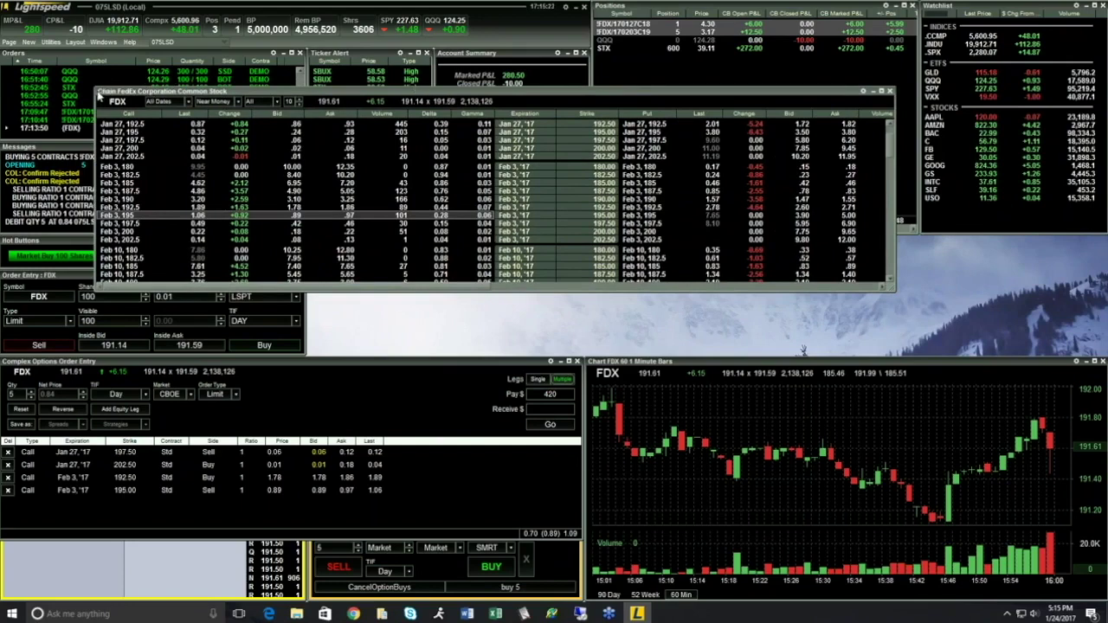
left_click_drag(99, 92, 337, 154)
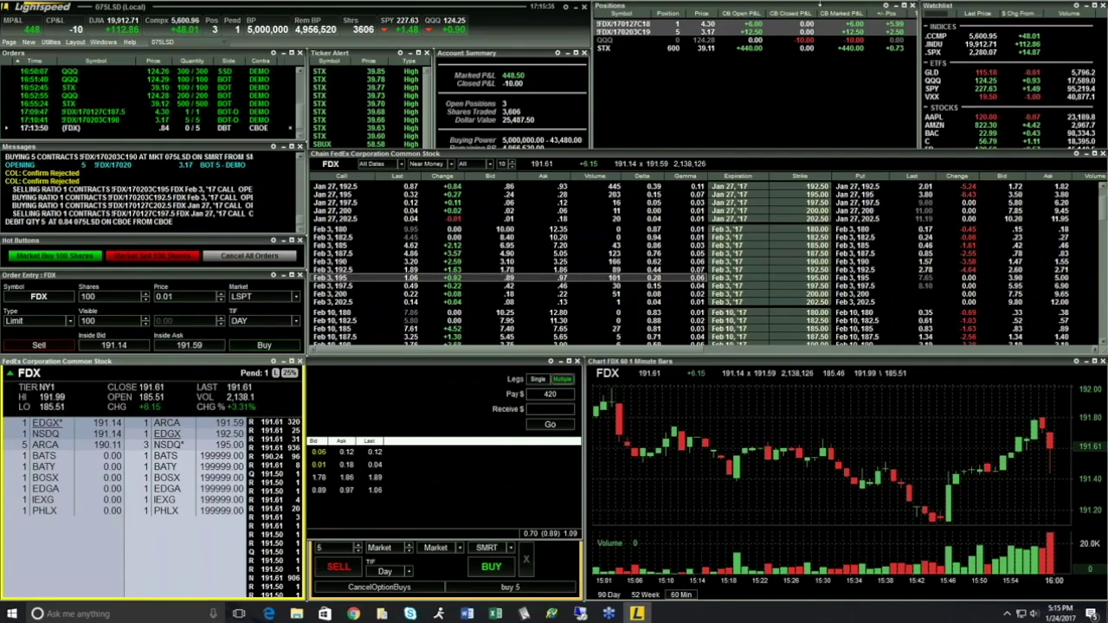
Step: Close out 50% of the STX position, 300 shares, and confirm the market sell order
left_click(659, 48)
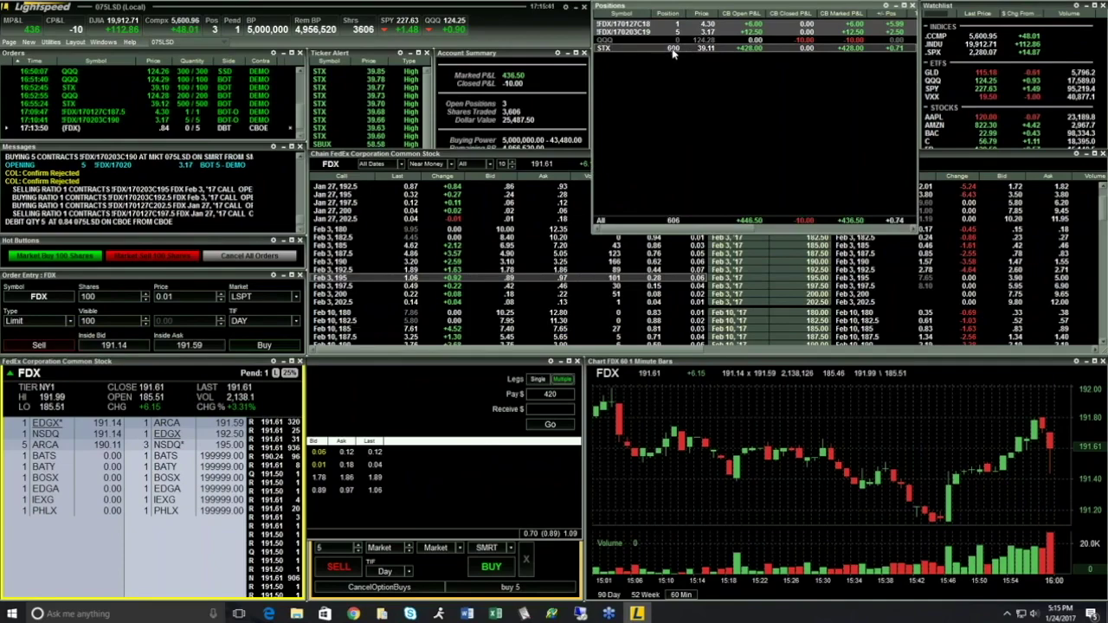
right_click(673, 52)
mouse_move(621, 98)
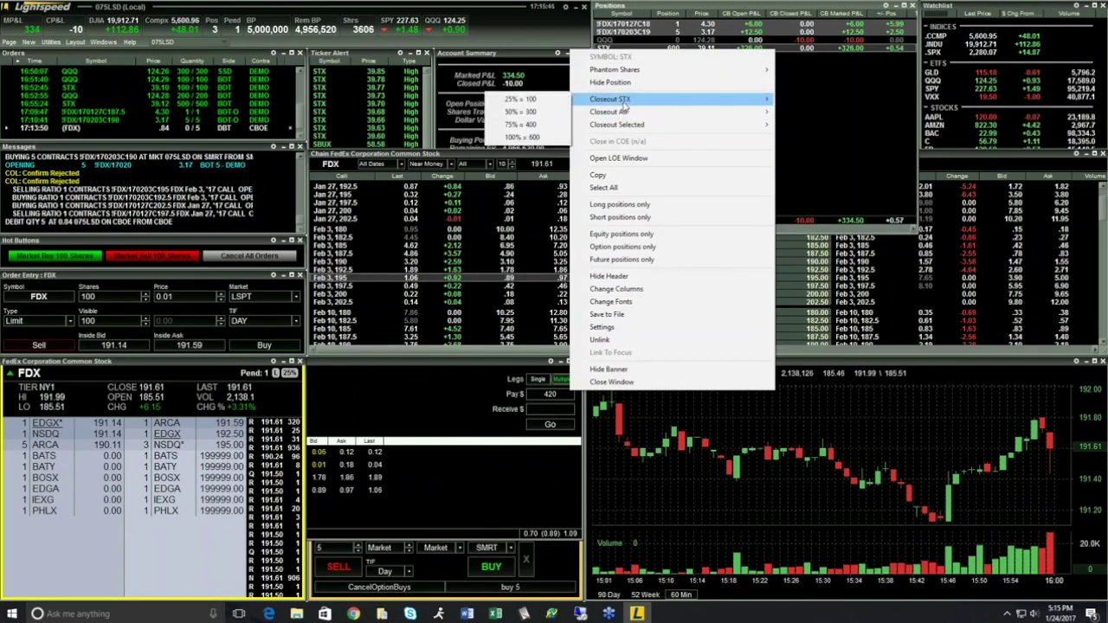
left_click(514, 113)
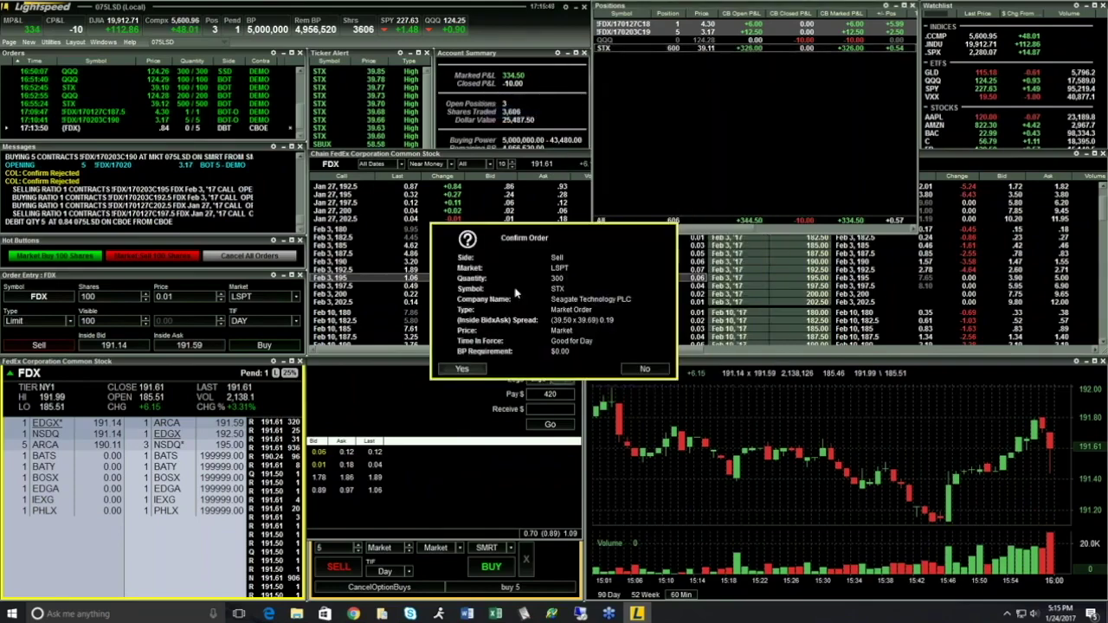
left_click(474, 372)
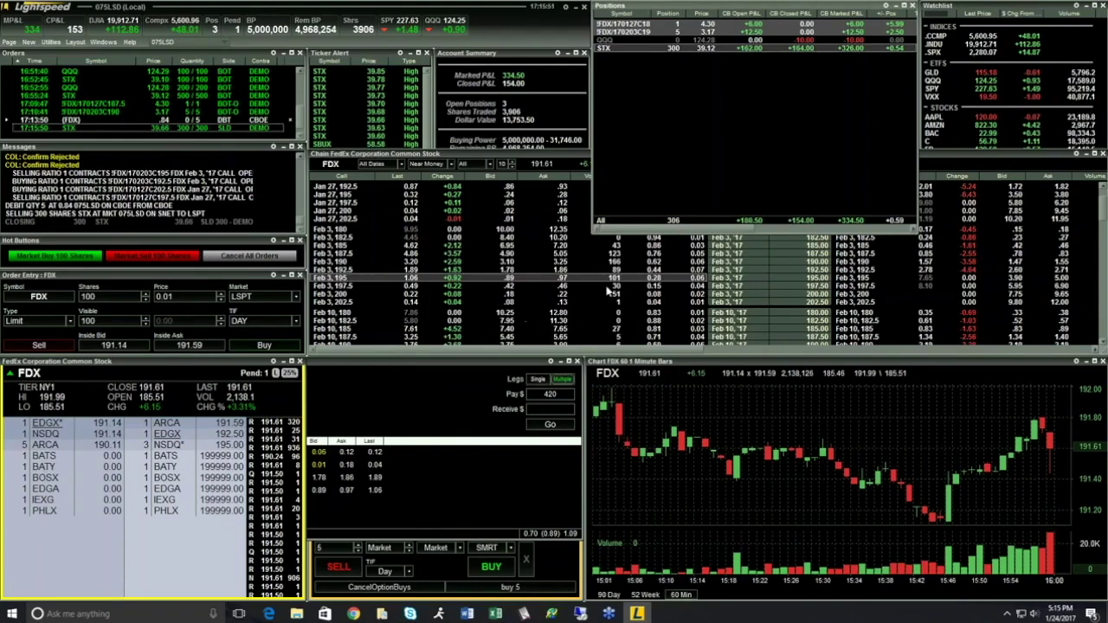
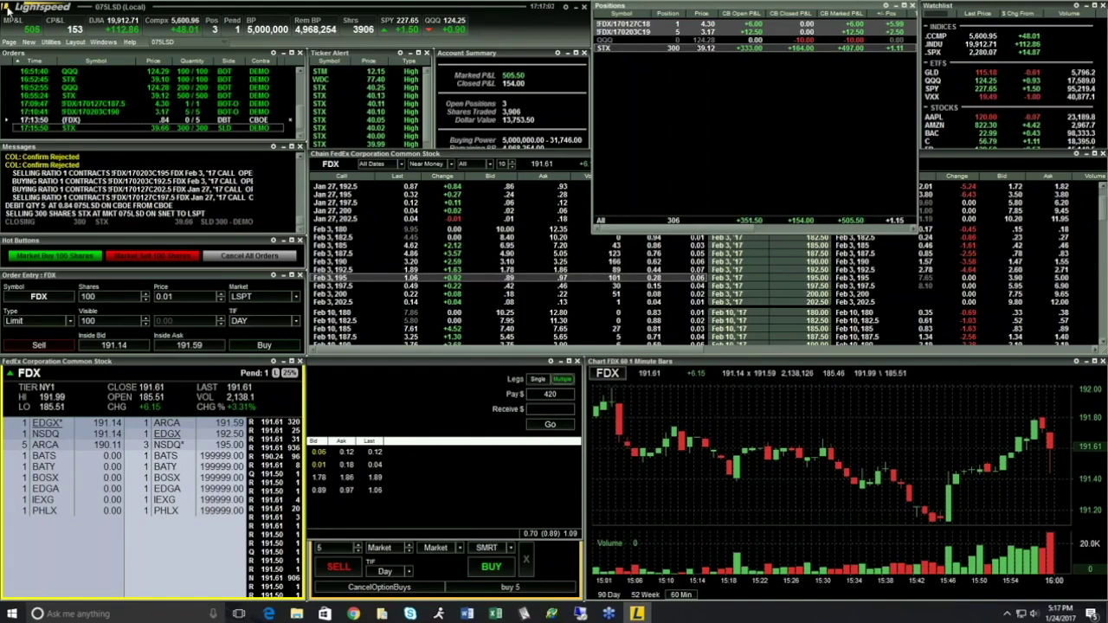
left_click(9, 43)
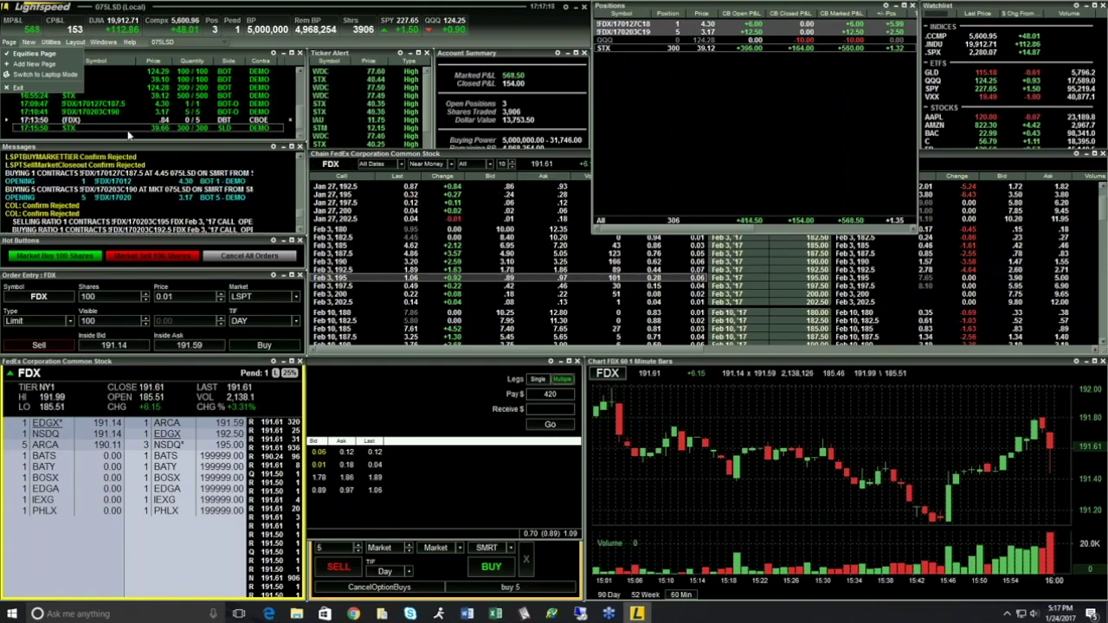
left_click(97, 127)
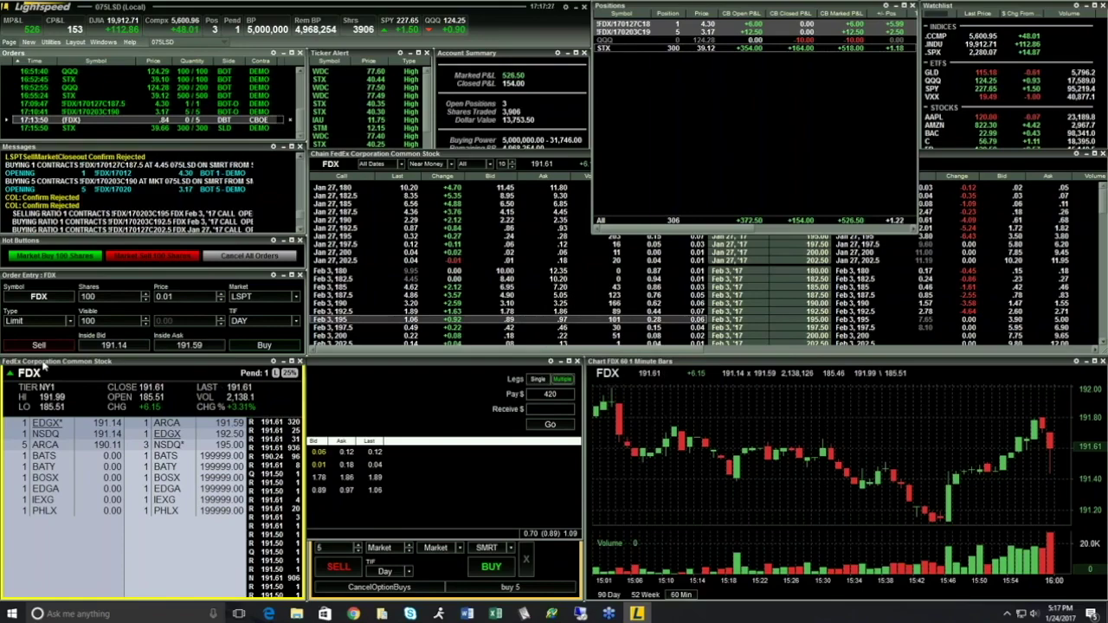
left_click(278, 375)
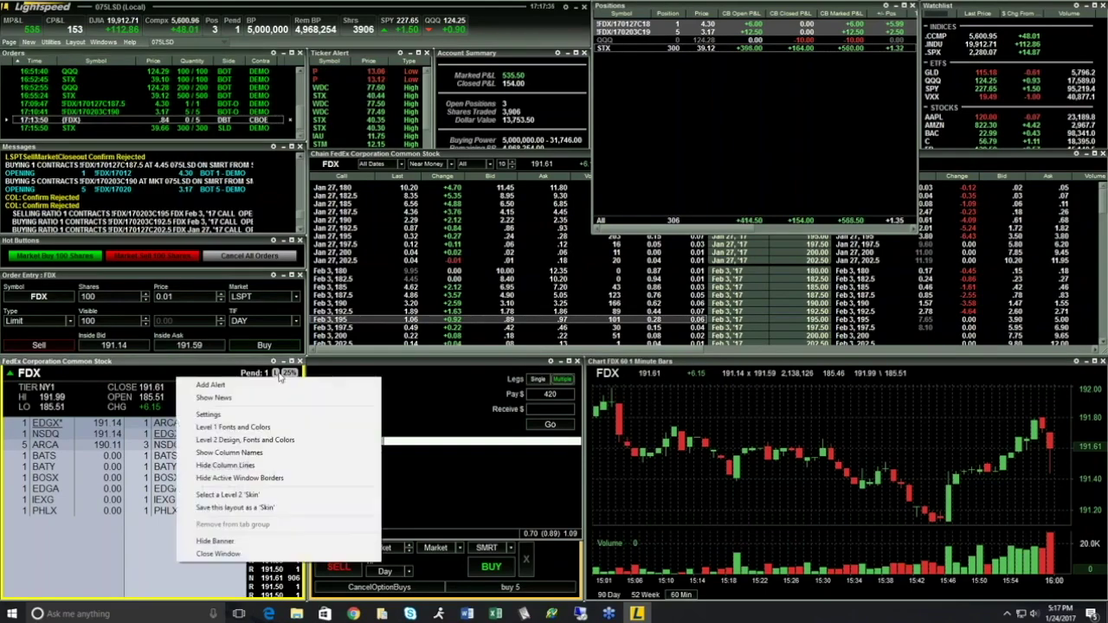
left_click(278, 374)
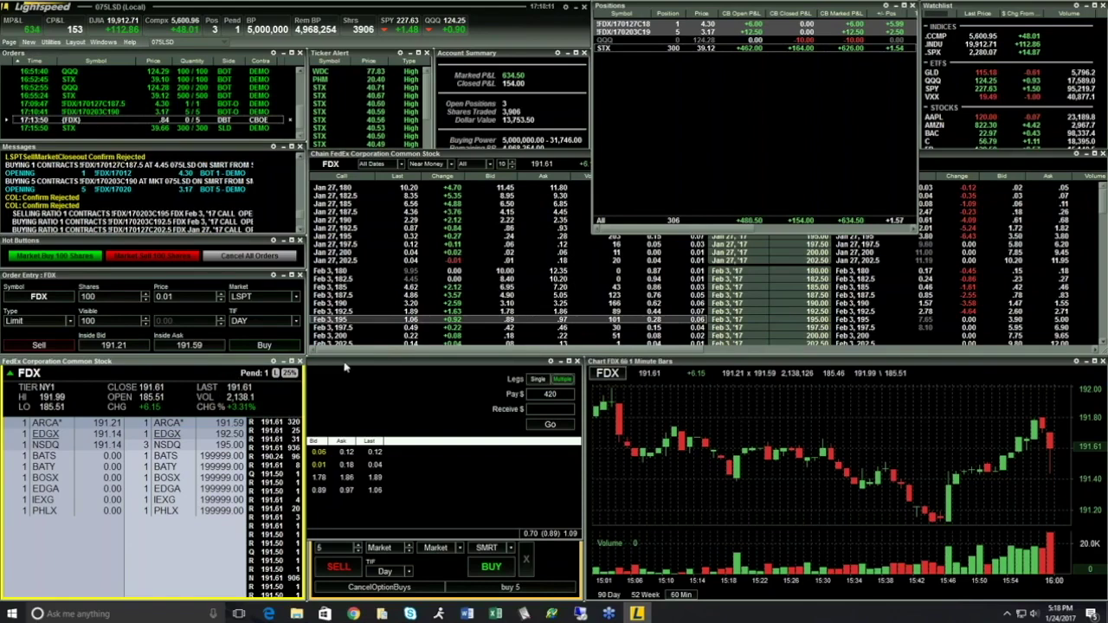
right_click(612, 364)
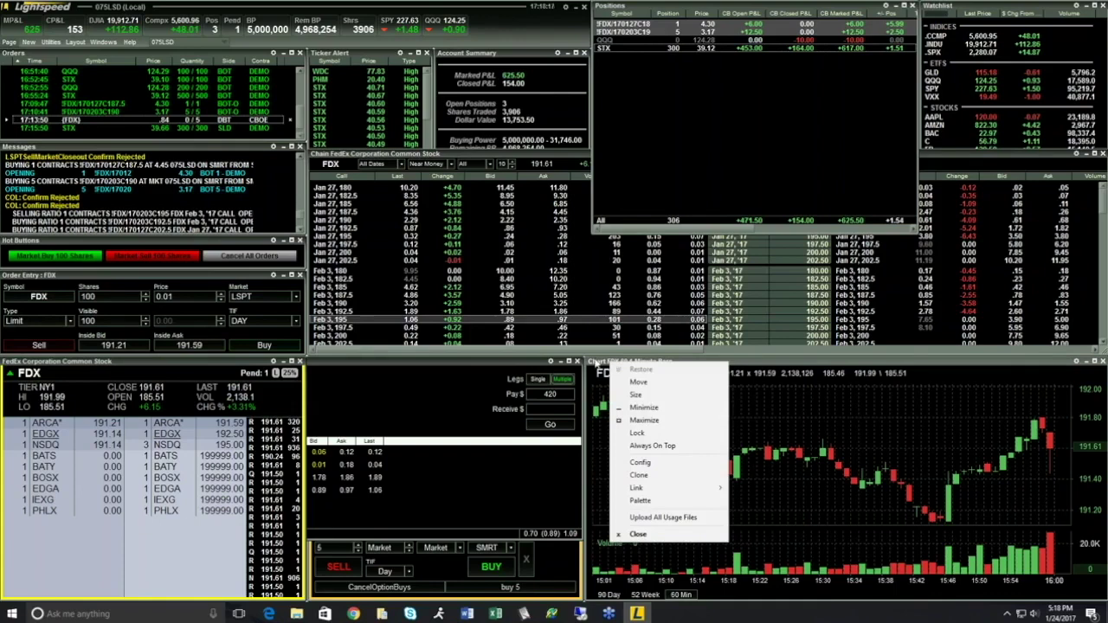
Step: Open a second Level 2 window, place it directly above the FDX one, and load SPY in it
mouse_move(664, 493)
left_click(29, 42)
left_click(43, 150)
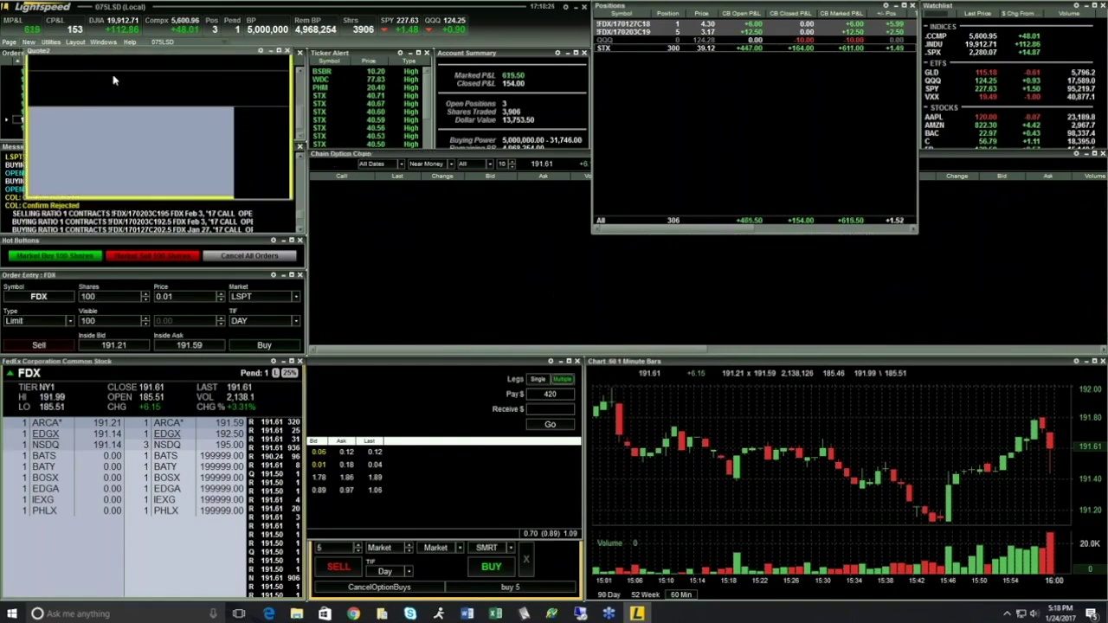
left_click_drag(116, 52, 92, 208)
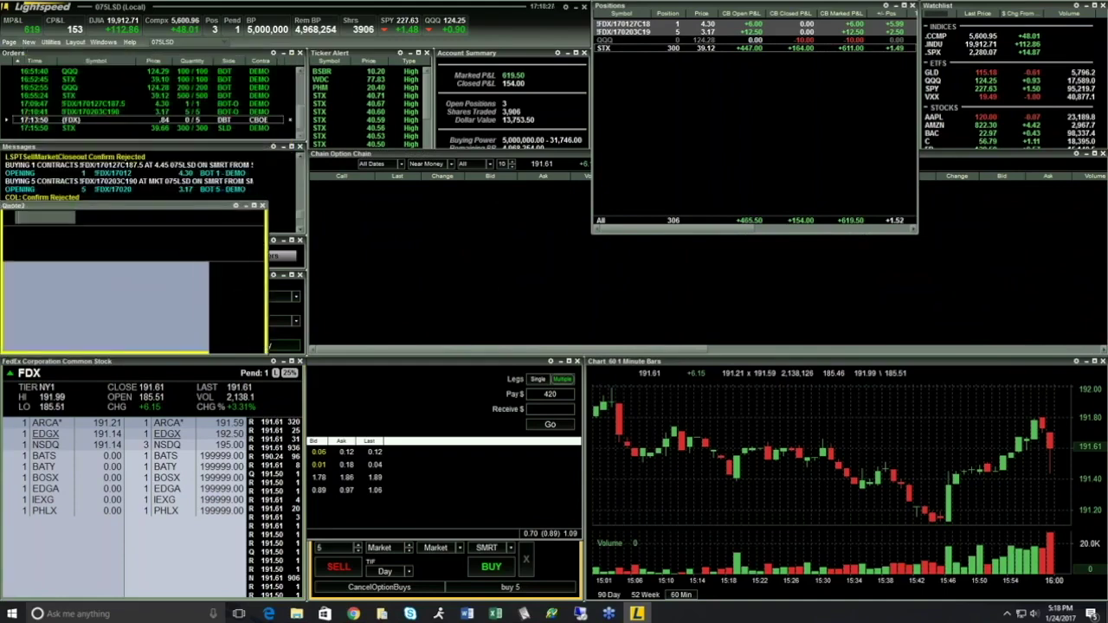
type("SPY")
key("Return")
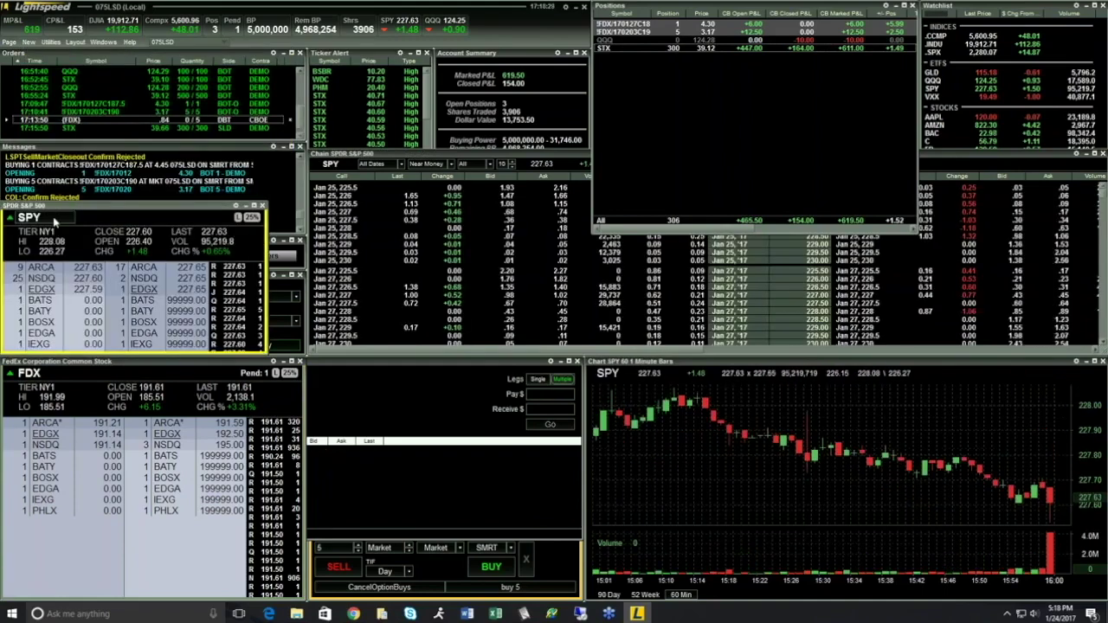
Step: Link the chart to the SPY quote window, and change that window's symbol to C
right_click(610, 362)
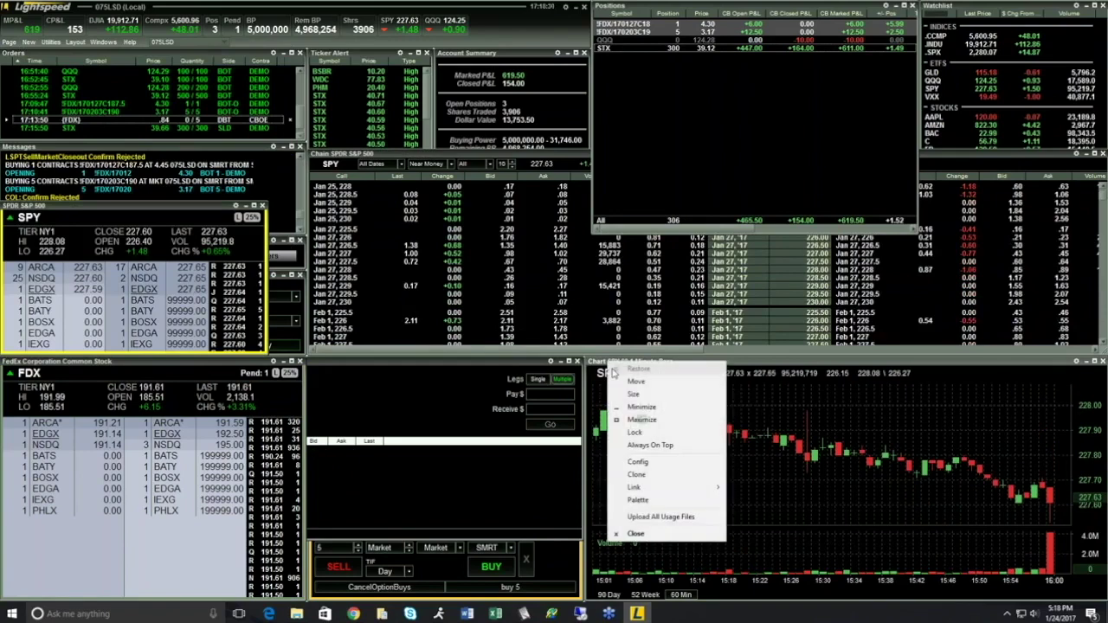
mouse_move(645, 489)
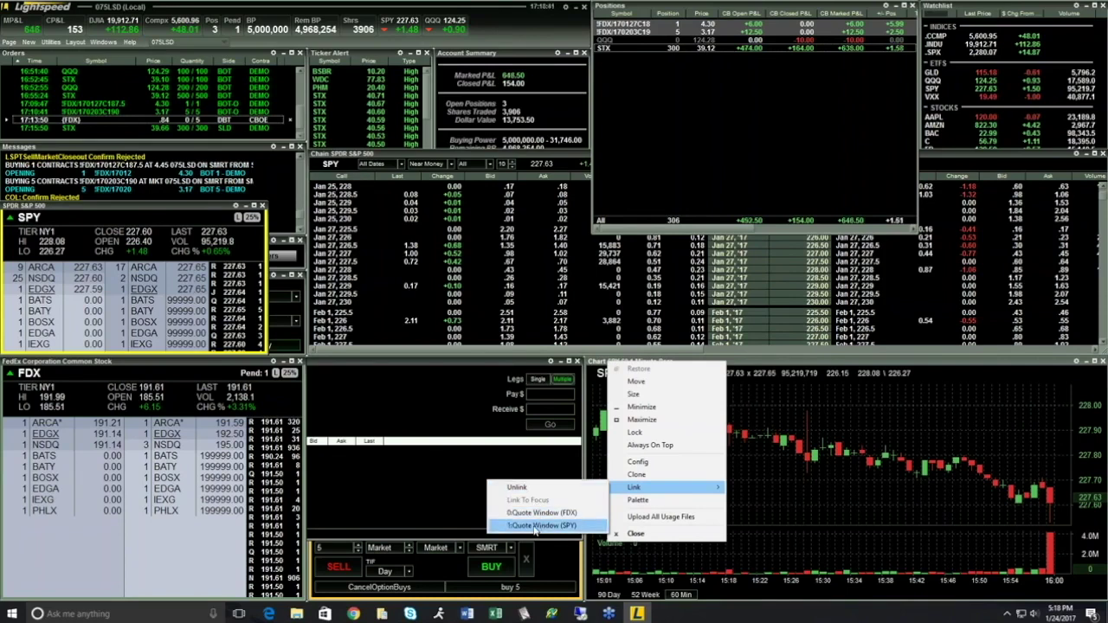
left_click(536, 526)
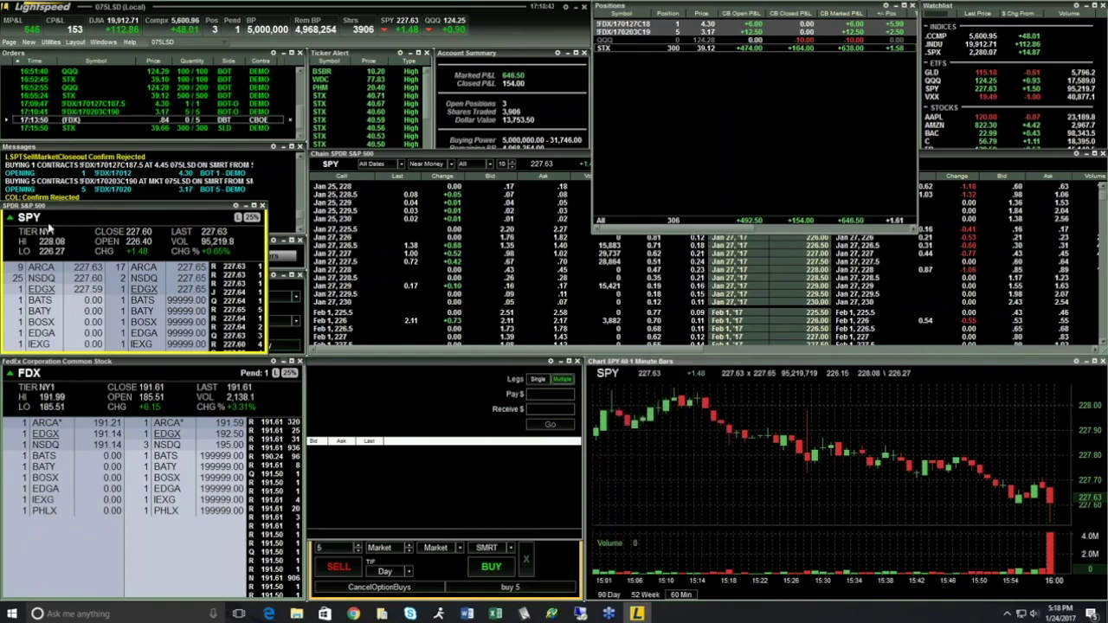
type("C")
key("Return")
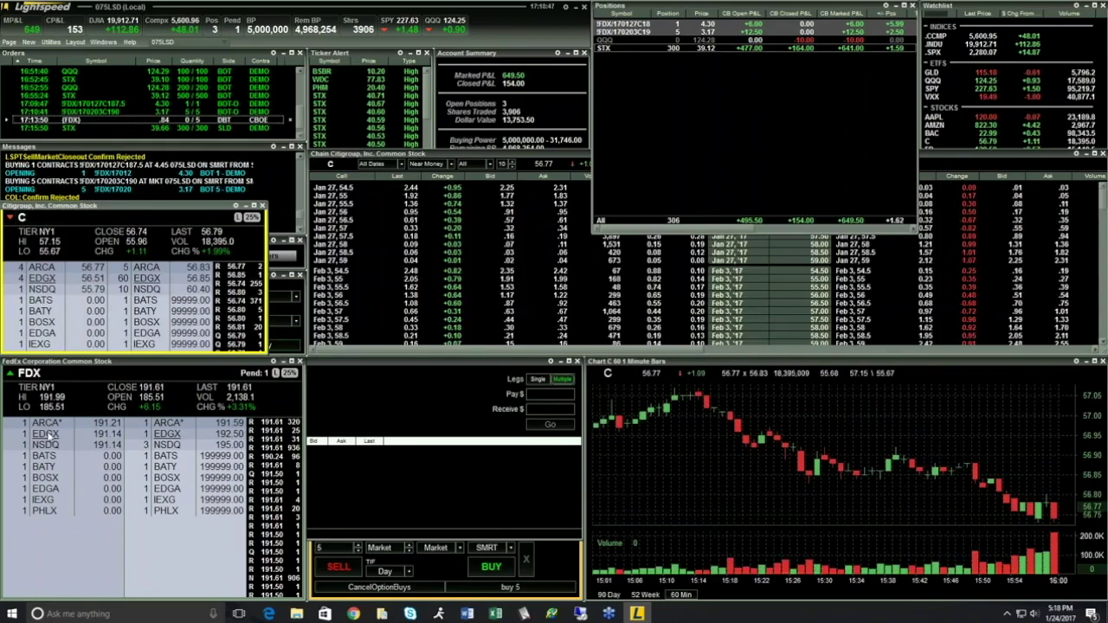
Step: Load VZ in the FDX Level 2 window and bring the Complex Options Order Entry window to the front
left_click(30, 373)
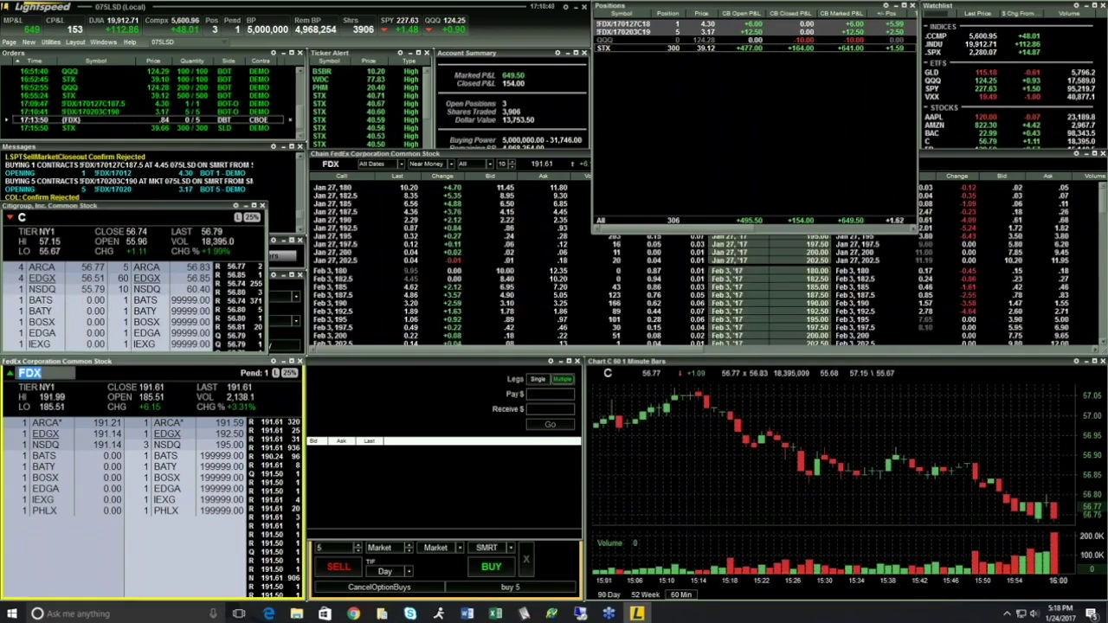
key("Return")
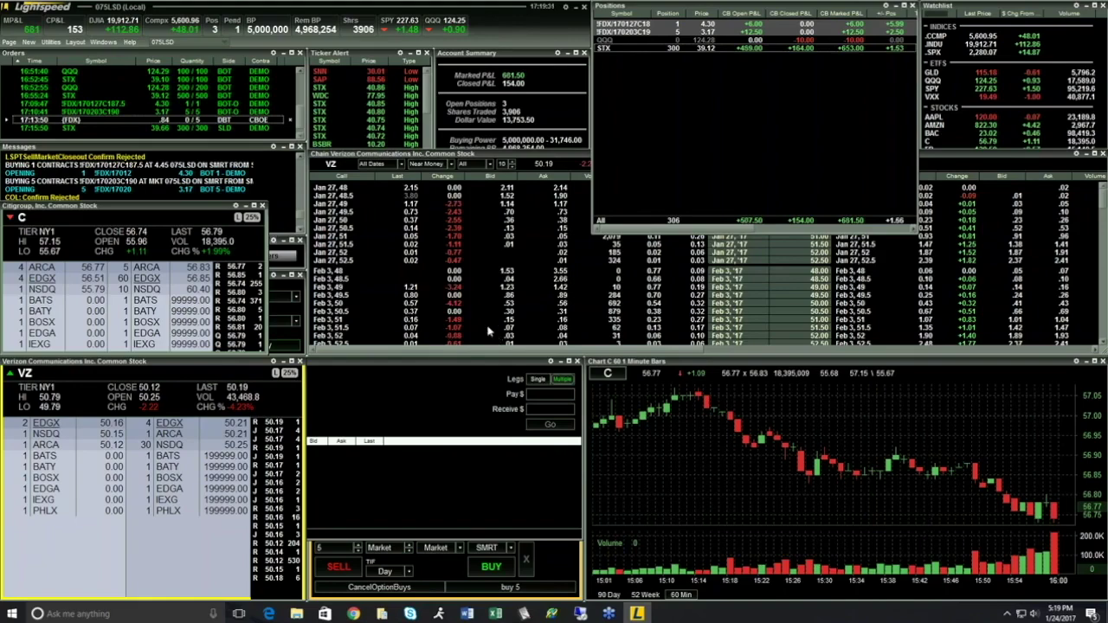
scroll(491, 331, "down", 2)
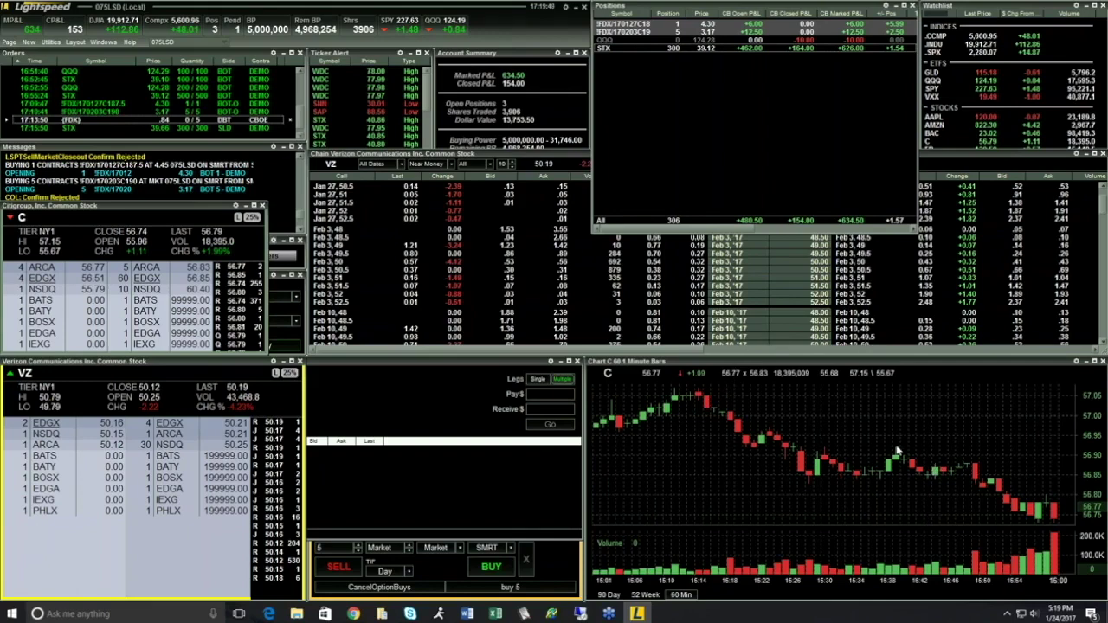
left_click(421, 396)
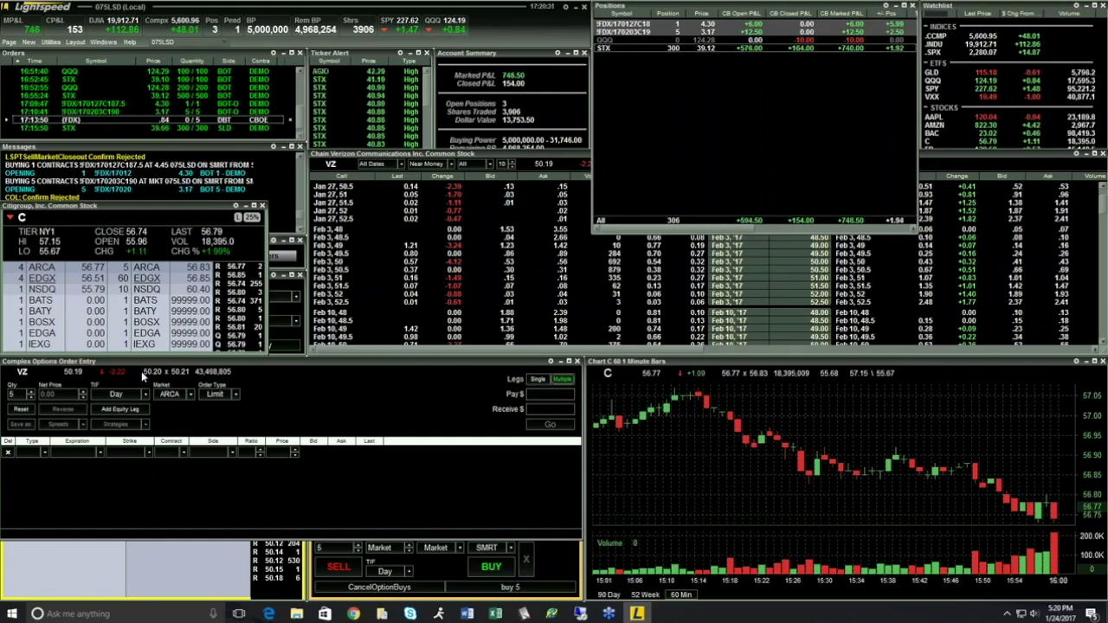
Step: Open a Light Scan window, sort it by net change with the largest losses first, and enlarge it in width and height
left_click(30, 44)
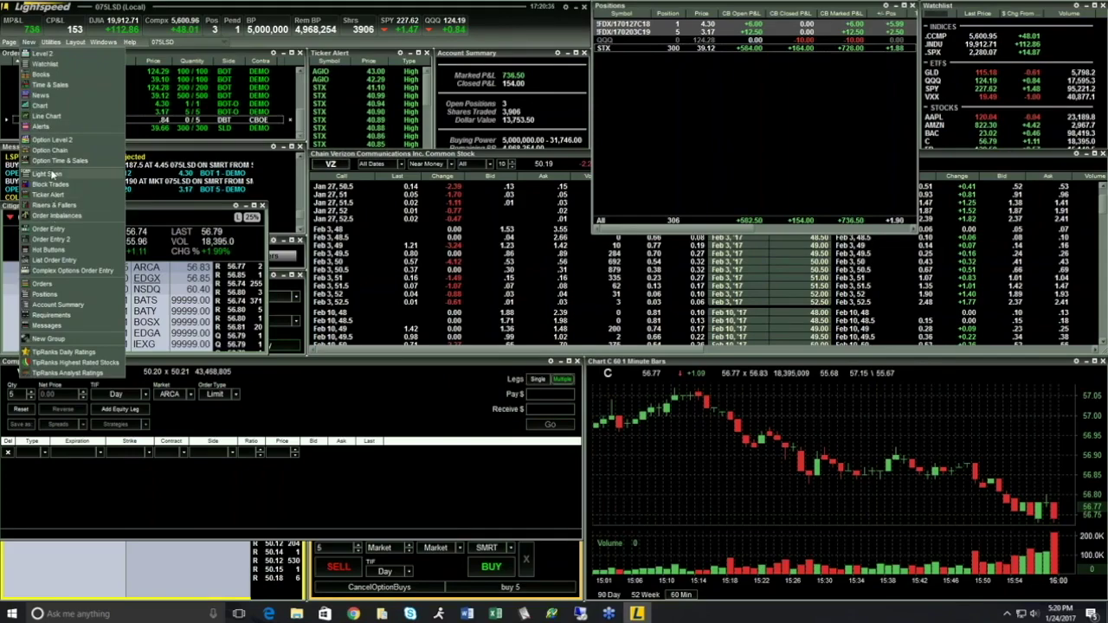
left_click(61, 174)
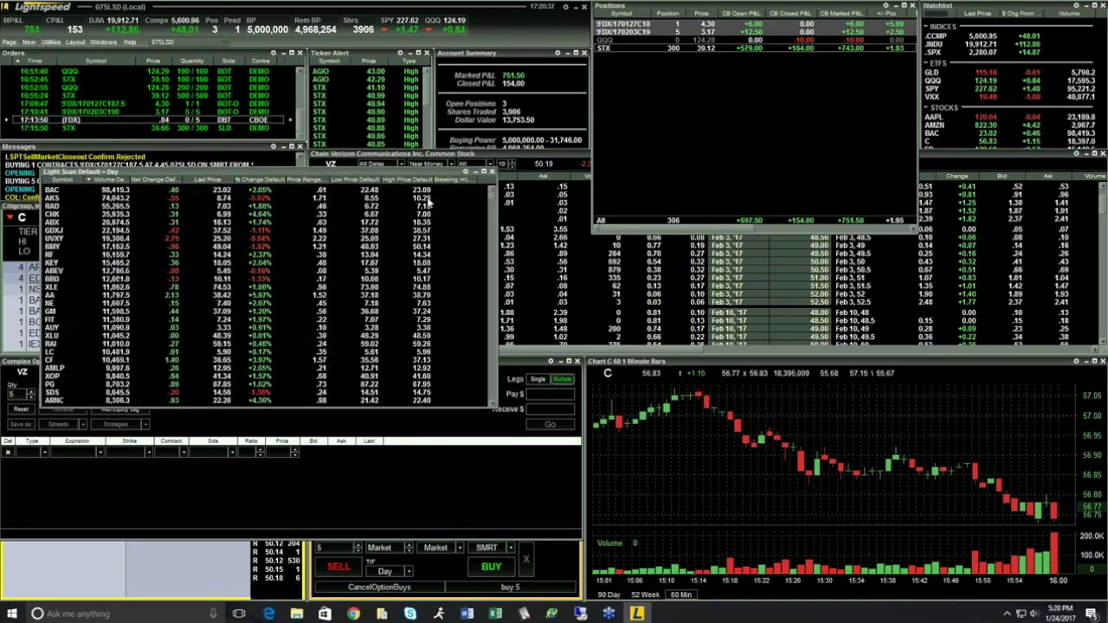
left_click_drag(493, 216, 538, 216)
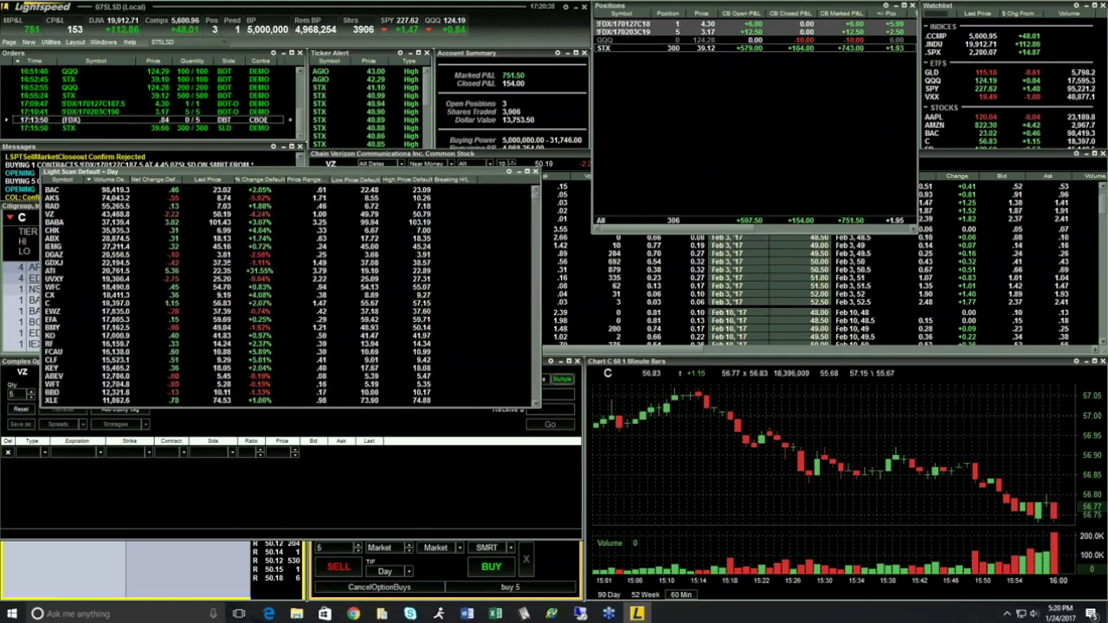
left_click(151, 185)
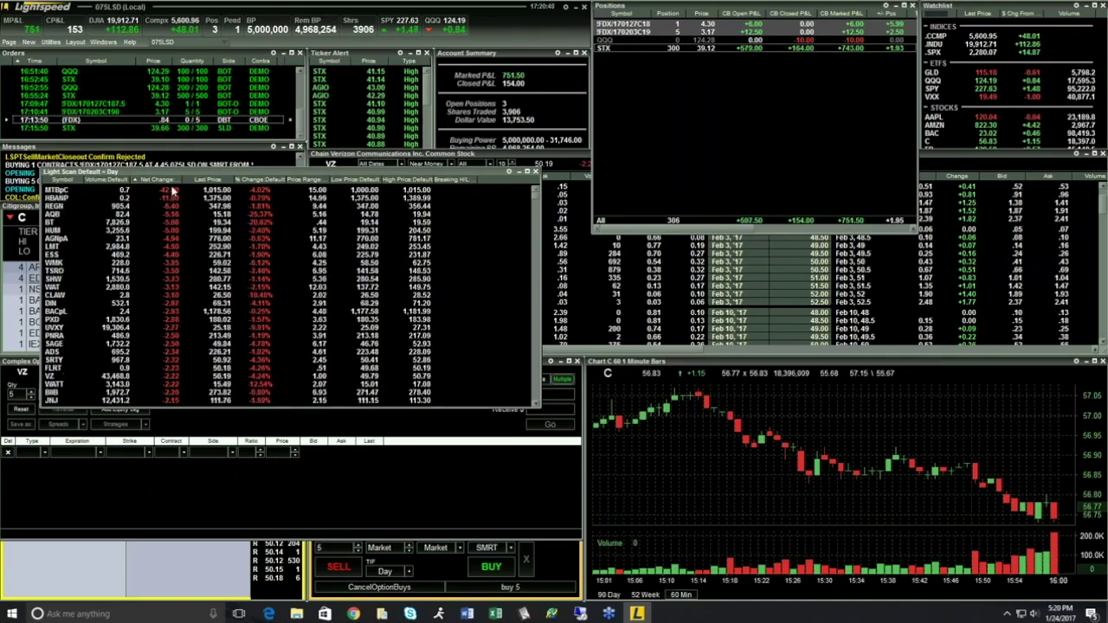
left_click_drag(177, 408, 169, 472)
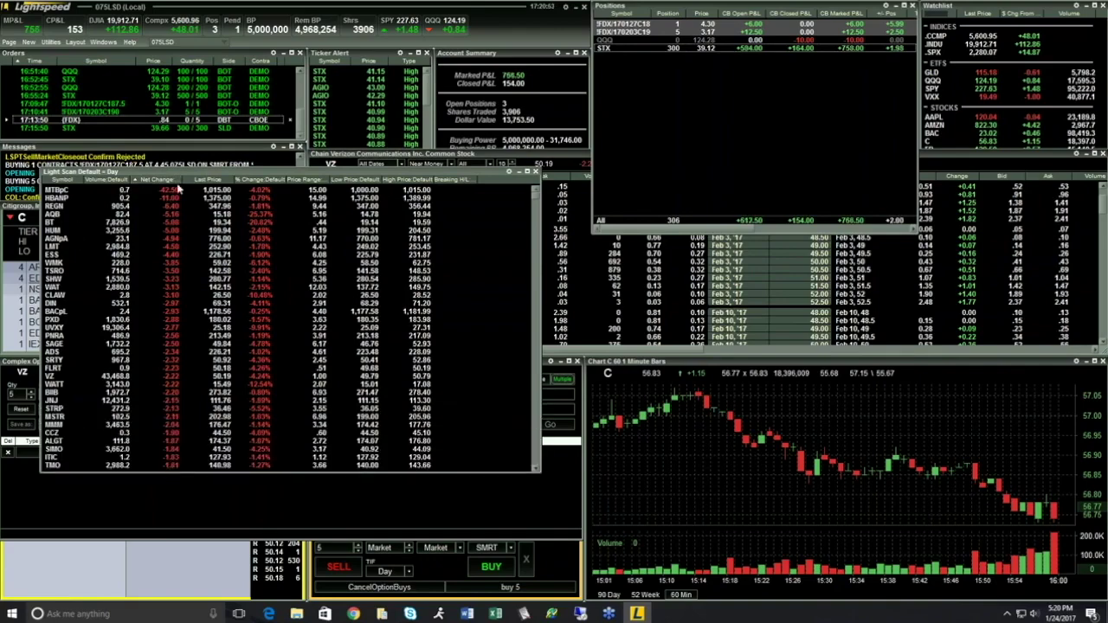
Step: Add the % Gap column to the Light Scan window and sort the list by it, largest gaps first
right_click(464, 226)
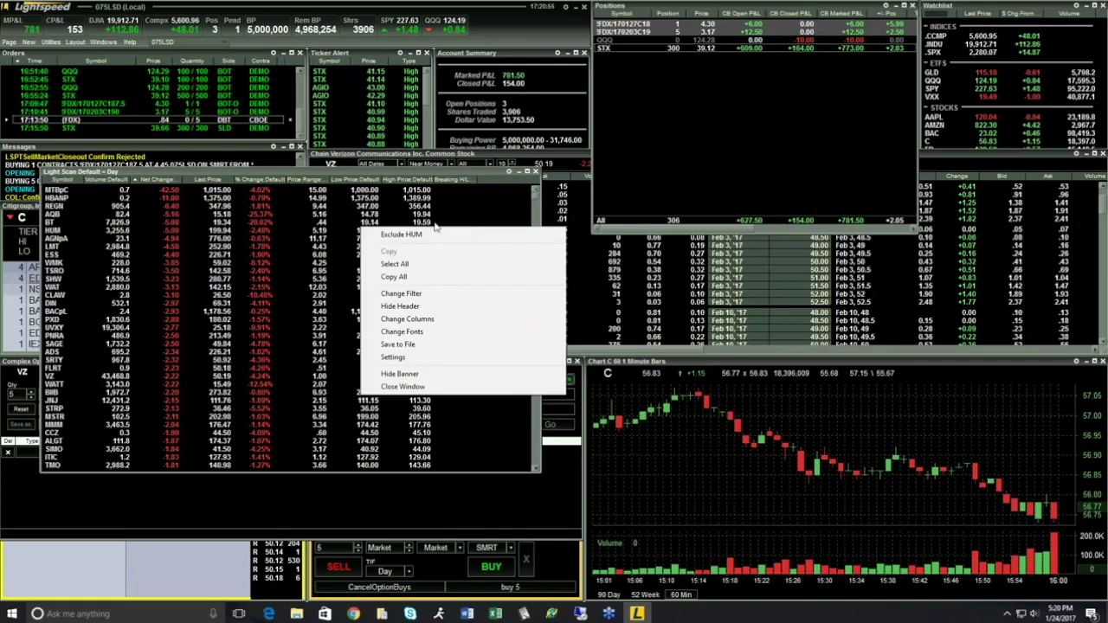
left_click(402, 319)
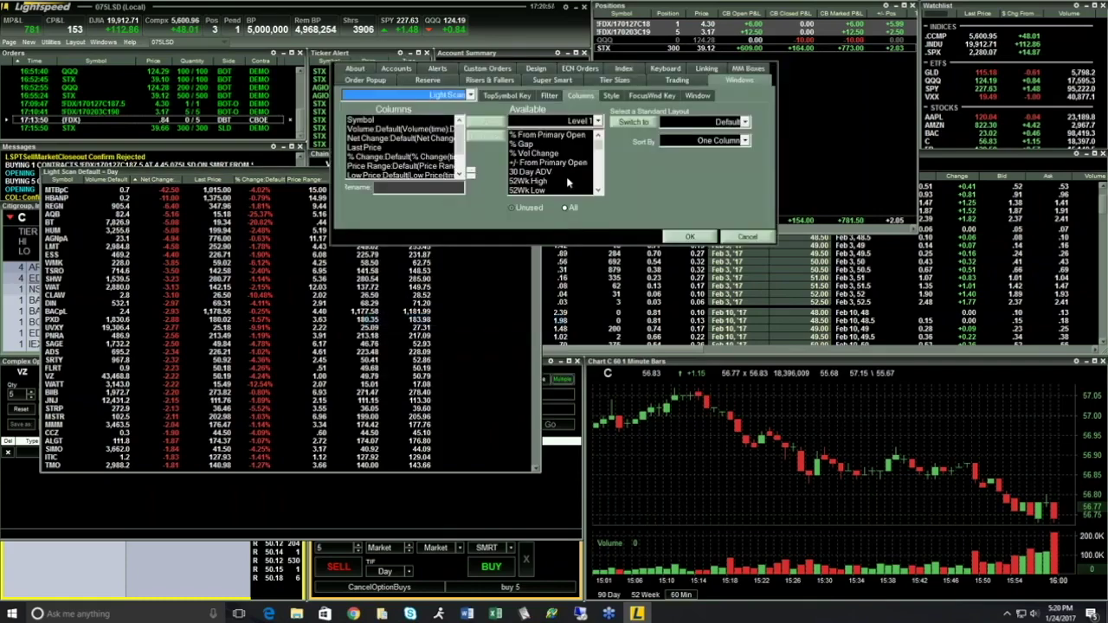
left_click(519, 144)
left_click(485, 122)
left_click(689, 236)
left_click(507, 180)
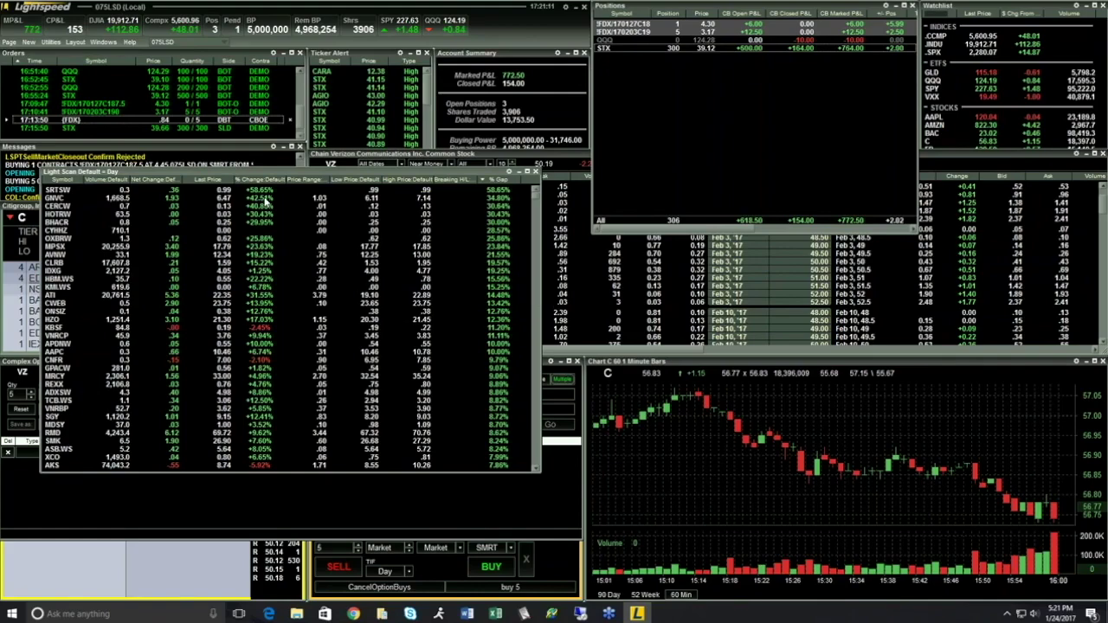
scroll(463, 234, "down", 4)
scroll(500, 241, "up", 4)
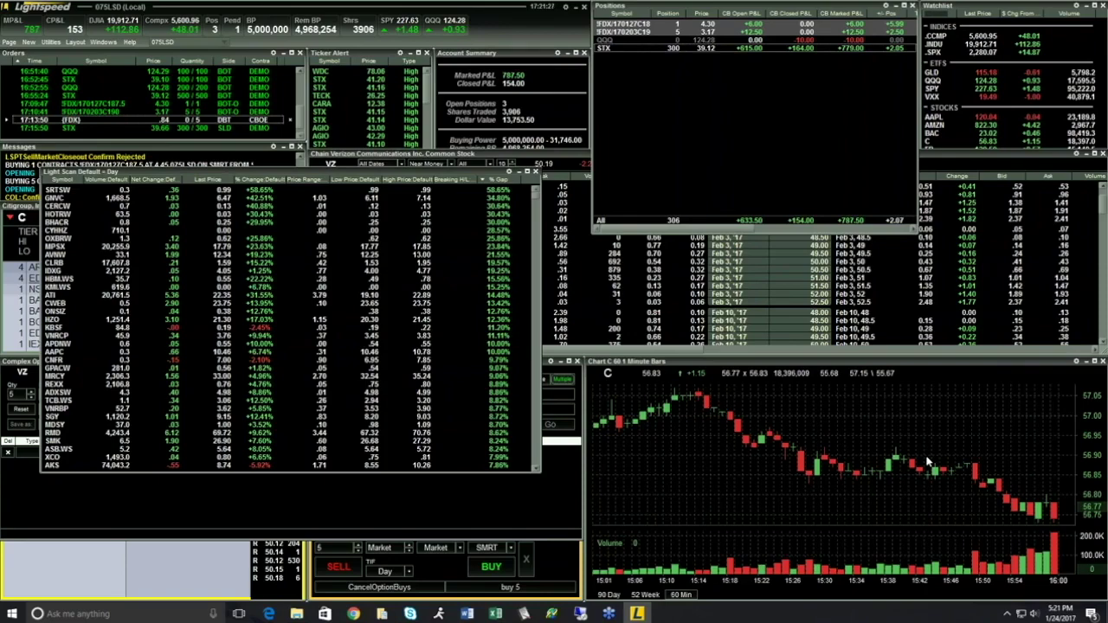
Step: Choose to add phantom shares to the !FDX/170203C190 position in the Positions window, and check the STX position's available actions
right_click(629, 77)
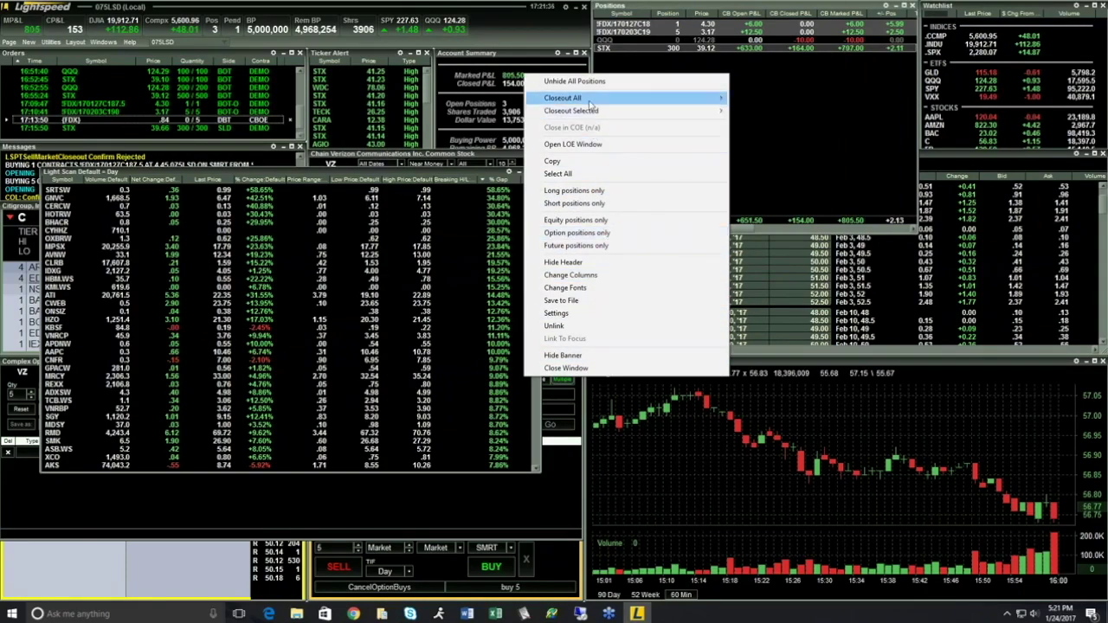
right_click(617, 35)
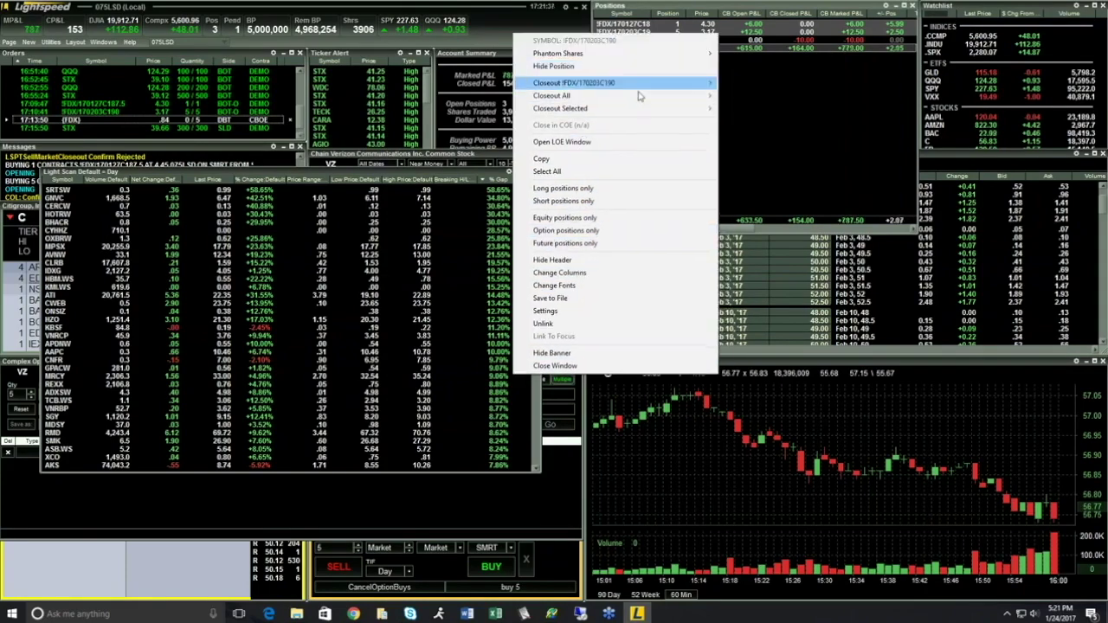
right_click(746, 114)
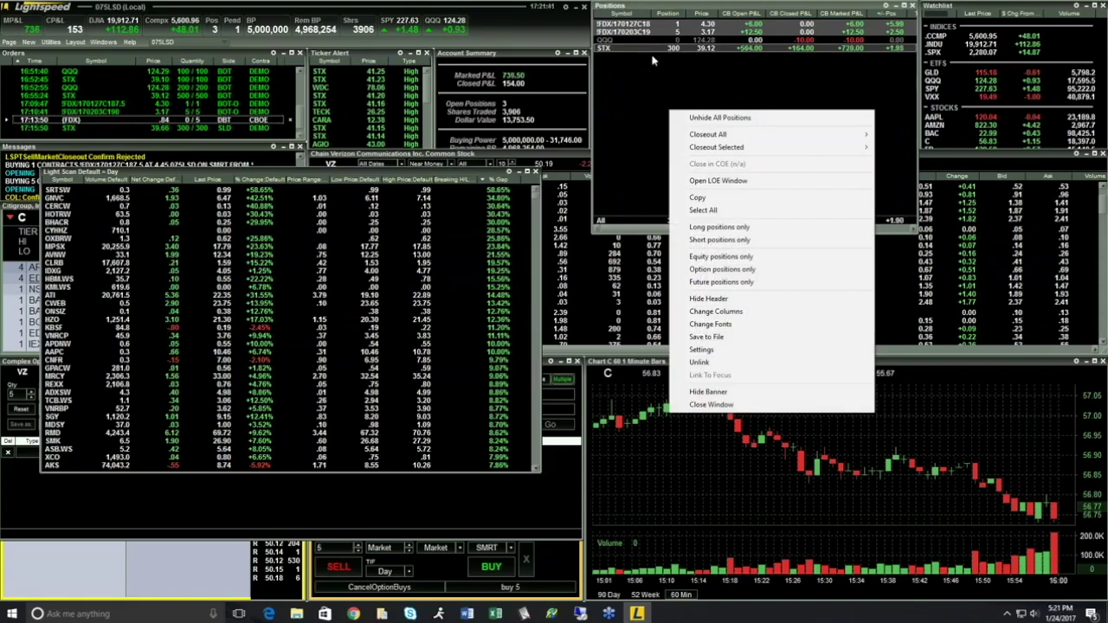
right_click(618, 38)
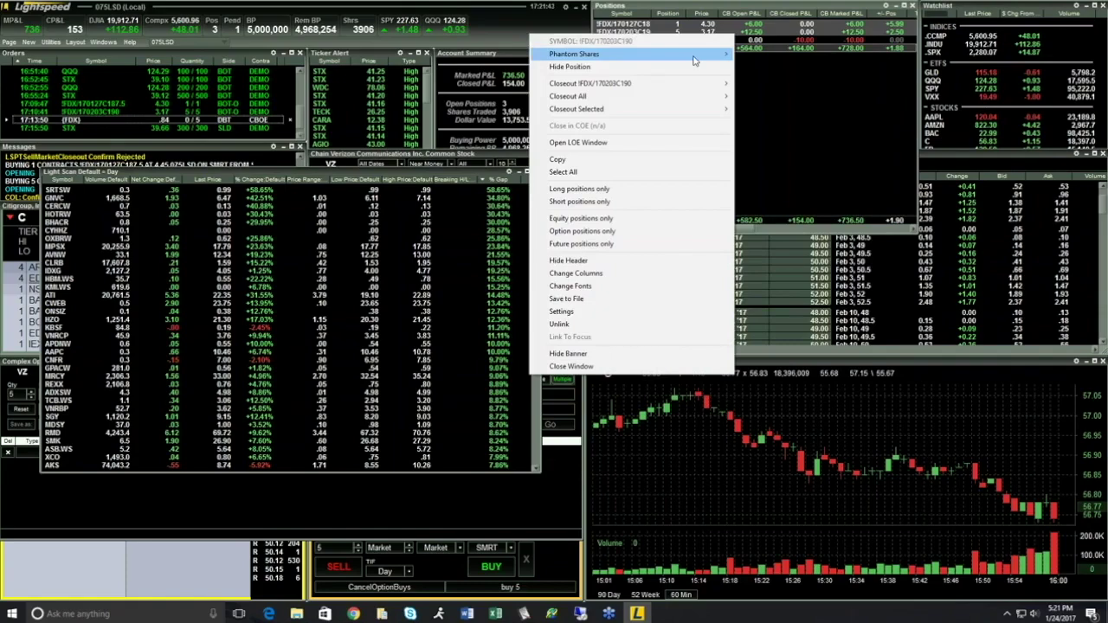
mouse_move(668, 55)
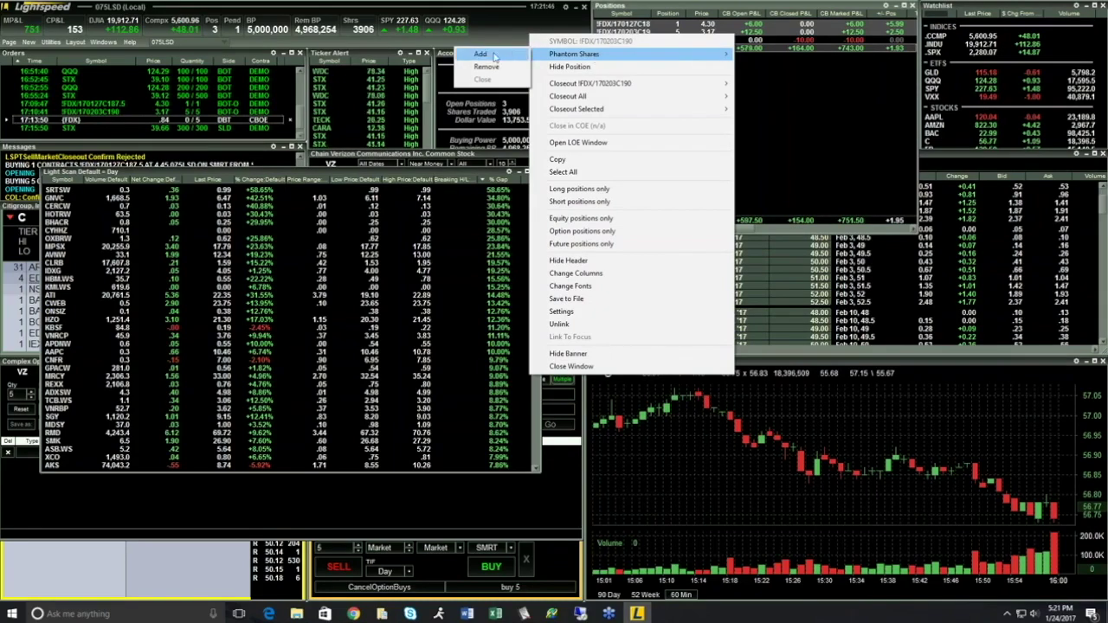
left_click(495, 55)
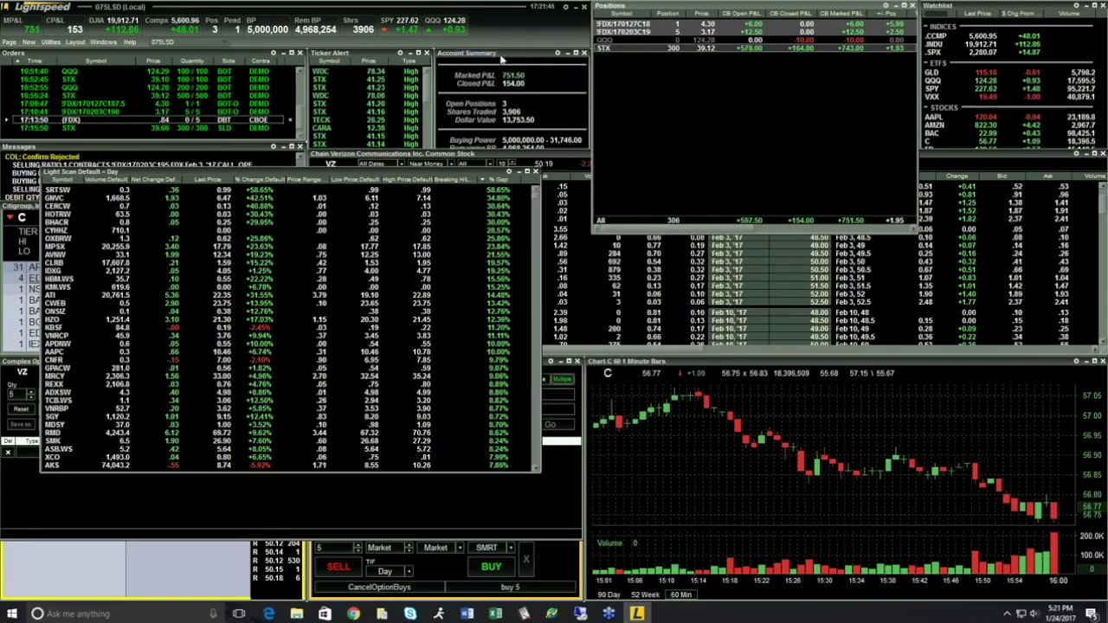
right_click(660, 54)
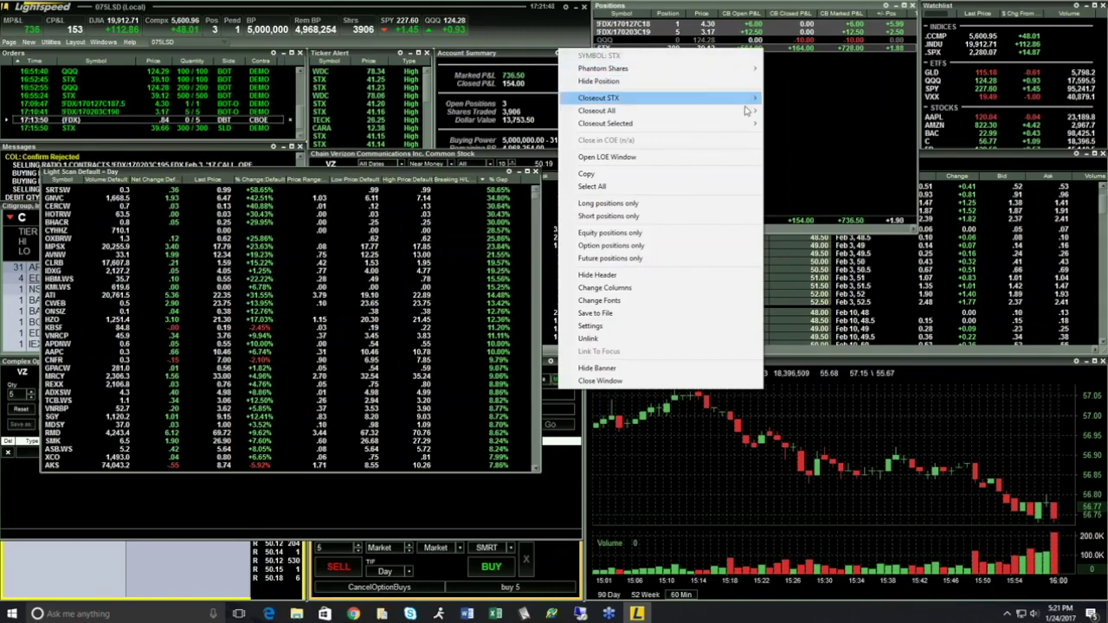
left_click(803, 122)
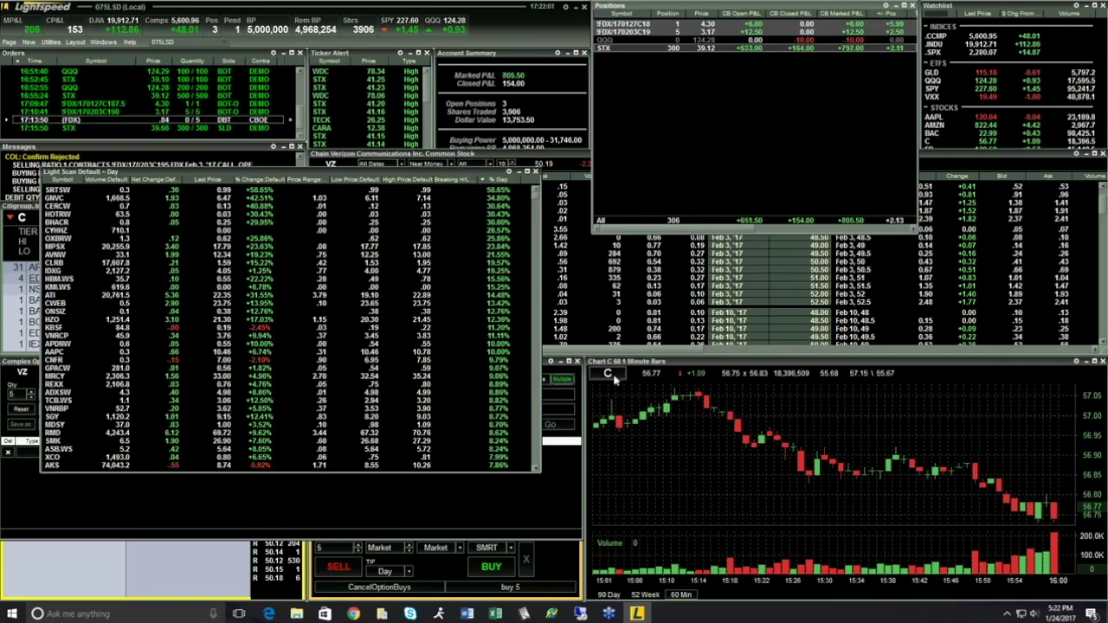
Step: Load C from the chart into the linked windows, bring Light Scan to the front and open its filter settings
left_click(631, 469)
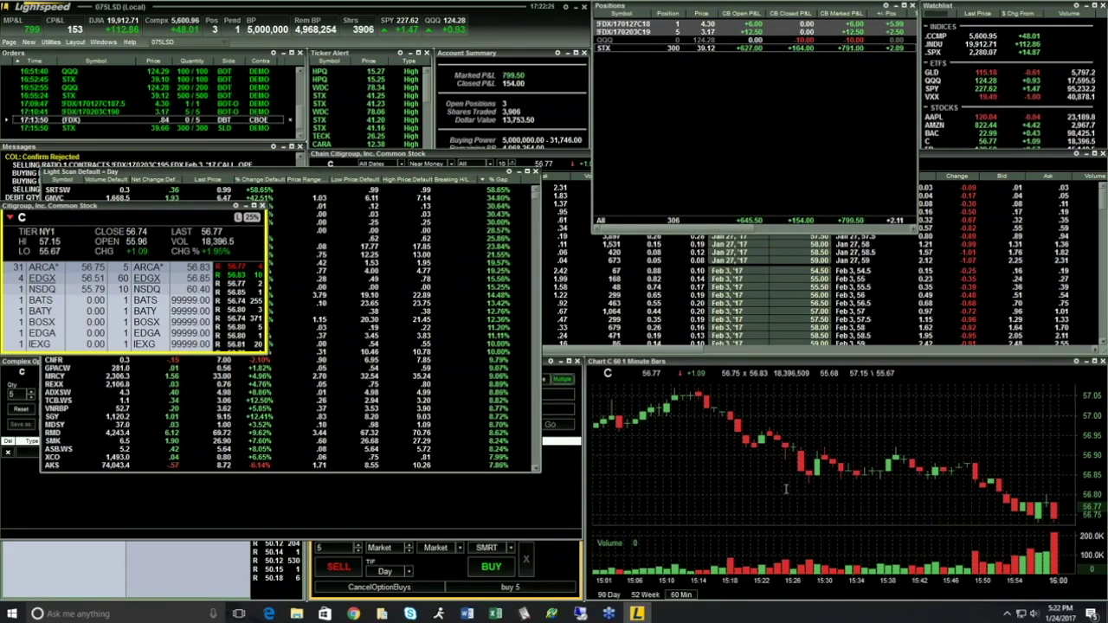
left_click(107, 174)
right_click(180, 176)
right_click(347, 255)
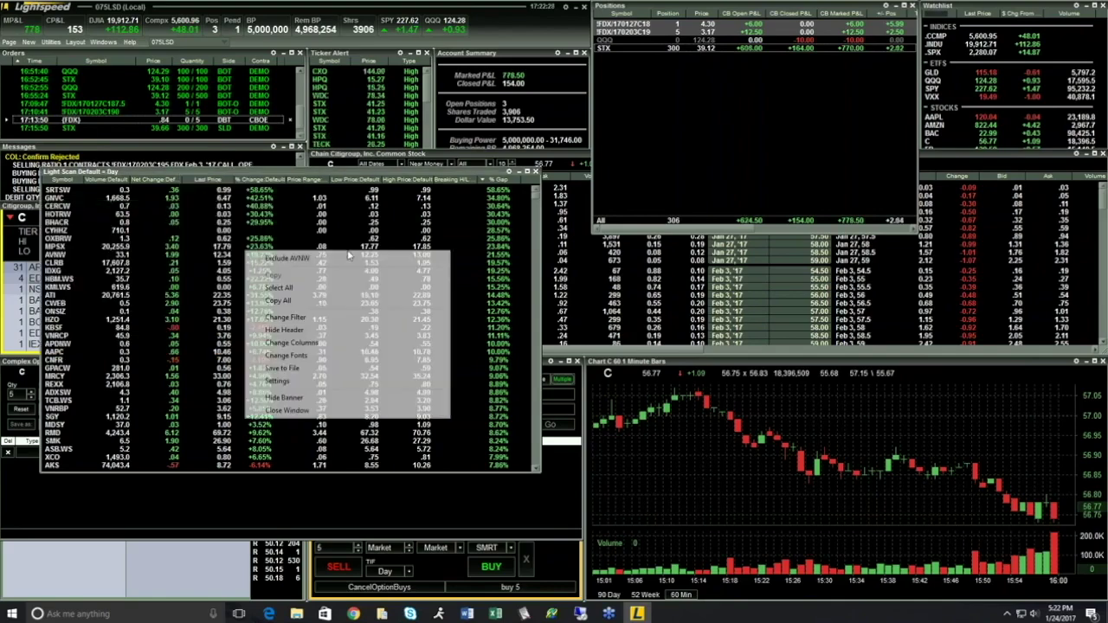
left_click(306, 320)
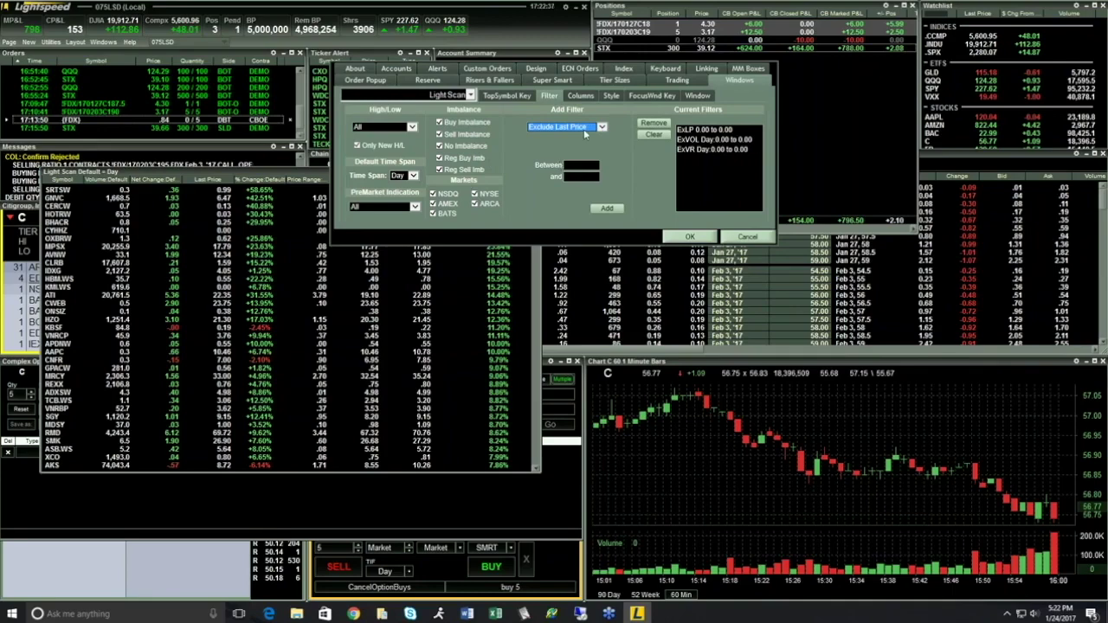
Step: Look through the Light Scan exclude filter types, including volume, last price and net change, and check the High/Low filter
left_click(583, 129)
left_click(574, 130)
left_click(573, 130)
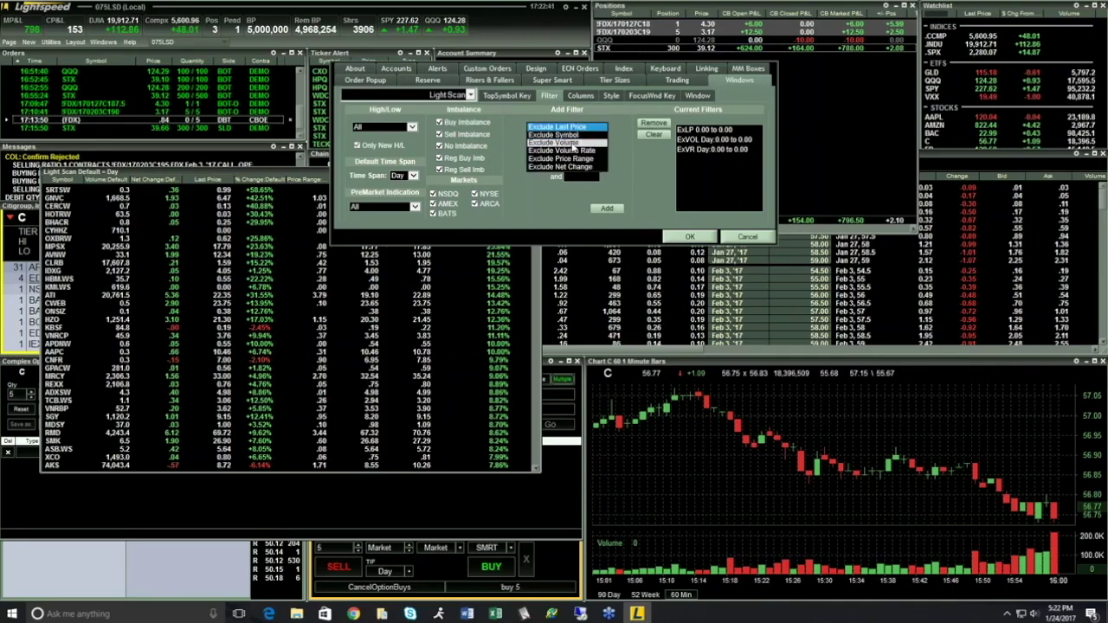
left_click(572, 143)
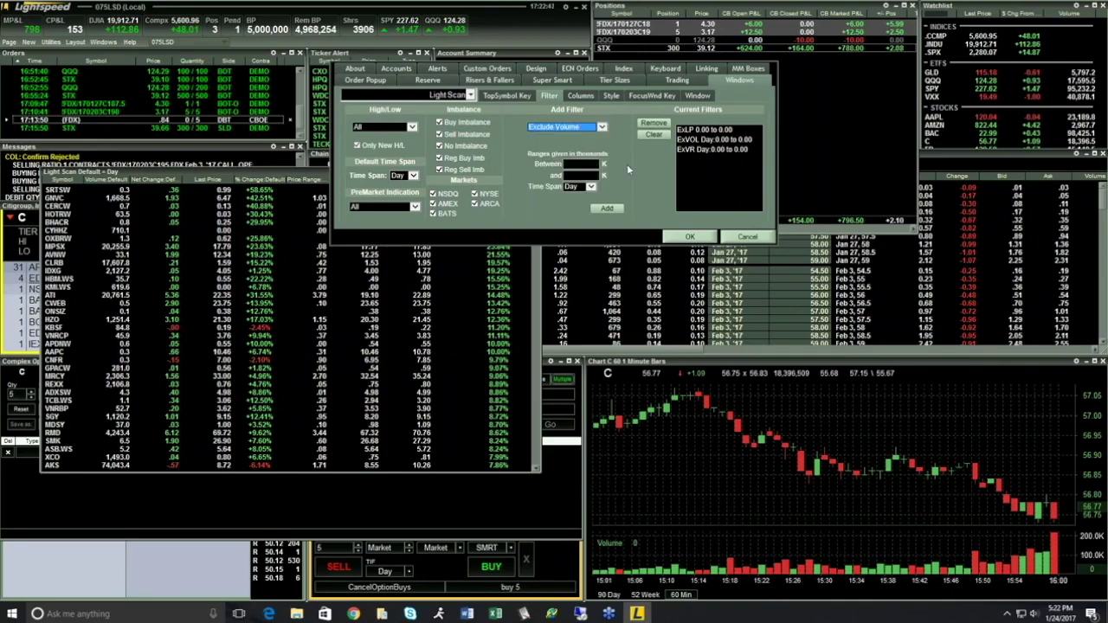
left_click(383, 129)
left_click(377, 135)
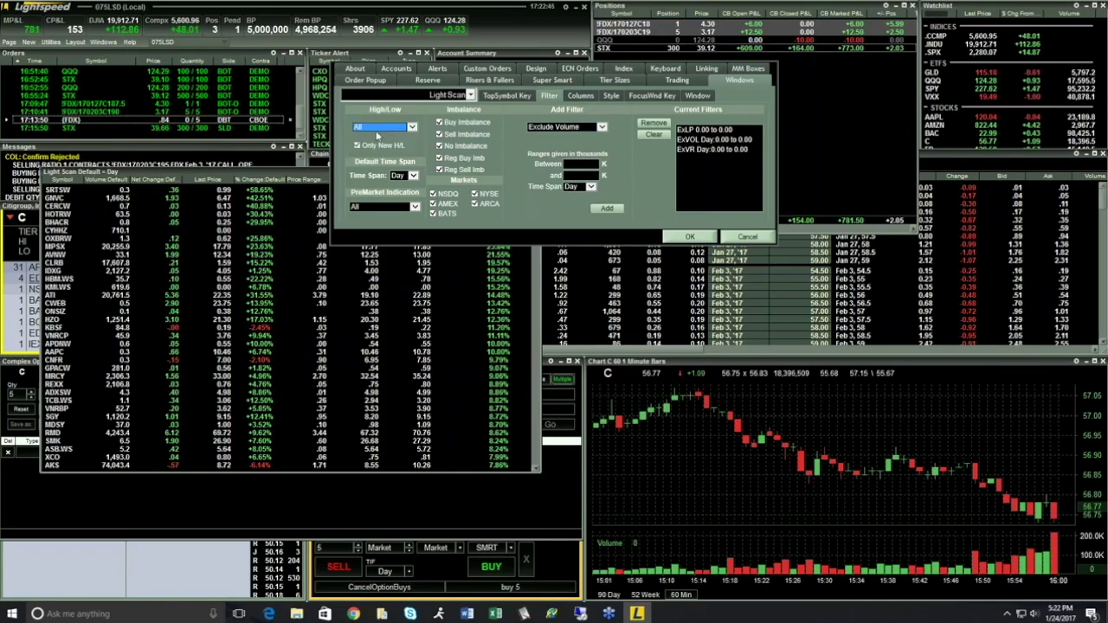
left_click(593, 129)
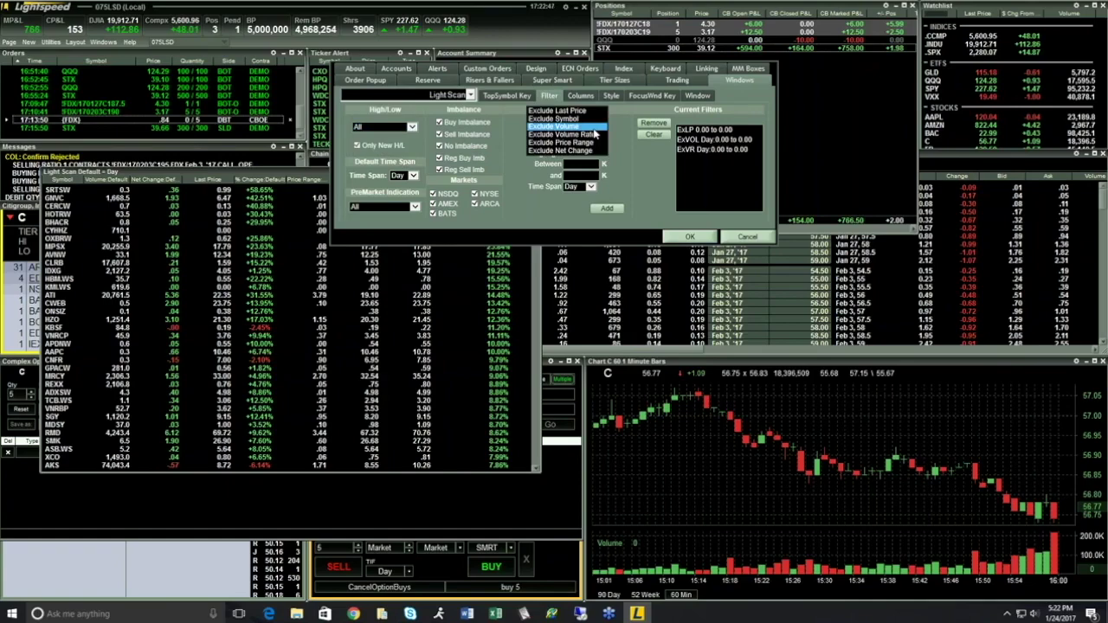
left_click(592, 111)
left_click(588, 127)
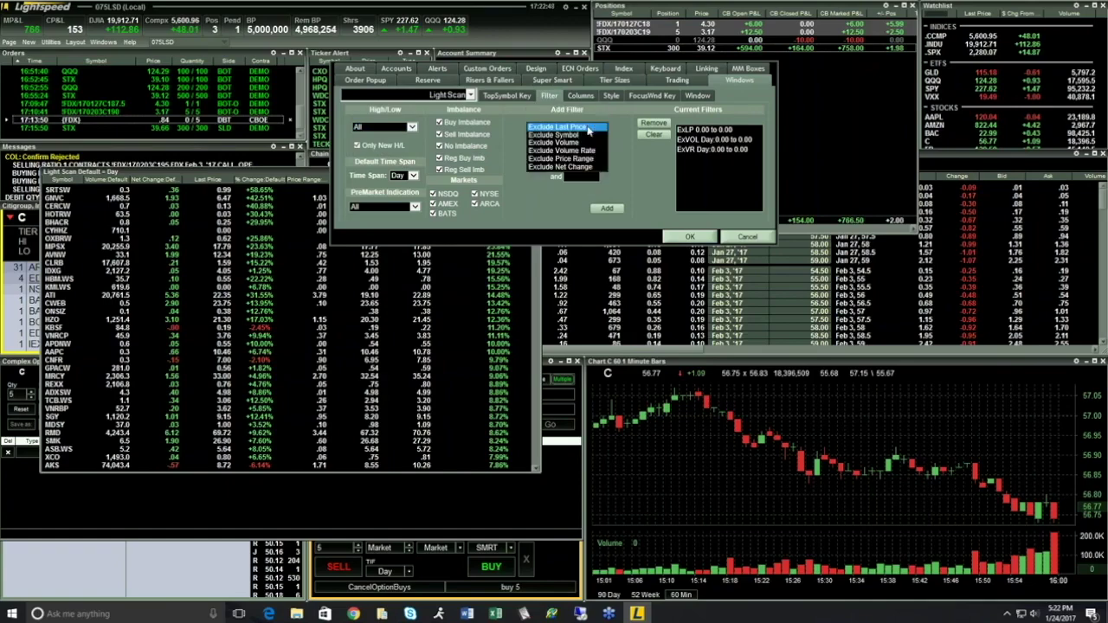
left_click(561, 166)
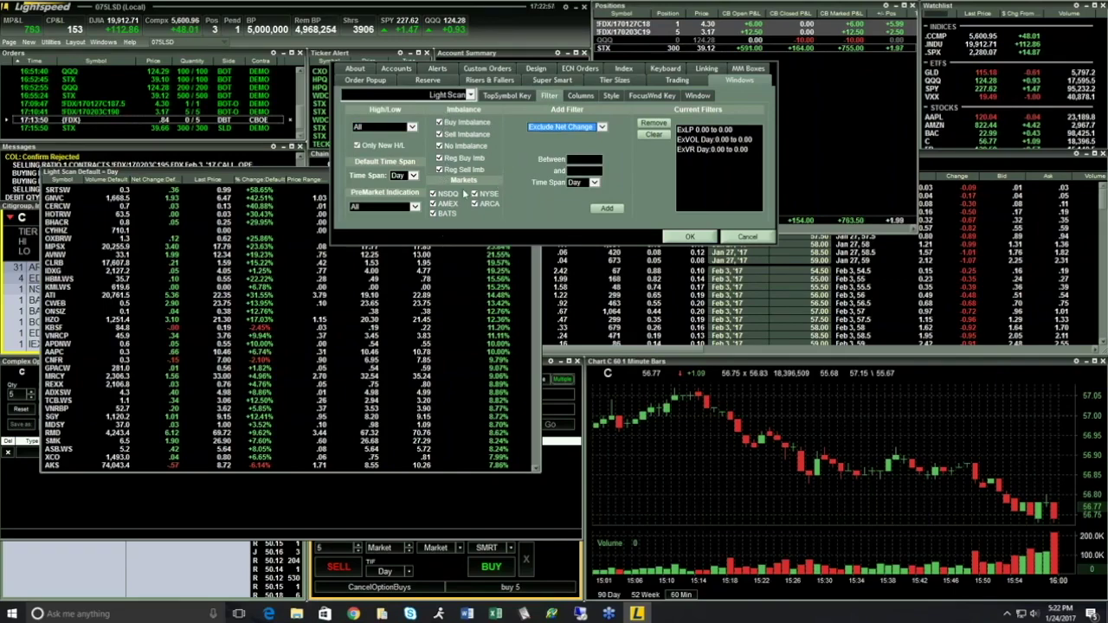
Step: Review the premarket indication and default time span choices for Light Scan, and close the settings
left_click(400, 206)
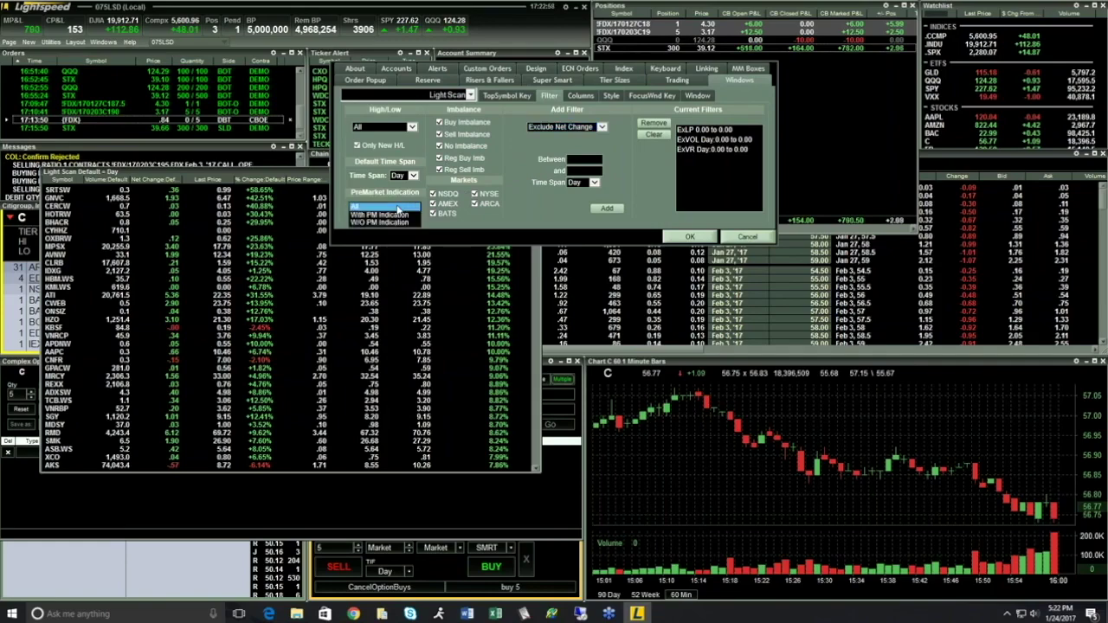
left_click(394, 216)
left_click(414, 175)
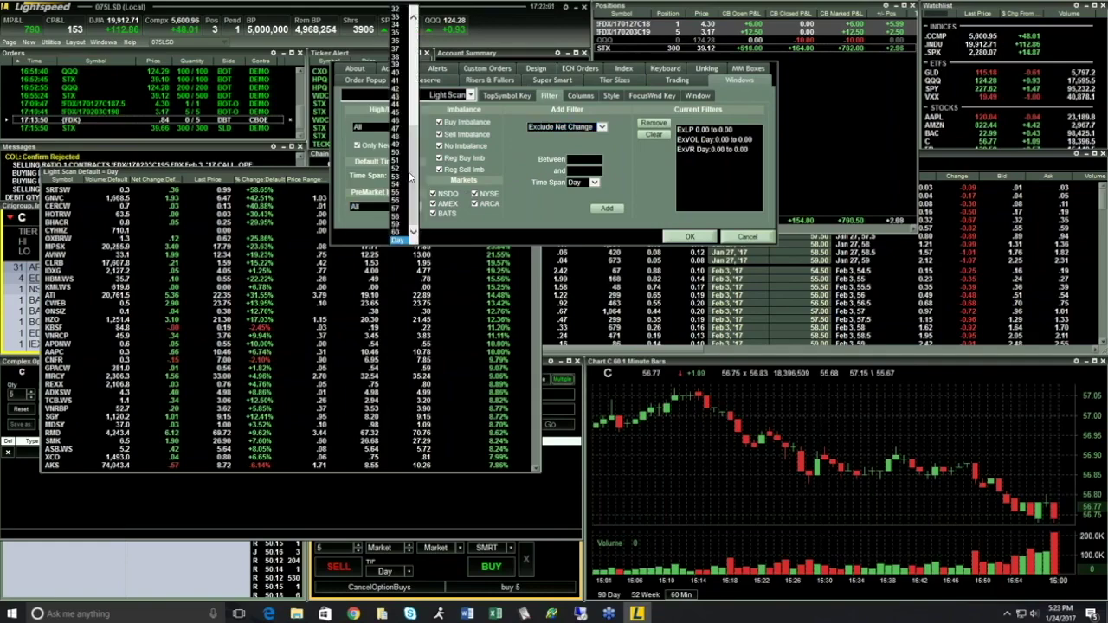
left_click(394, 175)
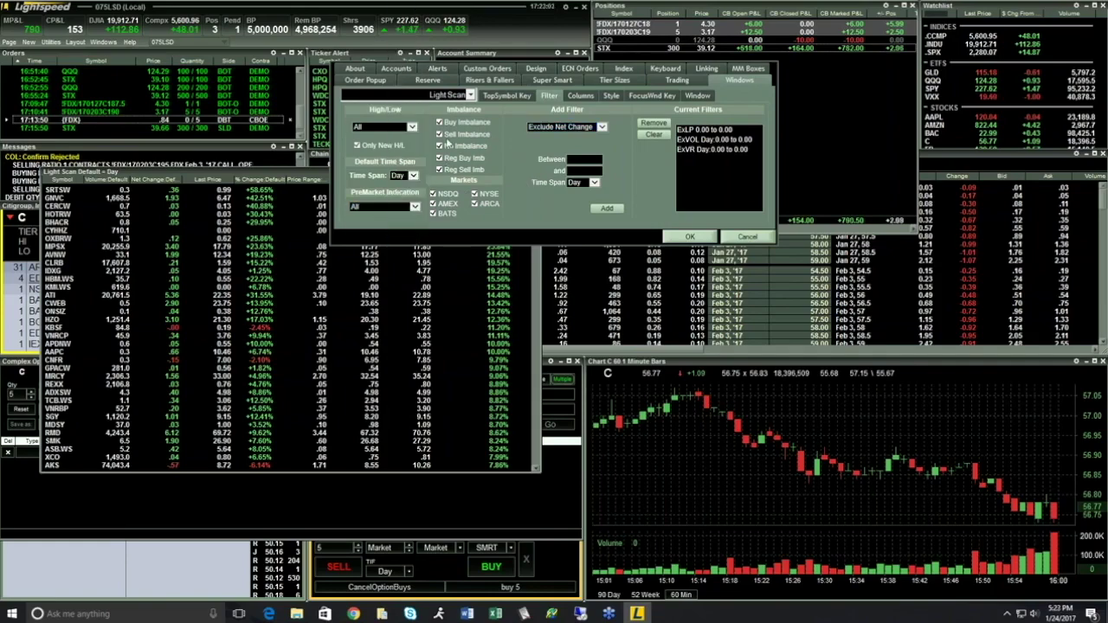
left_click(413, 176)
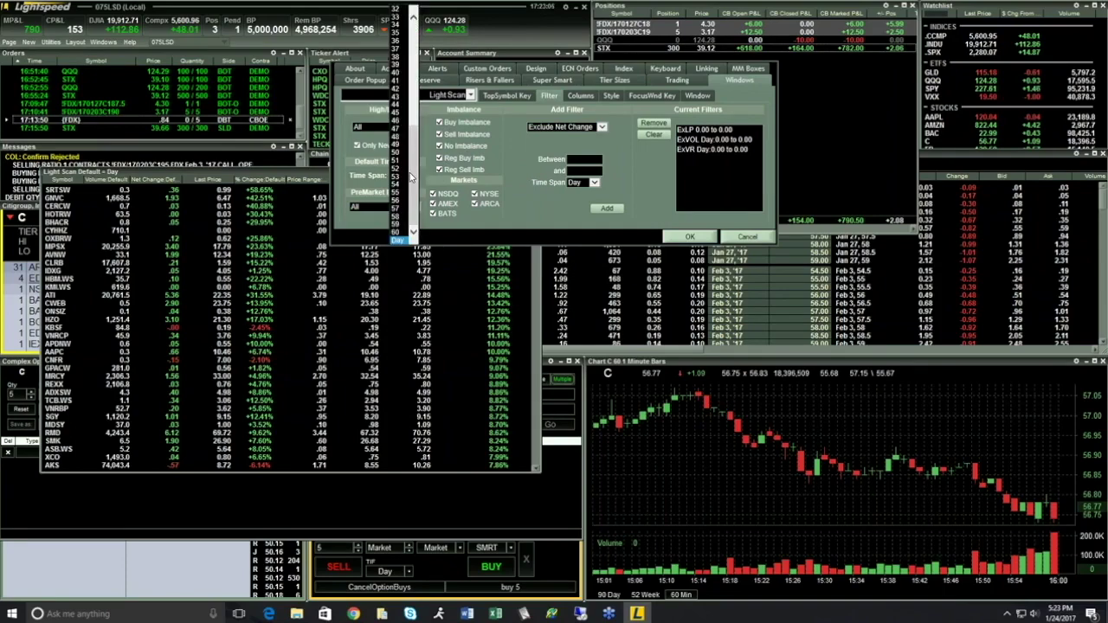
left_click(509, 184)
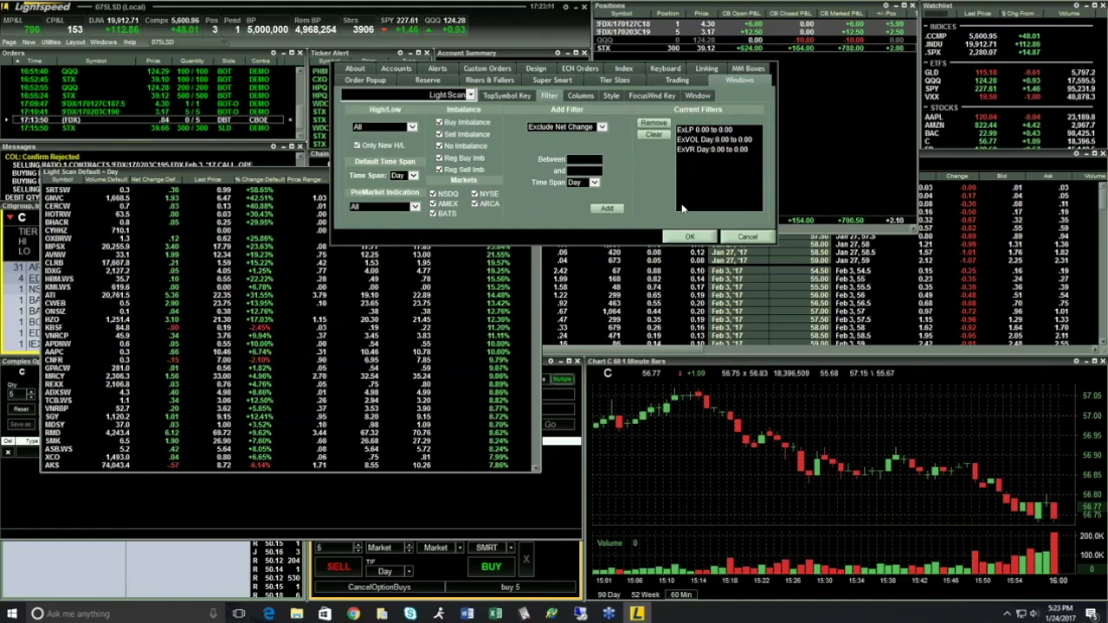
left_click(688, 236)
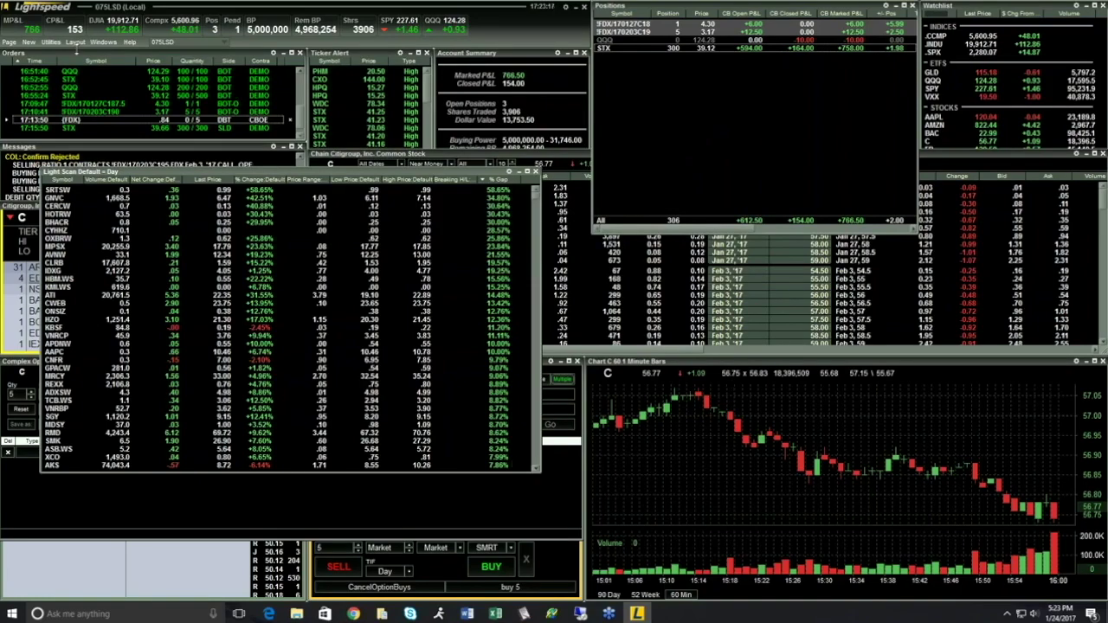
Step: Open a News window and place it over the upper part of the Light Scan window
left_click(28, 41)
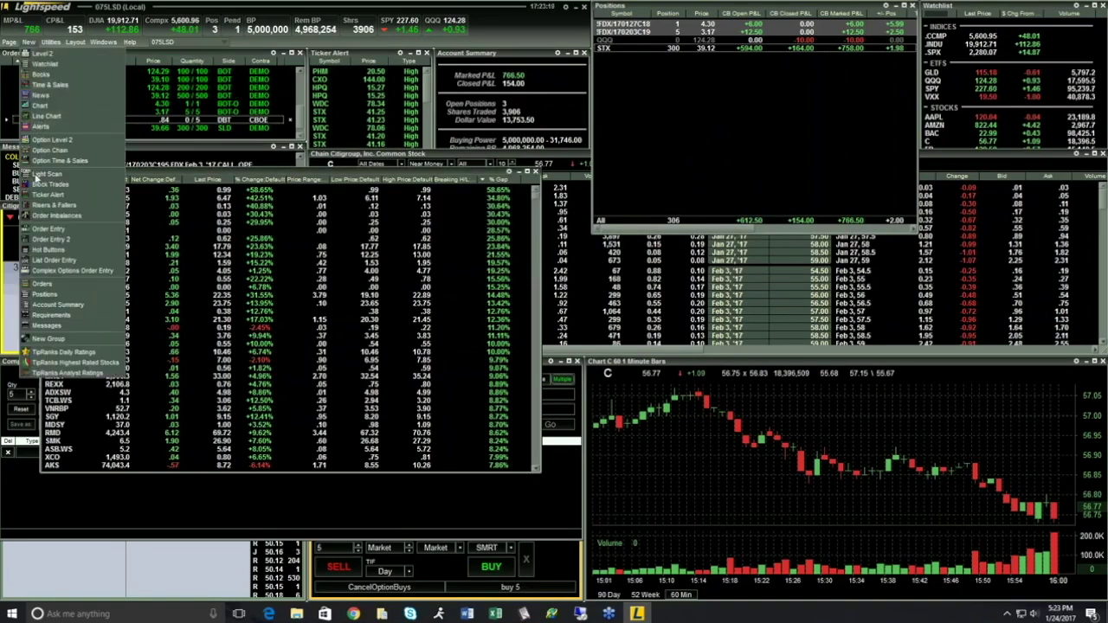
left_click(44, 97)
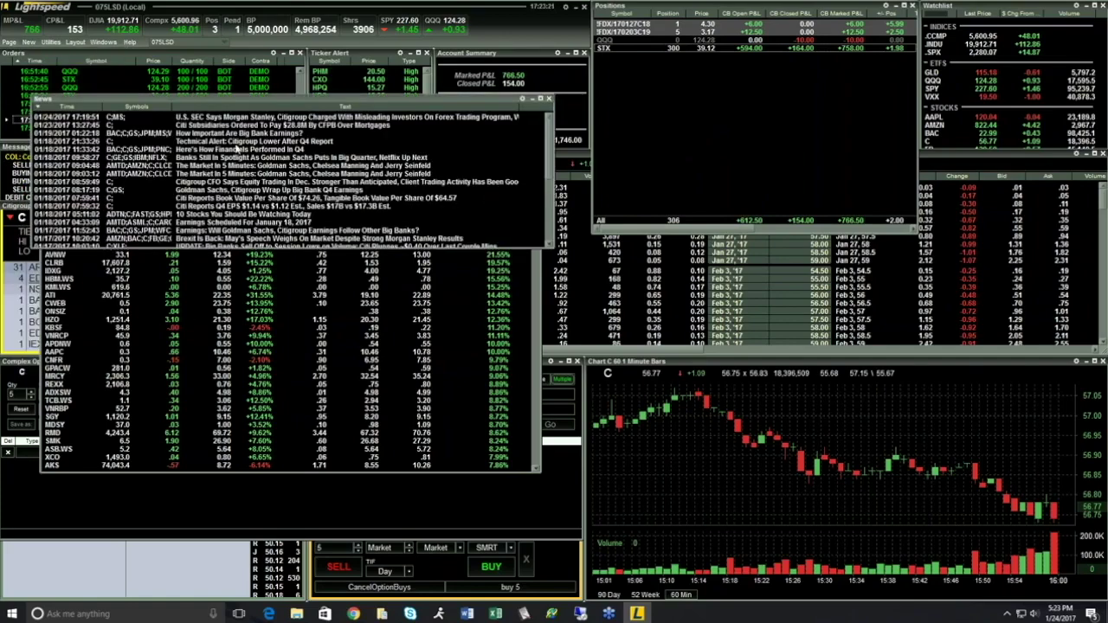
left_click_drag(220, 104, 187, 176)
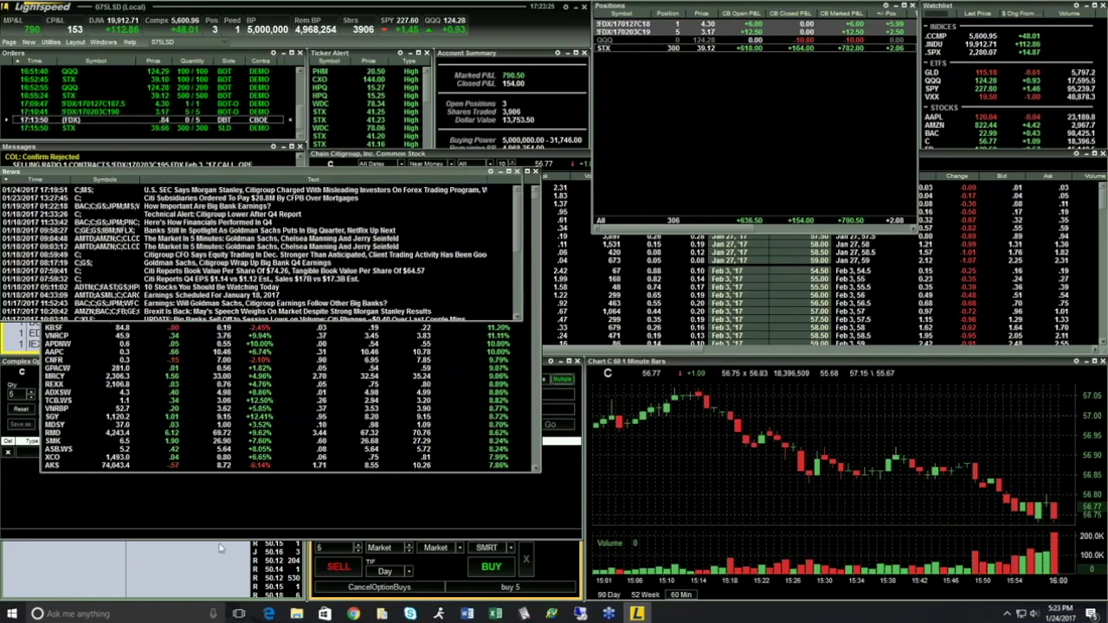
Step: Open the News window's settings and look through the keyboard, trading, order popup and risers and fallers pages for news options
left_click(506, 171)
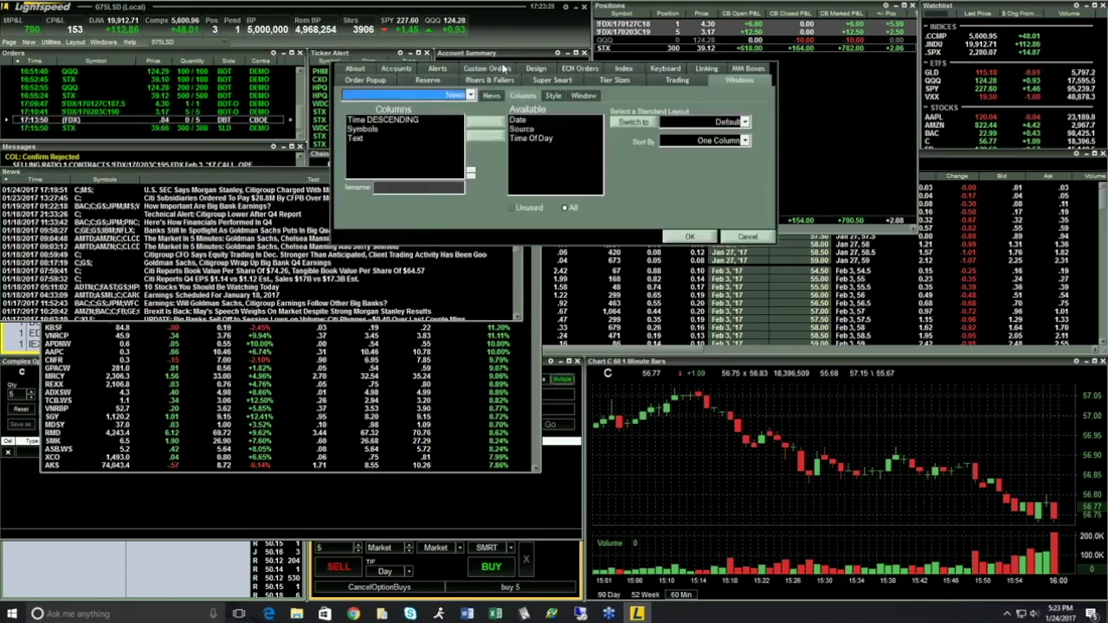
left_click(667, 72)
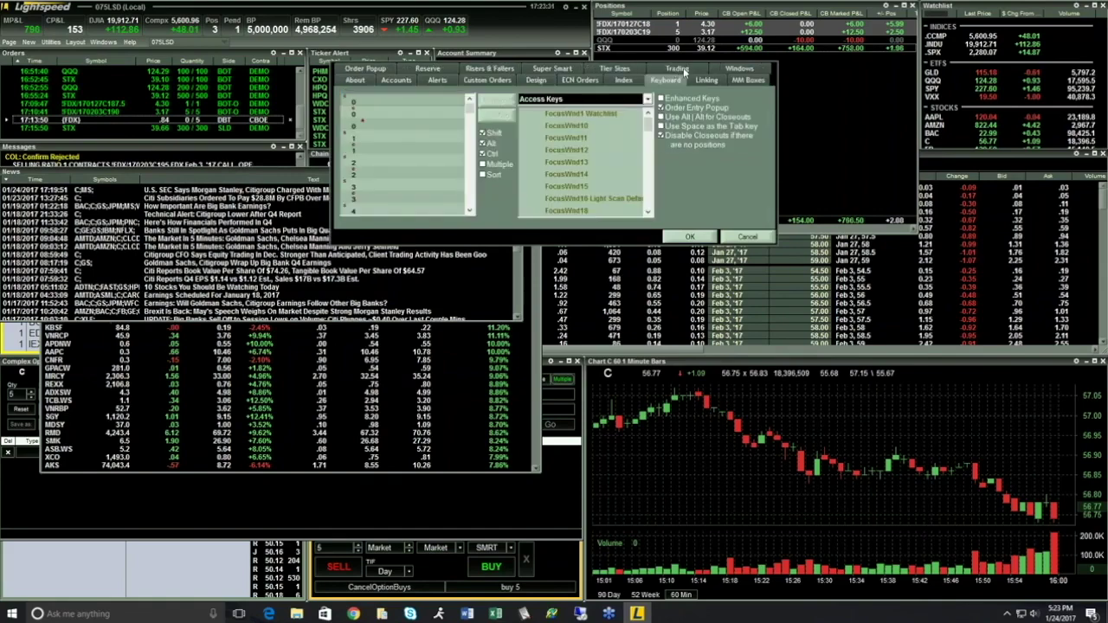
left_click(688, 70)
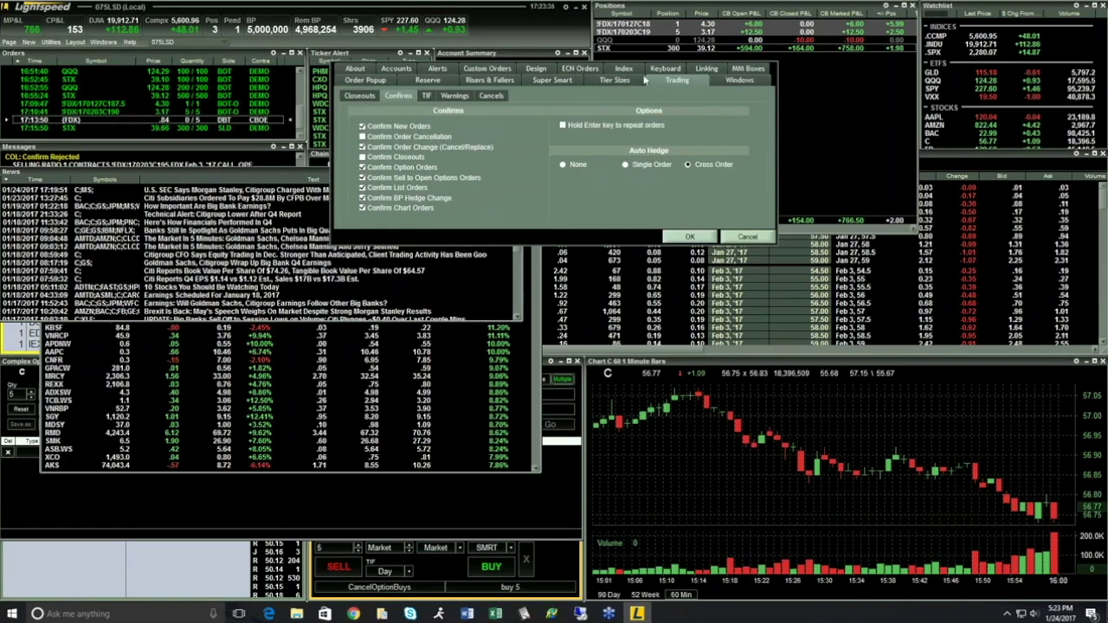
left_click(361, 82)
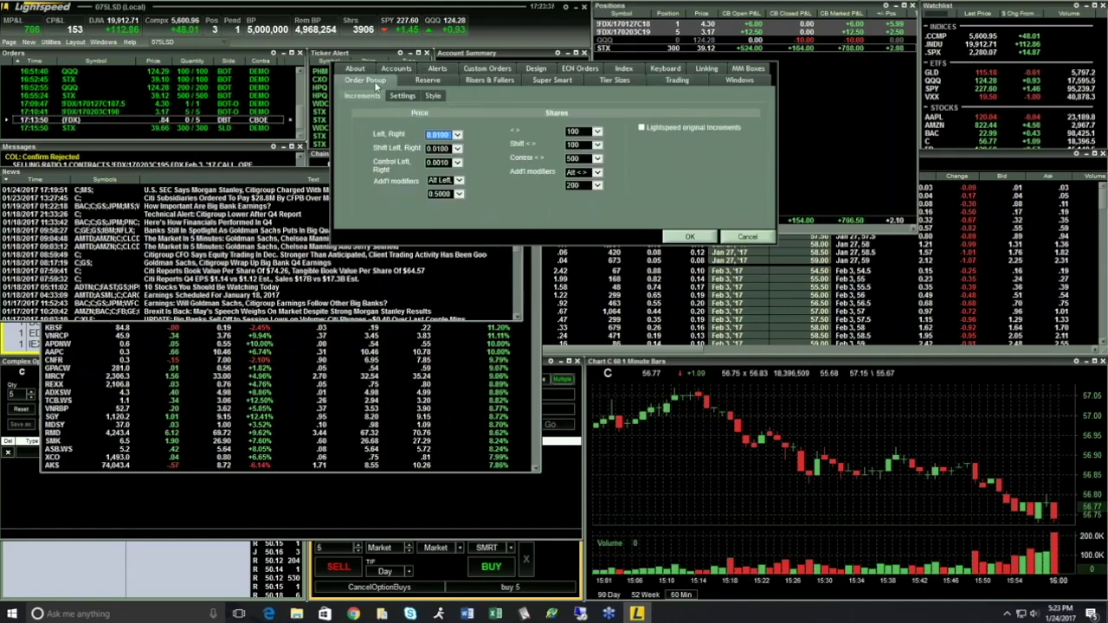
left_click(430, 83)
left_click(487, 82)
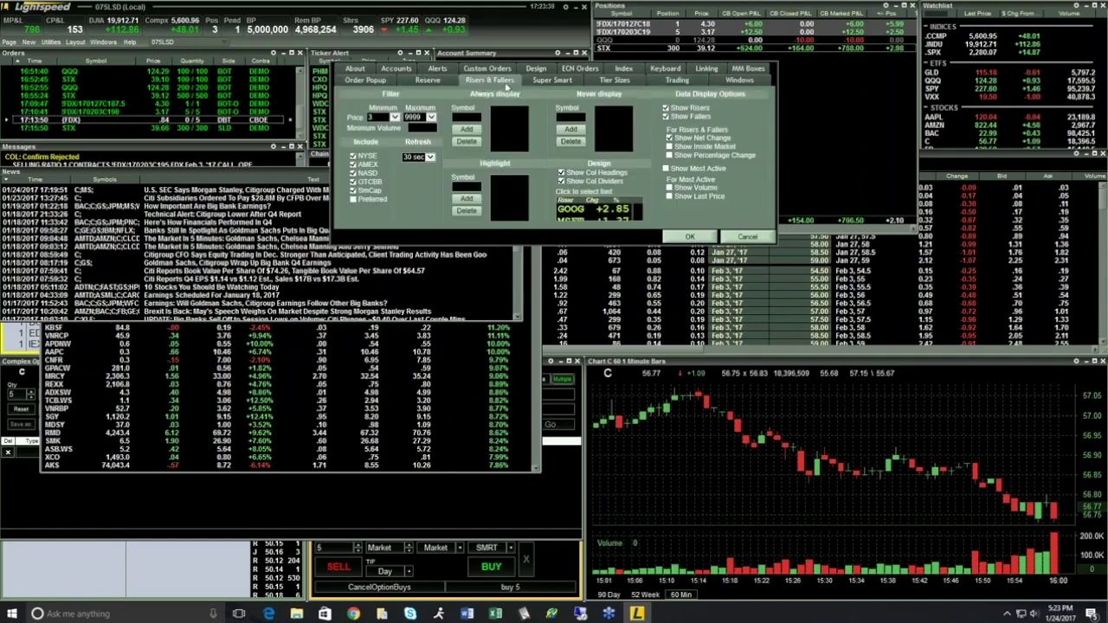
left_click(551, 81)
left_click(617, 81)
left_click(675, 80)
left_click(726, 83)
left_click(677, 80)
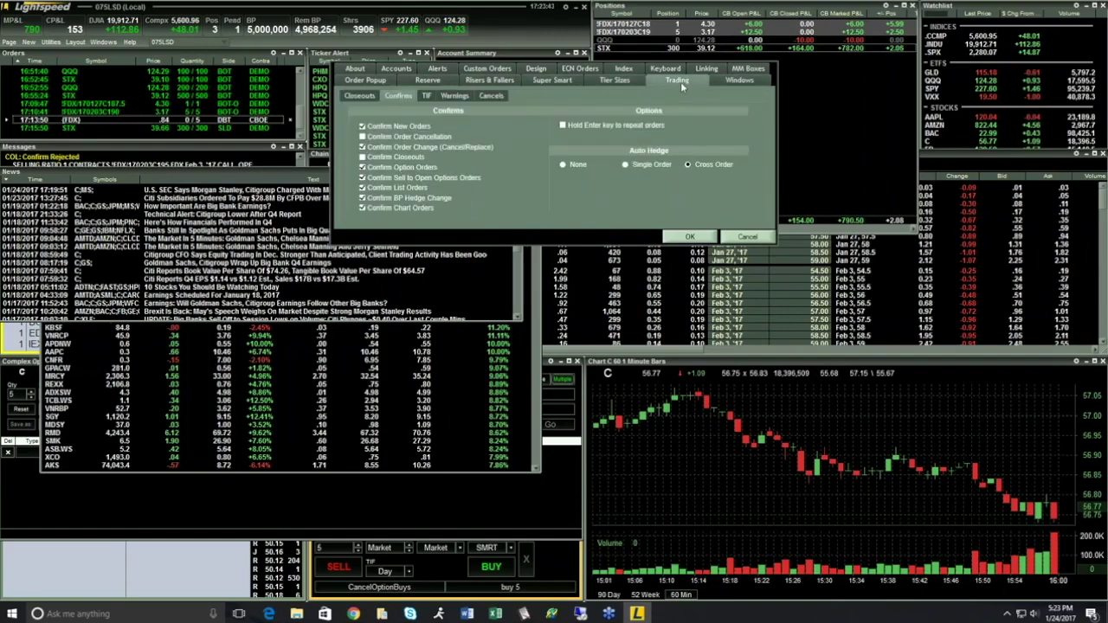
left_click(734, 83)
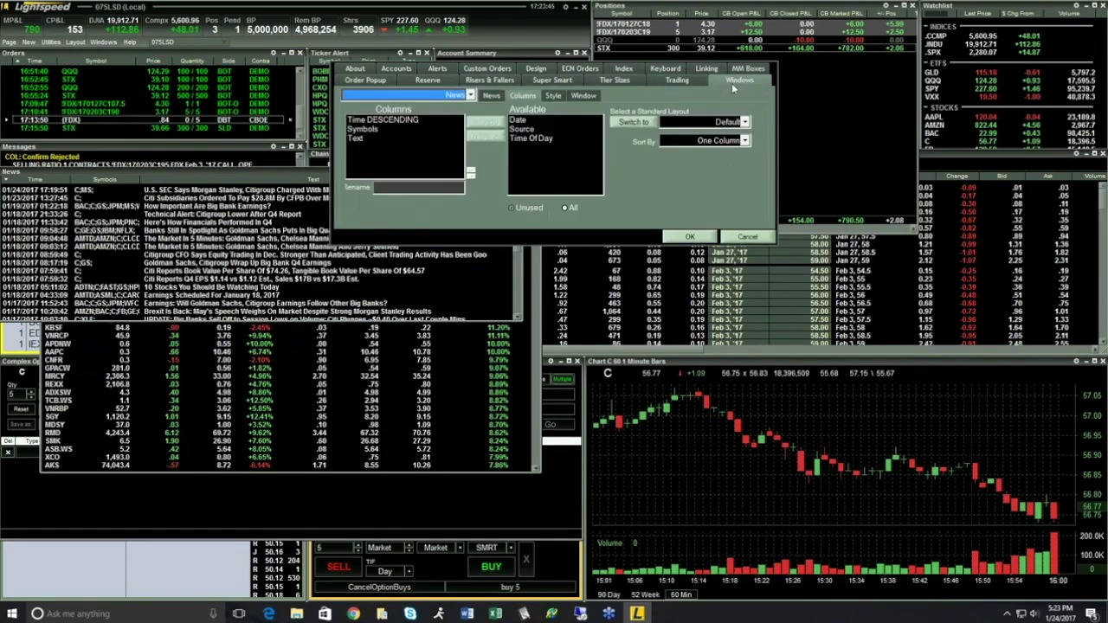
Step: Review the News window's news request, style and window naming options, and close the settings
left_click(490, 95)
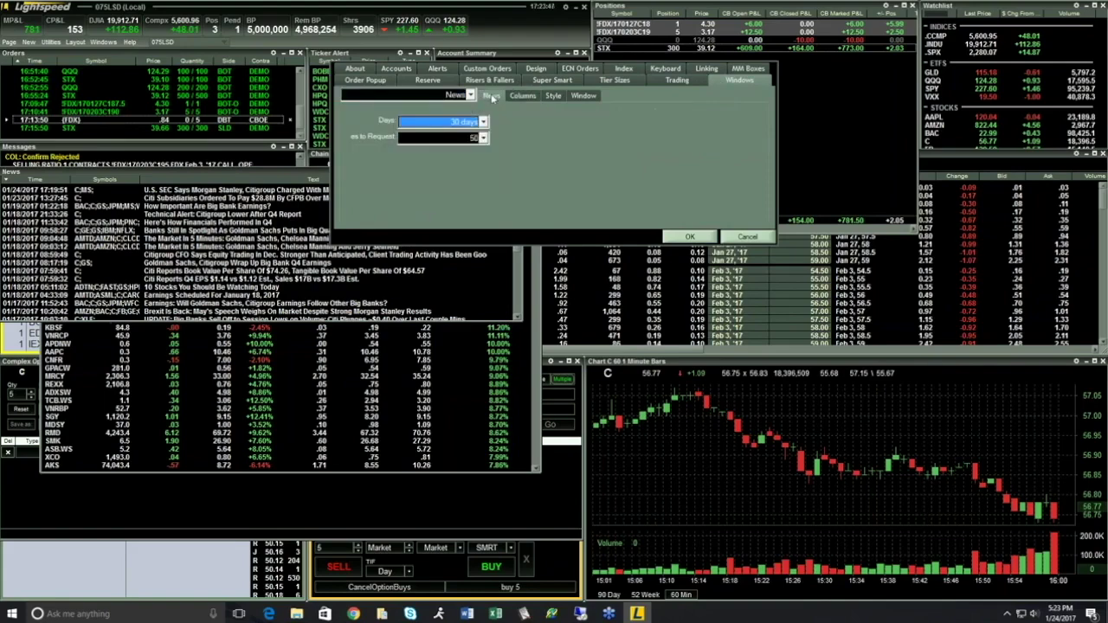
left_click(558, 97)
left_click(583, 96)
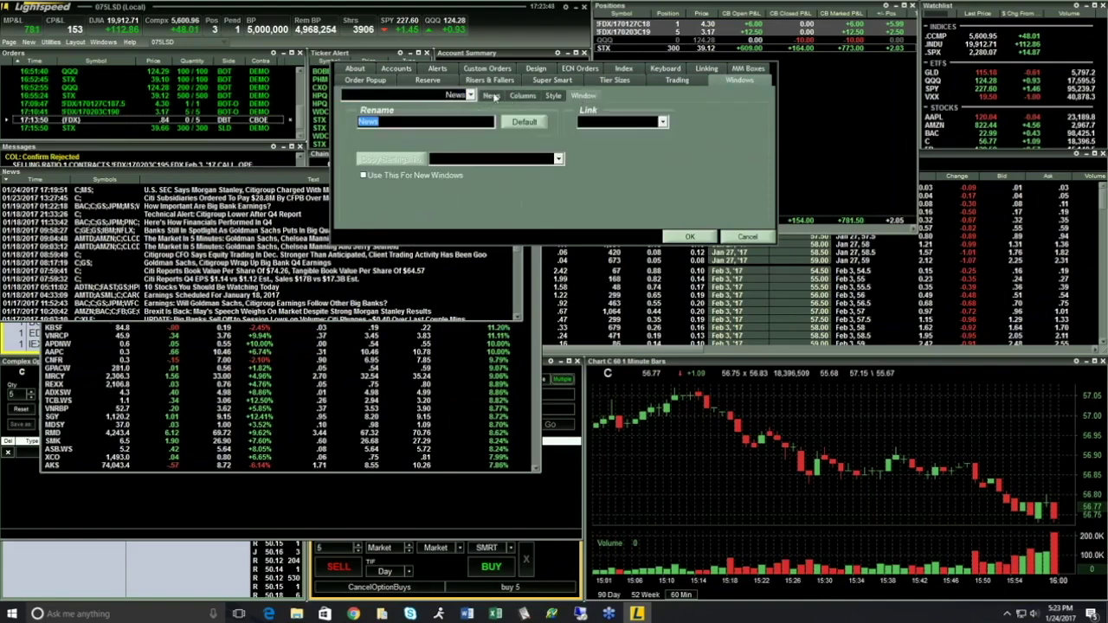
left_click(690, 236)
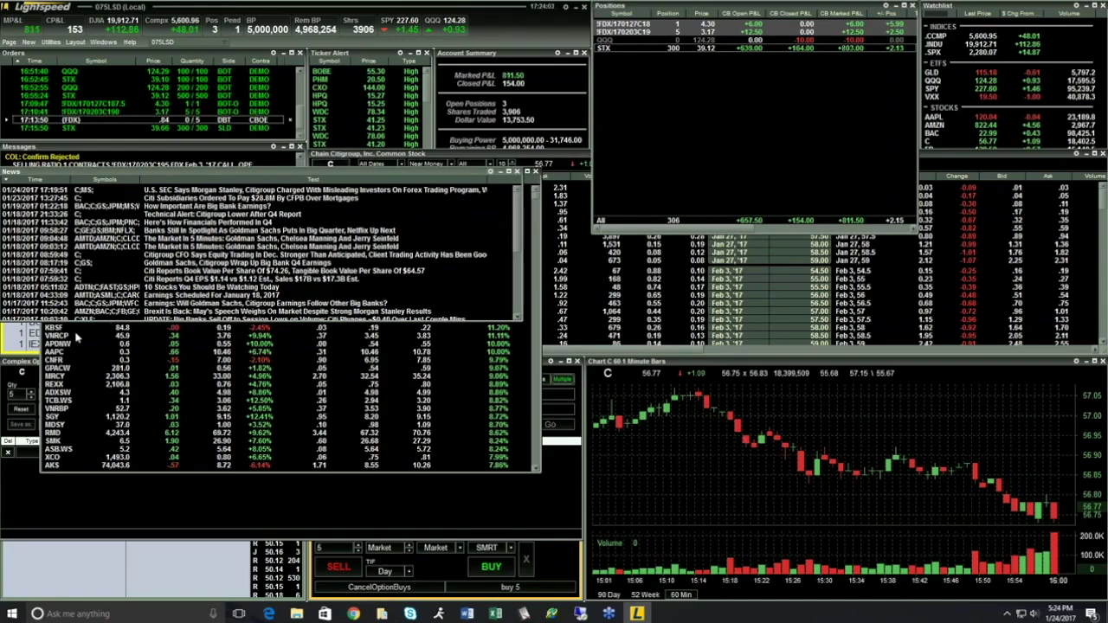
Step: Create a new custom order command of type Custom and set its size with a position to close to 1/4 pos
left_click(490, 170)
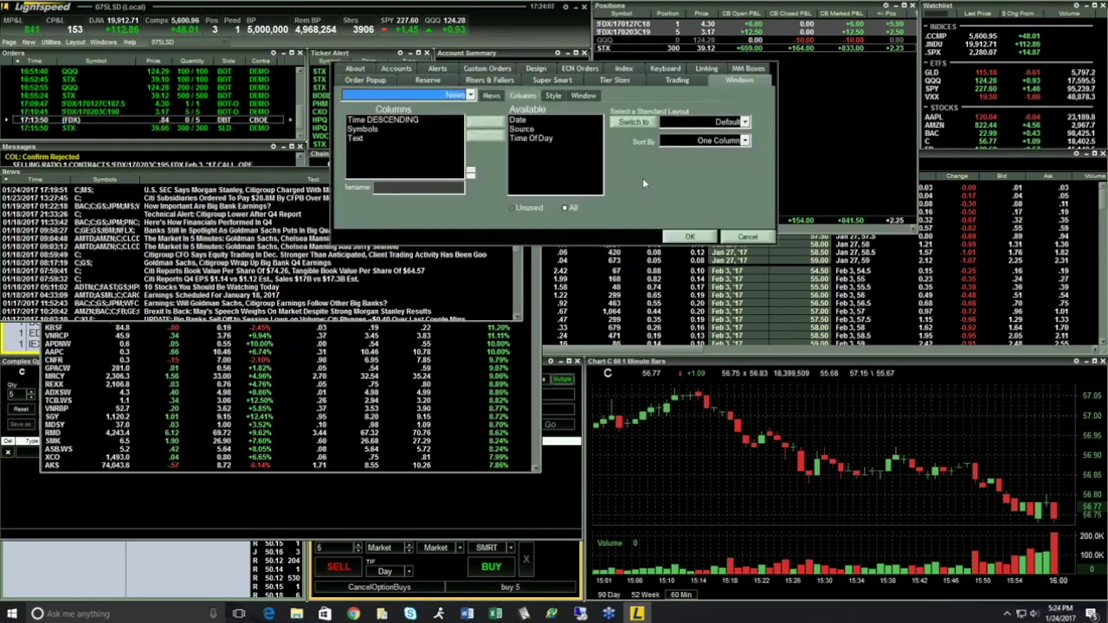
left_click(494, 69)
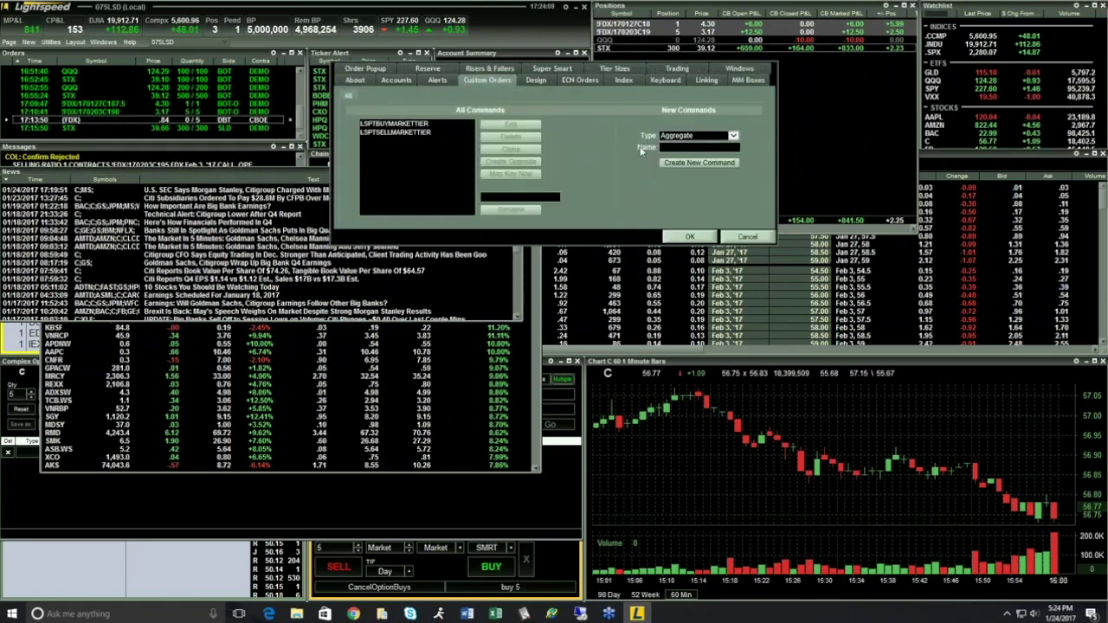
left_click(688, 141)
left_click(679, 144)
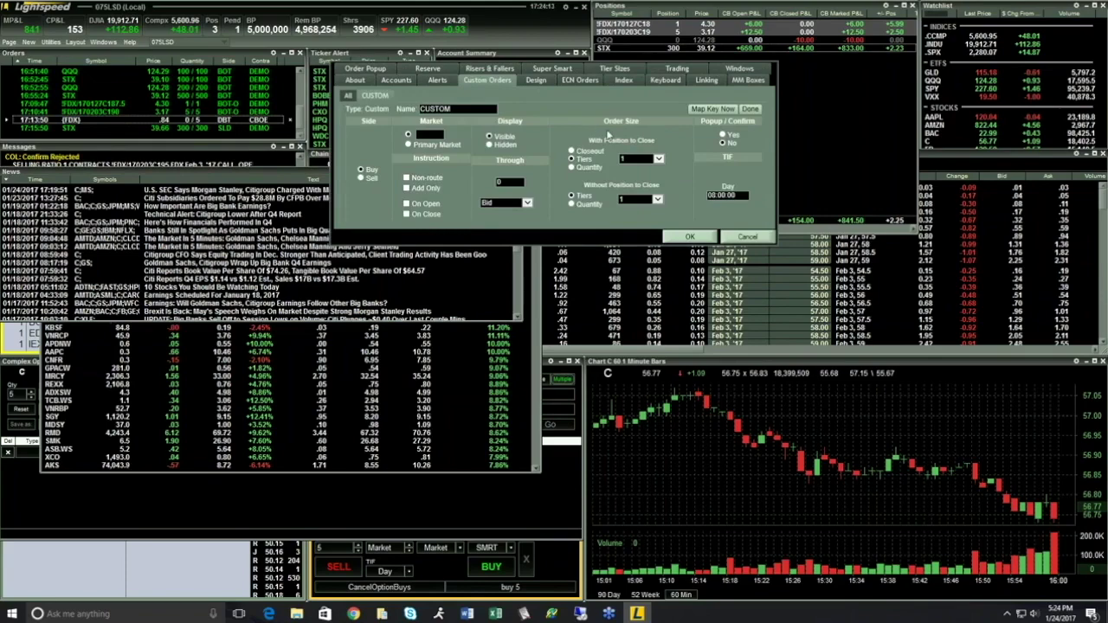
left_click(640, 159)
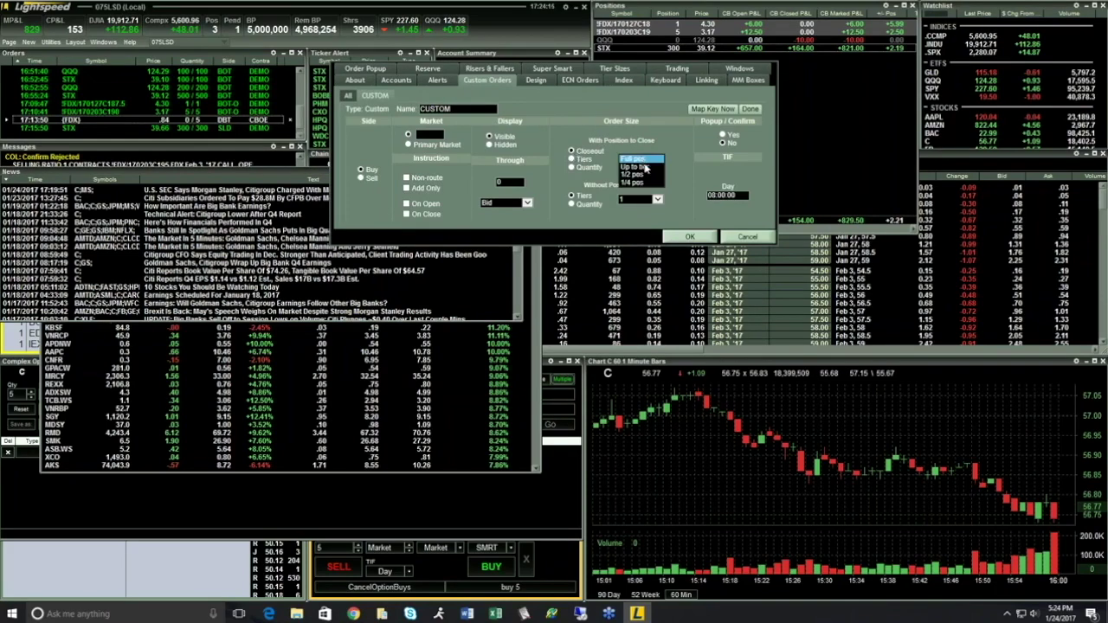
left_click(645, 183)
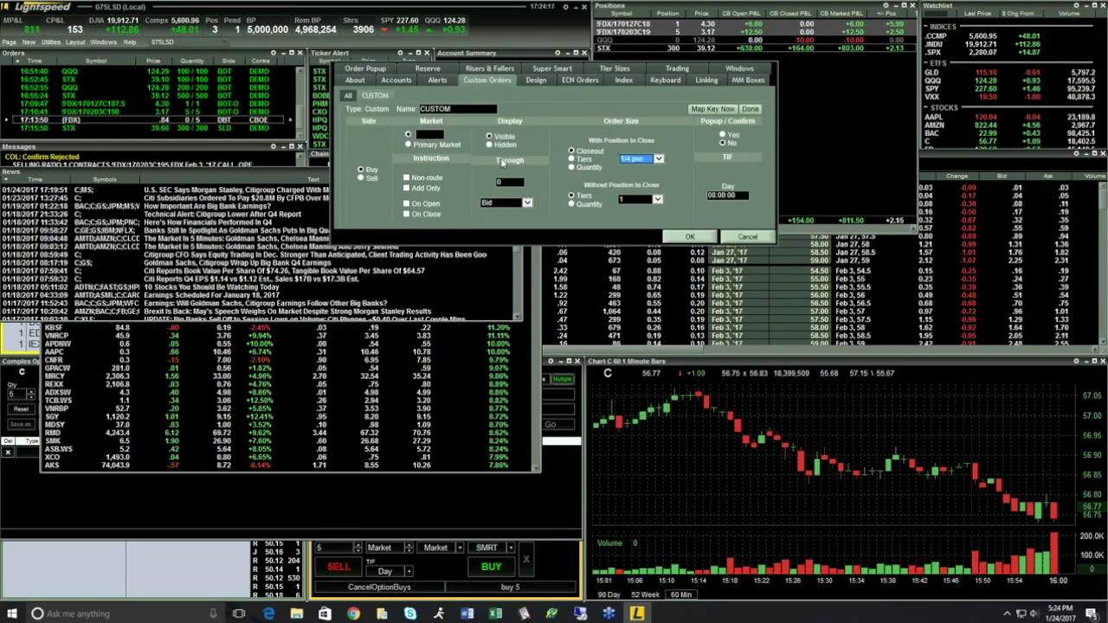
Step: Set the custom order's market to ARCA and its price to 0.05 through the Ask
left_click(426, 135)
type("ARCA")
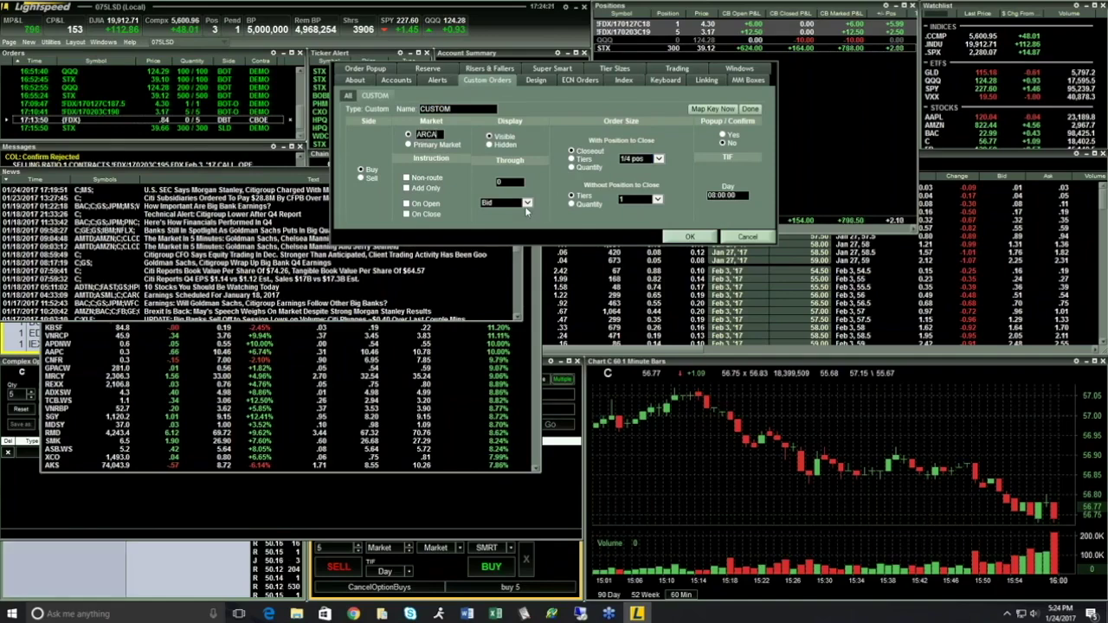
left_click(527, 203)
left_click(506, 223)
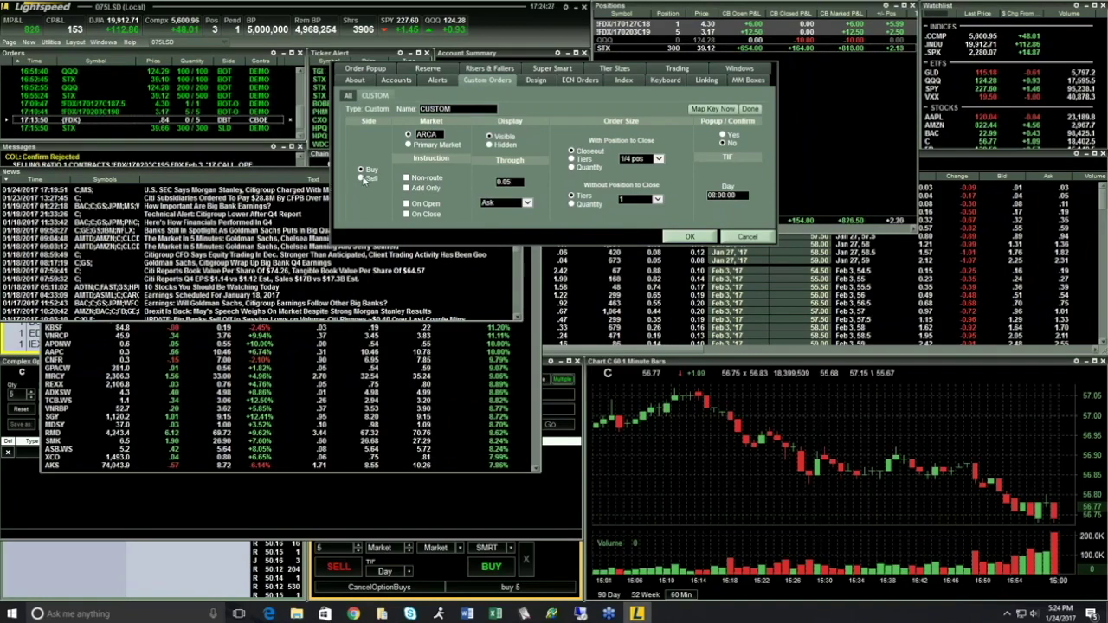
Step: Change the custom order to Sell through the Bid with a 1/2 pos closeout size, and close the settings
left_click(526, 202)
left_click(493, 195)
left_click(658, 158)
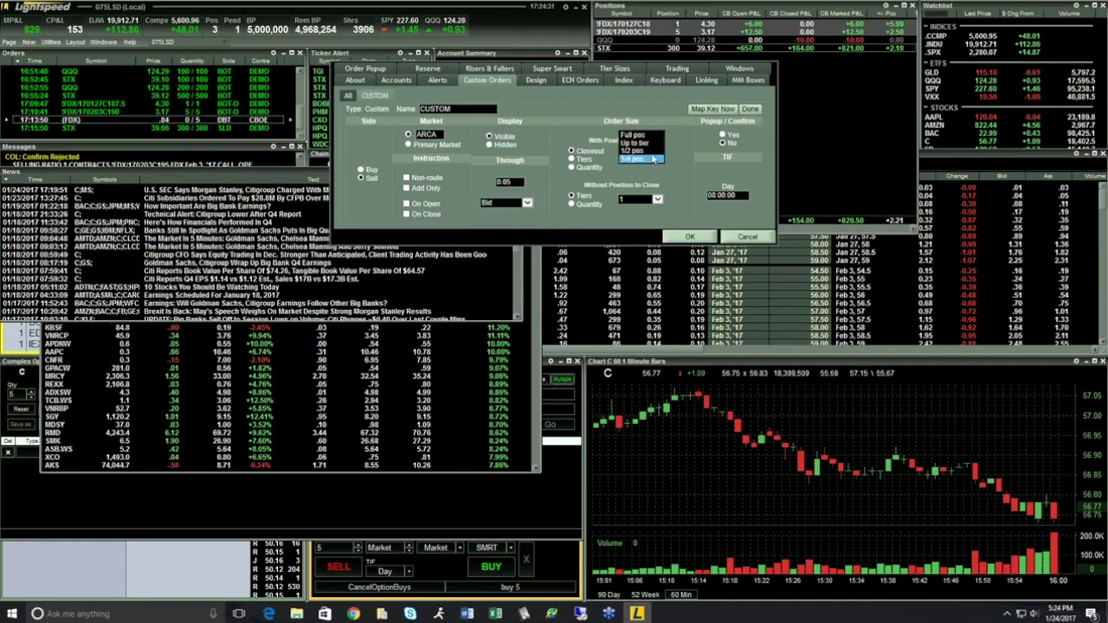
left_click(637, 150)
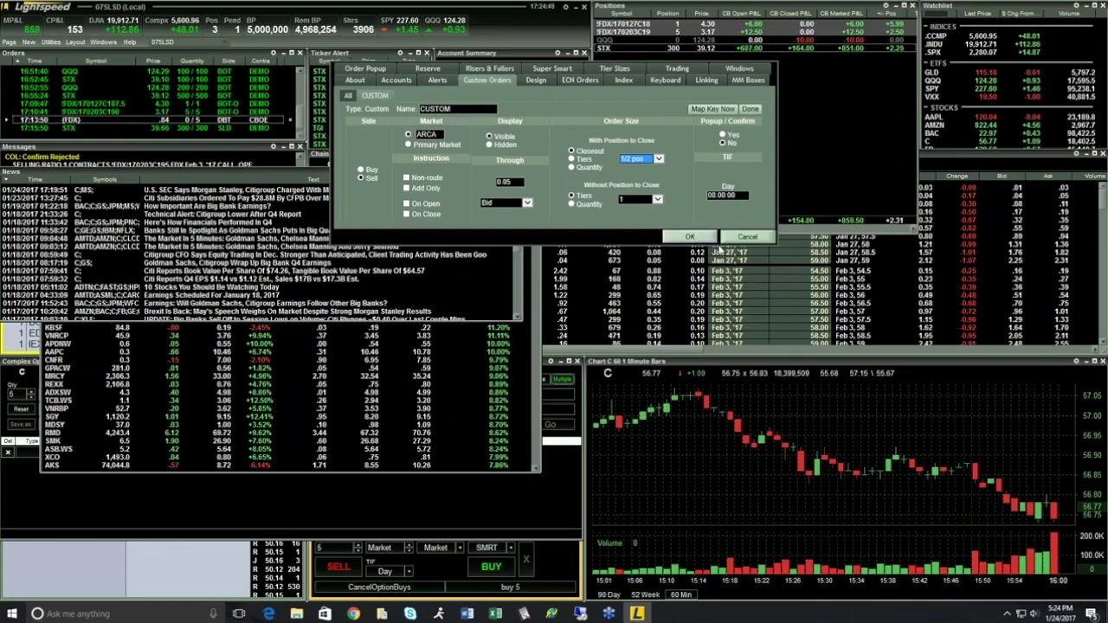
left_click(708, 240)
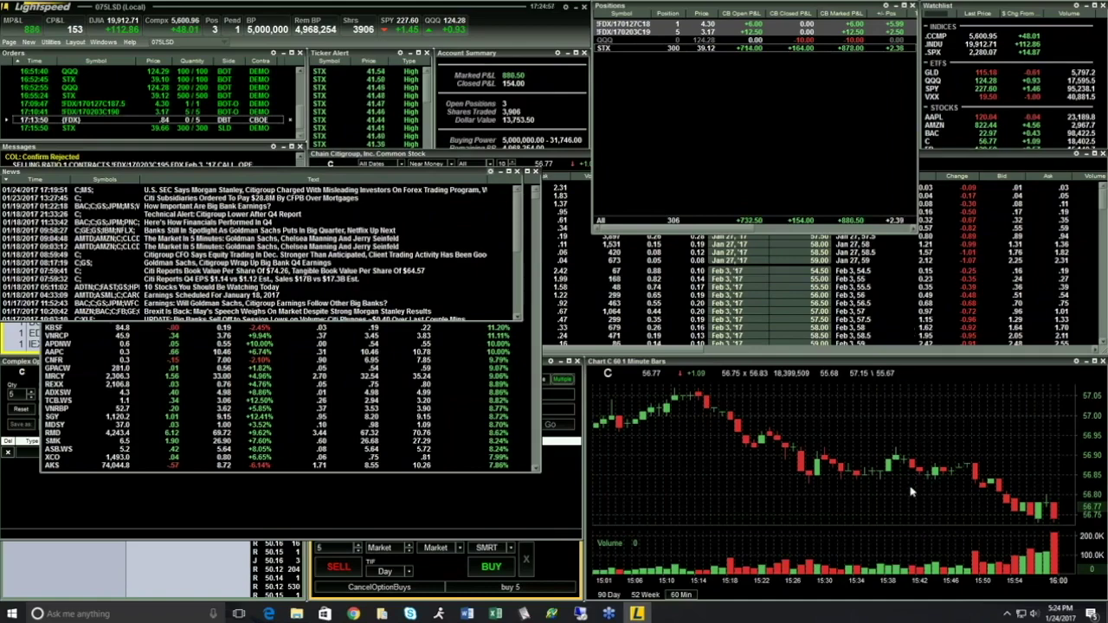
left_click_drag(237, 181, 241, 188)
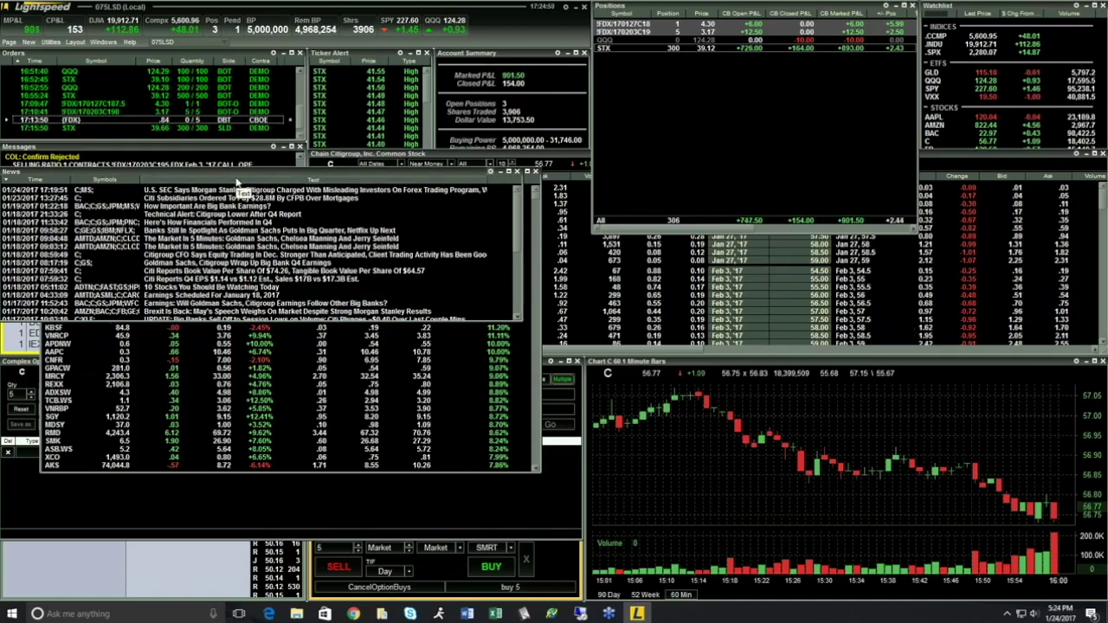
left_click_drag(240, 185, 239, 184)
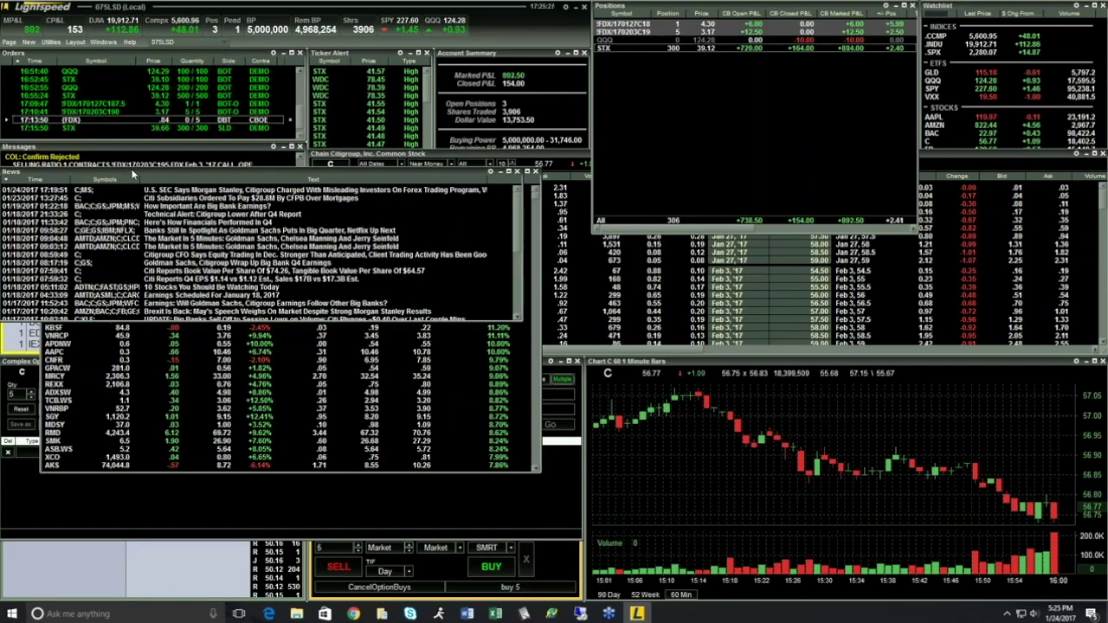
Step: Move the News window down below the Light Scan list and shift the Light Scan window down to uncover the option chain
left_click_drag(131, 169, 123, 435)
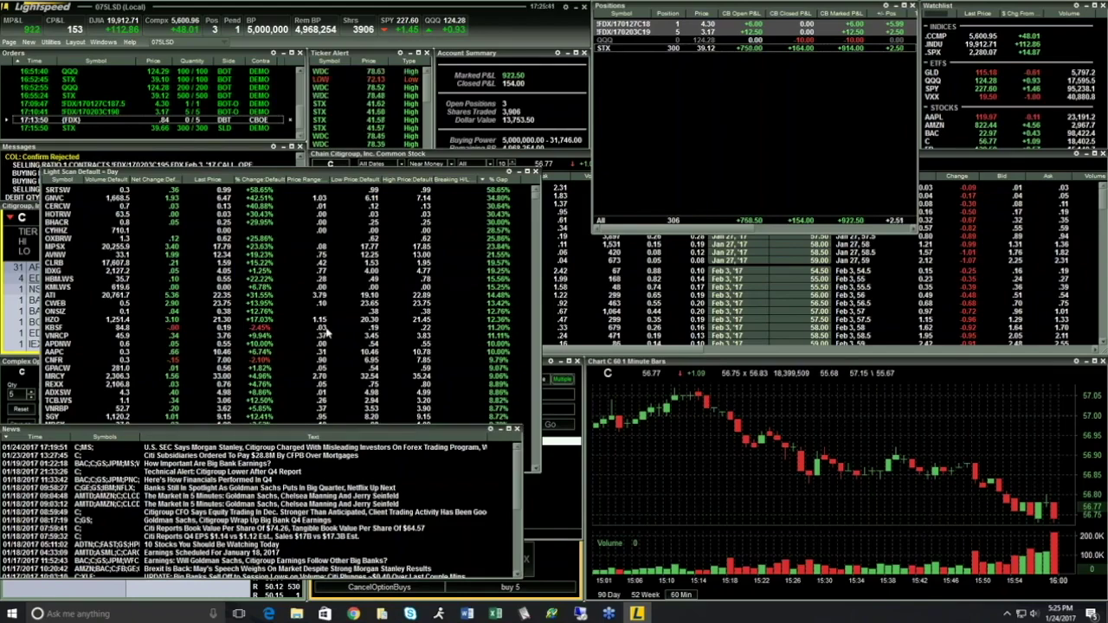
left_click_drag(164, 175, 171, 226)
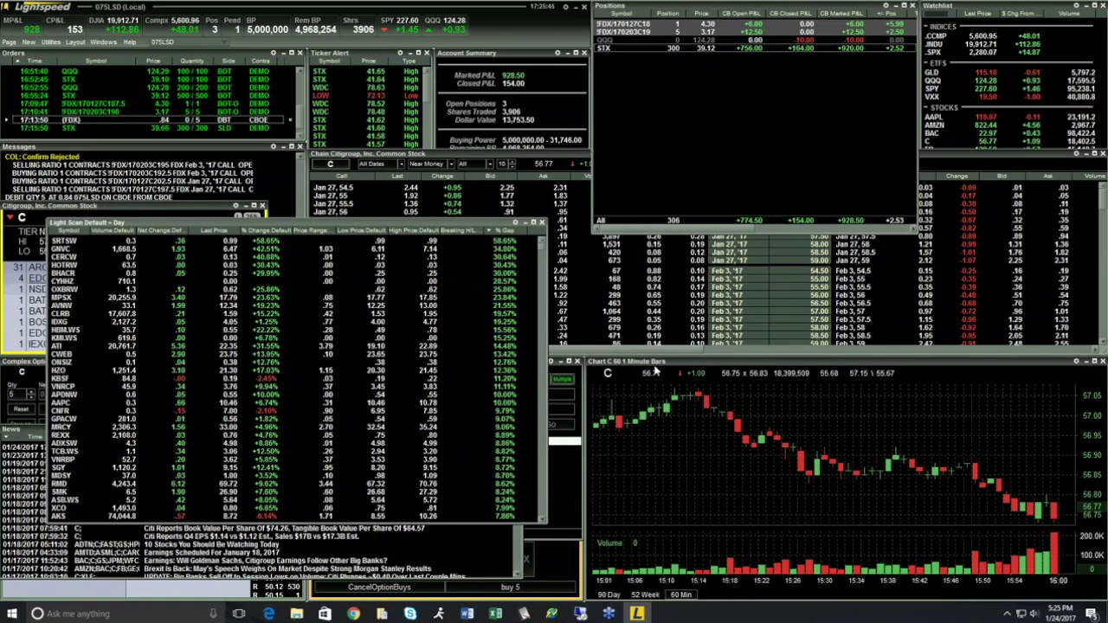